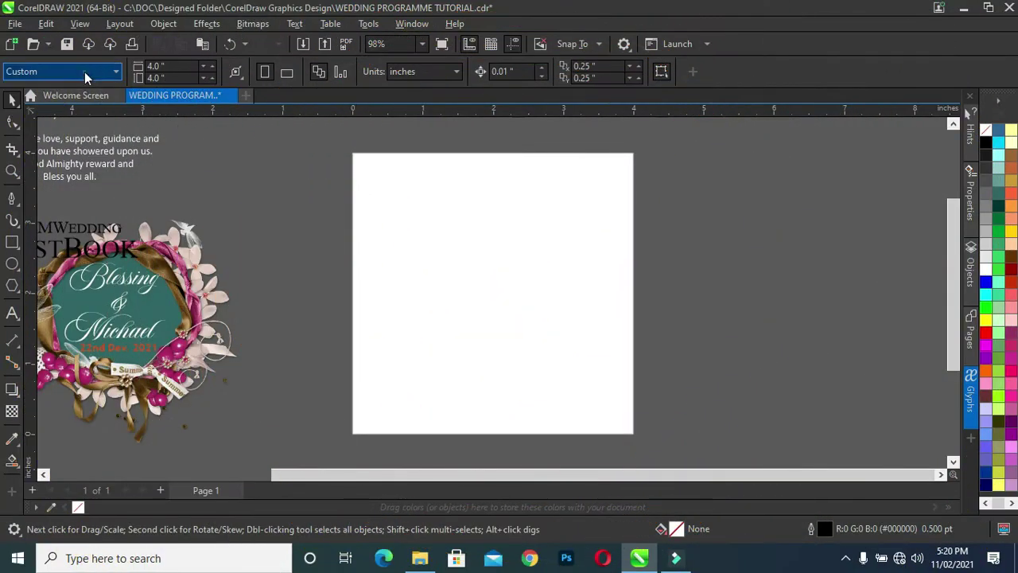
Step: Set the page size to A3 in landscape orientation
click(84, 71)
click(64, 133)
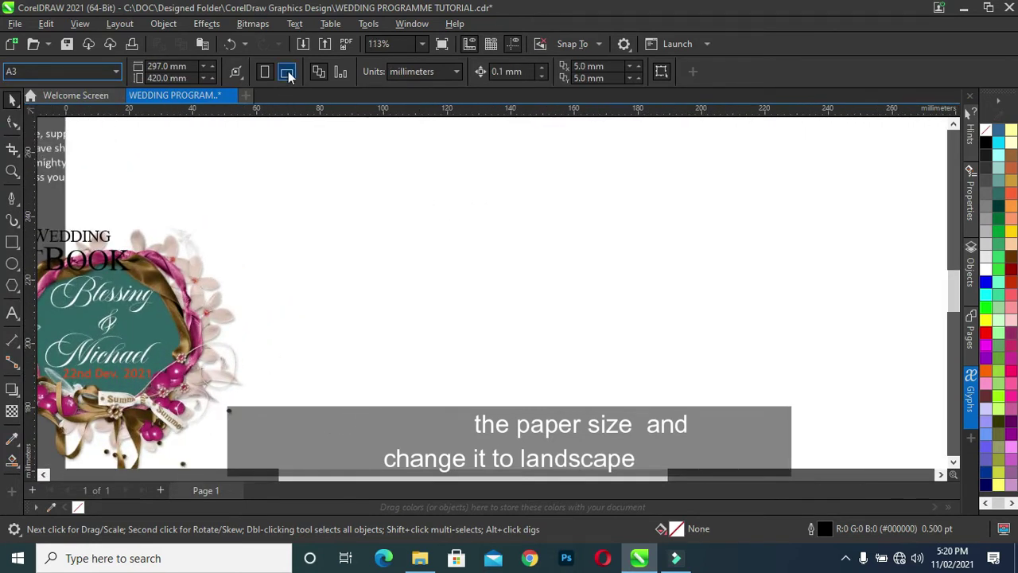
click(288, 72)
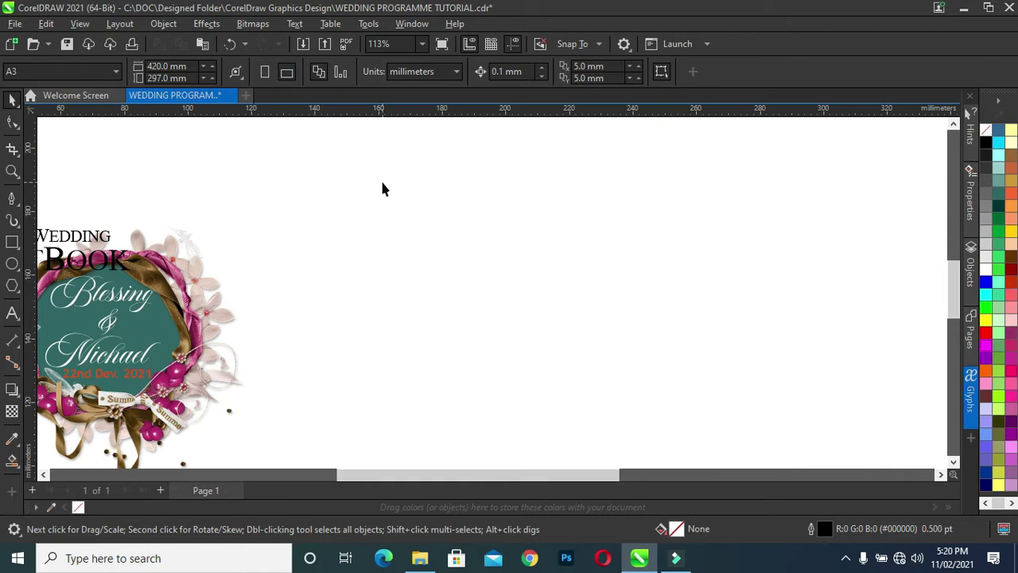
Step: Move the five guest book design objects onto the pasteboard left of the page
scroll(382, 189, down, 2)
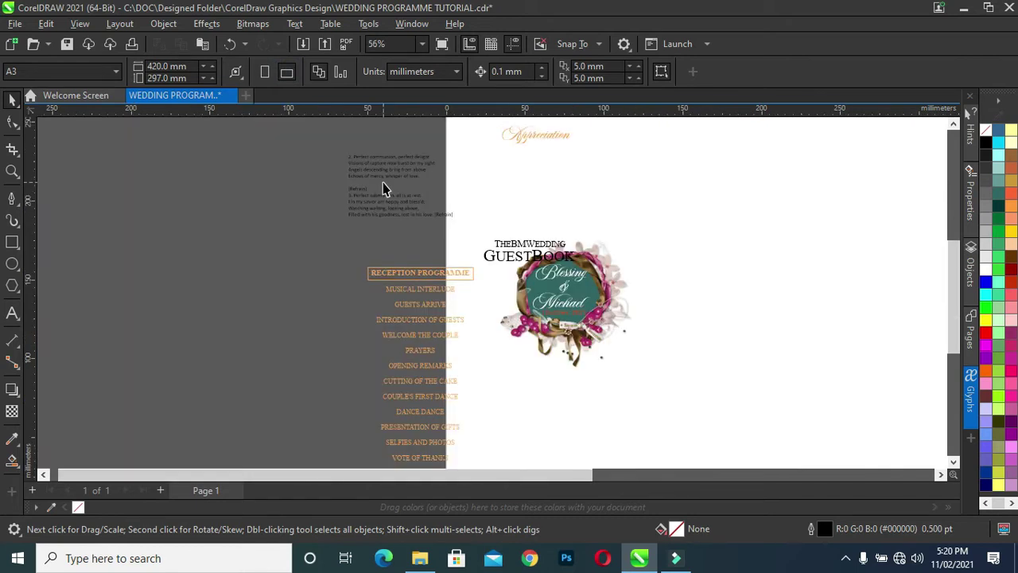
scroll(497, 179, down, 1)
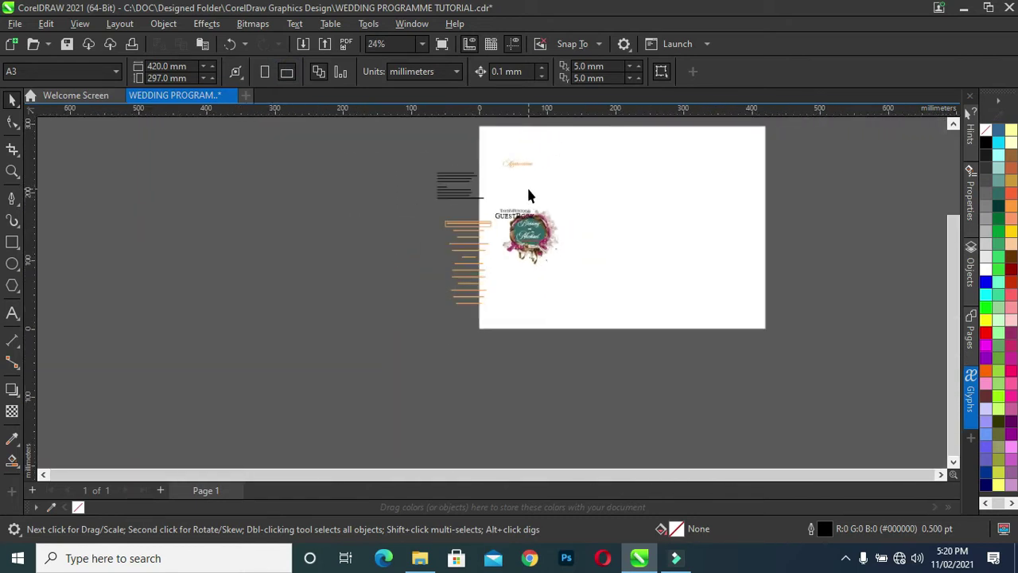
drag(398, 140, 617, 339)
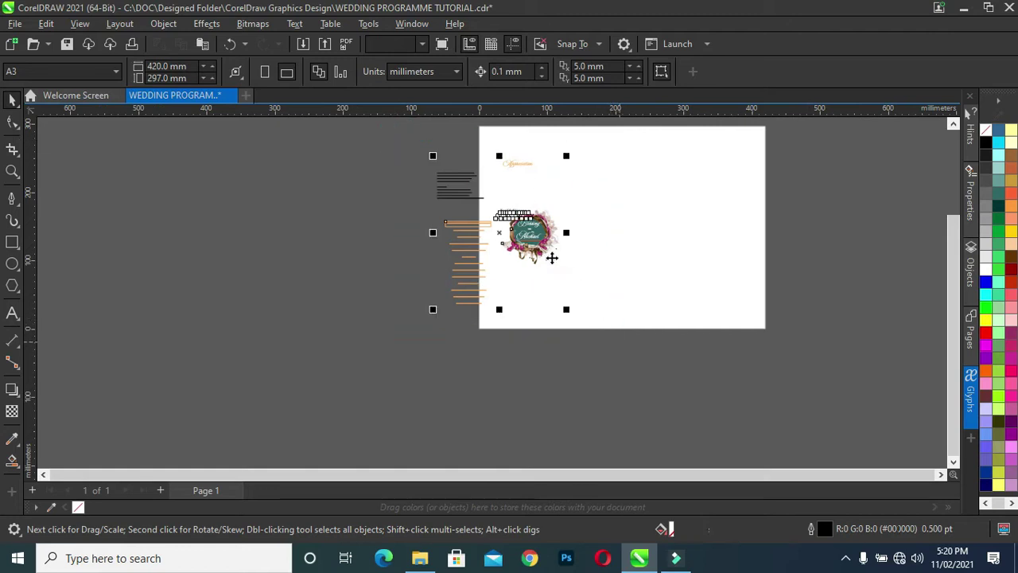
drag(548, 229, 382, 230)
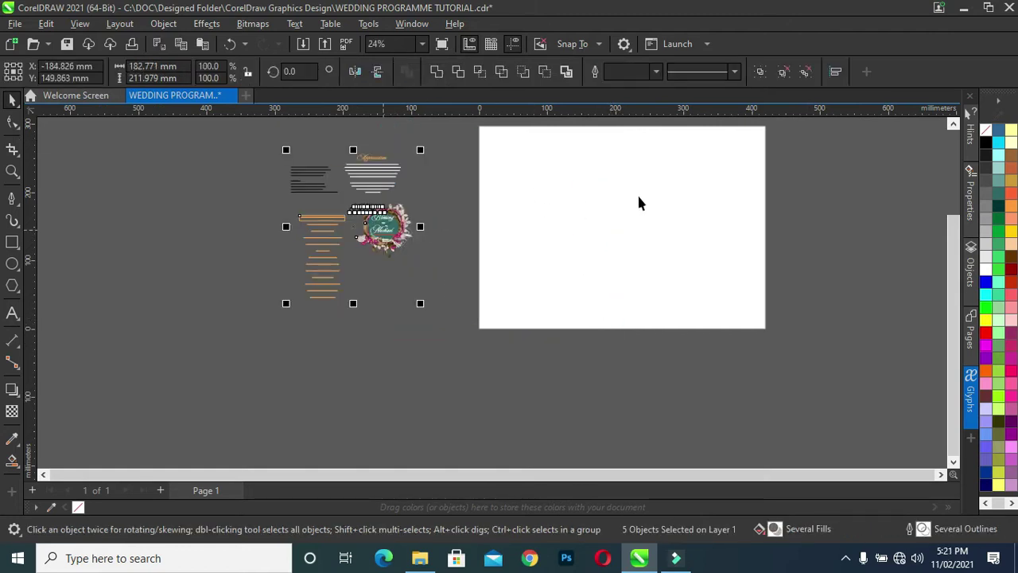
scroll(820, 151, up, 1)
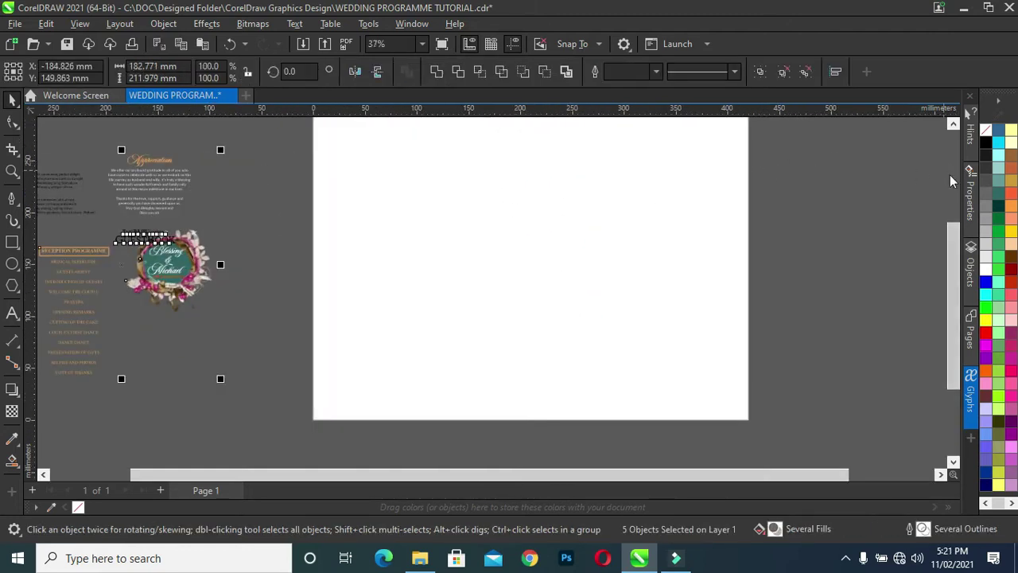
scroll(947, 243, up, 1)
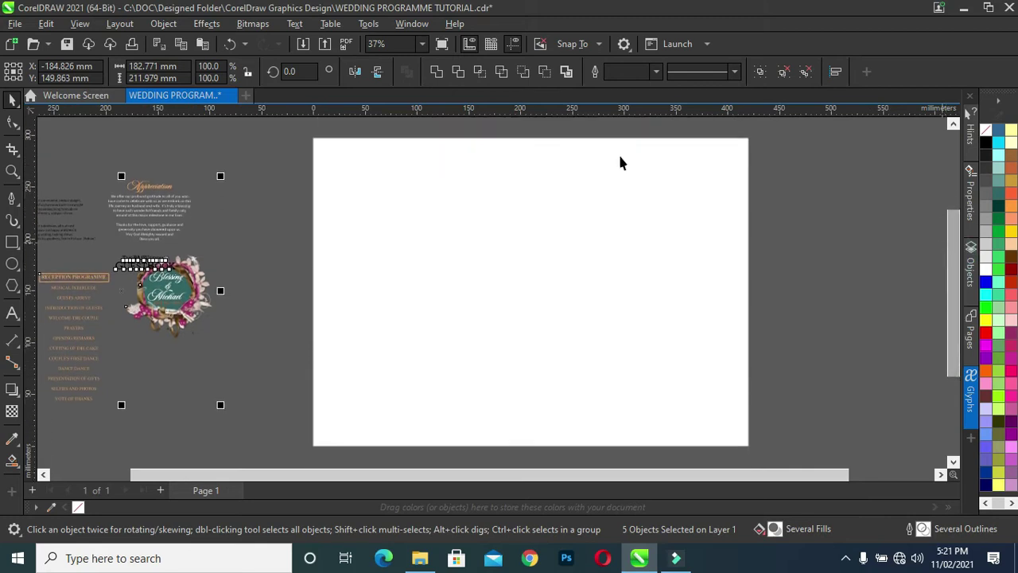
click(276, 153)
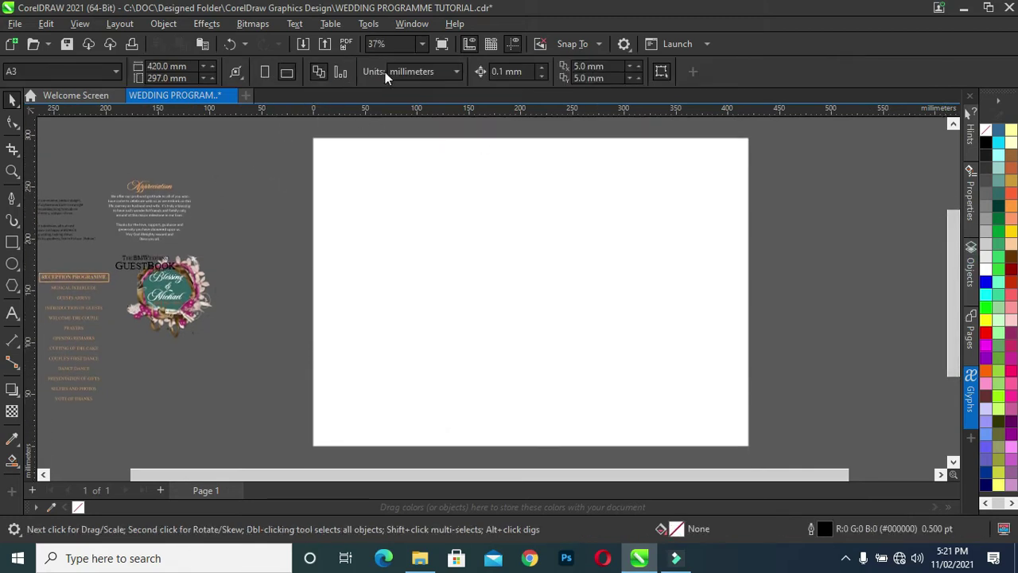
Step: Switch units to inches and draw a rectangle covering the whole A3 page
click(434, 76)
click(408, 92)
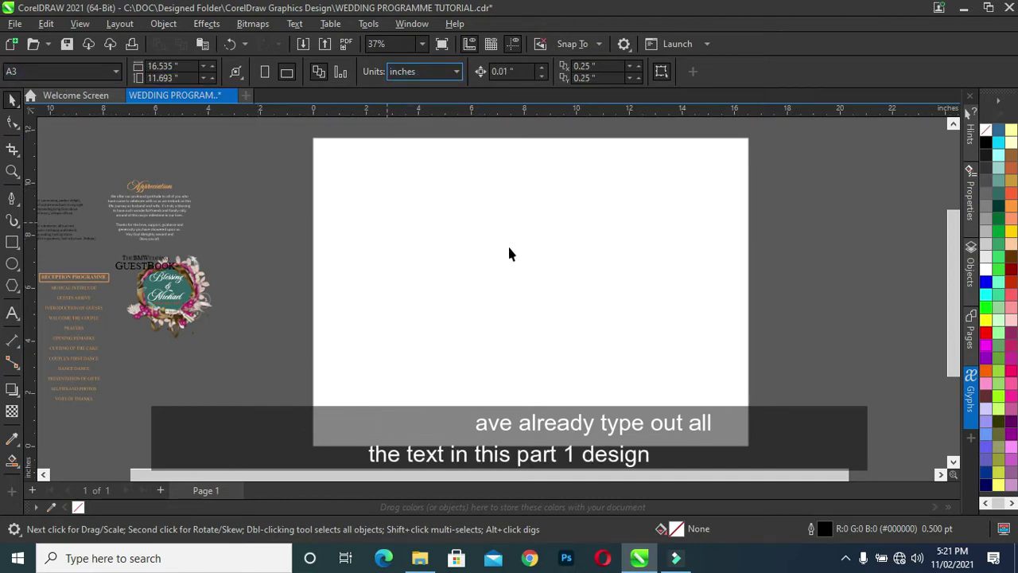
click(12, 241)
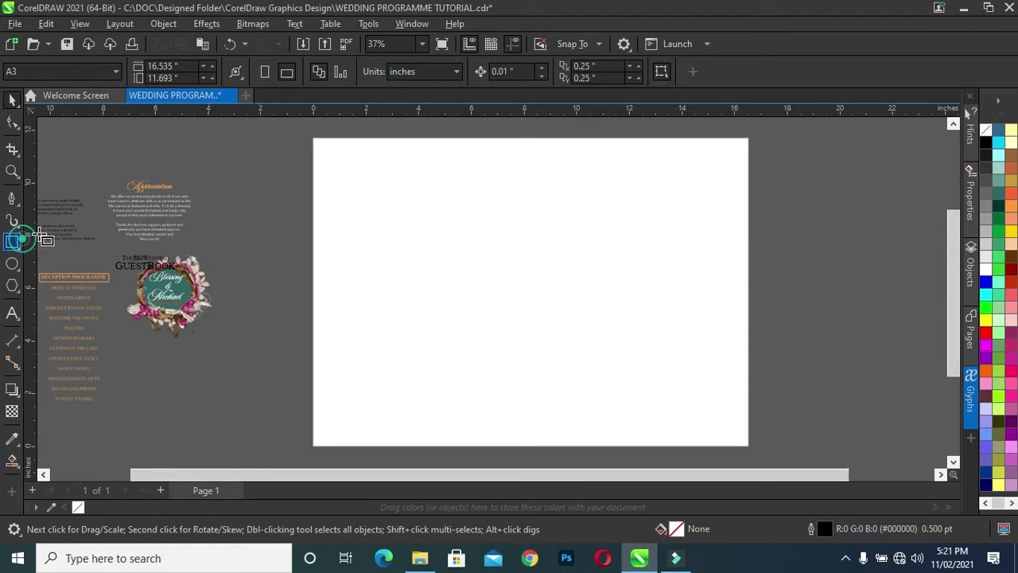
drag(314, 140, 674, 390)
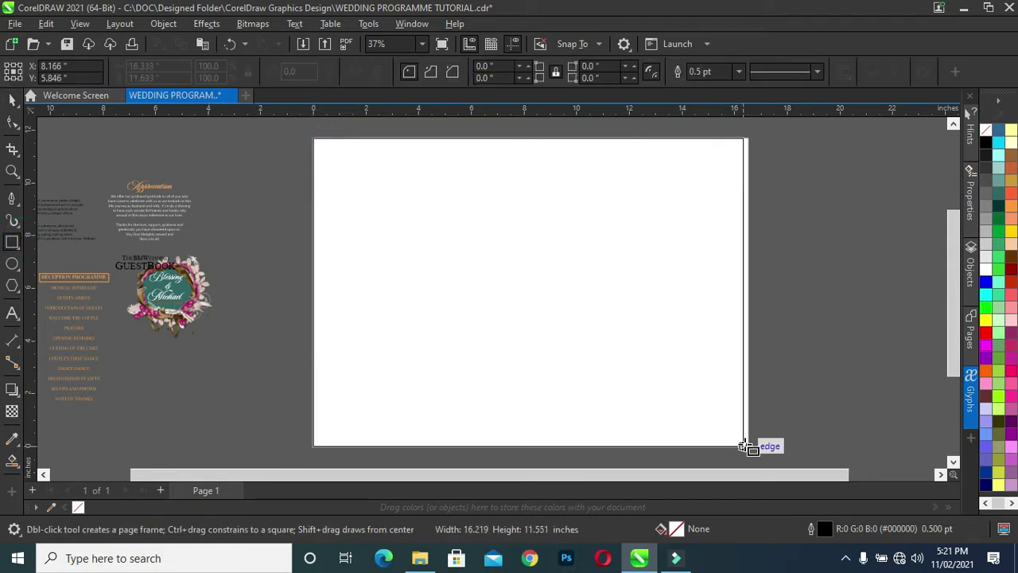
drag(675, 389, 750, 447)
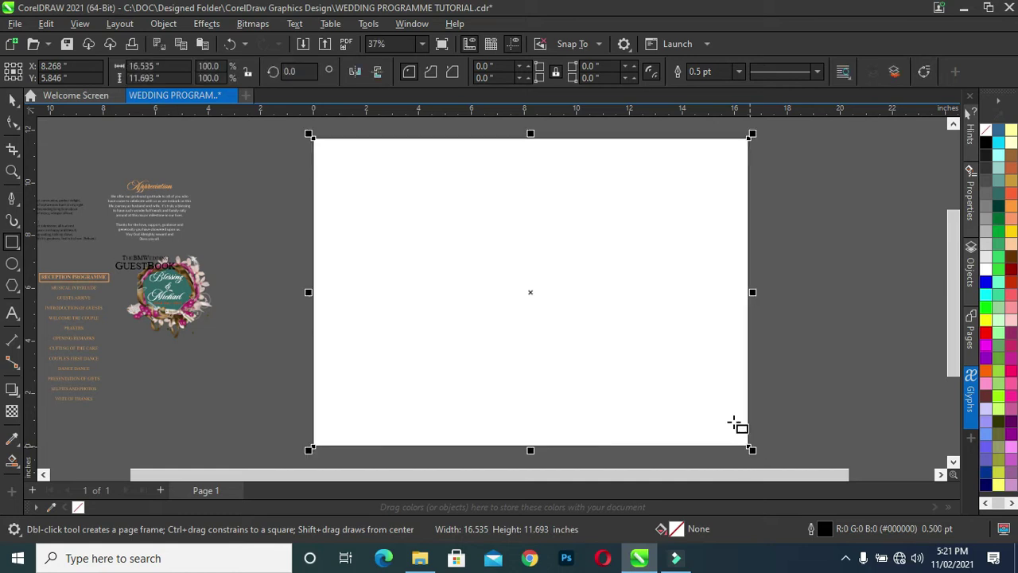
click(12, 99)
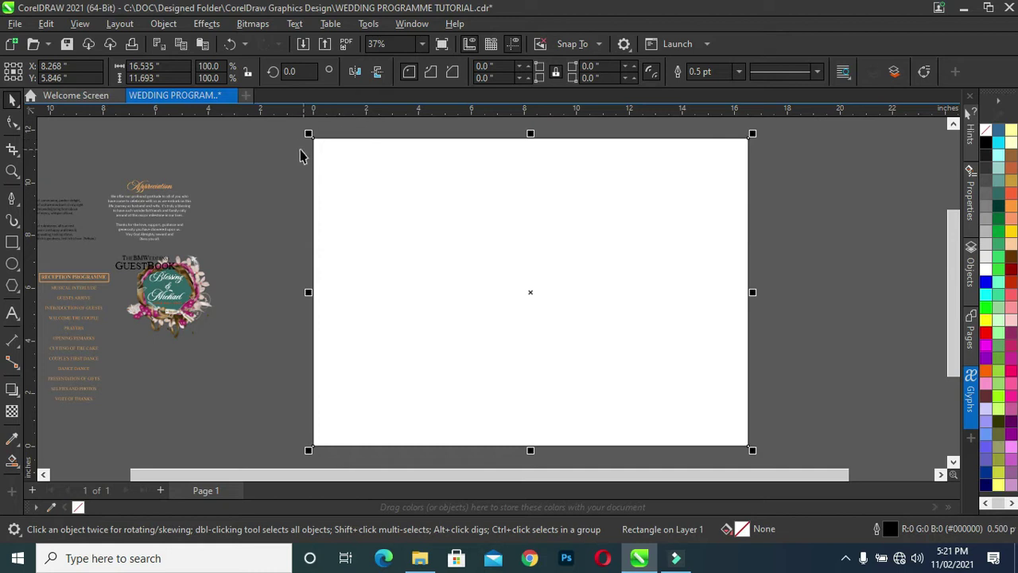
Step: Add a vertical guideline at the page's horizontal centre (8.268")
click(378, 179)
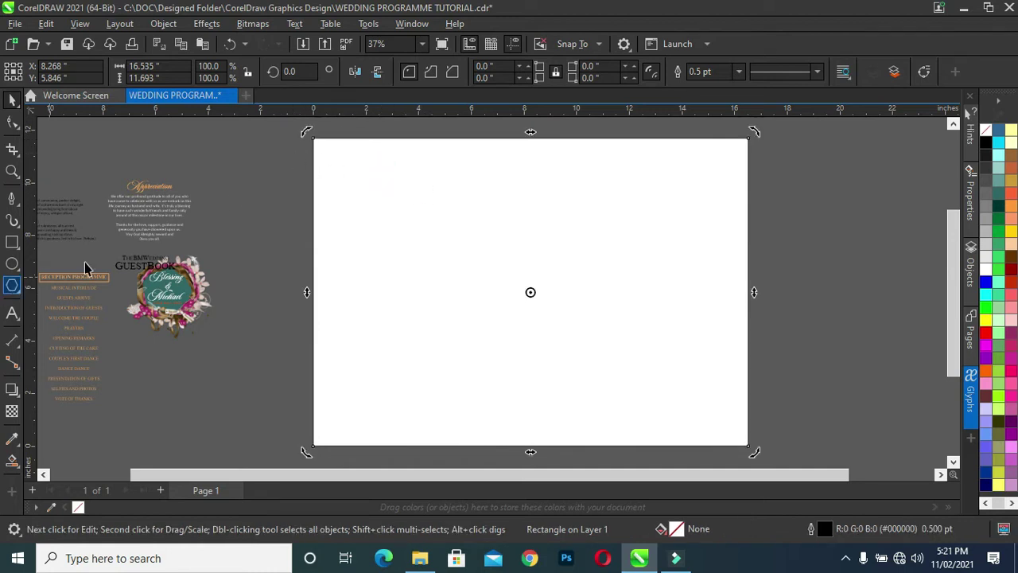
click(407, 224)
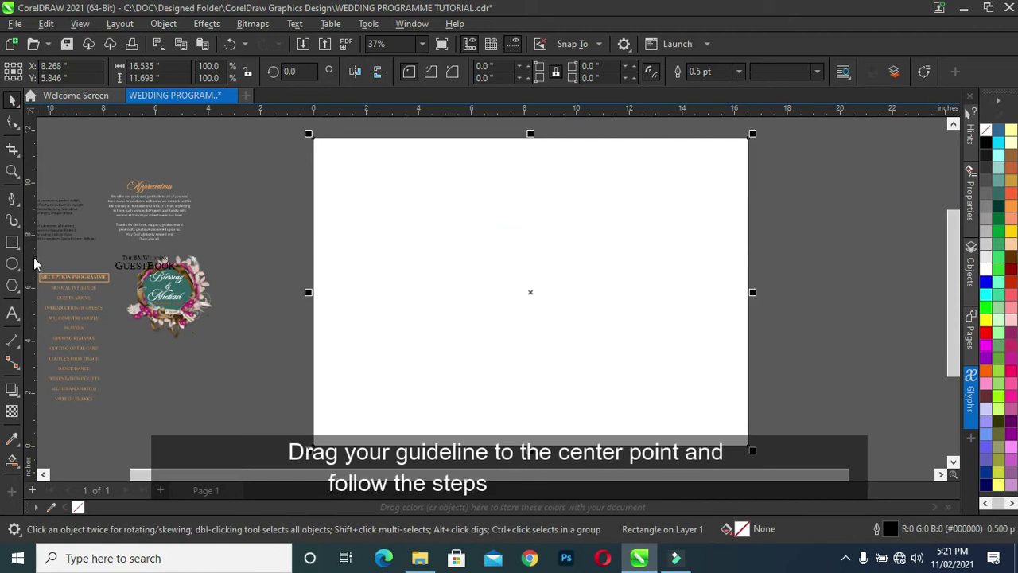
drag(31, 262, 355, 296)
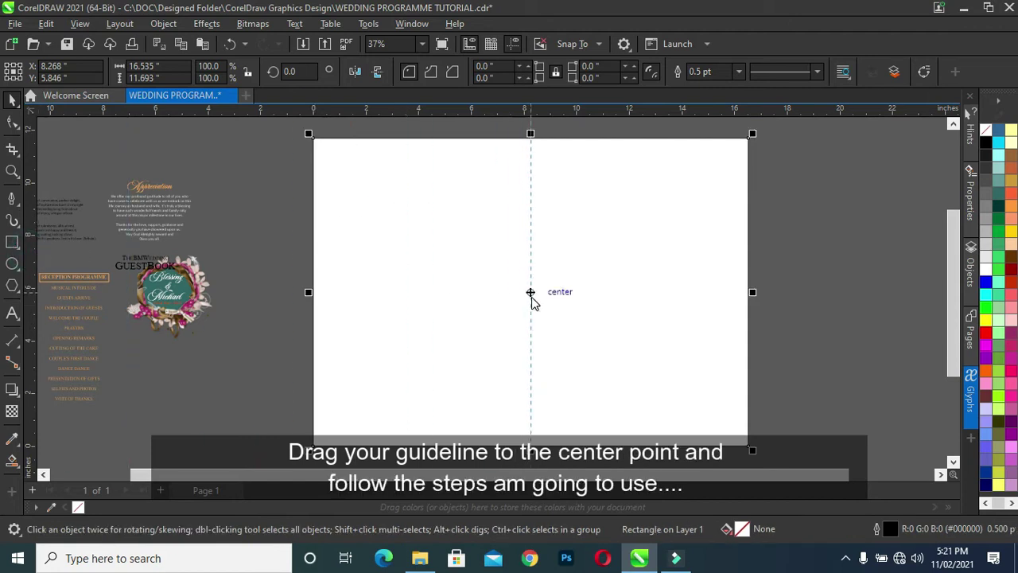
drag(531, 295, 532, 293)
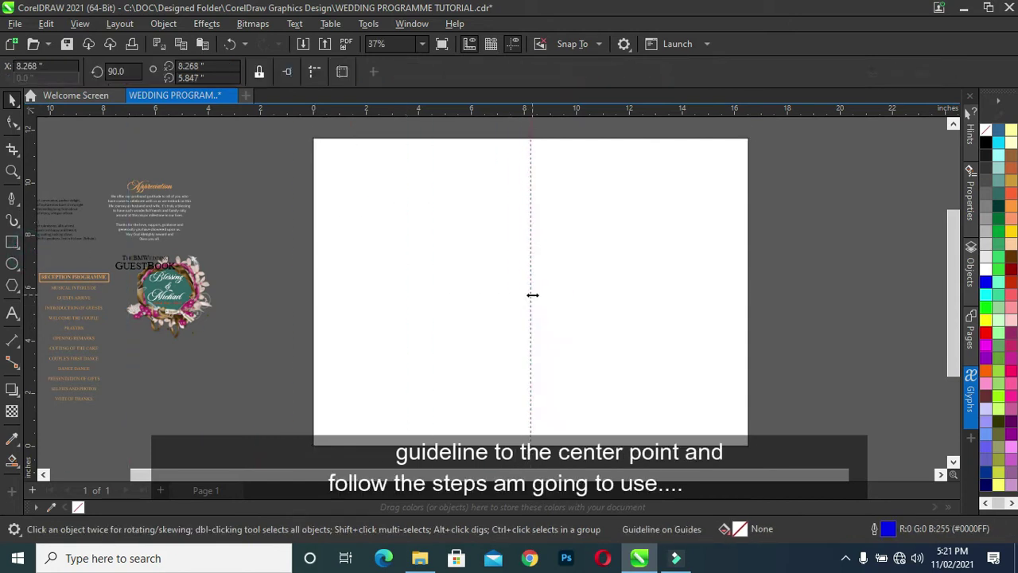
Step: Narrow the rectangle to a third of the page and mirror copies into middle and right panels
click(714, 262)
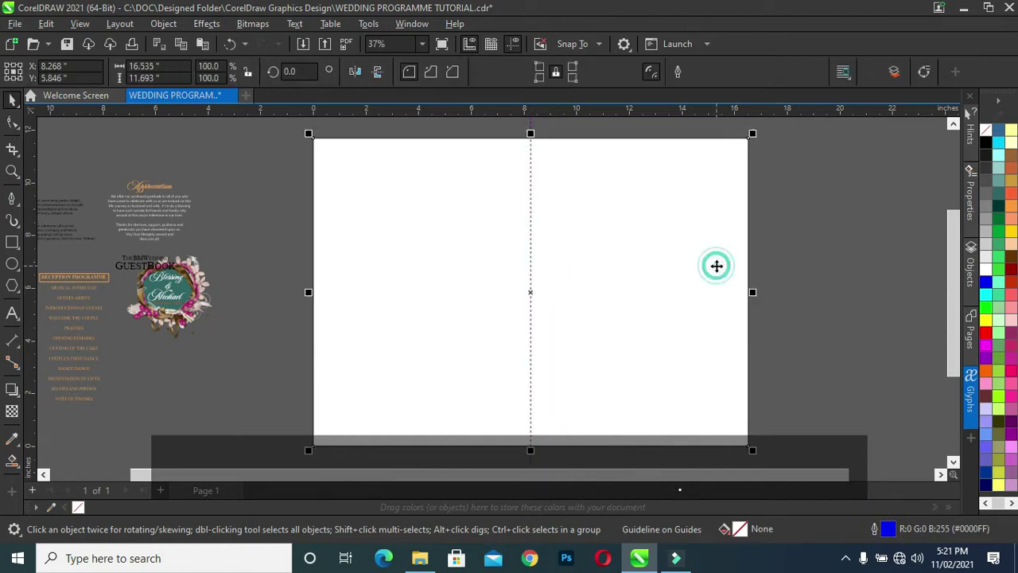
drag(752, 294, 447, 288)
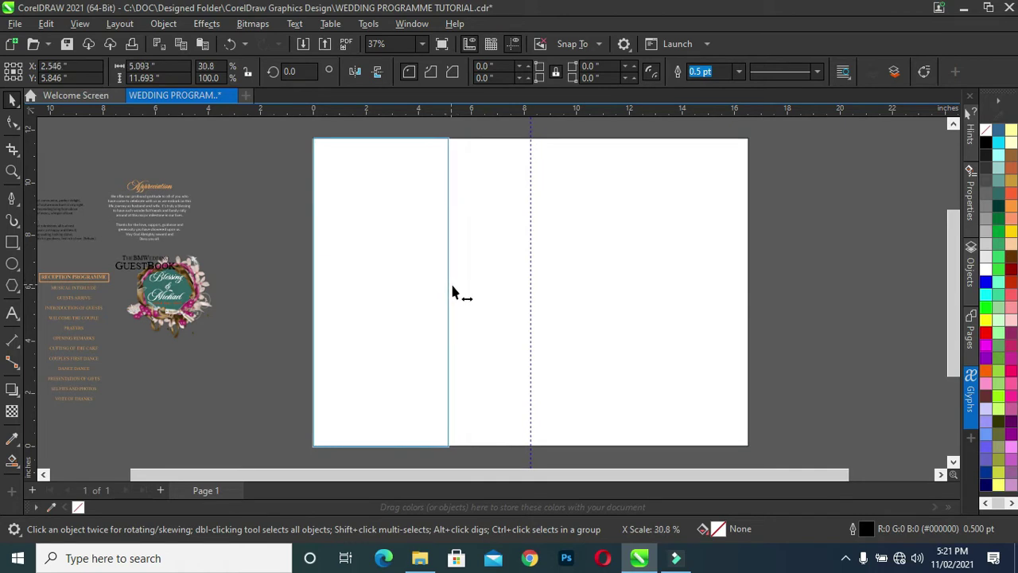
drag(447, 288, 455, 293)
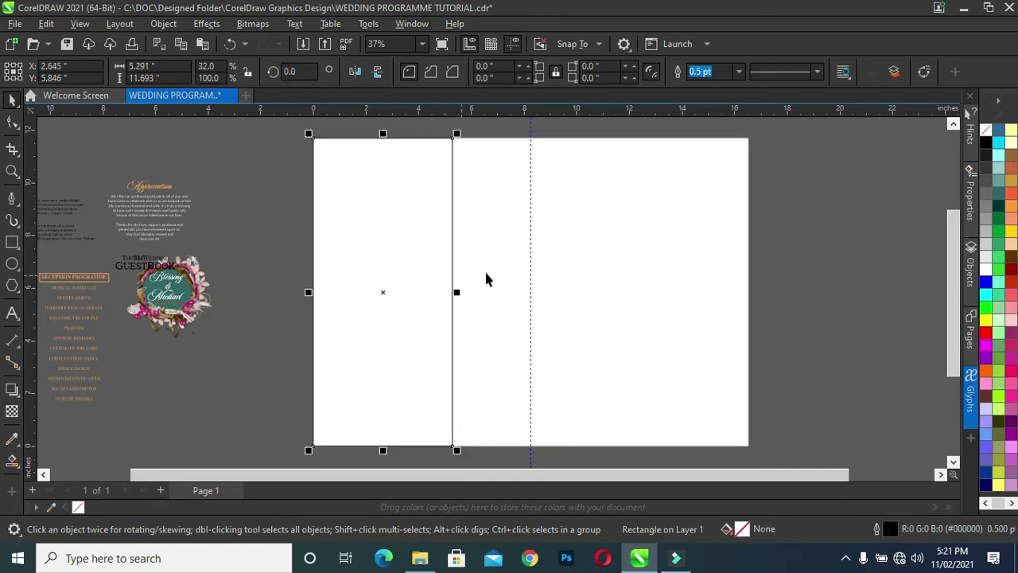
click(484, 273)
click(411, 269)
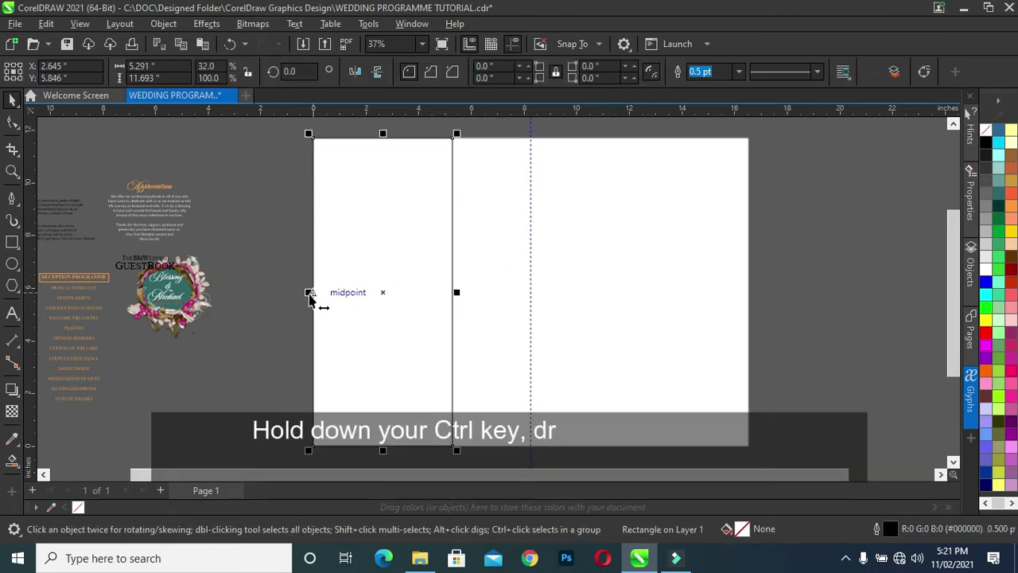
mouse_move(310, 292)
mouse_down()
mouse_move(487, 314)
mouse_move(487, 304)
mouse_up()
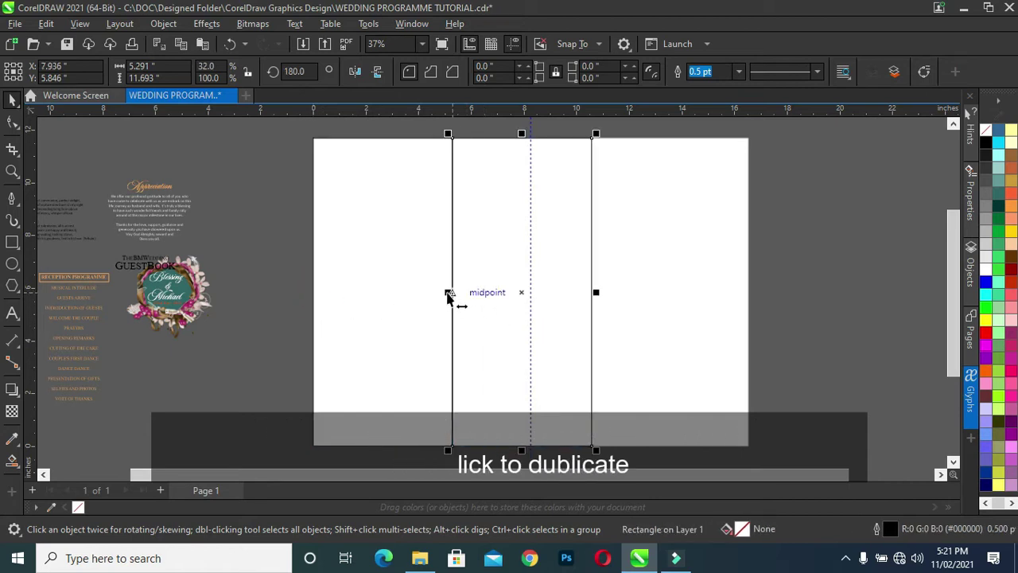
drag(448, 293, 629, 304)
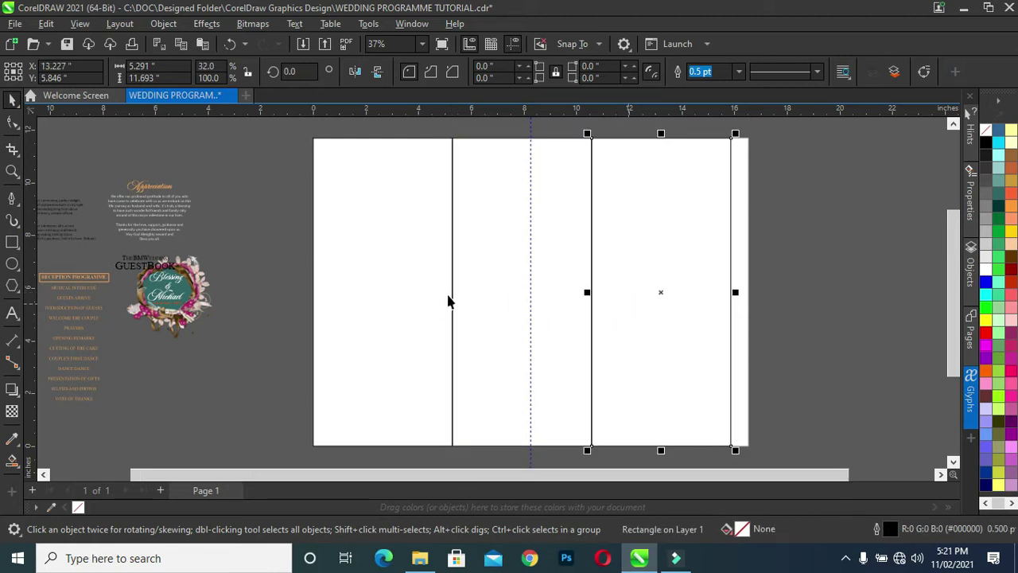
Step: Select all three panels and widen them to fill the page width
click(427, 291)
click(482, 289)
click(563, 291)
click(626, 291)
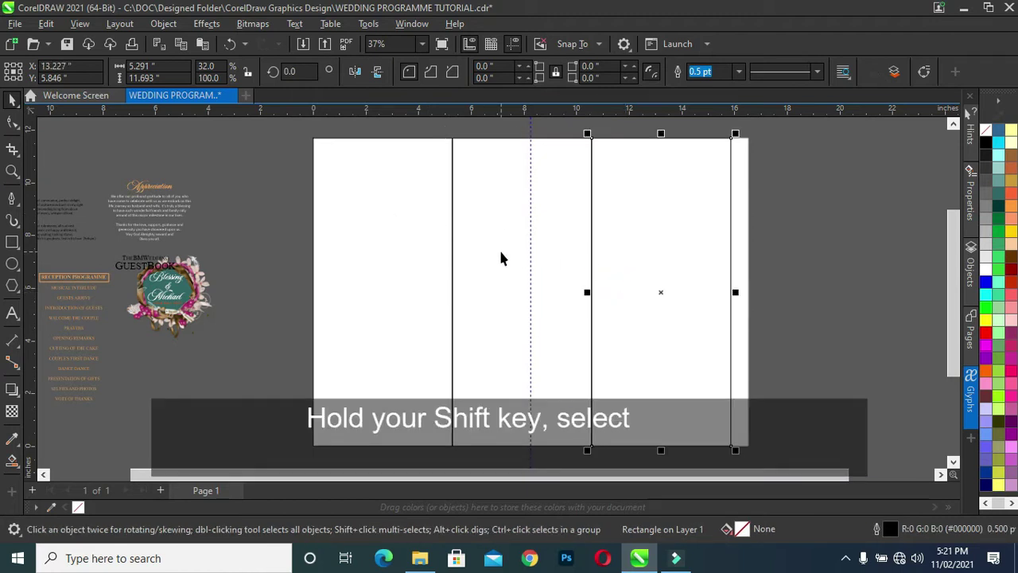
shift+click(499, 253)
shift+click(361, 259)
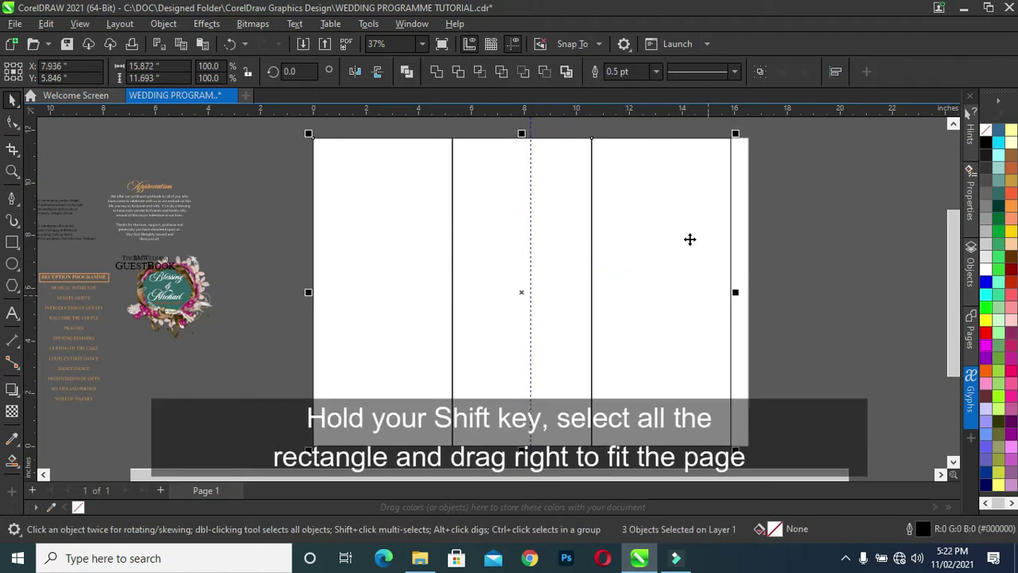
scroll(744, 302, up, 1)
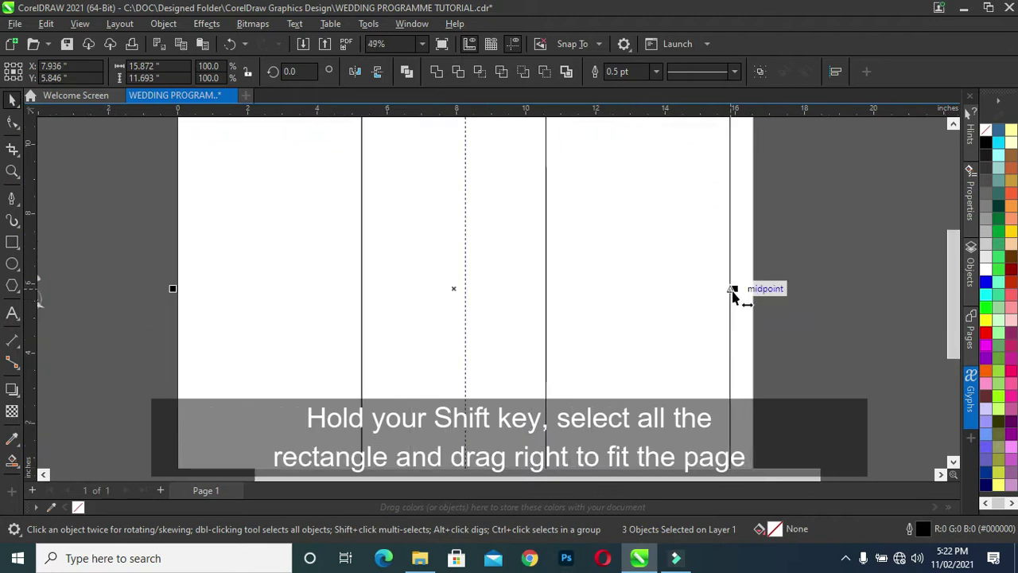
drag(732, 291, 761, 292)
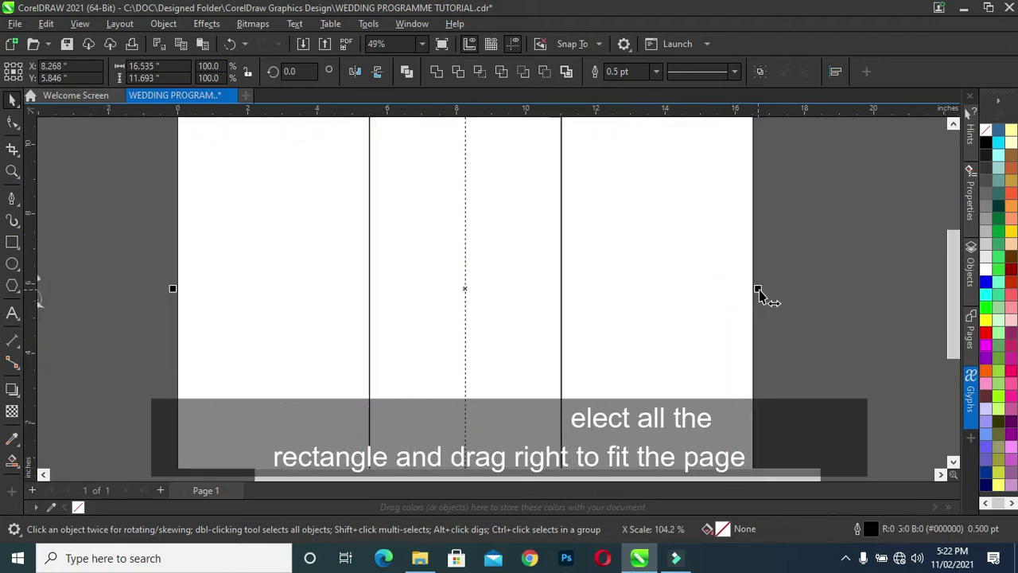
Step: Check each of the three panels in turn, then deselect everything
scroll(732, 262, down, 2)
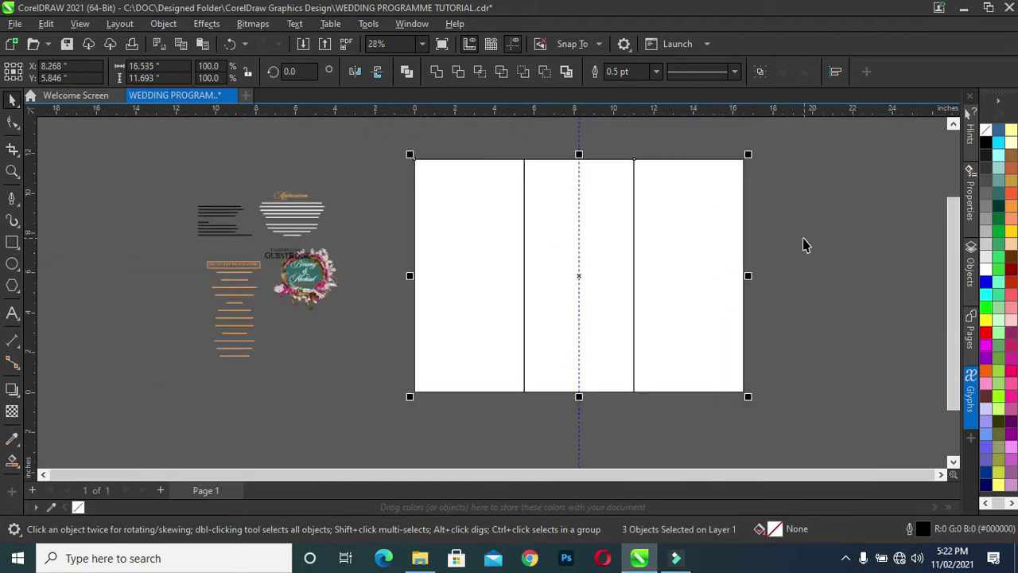
scroll(802, 243, up, 1)
click(802, 243)
click(676, 247)
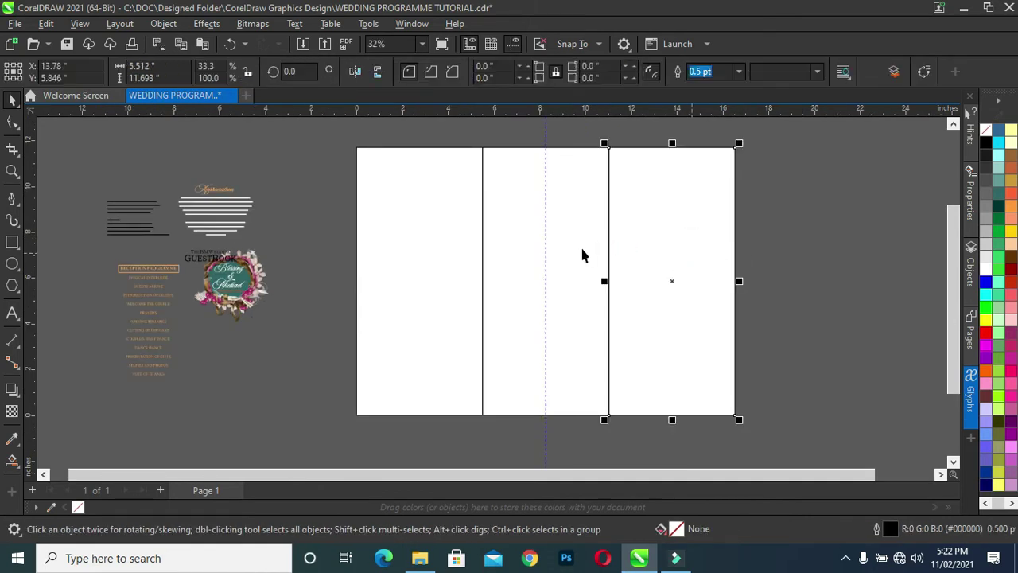
click(581, 248)
click(412, 263)
click(505, 254)
click(580, 263)
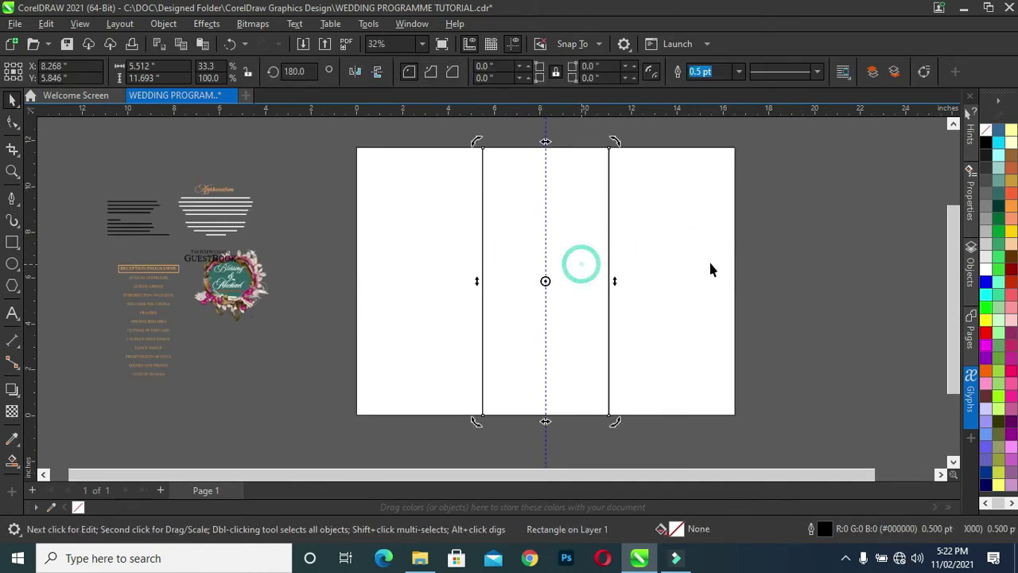
click(711, 262)
click(792, 268)
scroll(393, 229, up, 2)
scroll(400, 219, down, 1)
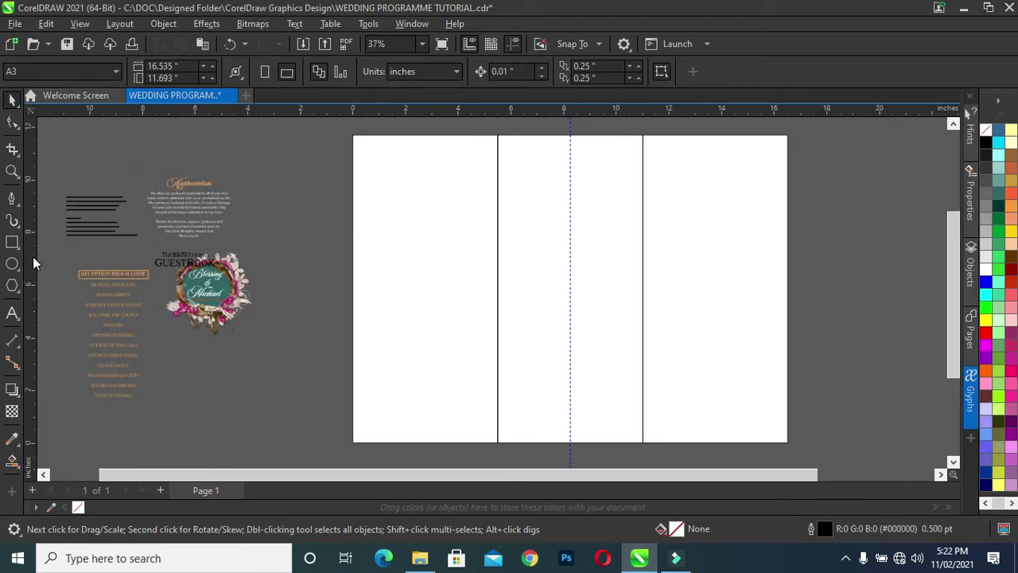
Step: Add a vertical guideline about 0.619" in from the page's left edge
click(371, 205)
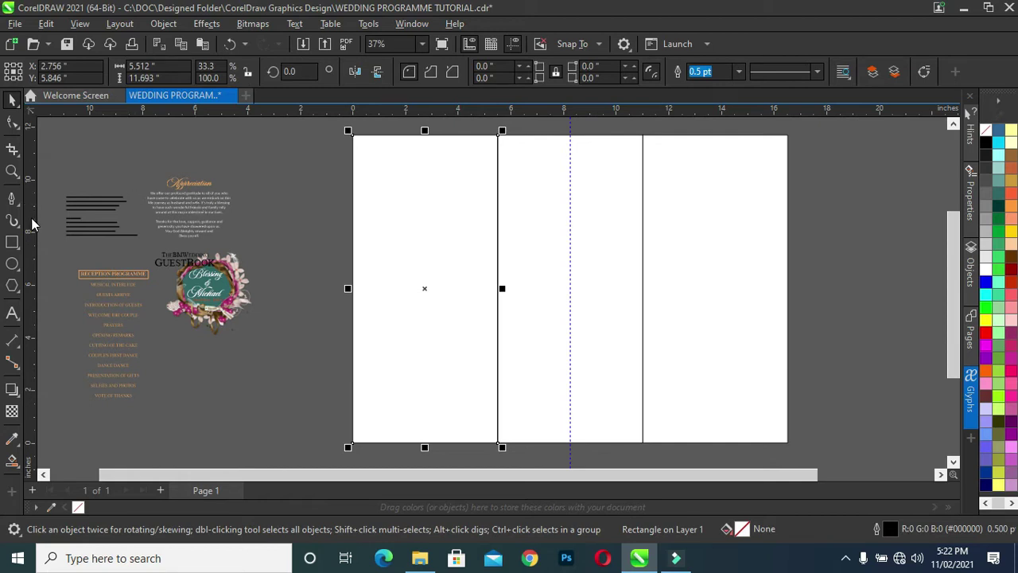
drag(31, 223, 377, 254)
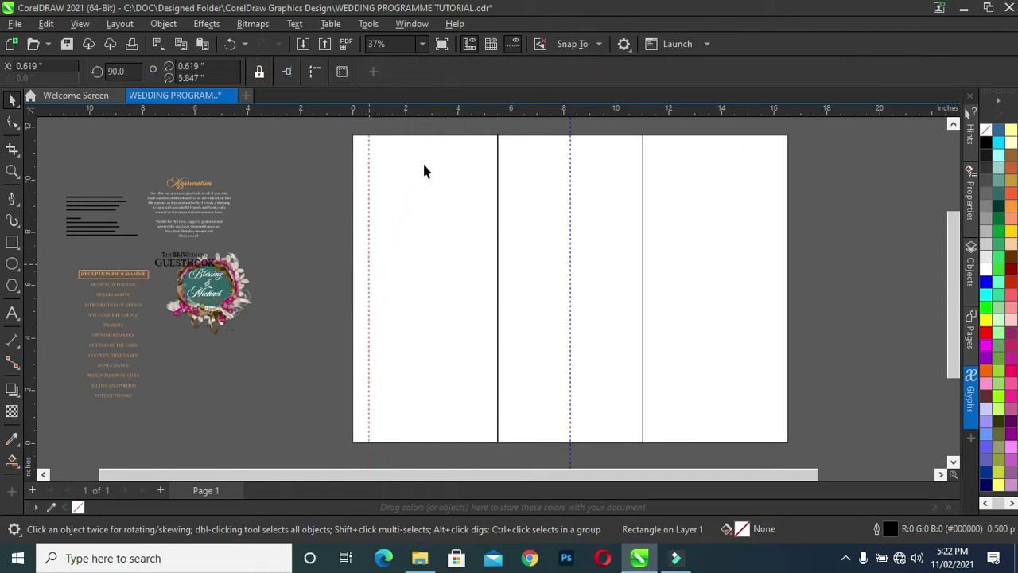
scroll(429, 159, up, 1)
click(445, 164)
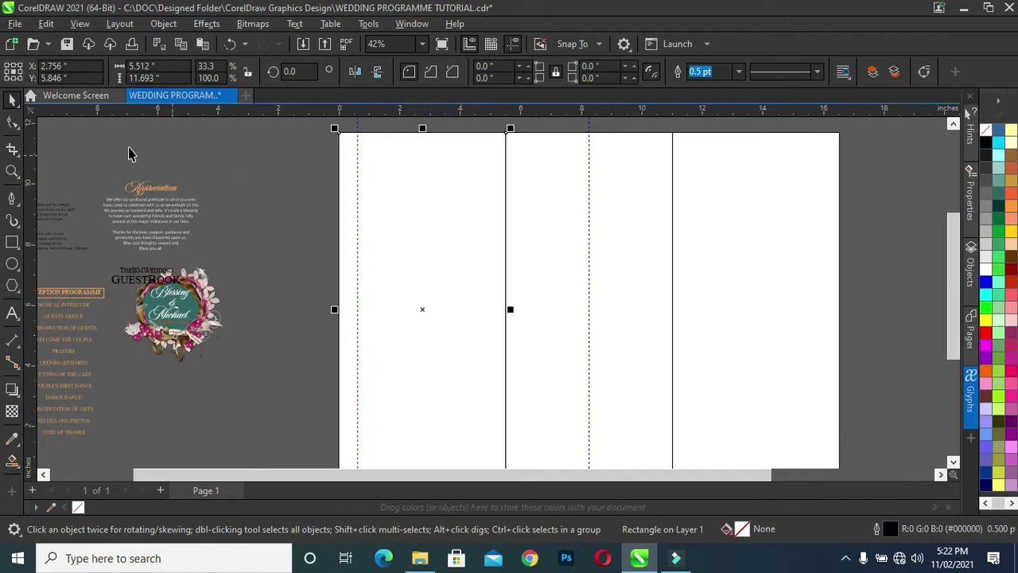
Step: Draw a small helper square sized 0.5 x 0.5 inches beside the page
click(12, 242)
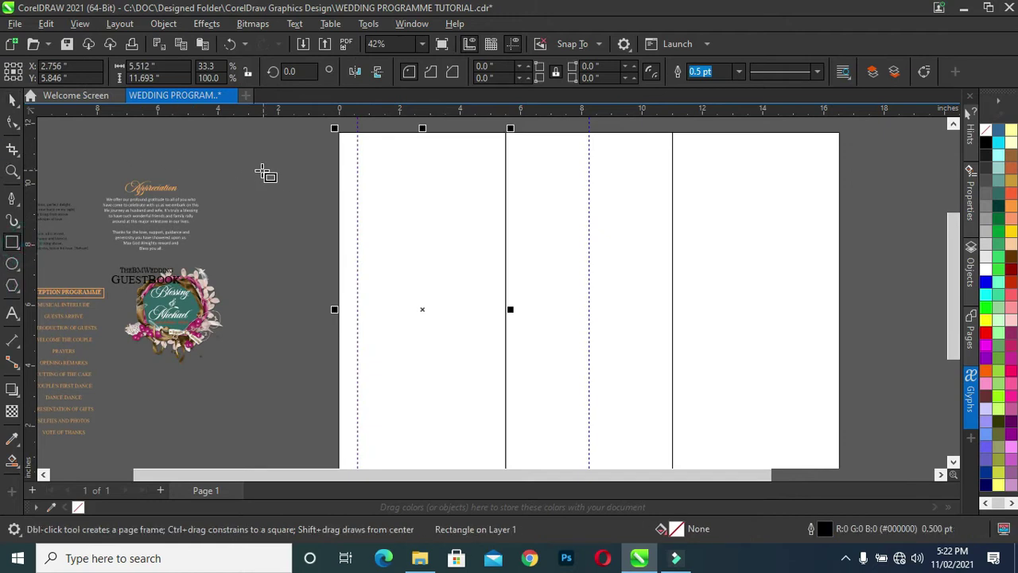
drag(255, 164, 291, 202)
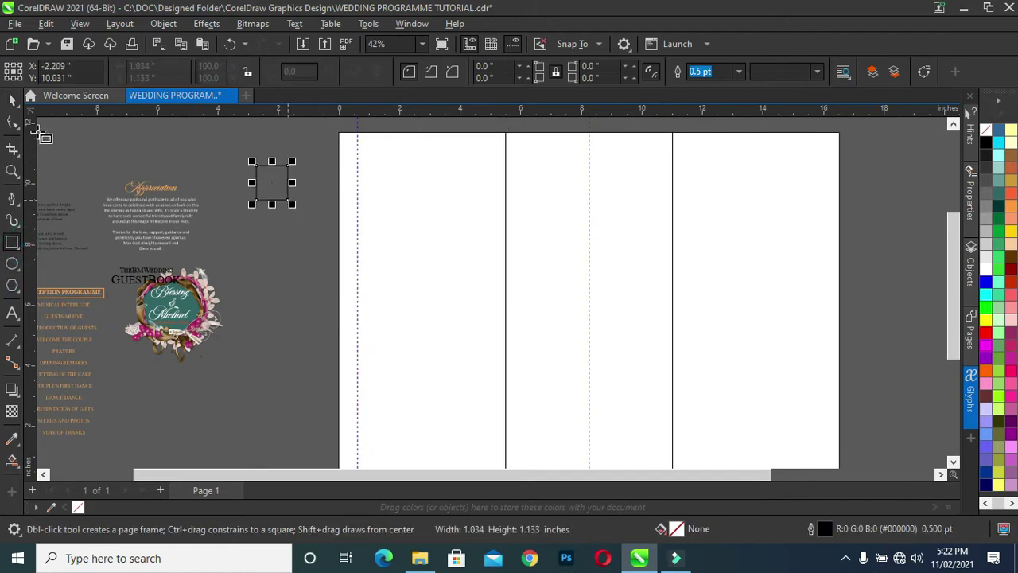
click(12, 121)
click(11, 101)
click(271, 182)
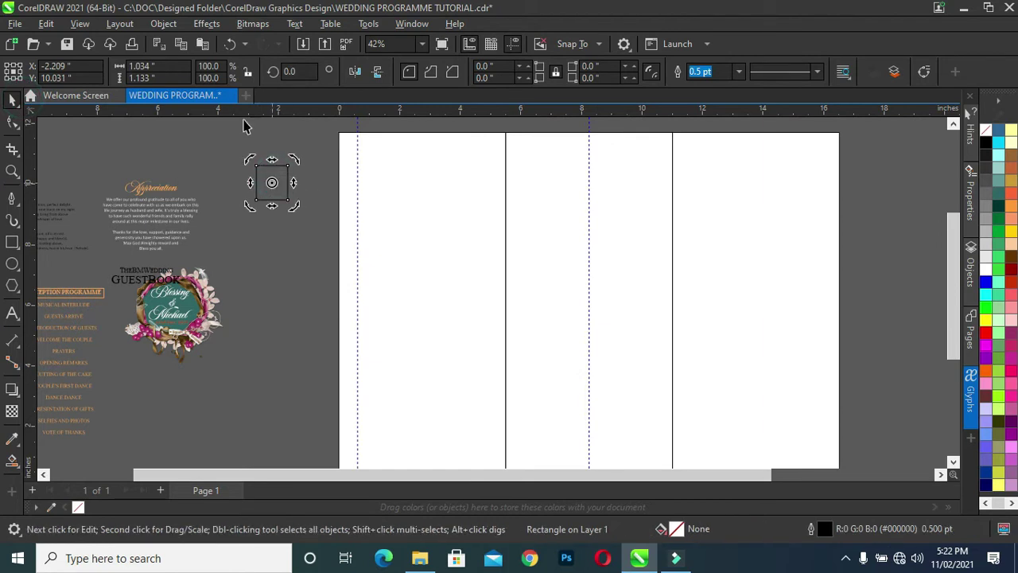
click(136, 68)
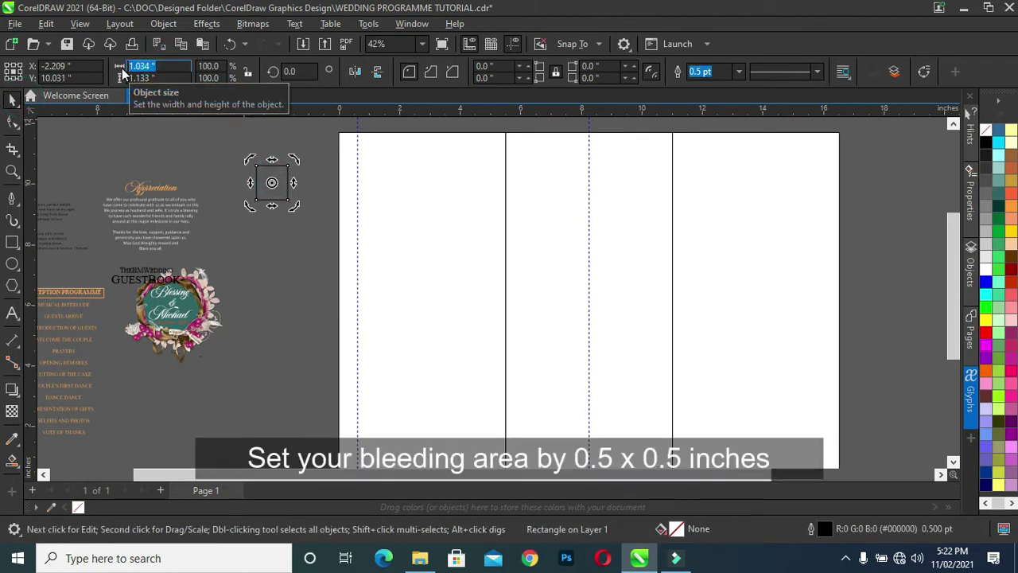
text(0.5)
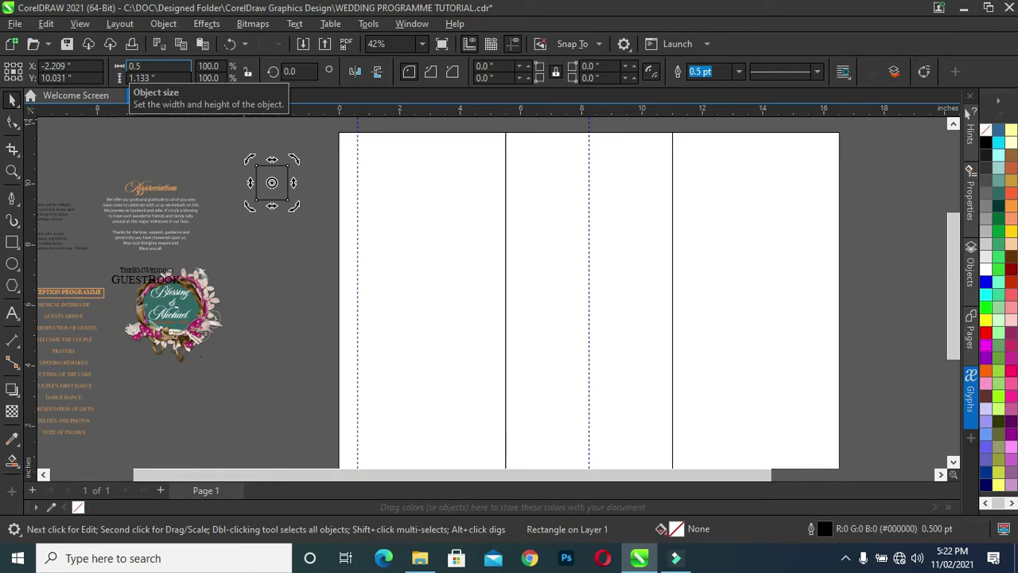
key(Tab)
text(0.5)
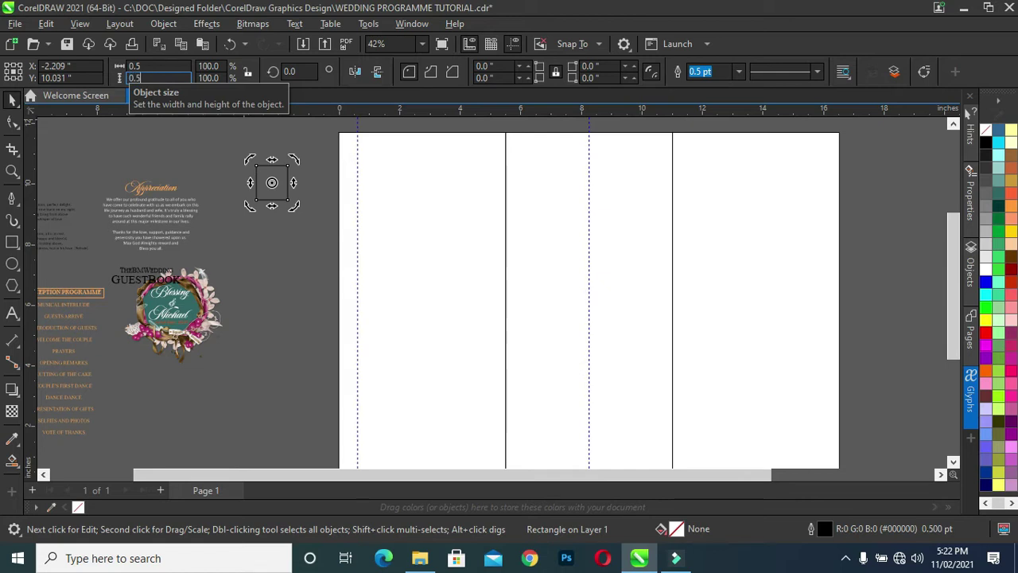
key(Return)
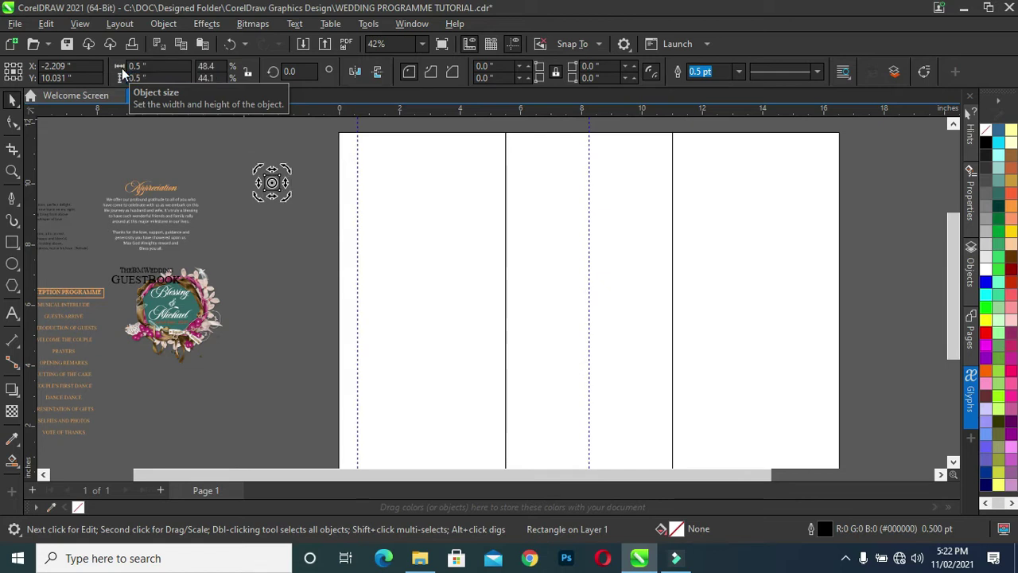
Step: Align the square to the left panel's top-left corner and add guides at its right and bottom edges
click(275, 246)
click(277, 184)
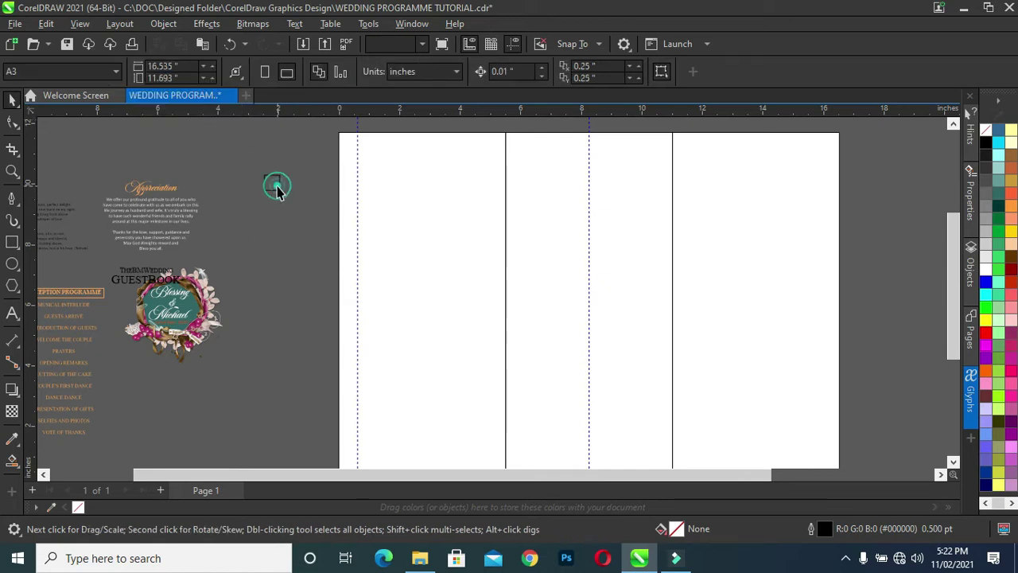
shift+click(415, 181)
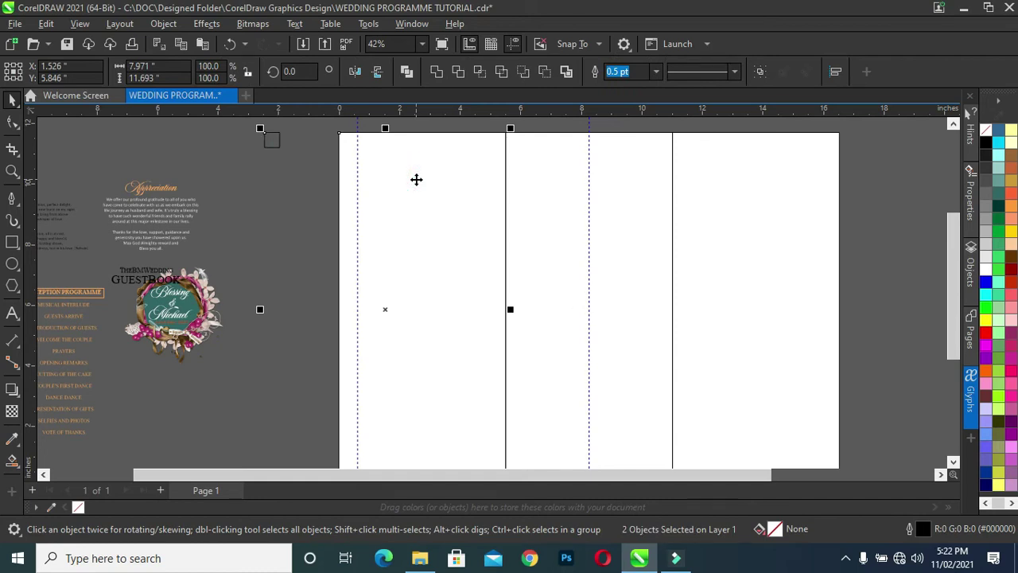
key(l)
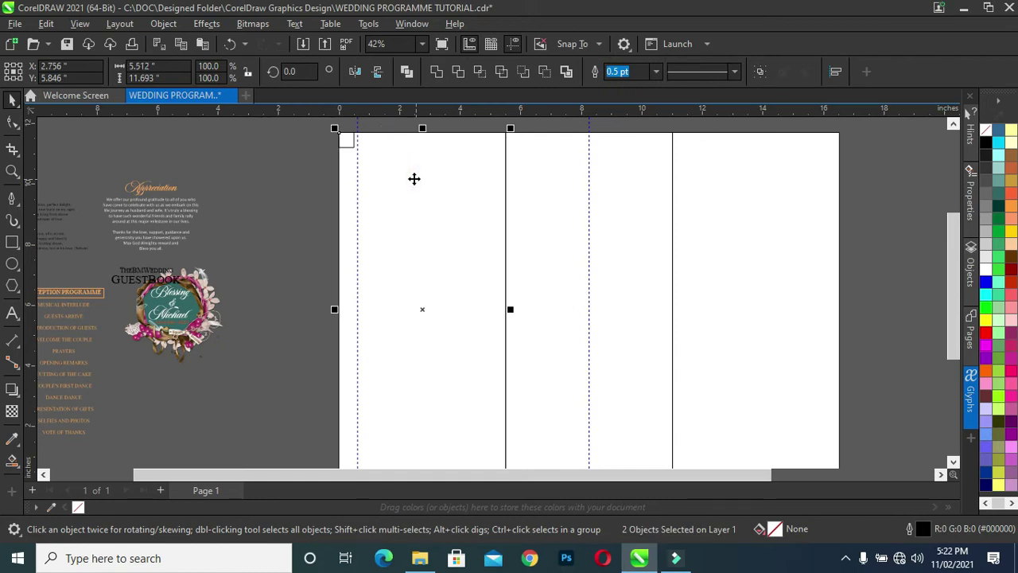
scroll(345, 131, up, 1)
scroll(344, 146, up, 1)
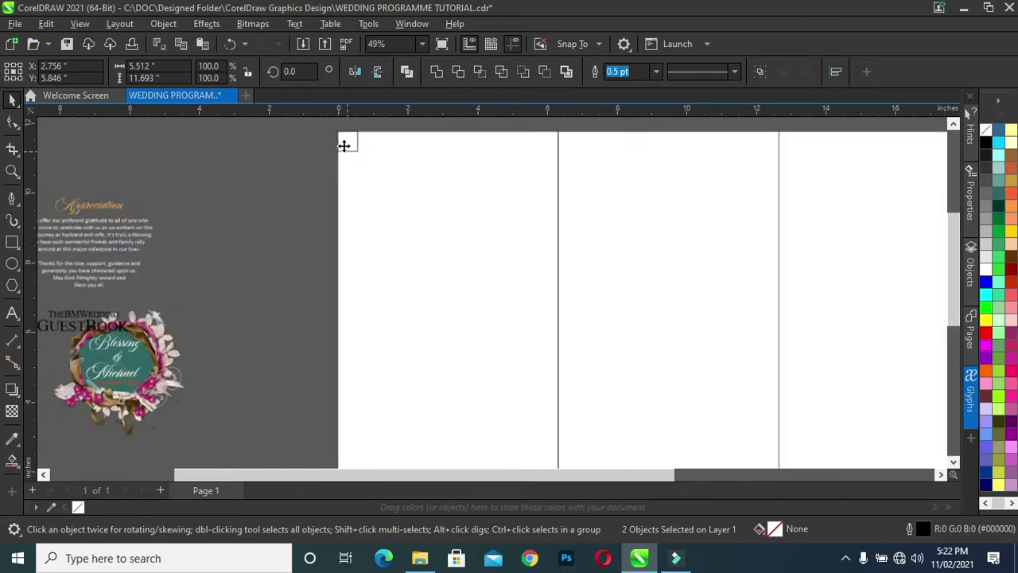
scroll(343, 146, up, 2)
scroll(342, 132, up, 2)
scroll(347, 127, up, 1)
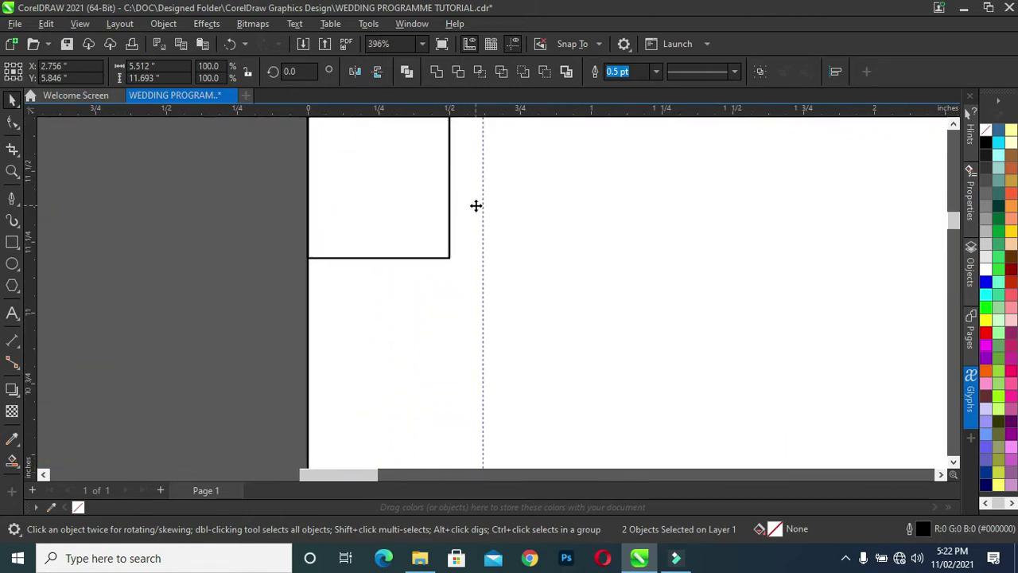
drag(483, 197, 449, 204)
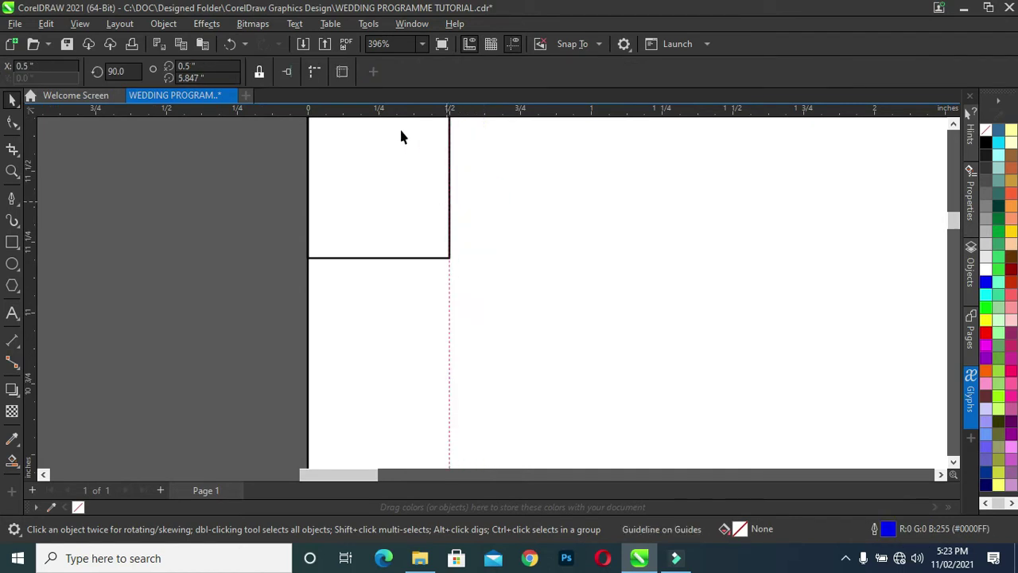
drag(400, 114, 405, 257)
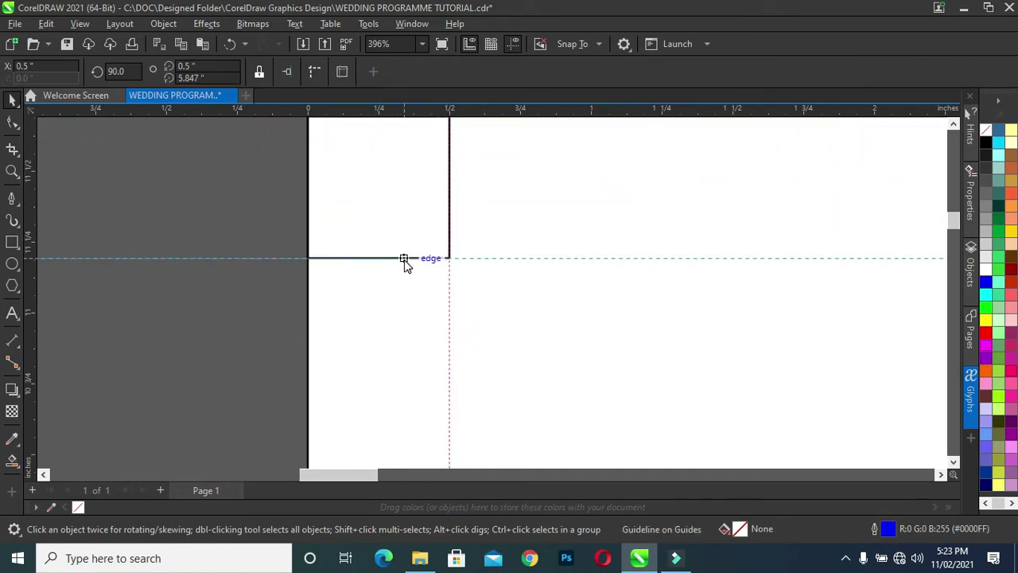
scroll(412, 252, down, 3)
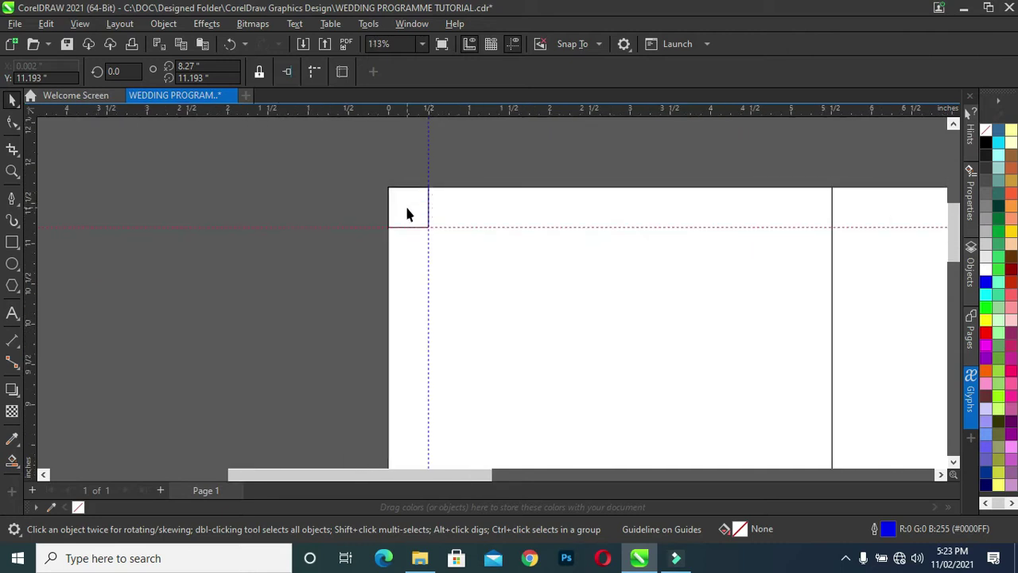
Step: Align the square to the left panel's top-right corner and add a guide at its left edge
click(406, 213)
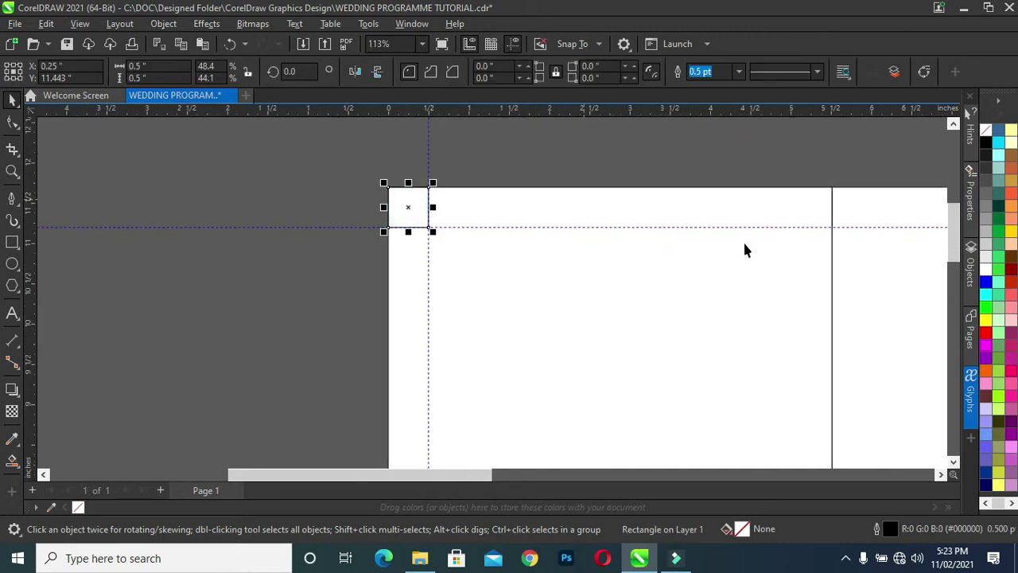
shift+click(774, 211)
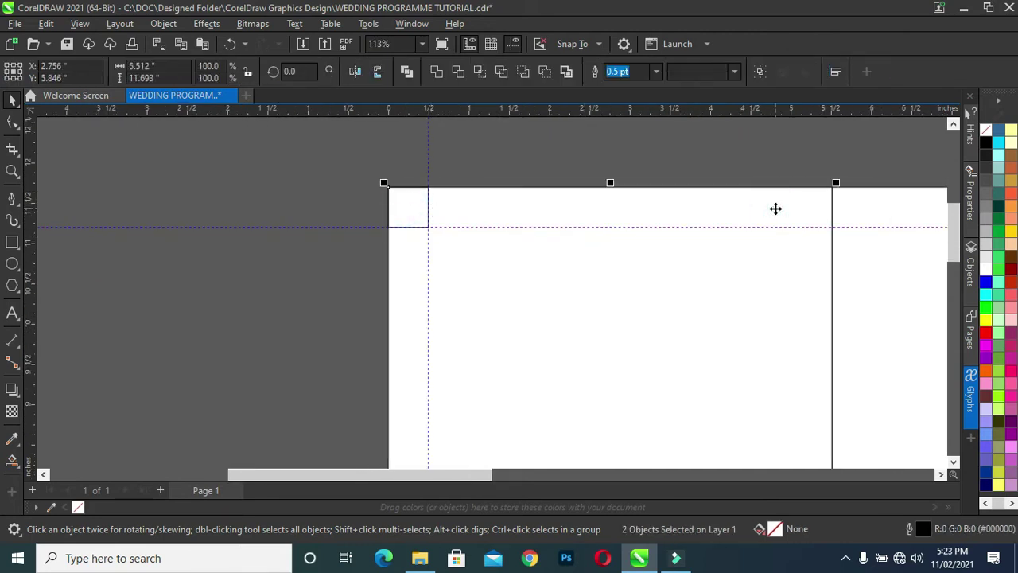
key(r)
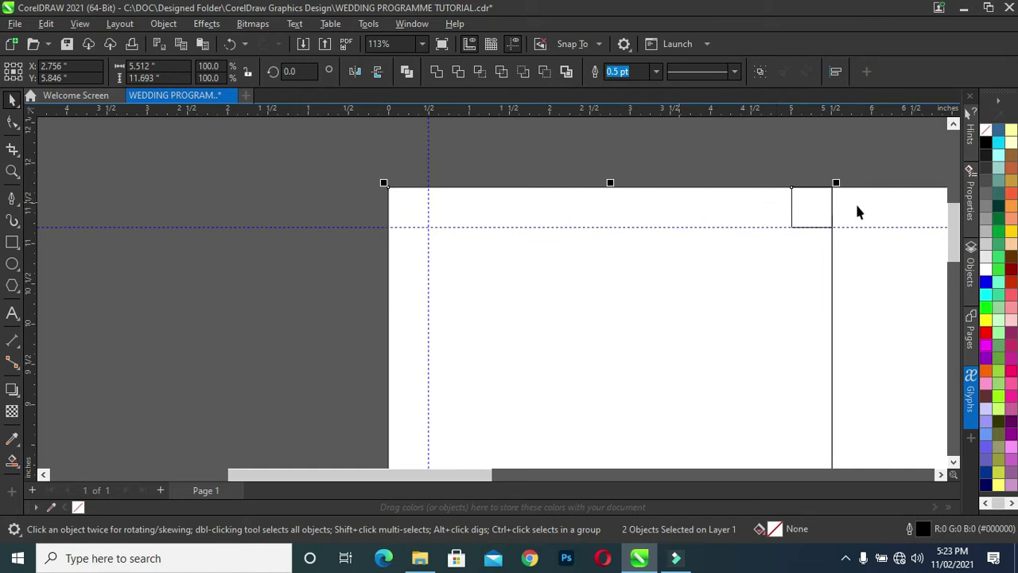
scroll(857, 203, up, 5)
mouse_move(29, 238)
mouse_down()
mouse_move(649, 252)
mouse_move(687, 268)
mouse_up()
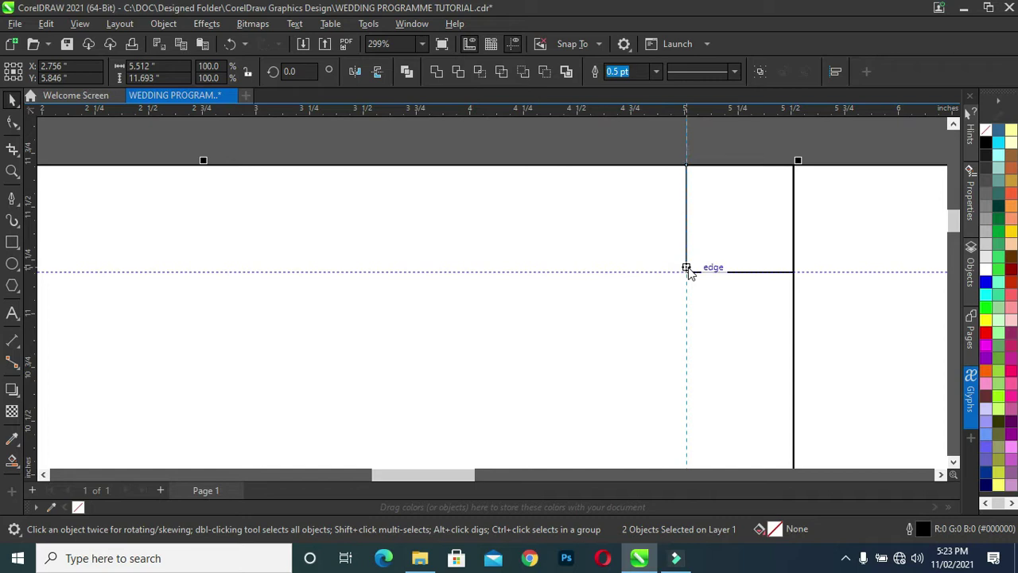
scroll(737, 225, down, 3)
Step: Move the square just right of the first fold and add a guide at about 6.013"
click(739, 208)
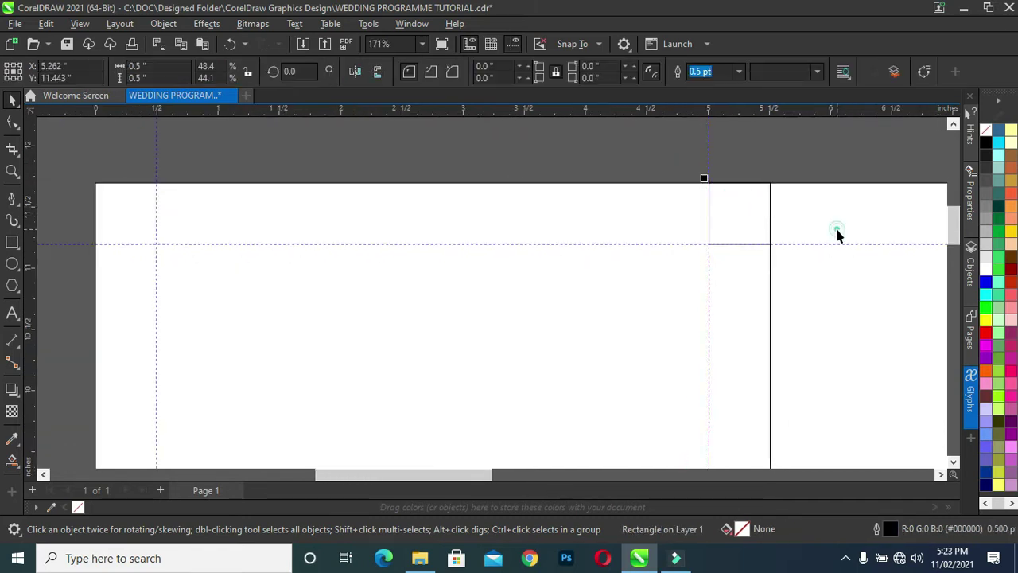
shift+click(835, 232)
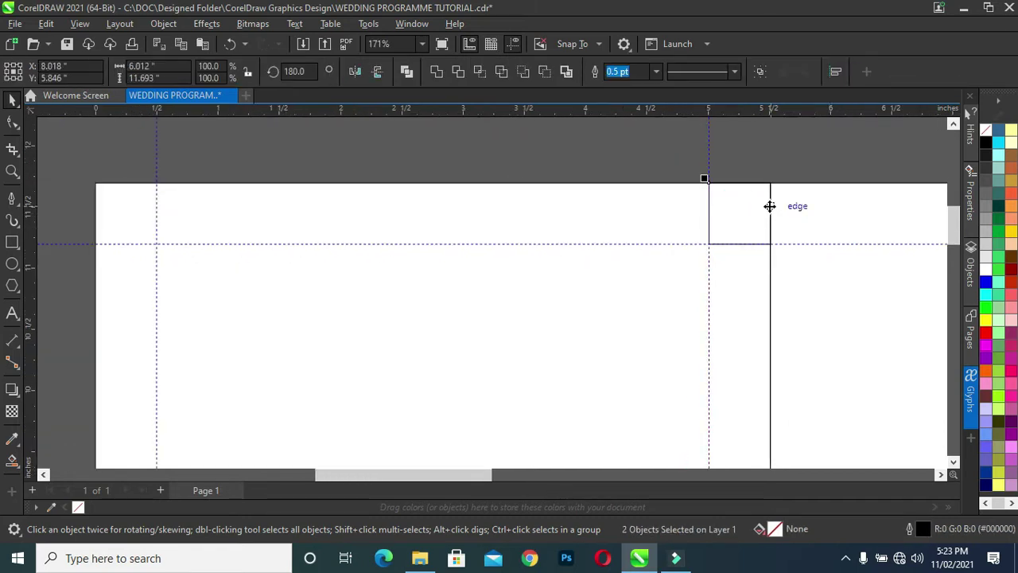
drag(770, 206, 770, 206)
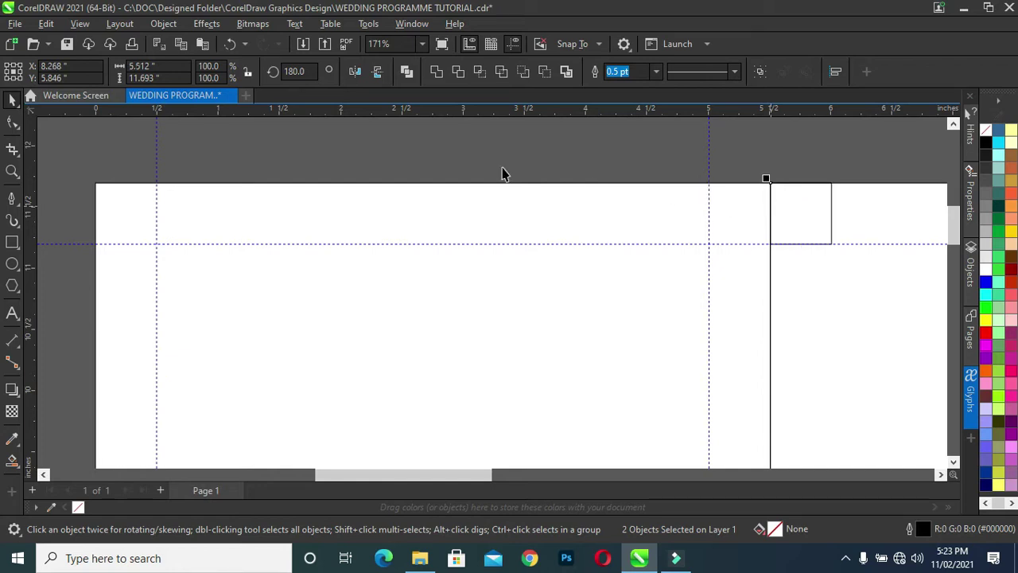
mouse_move(26, 237)
mouse_down()
mouse_move(756, 262)
mouse_move(833, 288)
mouse_up()
Step: Align the small square to the panel edge at the second fold and pull out a vertical guideline
click(832, 291)
scroll(819, 263, down, 1)
scroll(820, 262, down, 1)
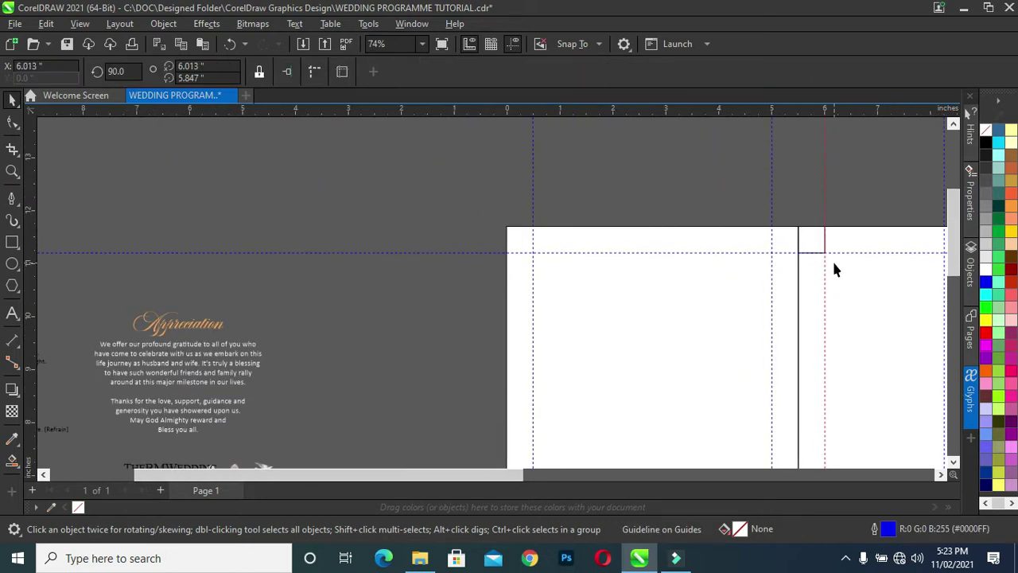
scroll(834, 269, down, 1)
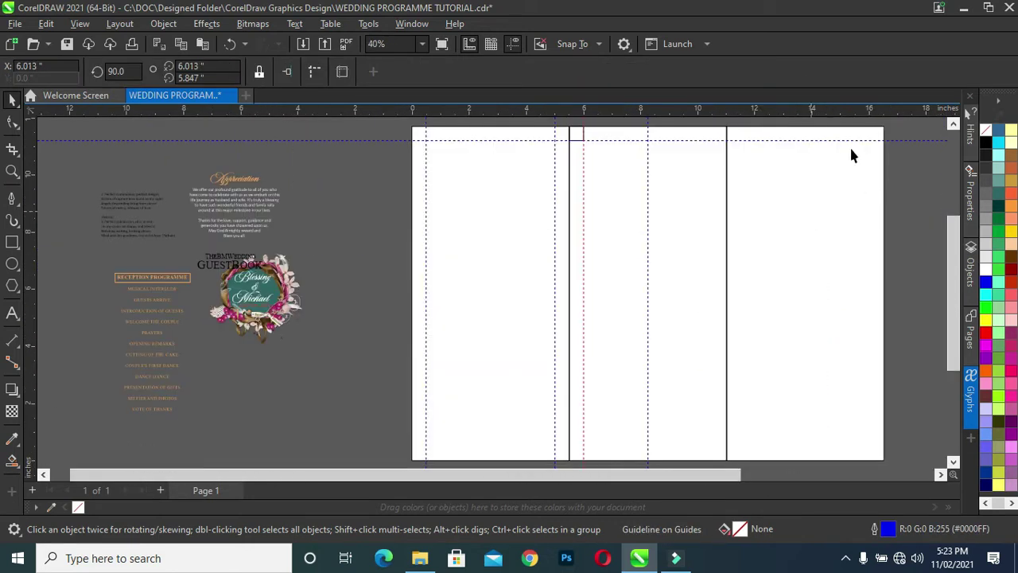
scroll(867, 141, up, 1)
scroll(883, 129, up, 1)
scroll(889, 127, up, 1)
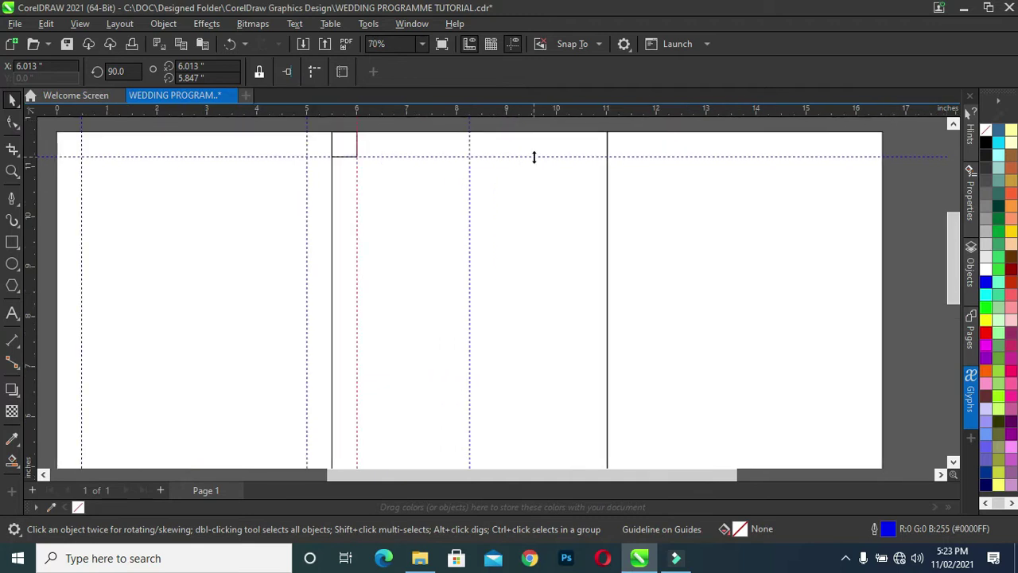
click(351, 141)
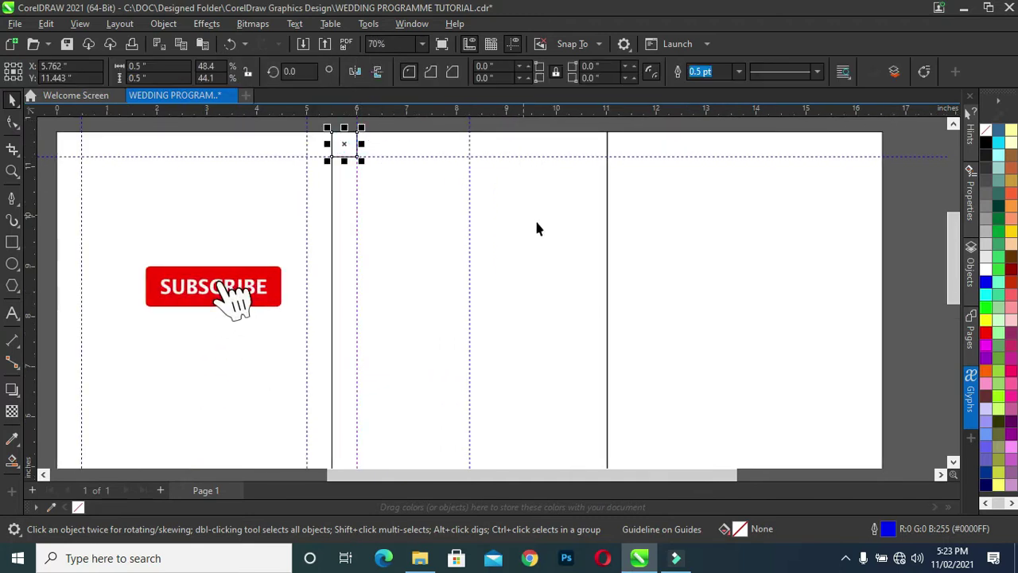
shift+click(538, 221)
key(r)
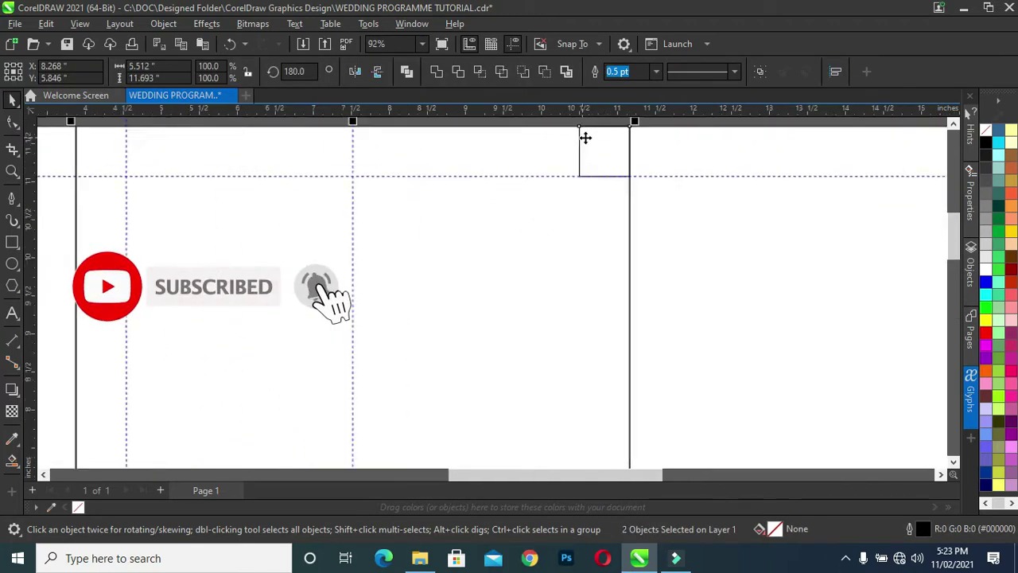
scroll(489, 135, up, 3)
drag(32, 176, 502, 208)
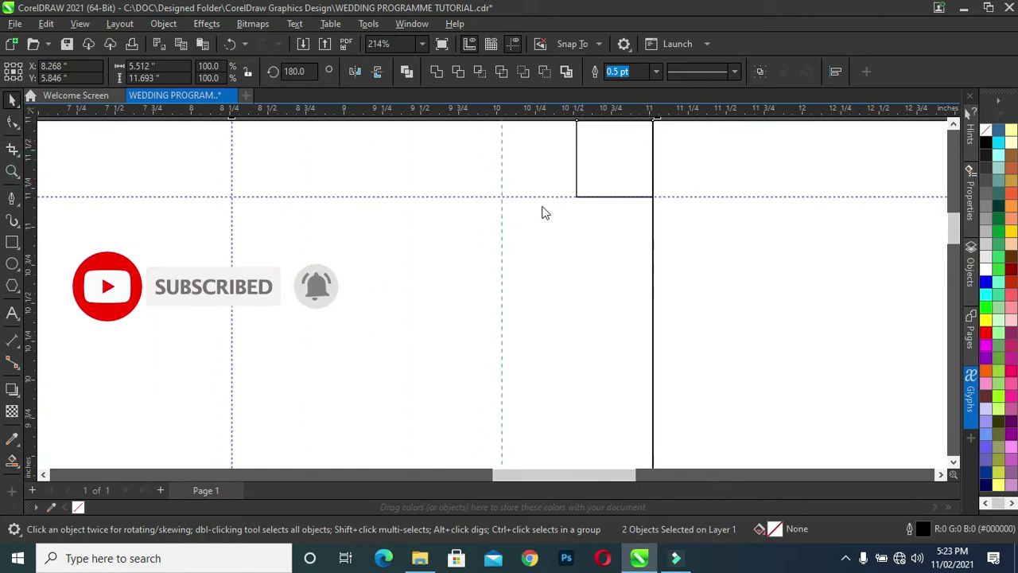
Step: Snap the new guideline onto the square's left edge
click(619, 174)
scroll(597, 198, up, 3)
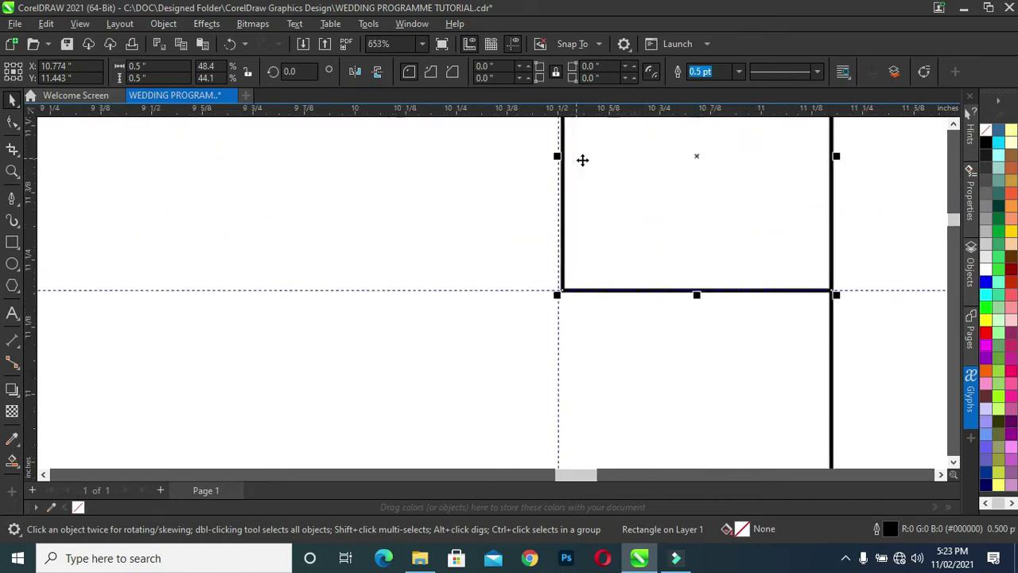
scroll(582, 159, up, 1)
click(556, 362)
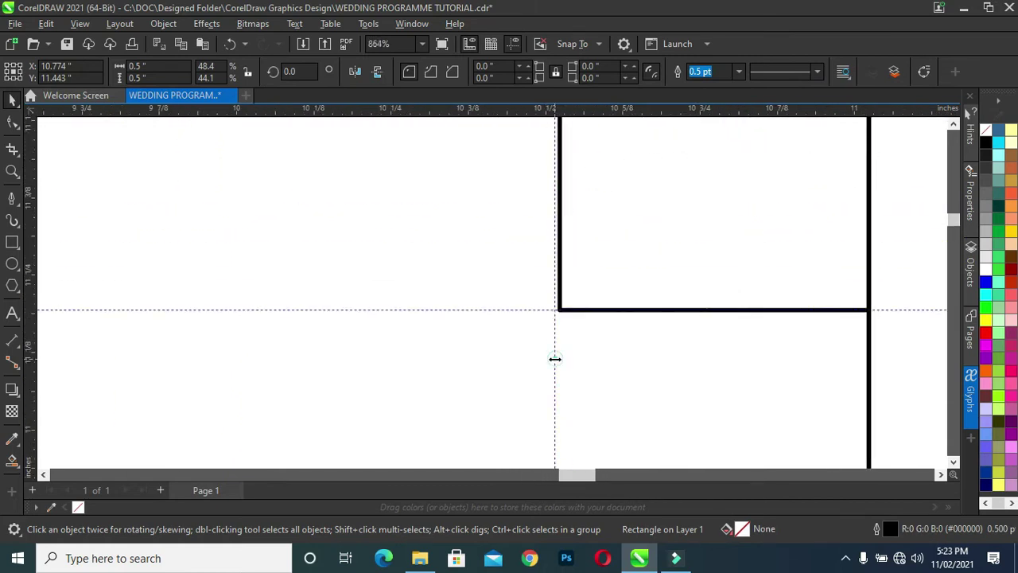
drag(558, 362, 560, 364)
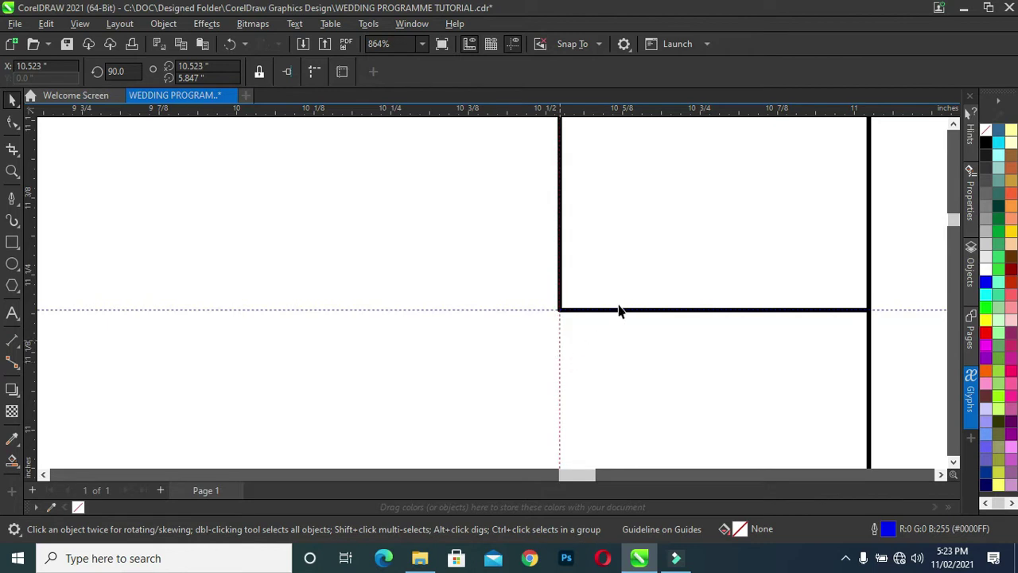
Step: Add a vertical guideline at the square's right edge, about 11.524"
click(664, 242)
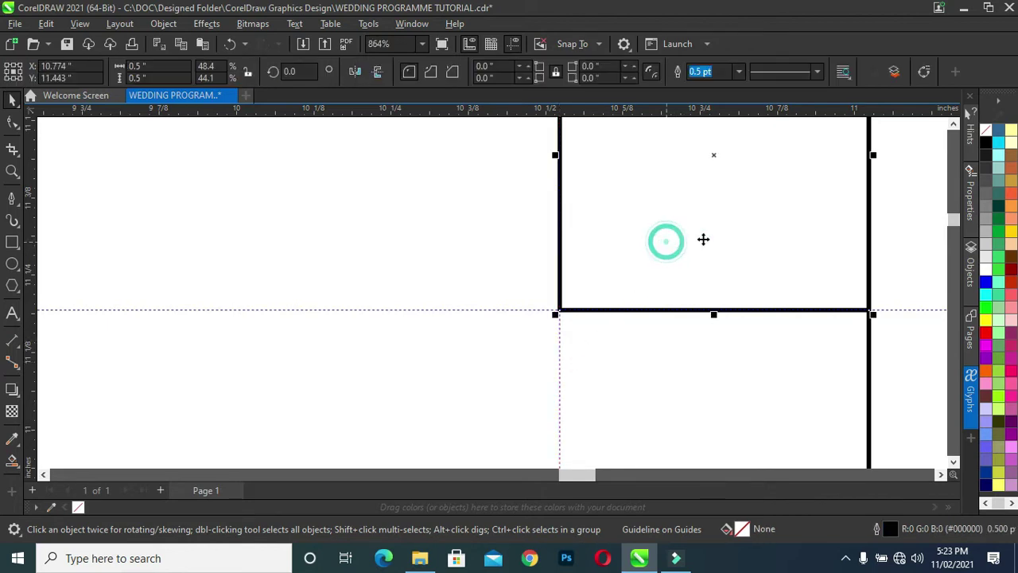
shift+click(896, 260)
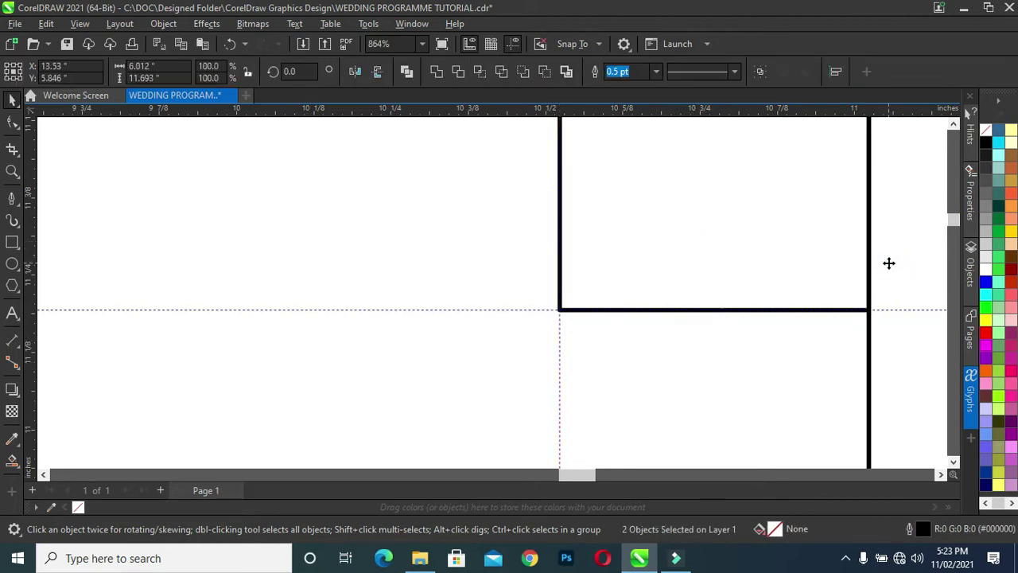
scroll(736, 256, down, 4)
scroll(915, 225, up, 4)
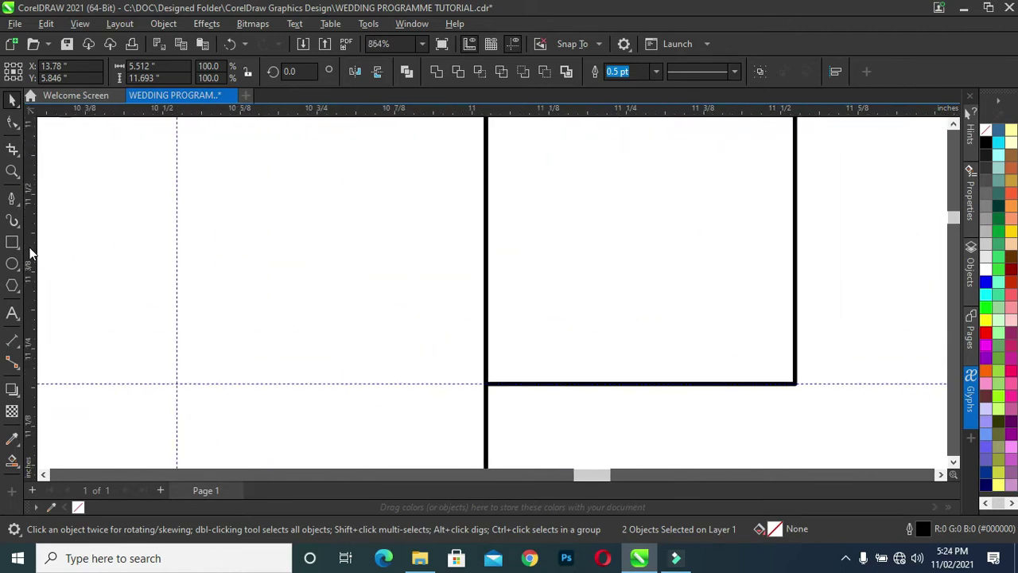
drag(31, 253, 733, 316)
drag(779, 347, 797, 358)
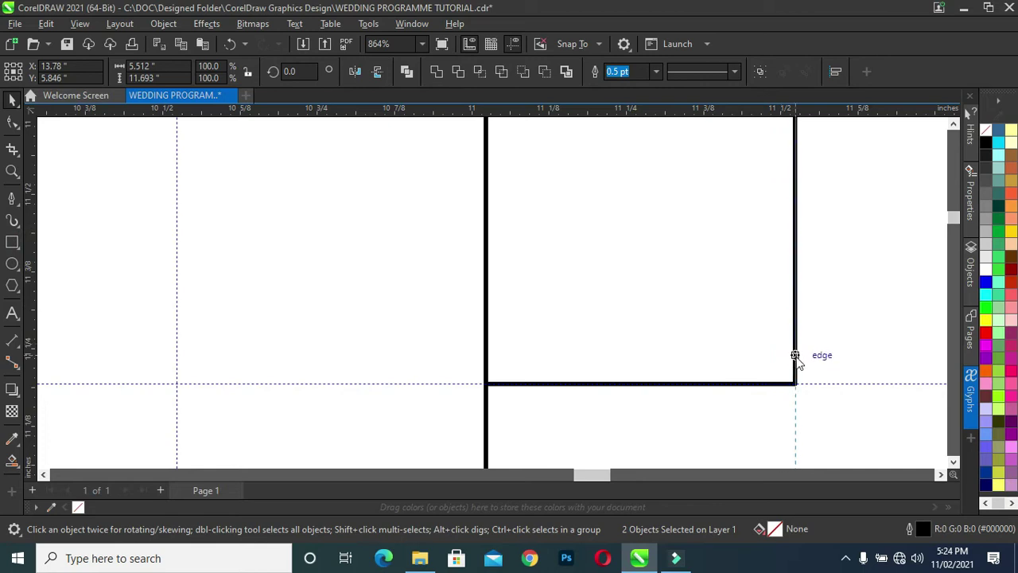
scroll(571, 308, down, 2)
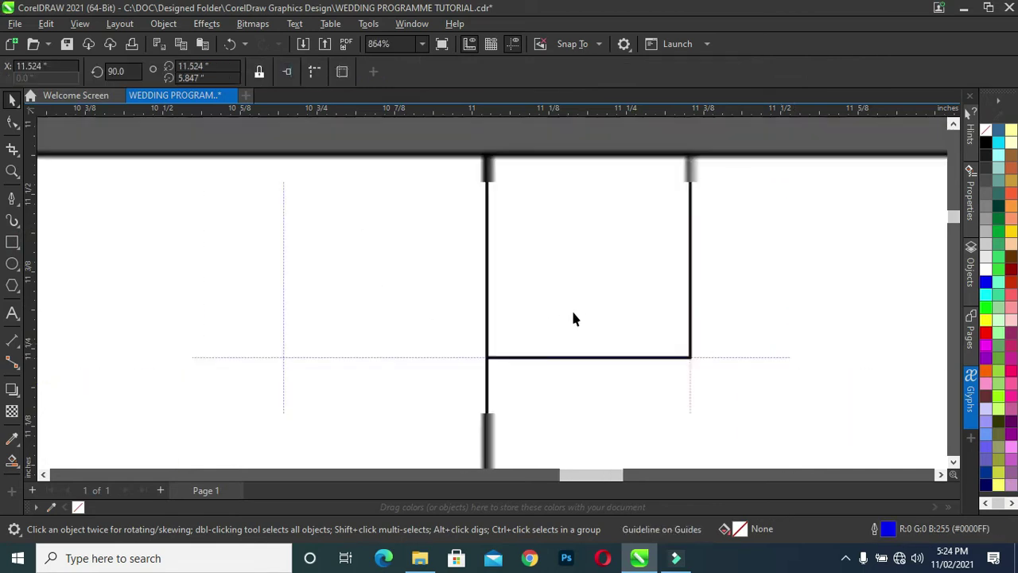
scroll(571, 308, down, 2)
scroll(850, 310, down, 2)
scroll(796, 328, down, 1)
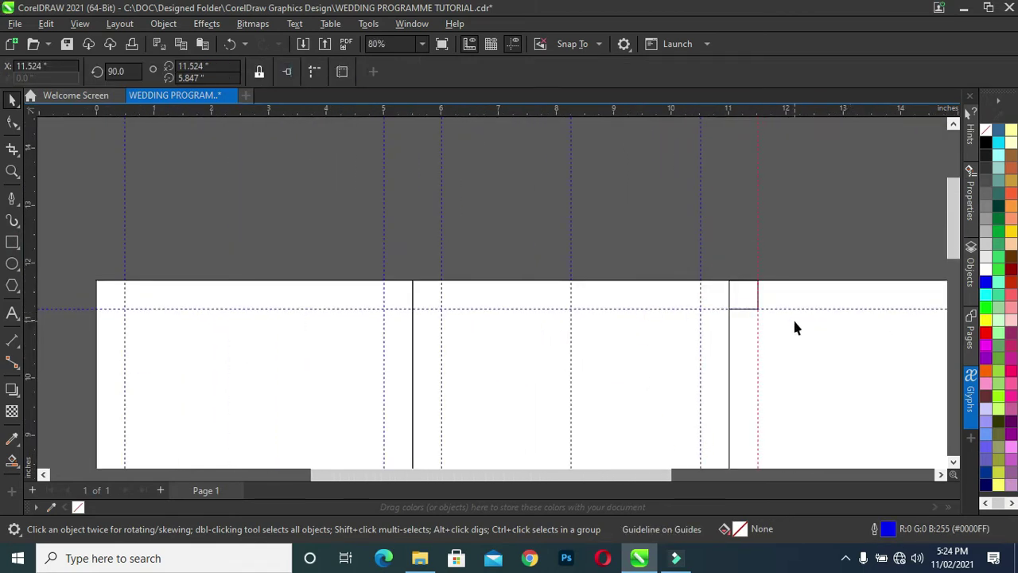
scroll(795, 328, down, 1)
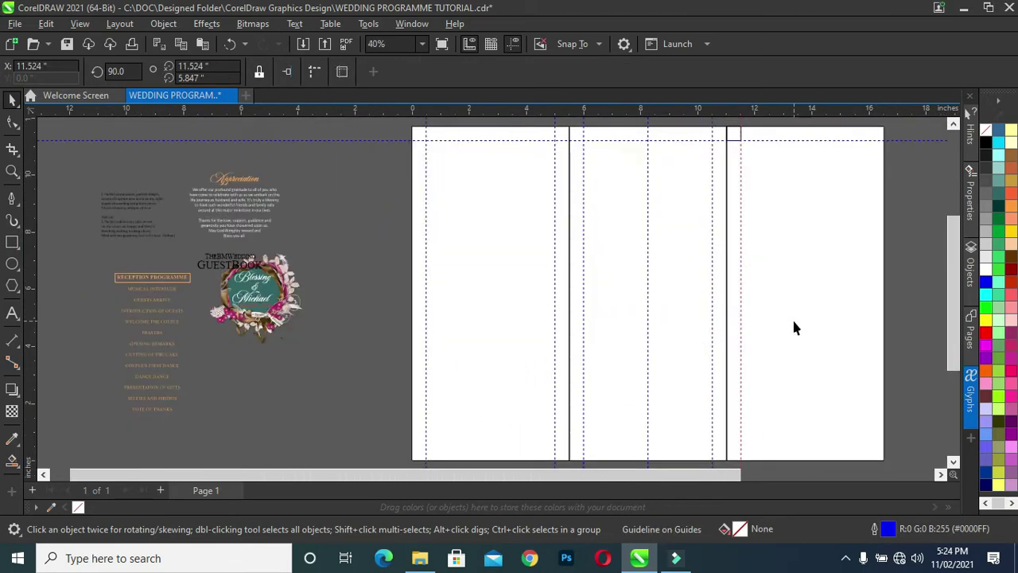
Step: Align the square to the right panel and place a vertical guideline on its left edge
click(730, 132)
shift+click(811, 184)
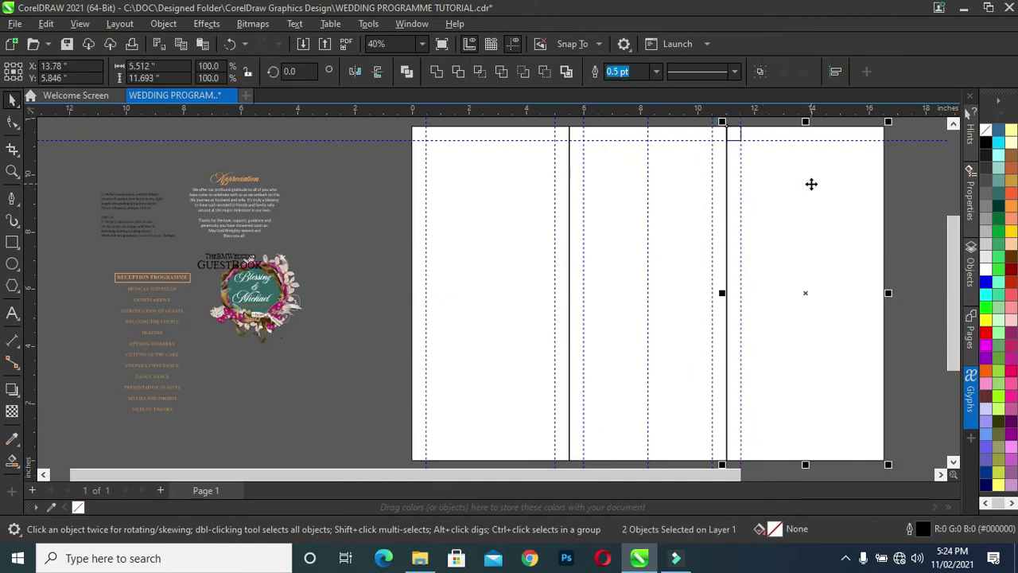
scroll(851, 173, up, 2)
scroll(882, 143, up, 1)
scroll(909, 107, up, 1)
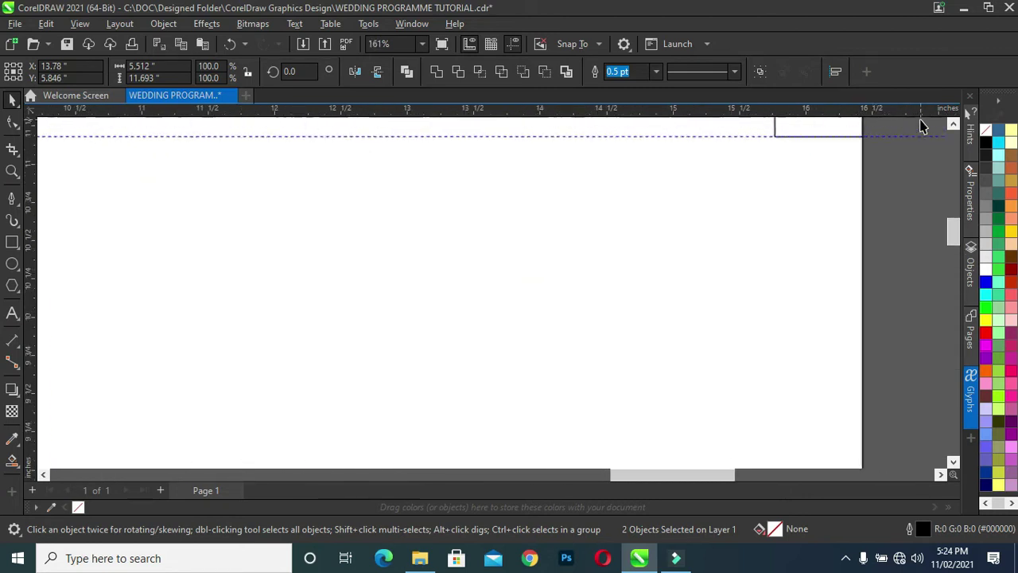
scroll(920, 125, up, 1)
scroll(920, 125, up, 1)
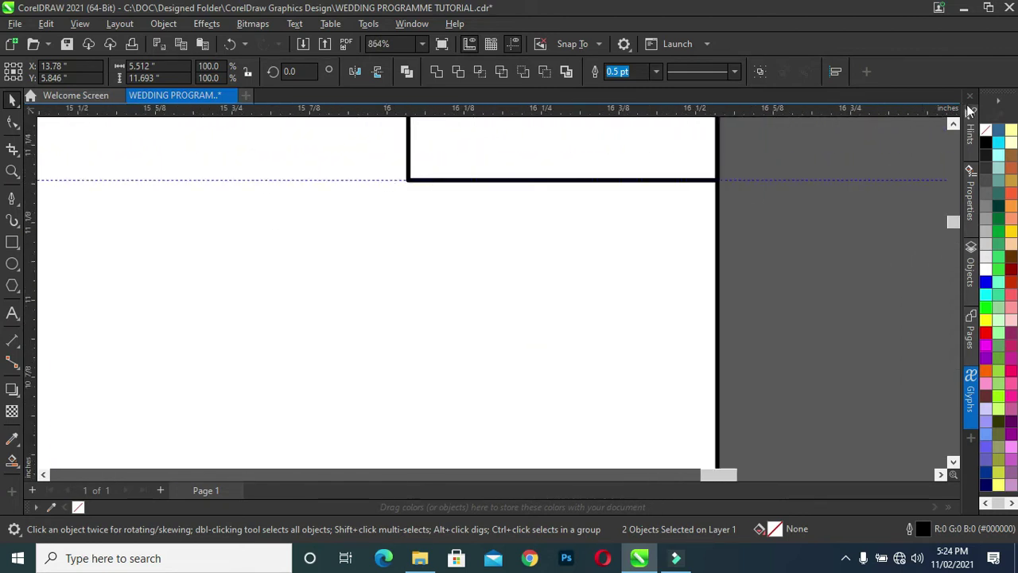
click(953, 124)
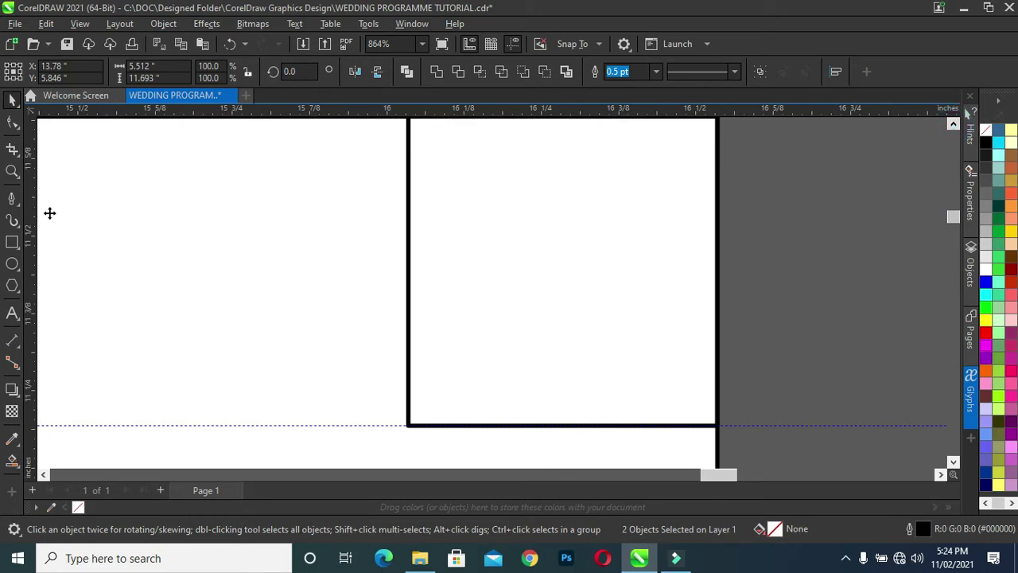
drag(34, 206, 409, 275)
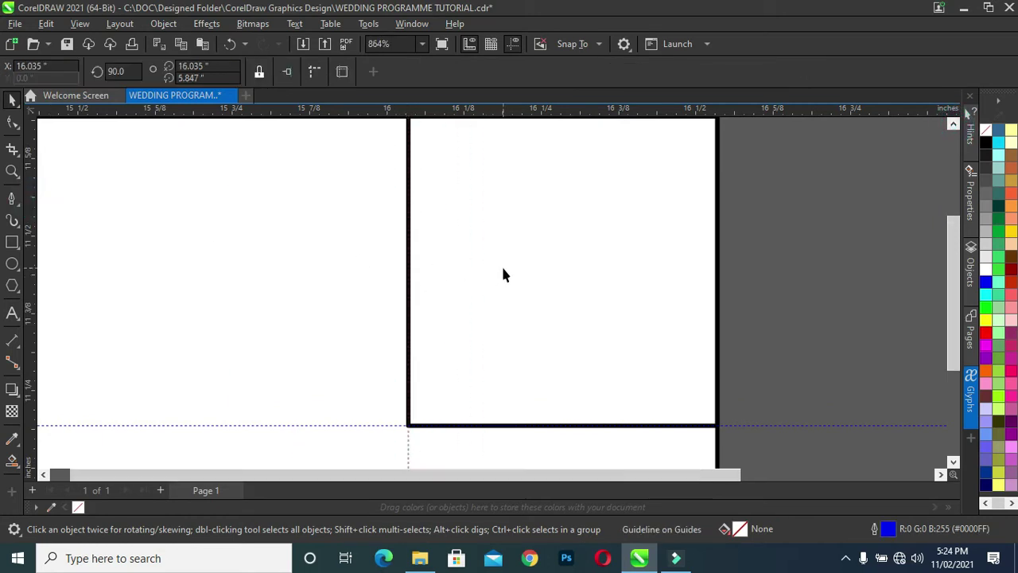
key(shift+F4)
scroll(588, 243, down, 1)
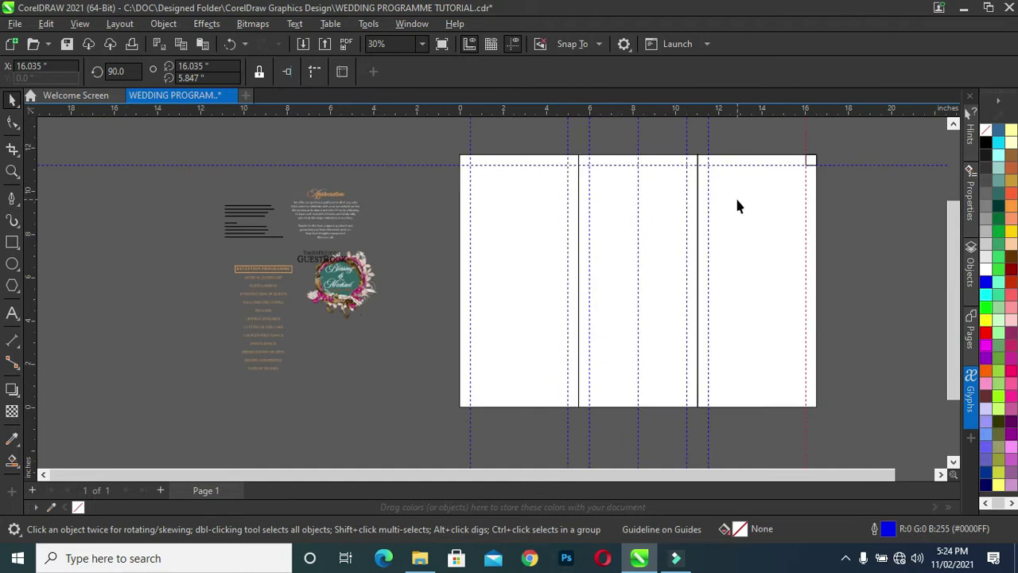
Step: Align the square at the page's top-right corner and add a horizontal guideline at its edge
drag(784, 141, 852, 186)
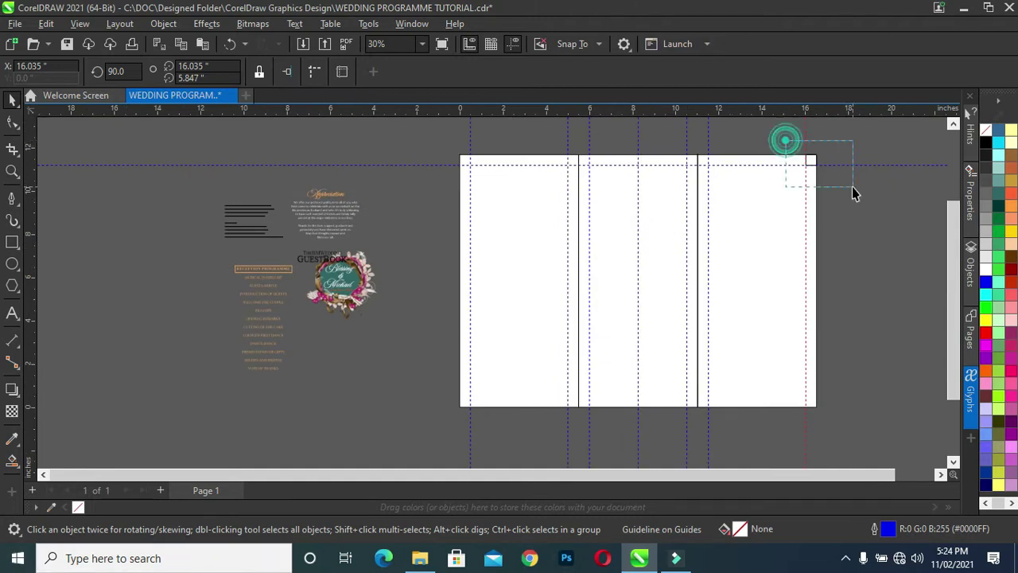
shift+click(757, 359)
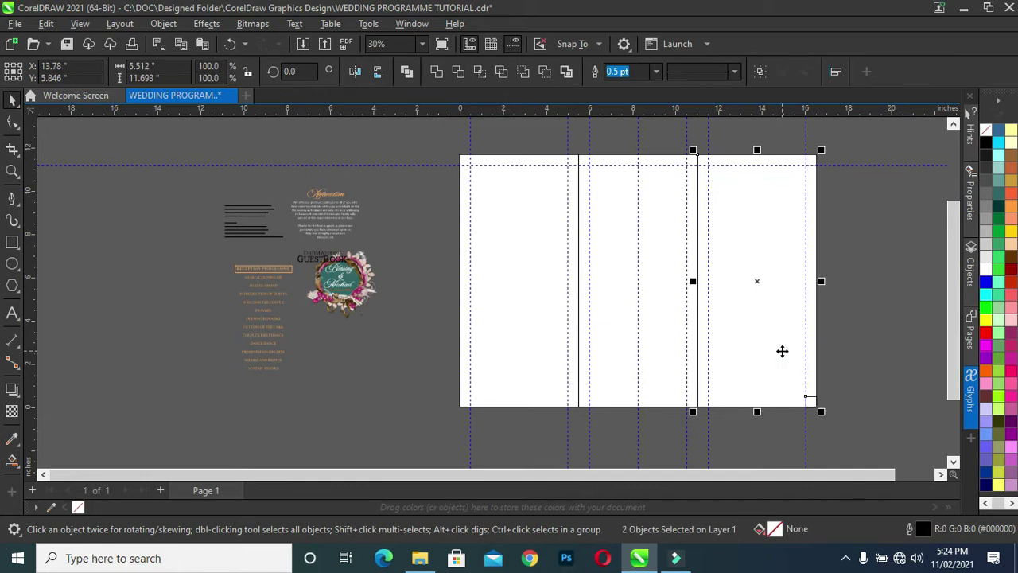
scroll(818, 430, up, 3)
scroll(816, 420, up, 2)
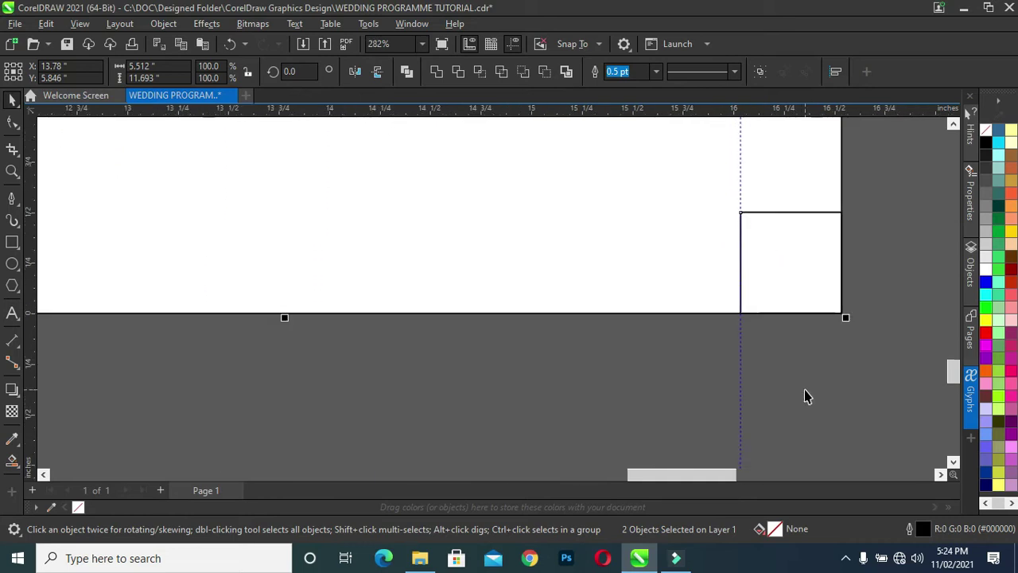
scroll(798, 216, up, 2)
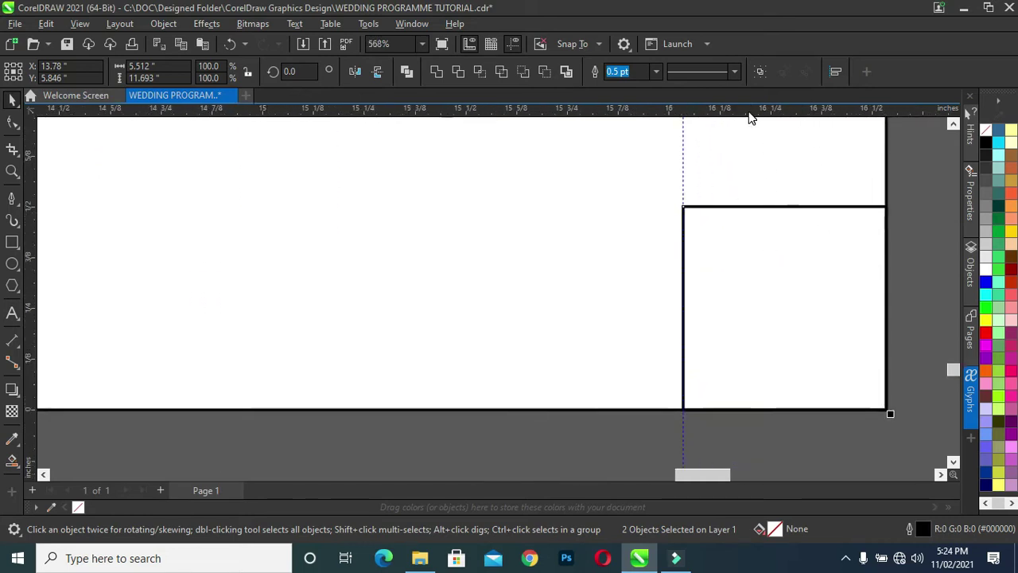
drag(748, 111, 756, 209)
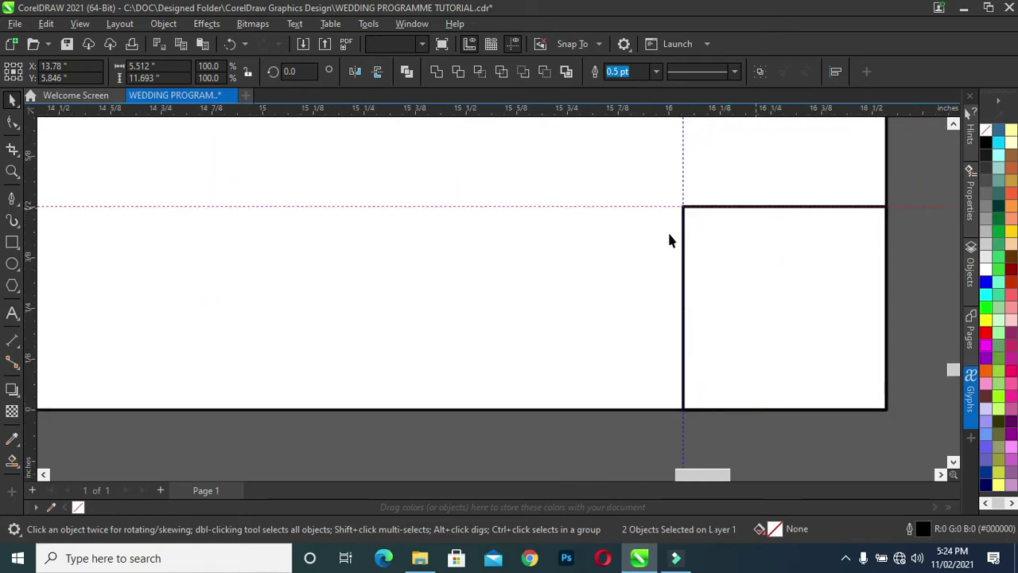
scroll(674, 243, down, 3)
scroll(685, 250, down, 5)
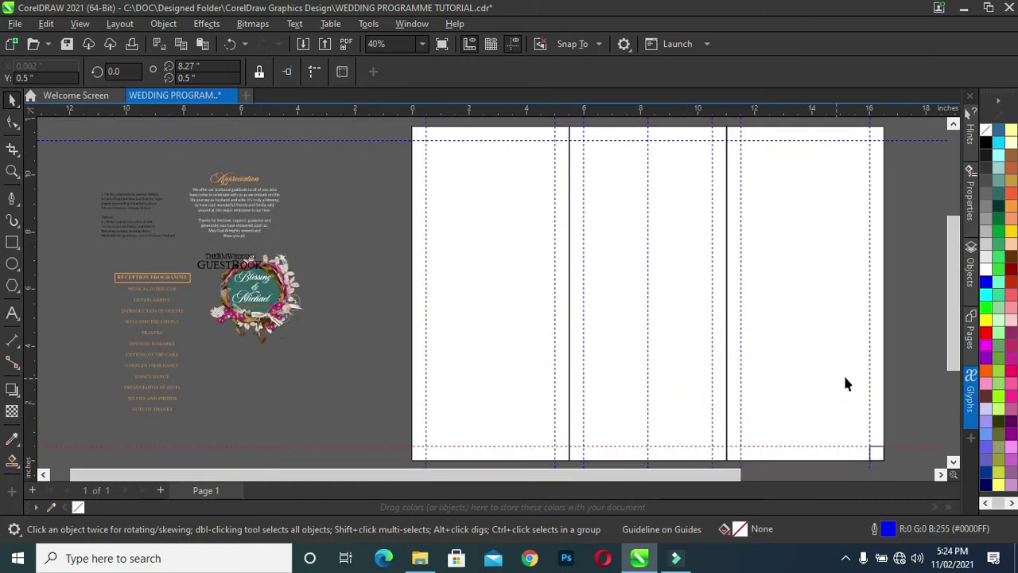
Step: Delete the helper square and add margin guidelines along the right and bottom page edges
click(891, 471)
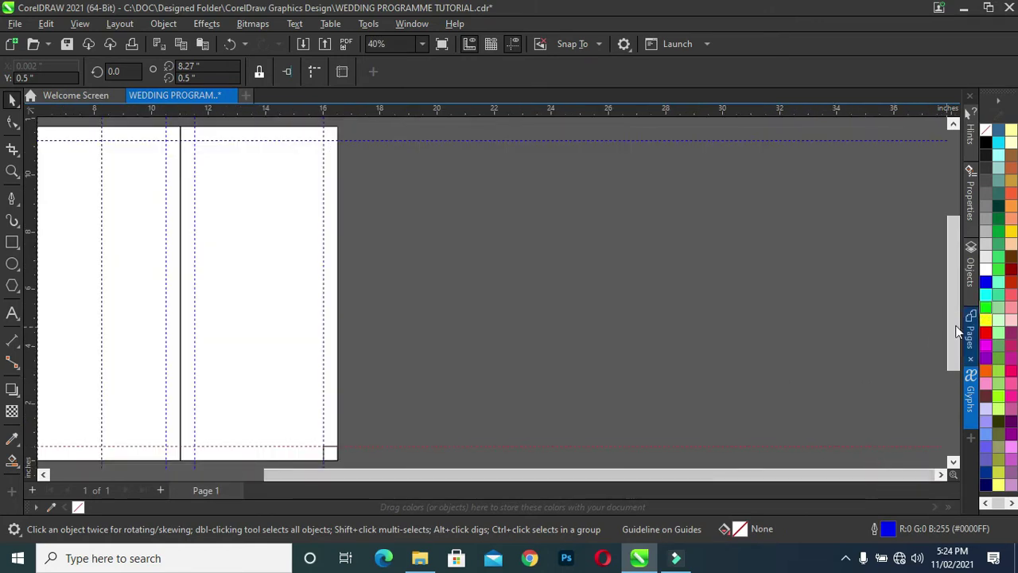
drag(954, 329, 956, 372)
mouse_move(400, 300)
mouse_down()
mouse_move(254, 419)
mouse_move(264, 408)
mouse_up()
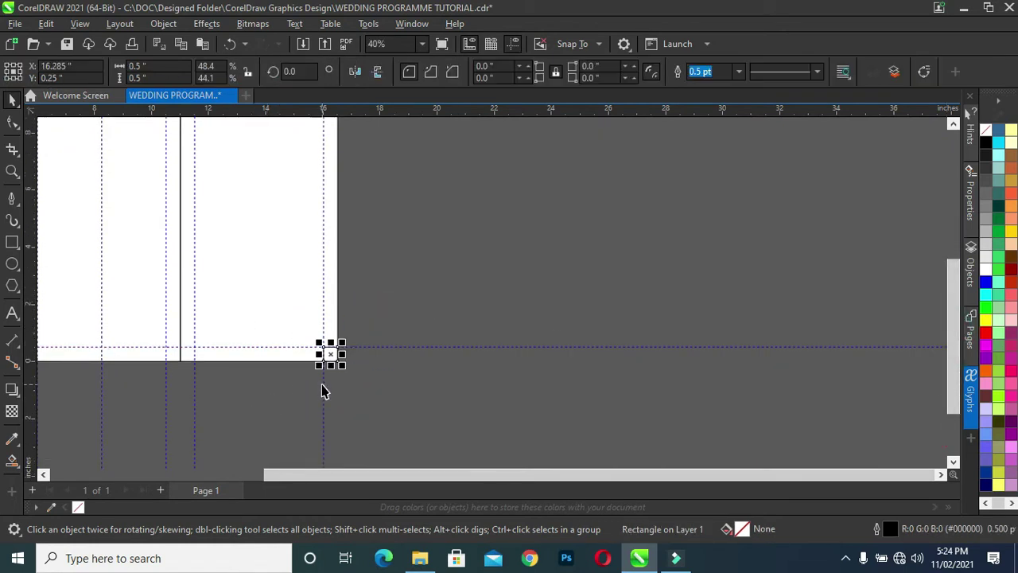
key(Delete)
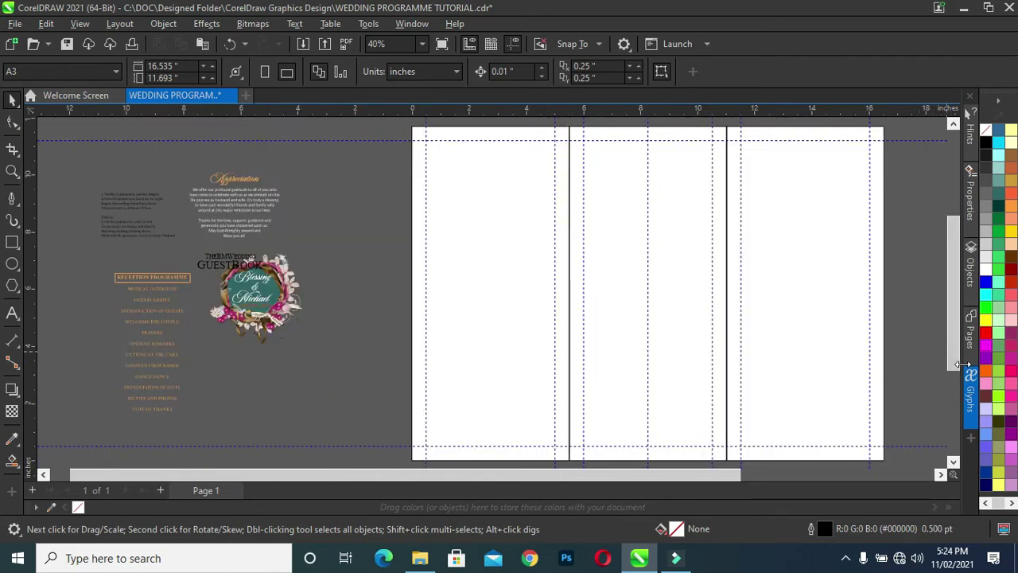
scroll(961, 364, down, 2)
drag(712, 475, 762, 481)
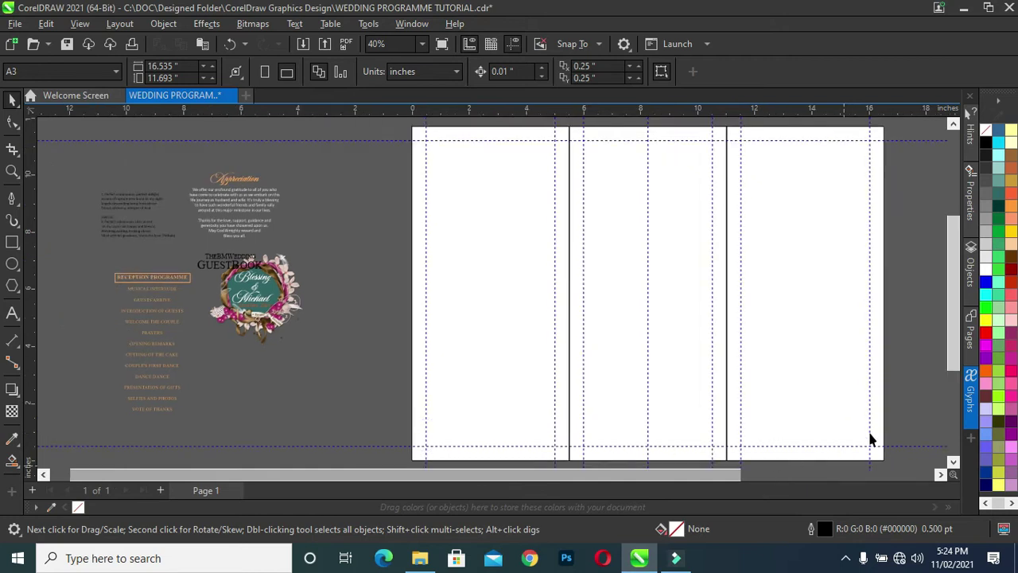
click(905, 295)
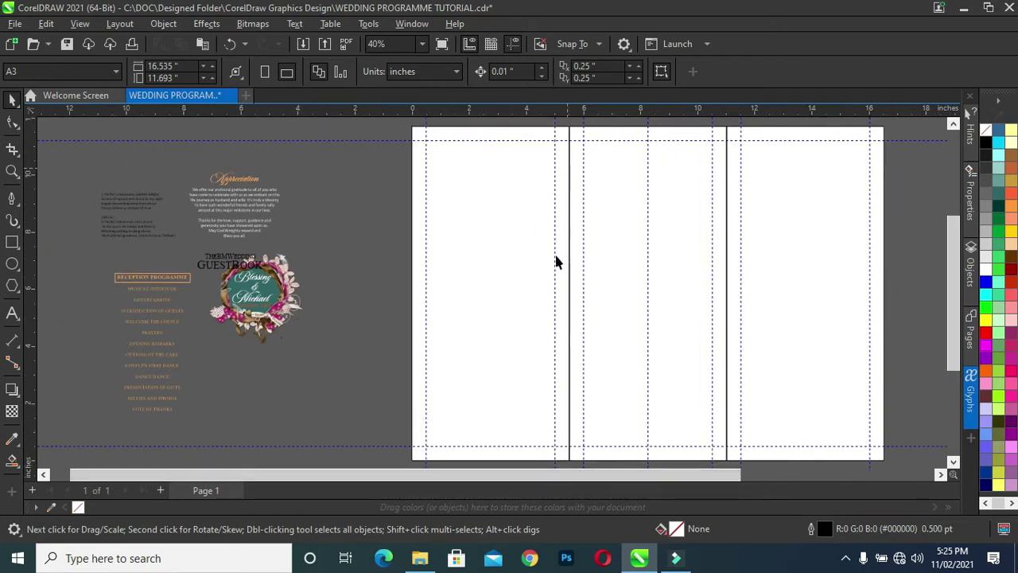
Step: Select all nine guidelines via Edit > Select All and lock them with Object > Lock
click(45, 24)
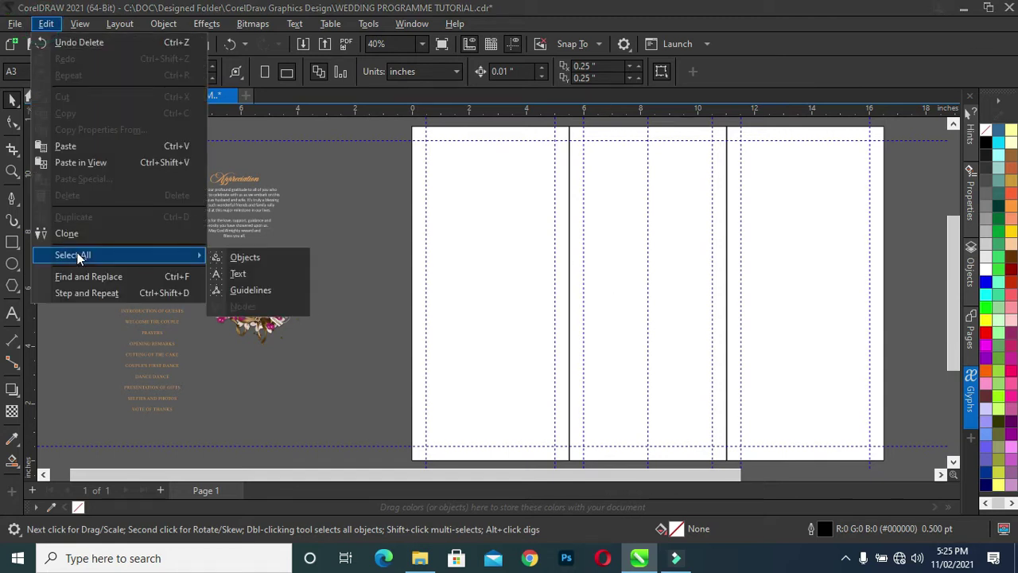
click(245, 291)
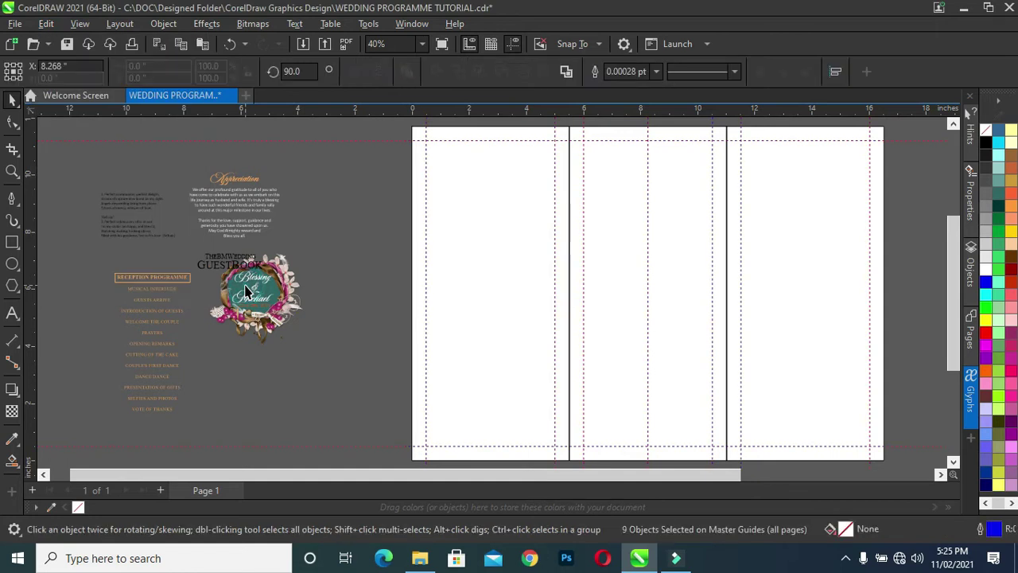
click(168, 22)
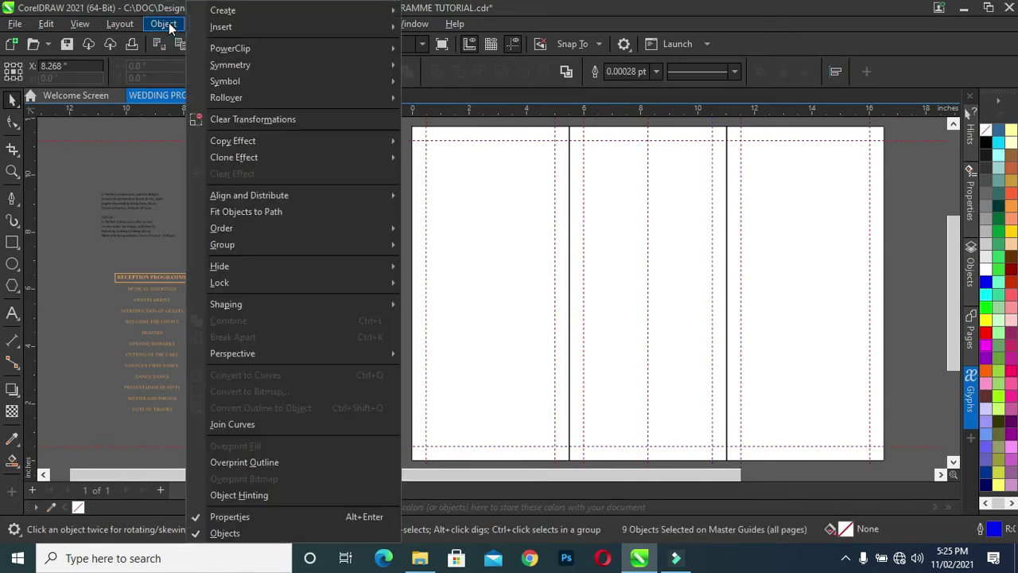
mouse_move(220, 282)
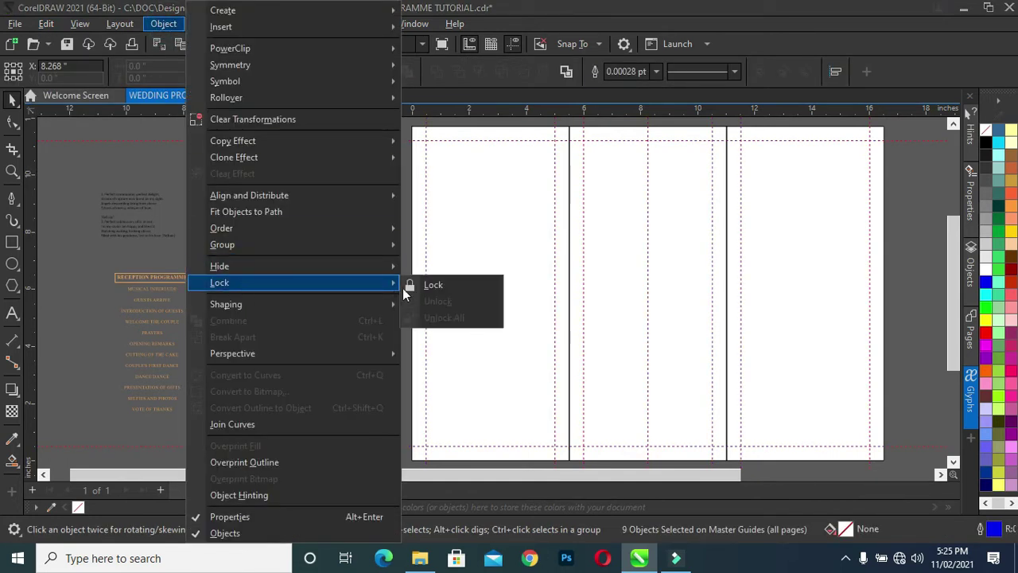
click(456, 286)
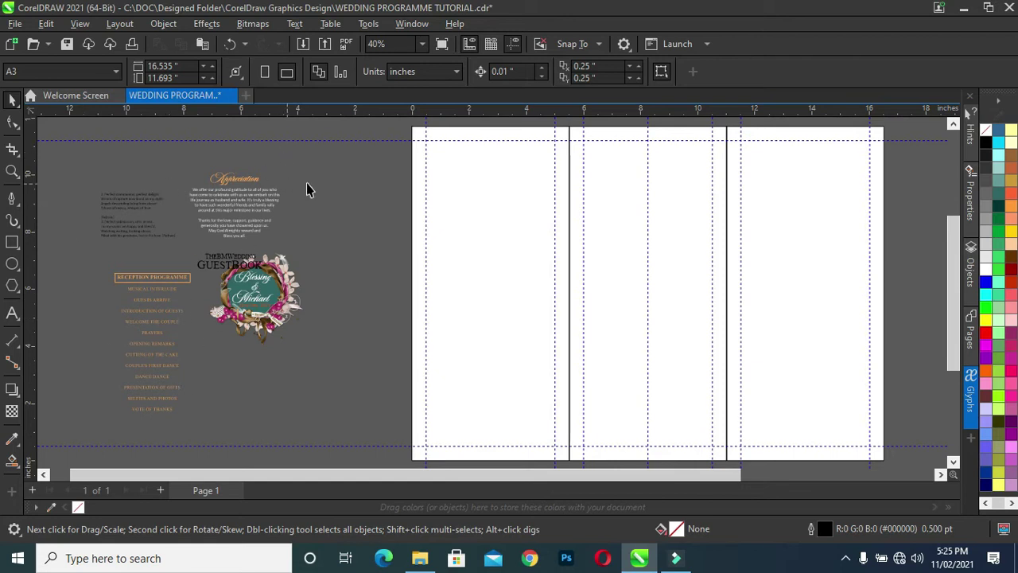
Step: Import the pink roses wallpaper image and place it left of the page
click(310, 50)
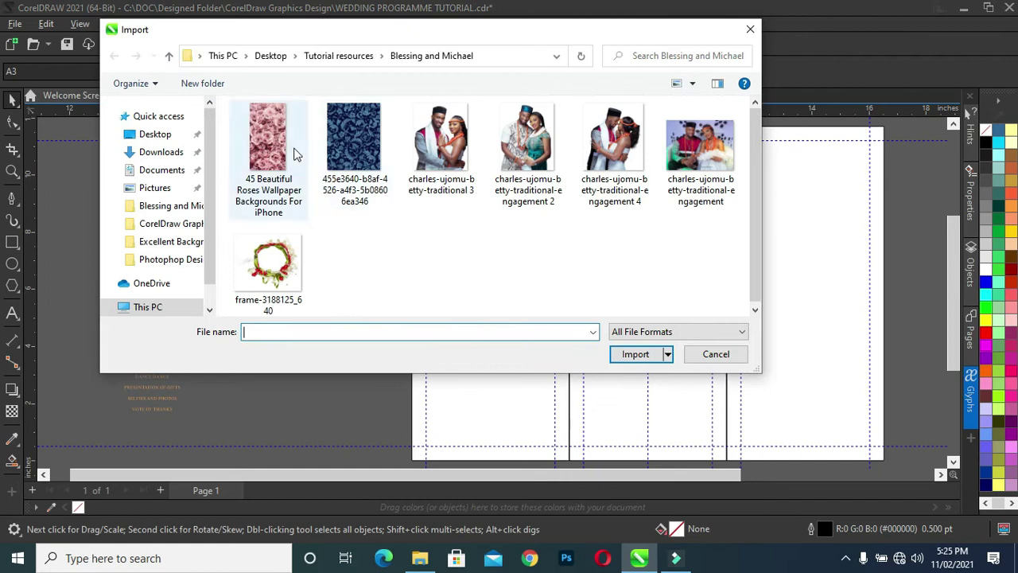
click(294, 153)
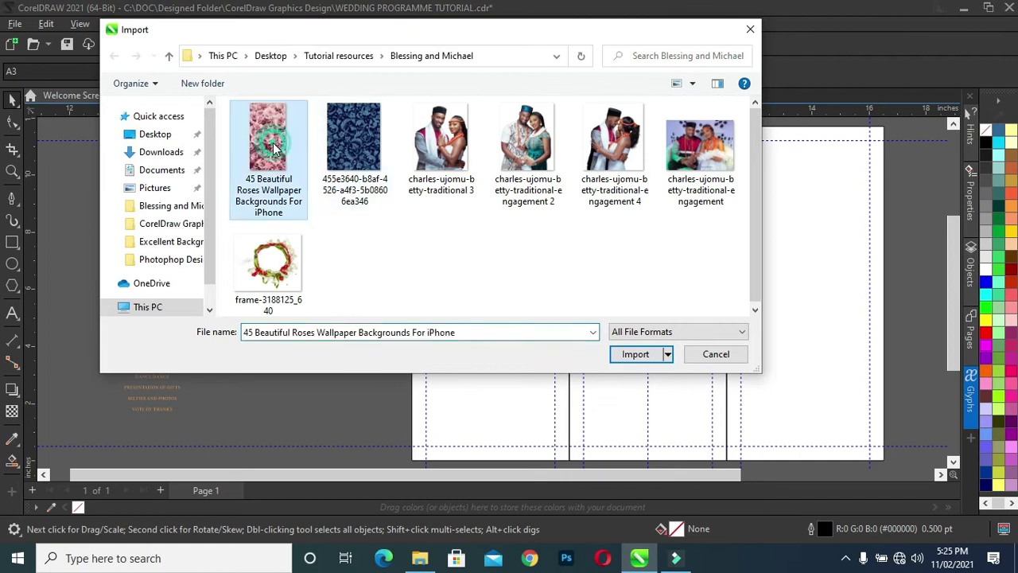
click(641, 354)
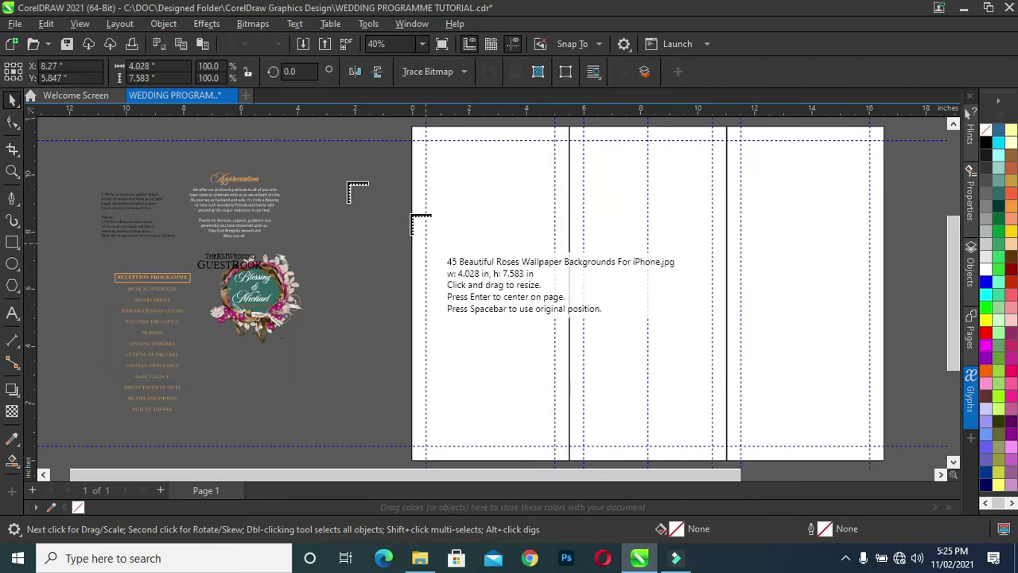
drag(337, 172, 451, 386)
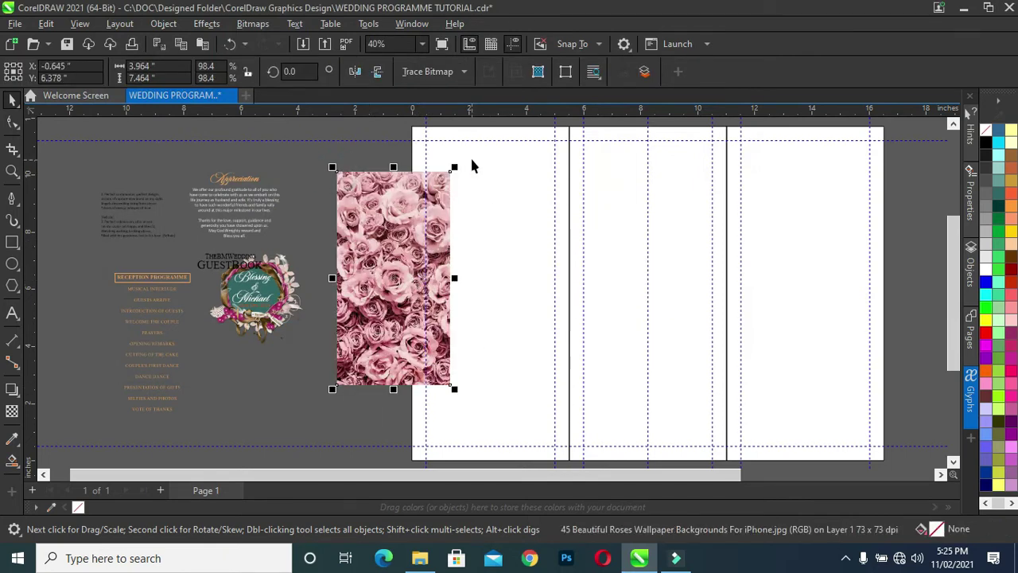
Step: Enlarge the roses image and position it over the right-hand panel
drag(454, 168, 464, 145)
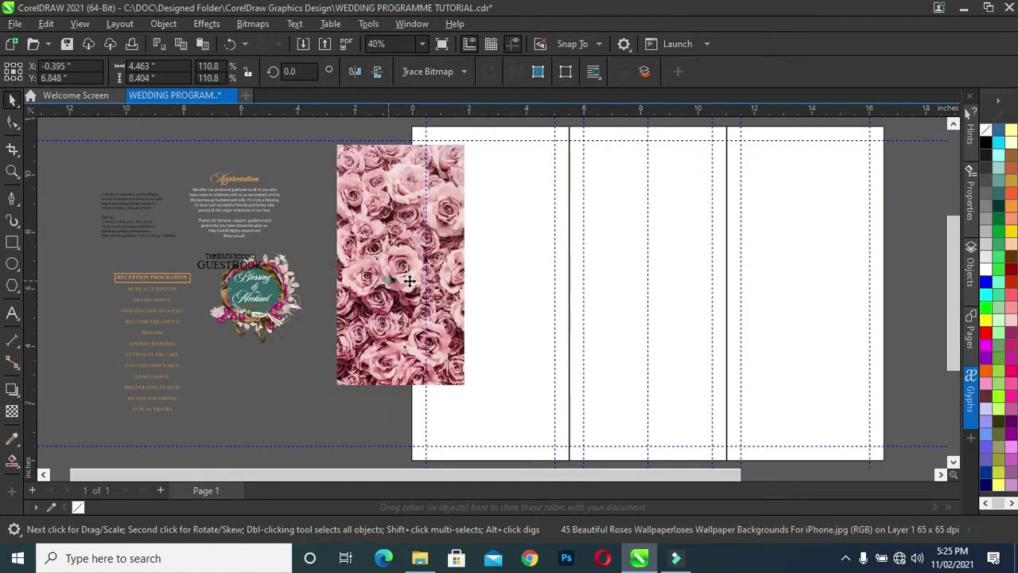
mouse_move(409, 278)
mouse_down()
mouse_move(768, 292)
mouse_move(777, 260)
mouse_up()
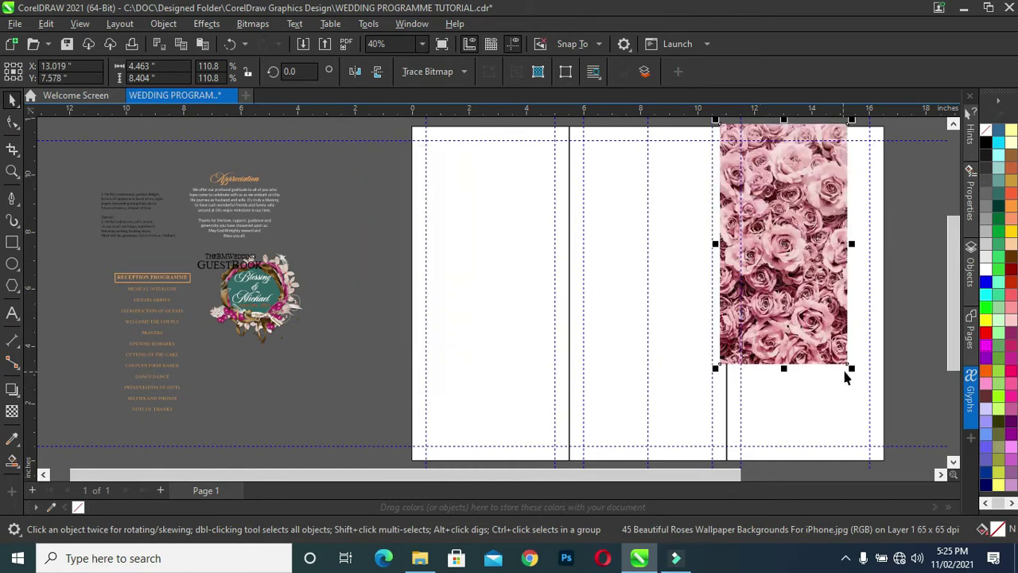
drag(850, 367, 904, 438)
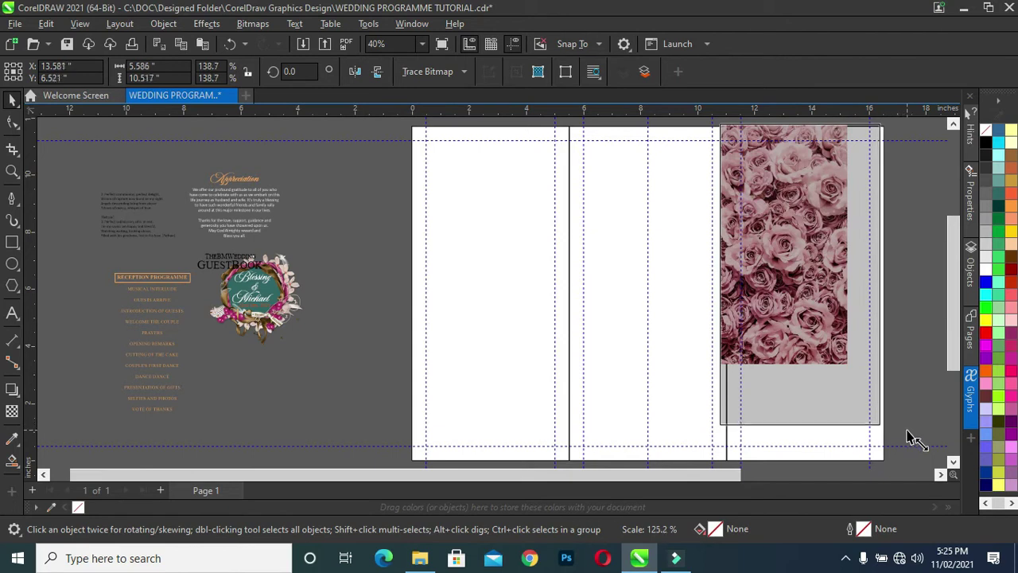
drag(899, 433, 923, 468)
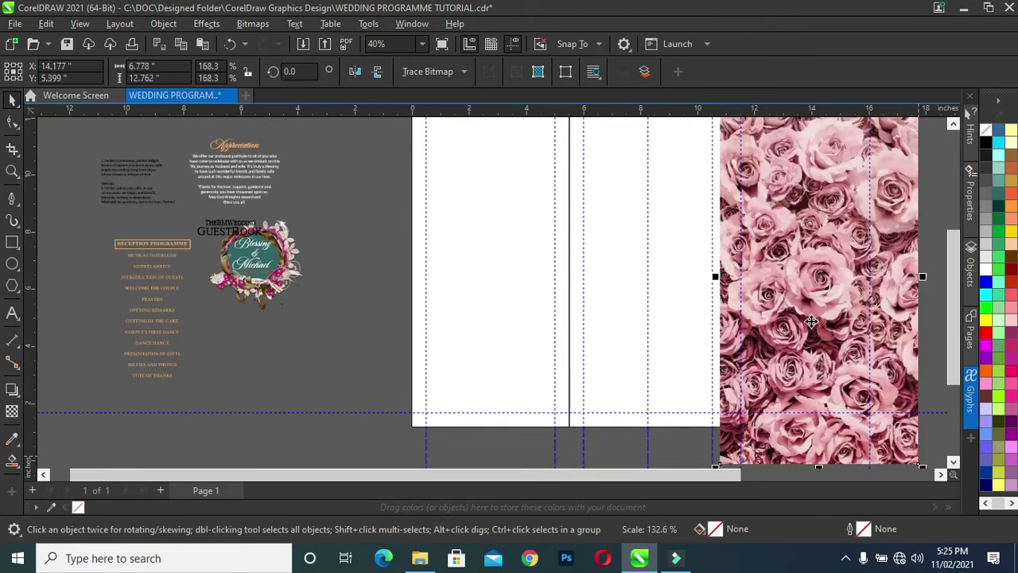
scroll(839, 239, down, 1)
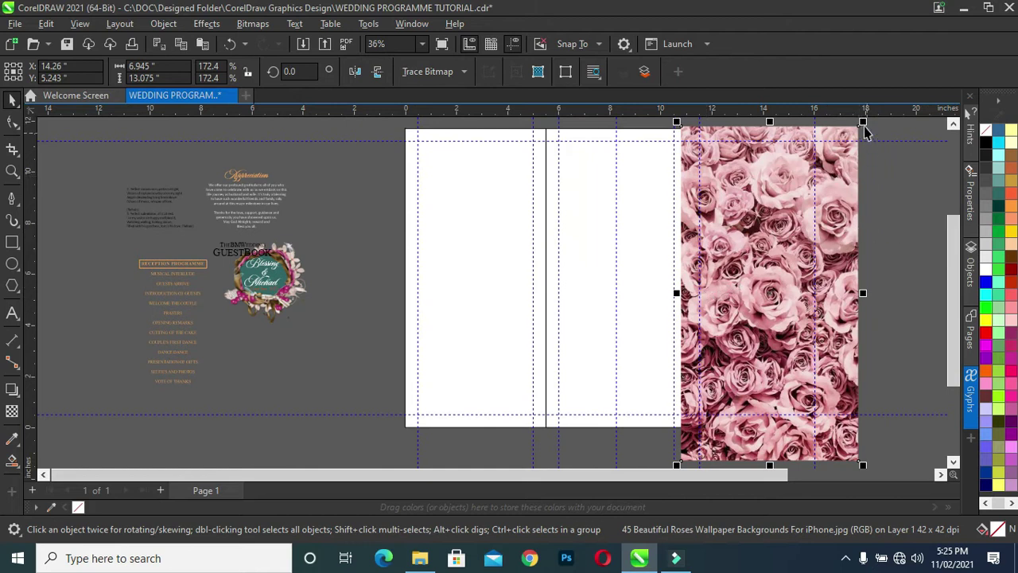
drag(863, 122, 908, 50)
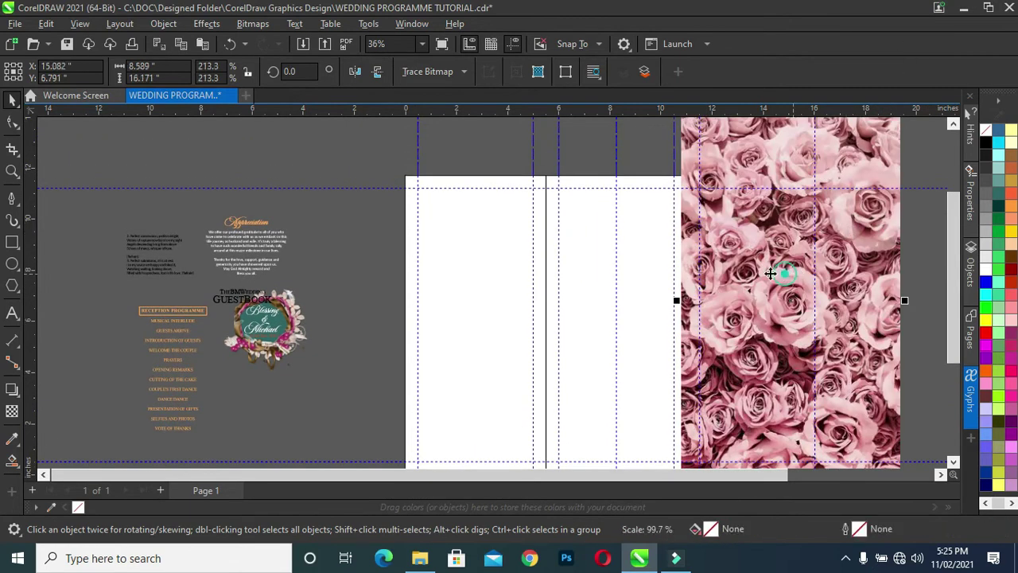
mouse_move(771, 273)
mouse_down()
mouse_move(747, 274)
mouse_move(743, 285)
mouse_up()
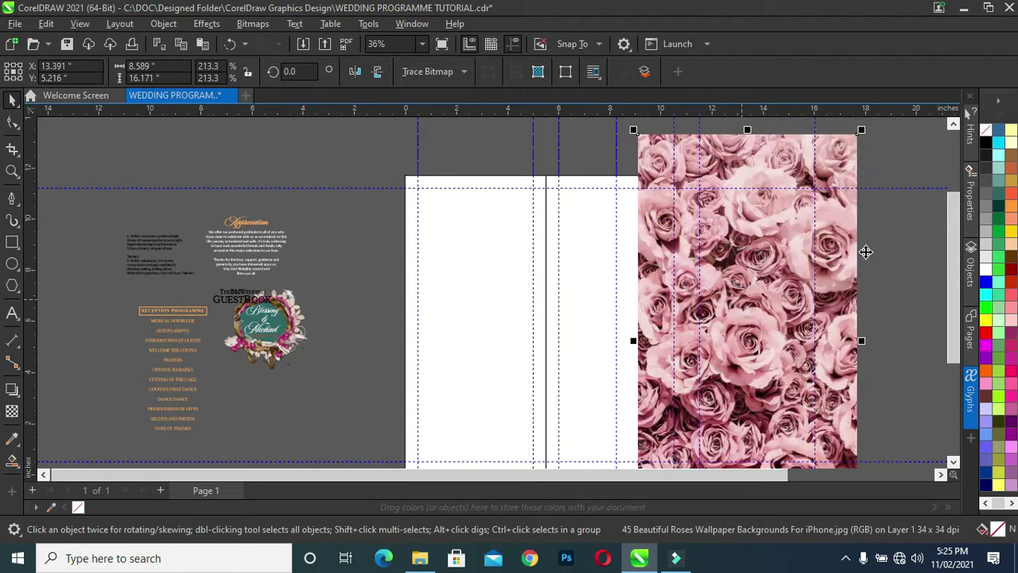
scroll(954, 302, down, 1)
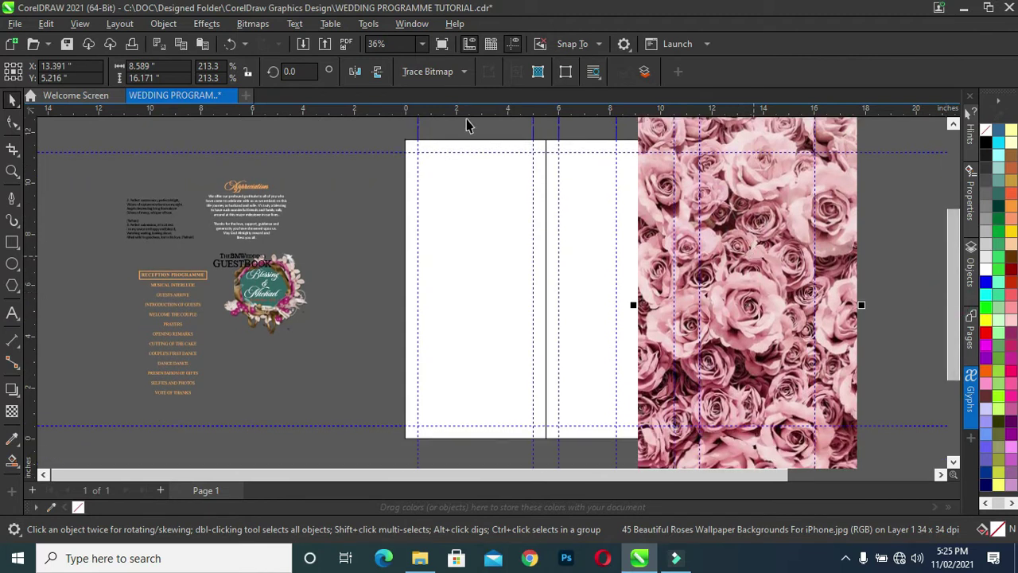
Step: Apply a 6.8-pixel Gaussian blur to the roses image
click(208, 24)
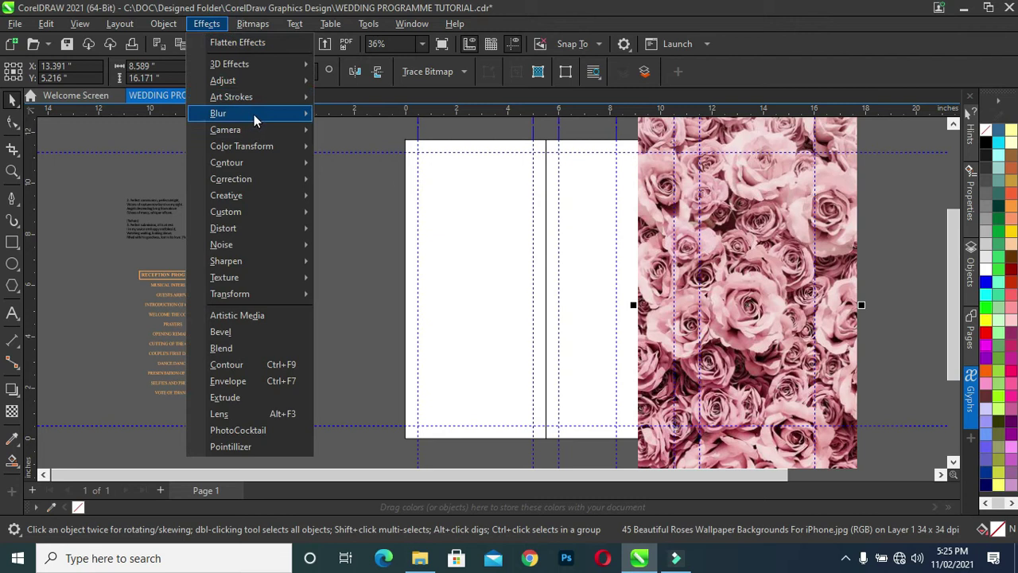
mouse_move(239, 113)
click(372, 148)
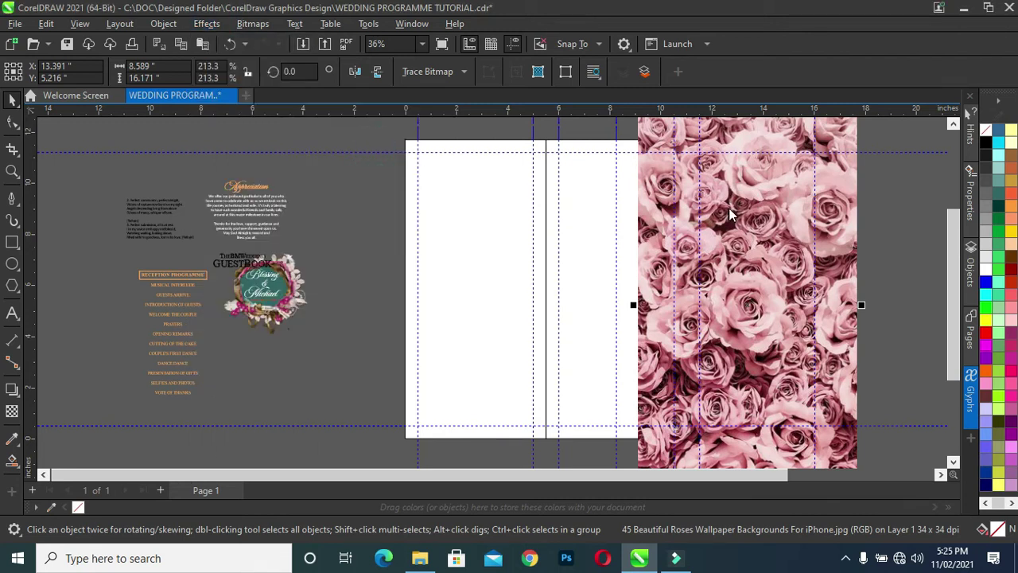
drag(557, 220, 437, 203)
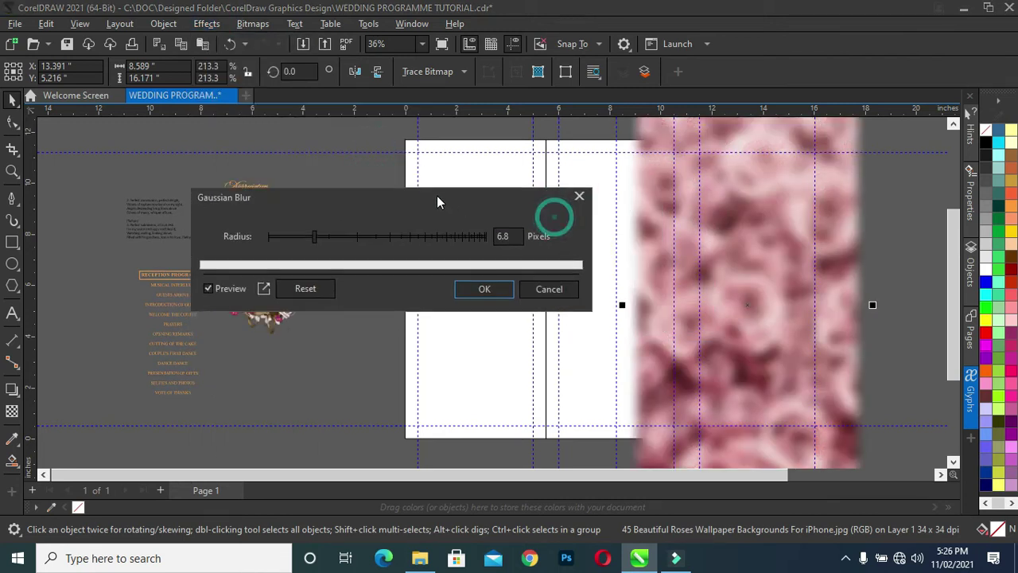
double_click(509, 236)
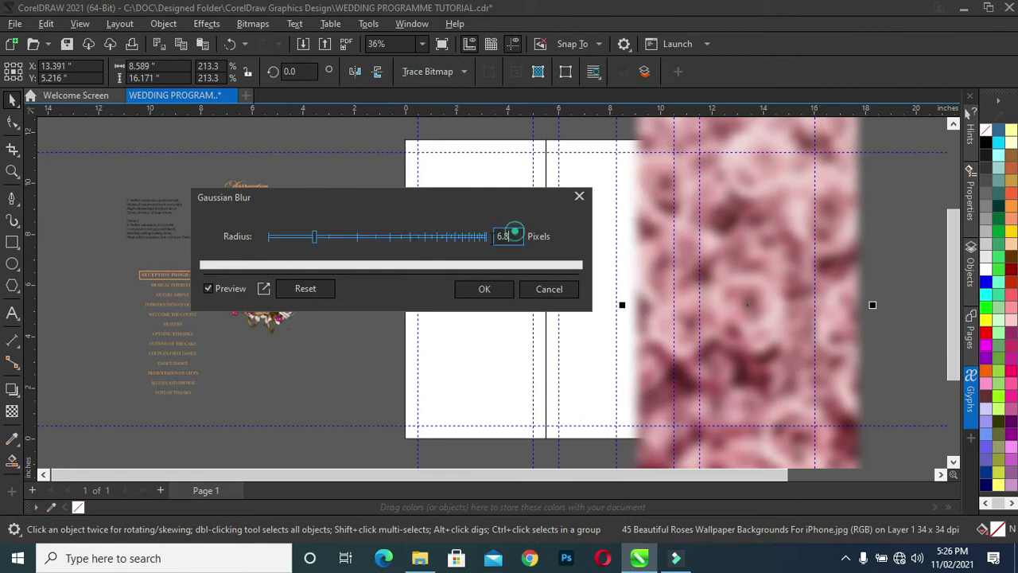
click(480, 293)
Step: Move the blurred roses mostly off the page's right edge
scroll(796, 252, down, 2)
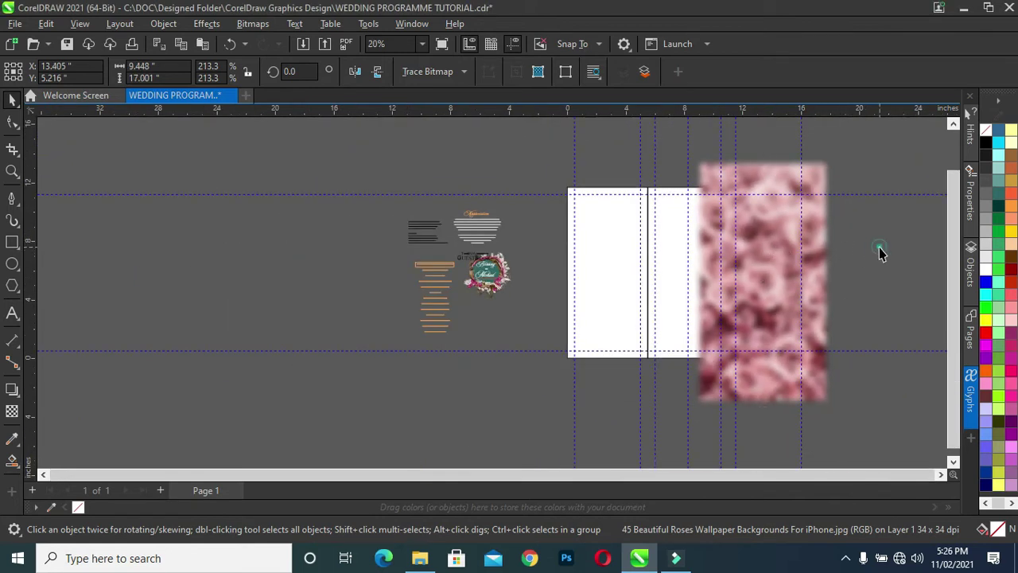
scroll(880, 253, up, 1)
scroll(860, 252, up, 1)
scroll(846, 253, up, 1)
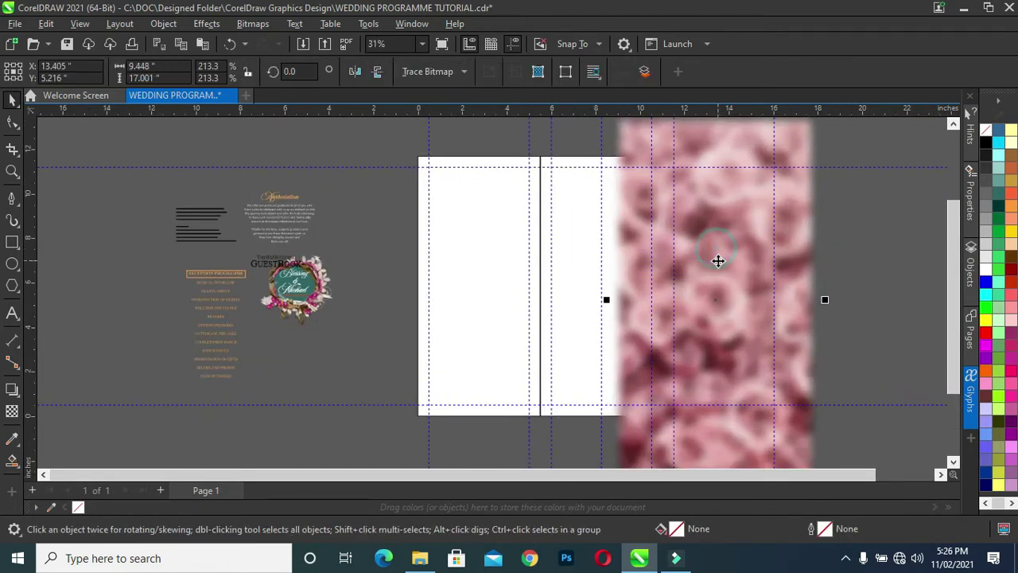
drag(718, 261, 884, 263)
Step: PowerClip the blurred roses inside the right-panel rectangle
right_click(864, 272)
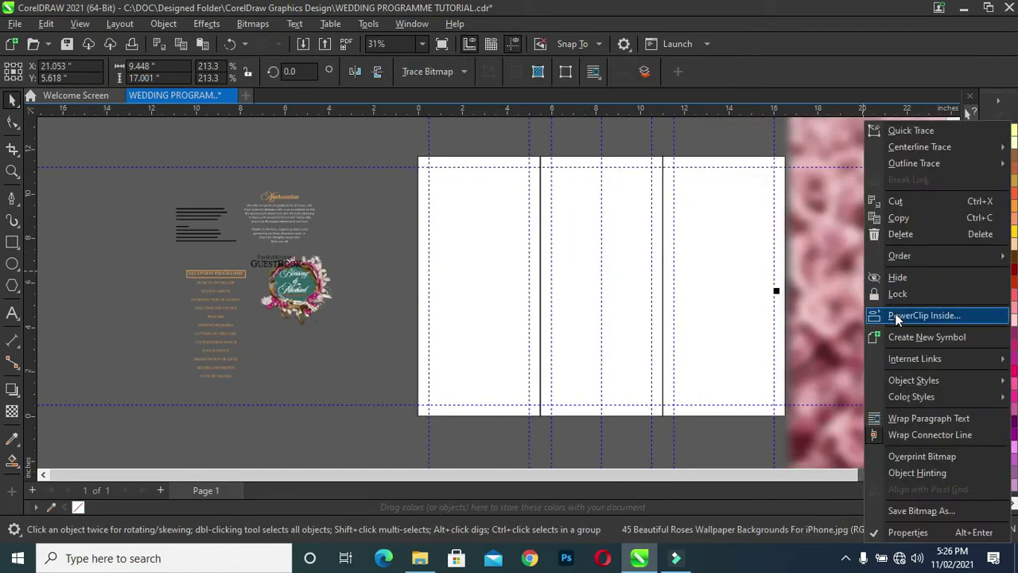
click(923, 315)
click(713, 287)
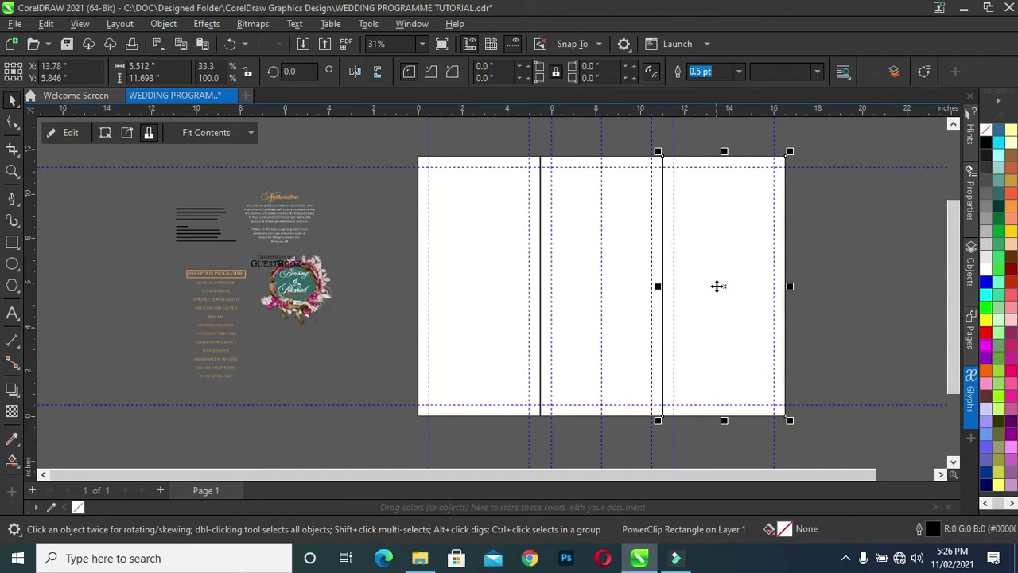
click(718, 285)
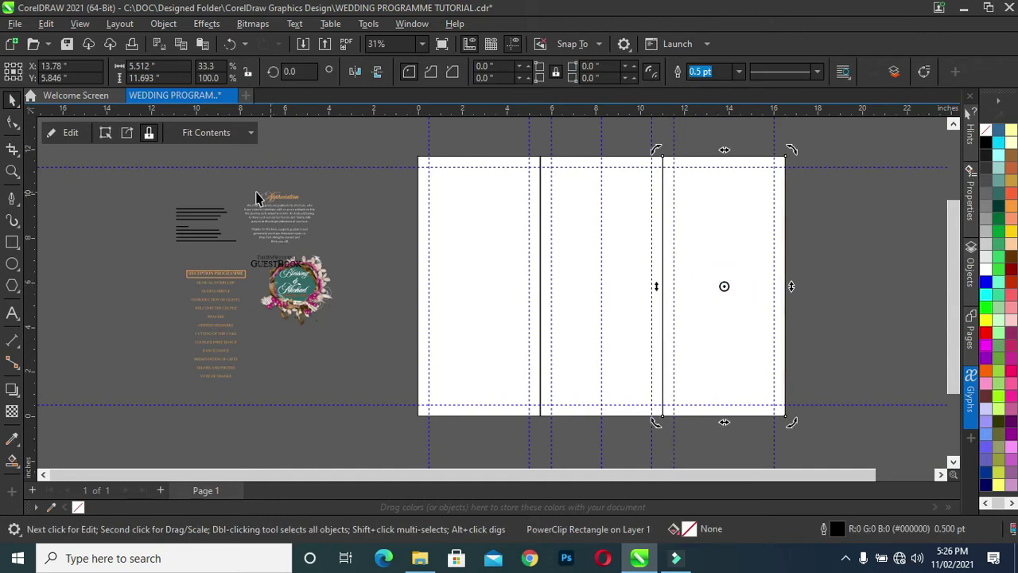
Step: Reposition and slightly shrink the roses within the clip, then finish editing the contents
click(69, 133)
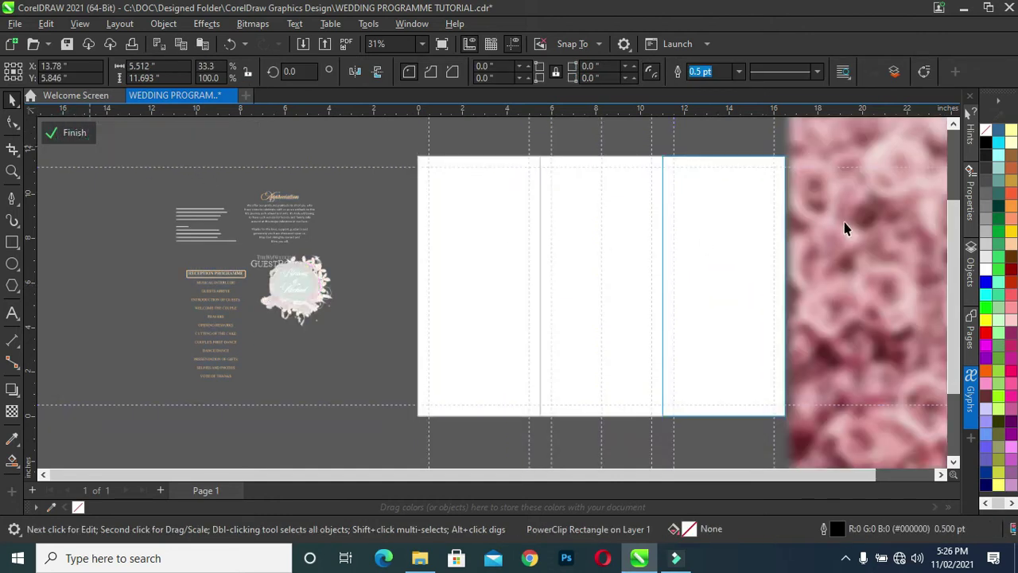
drag(854, 224, 737, 241)
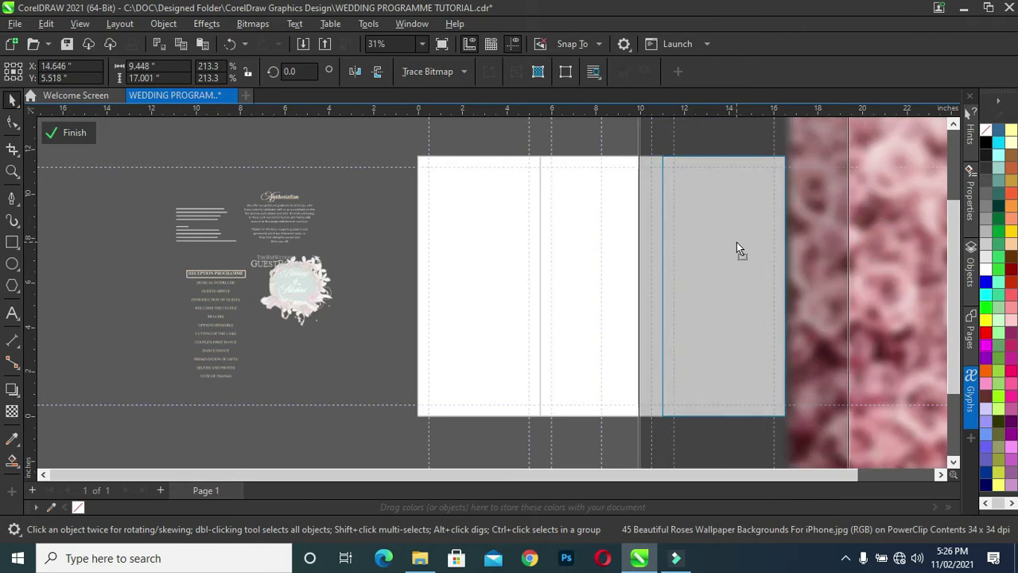
scroll(744, 229, down, 2)
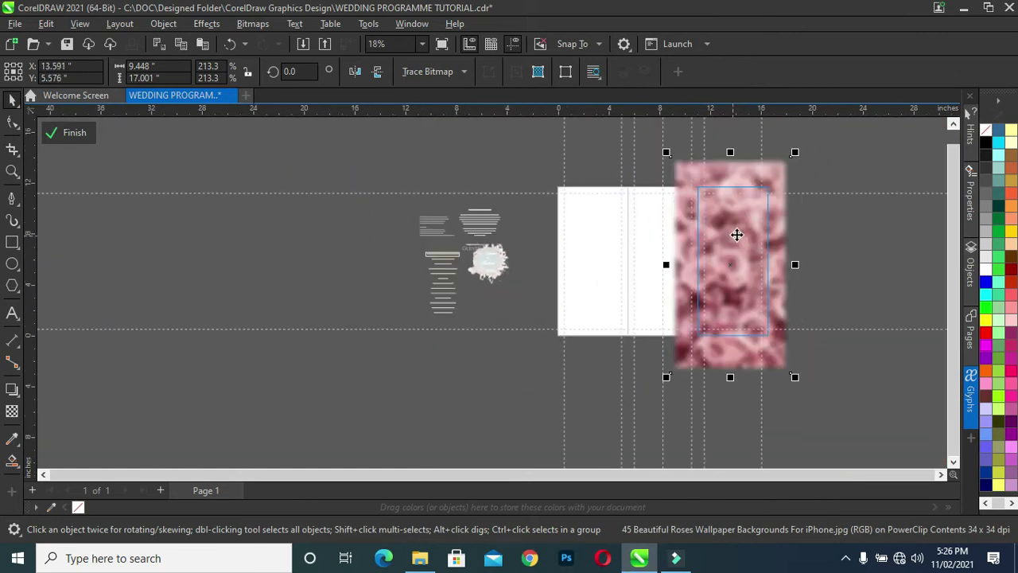
drag(740, 241, 737, 241)
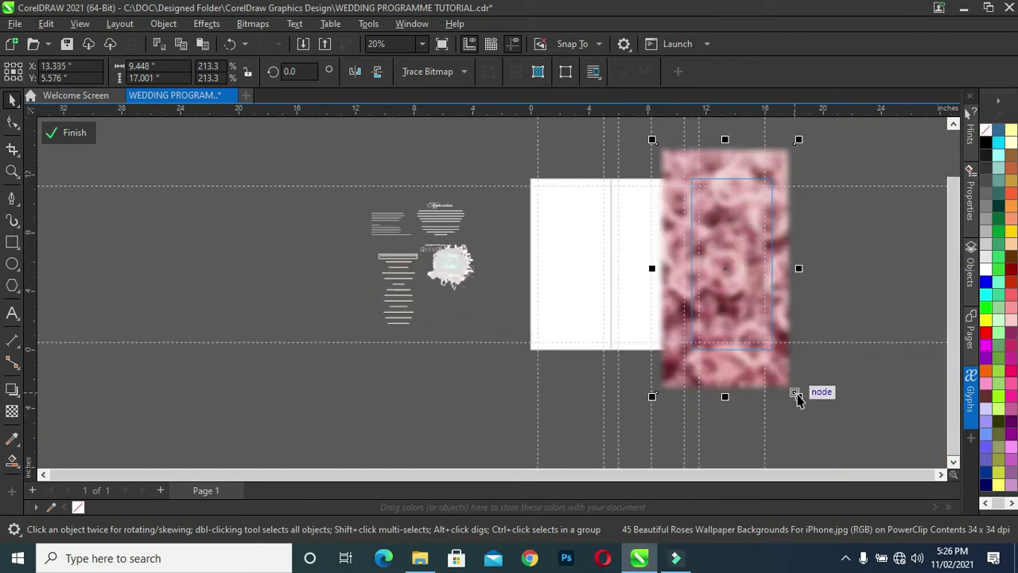
drag(793, 391, 789, 380)
drag(734, 278, 742, 282)
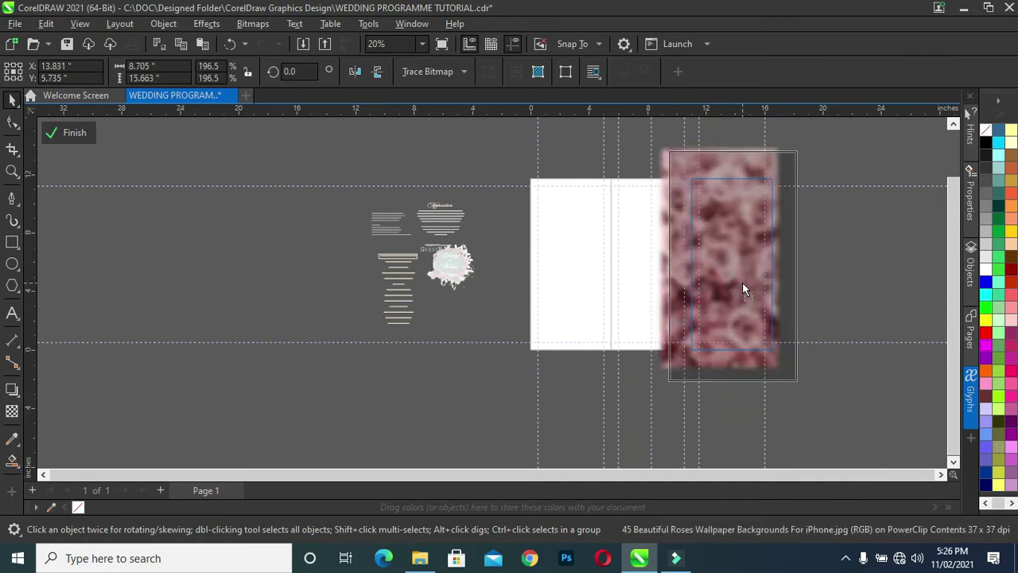
scroll(861, 260, up, 1)
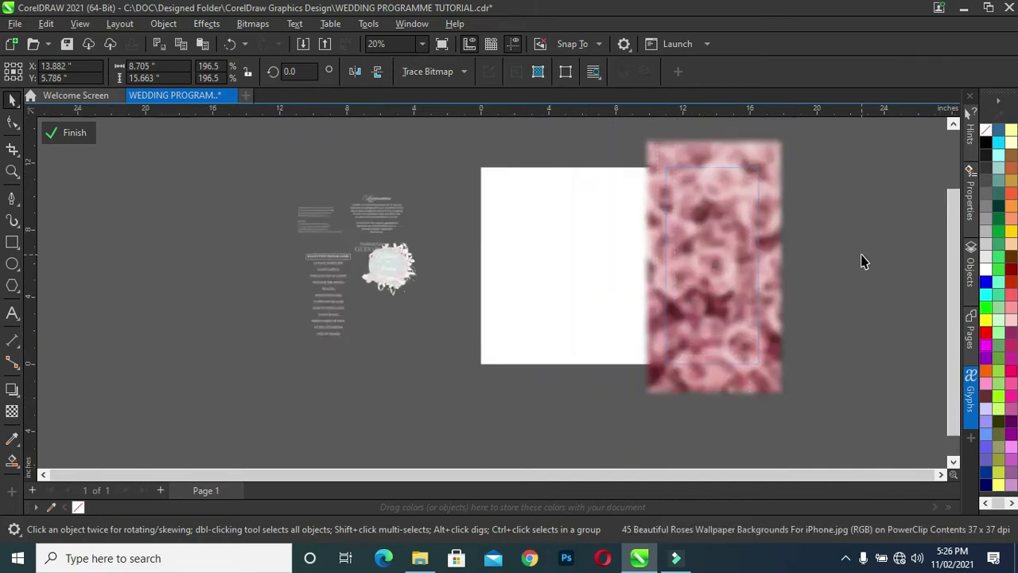
scroll(848, 256, up, 1)
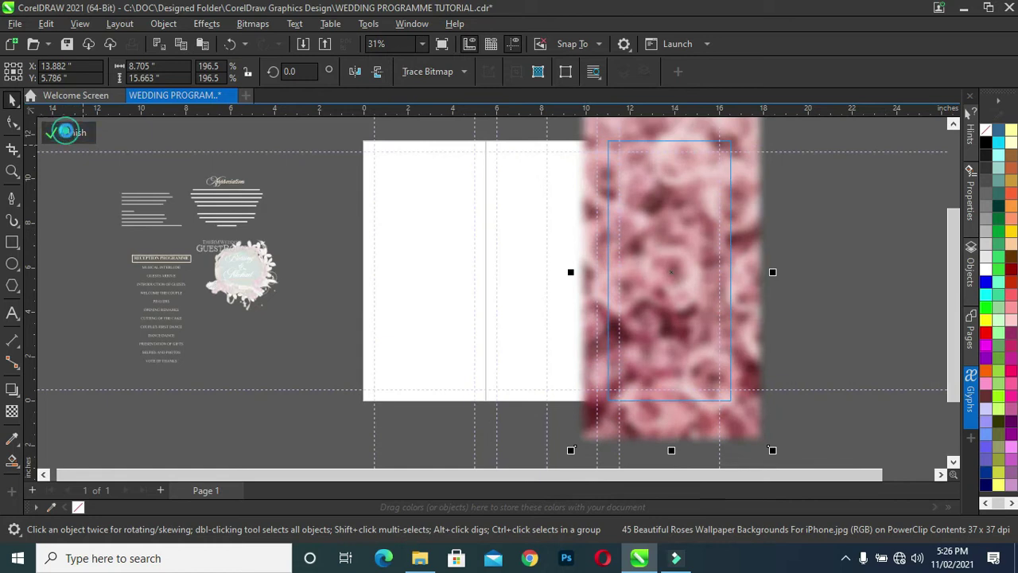
click(48, 132)
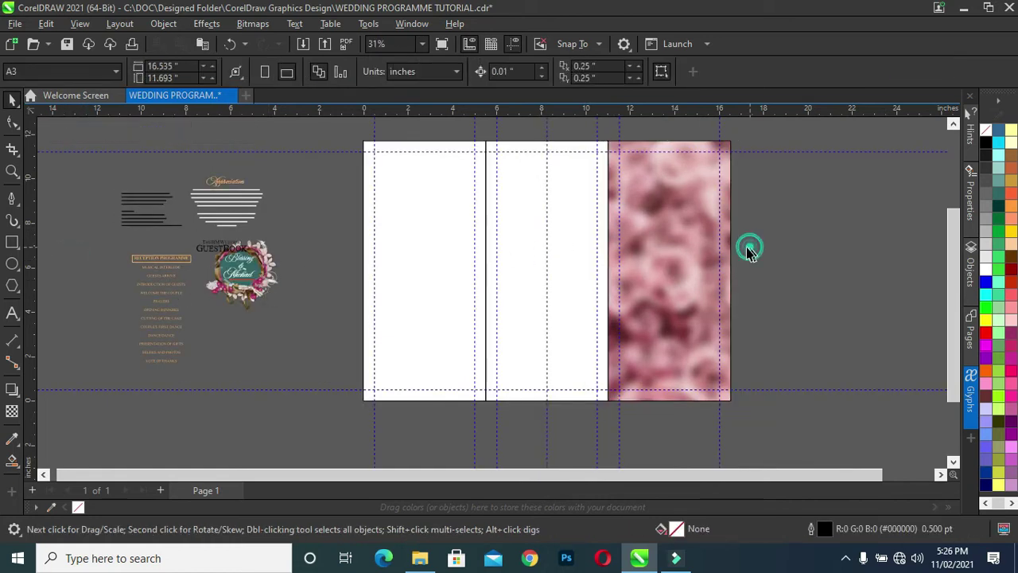
click(700, 249)
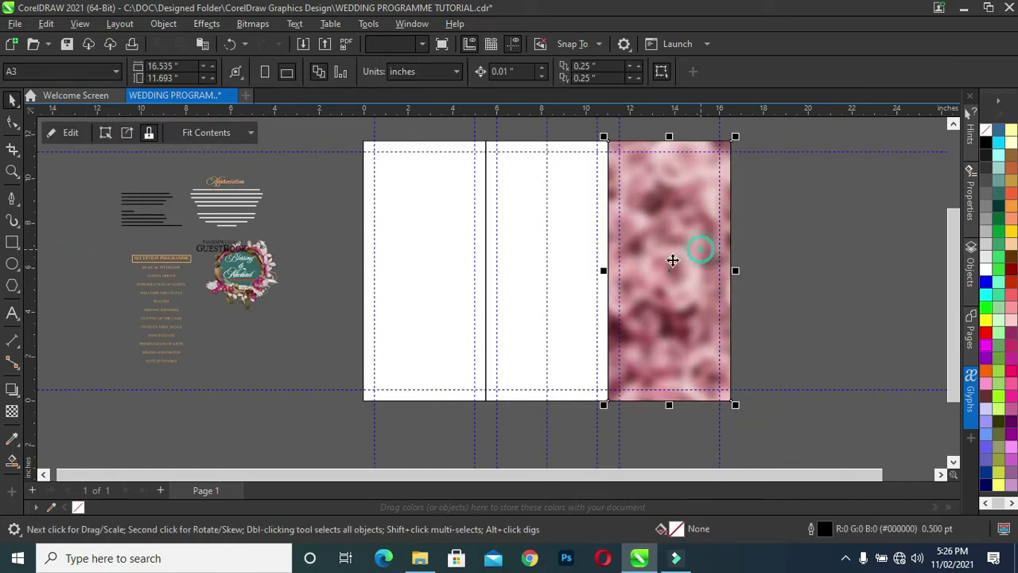
Step: Remove the outline from the rose-filled panel frame
right_click(79, 507)
click(825, 182)
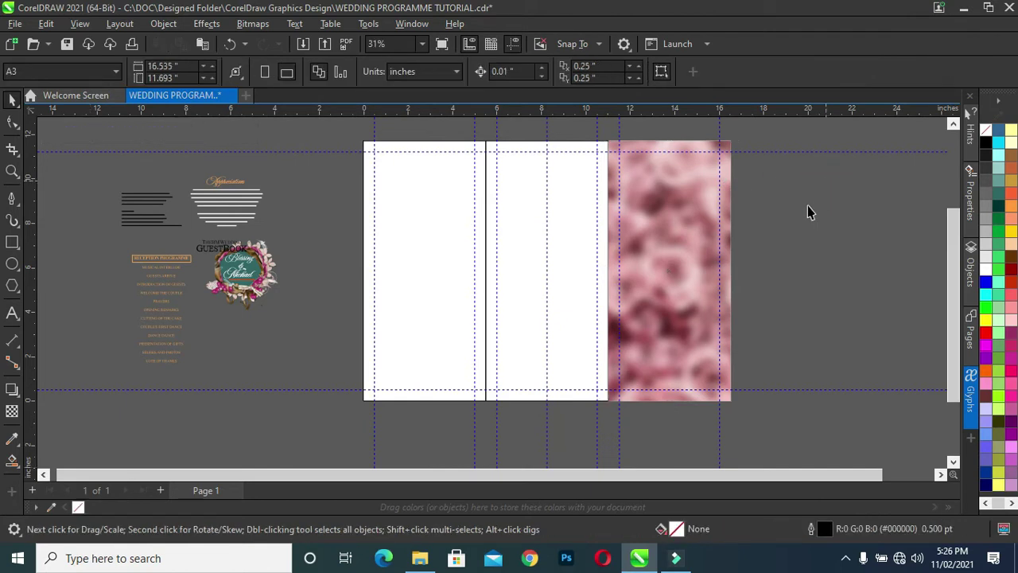
scroll(661, 231, up, 1)
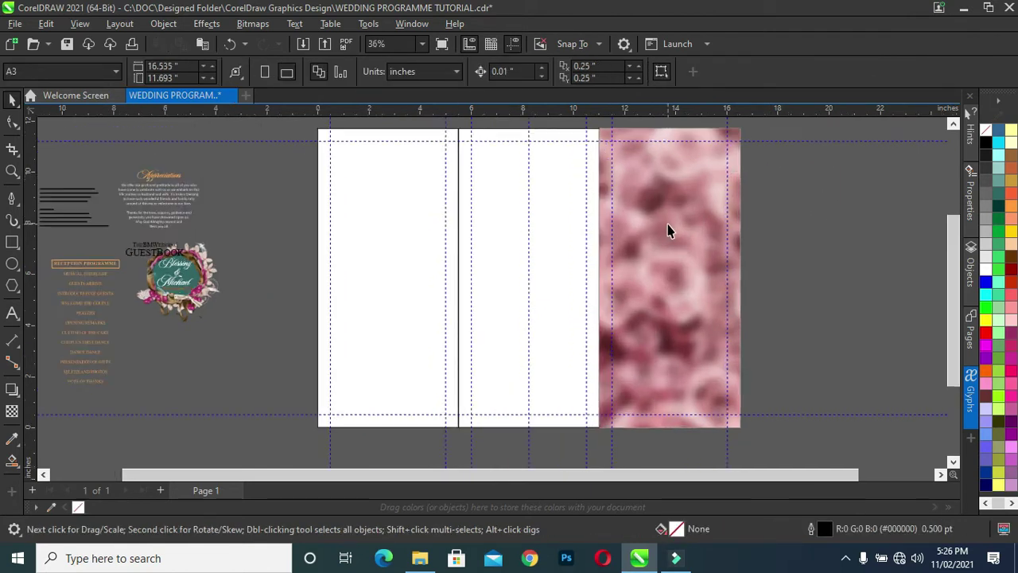
click(668, 231)
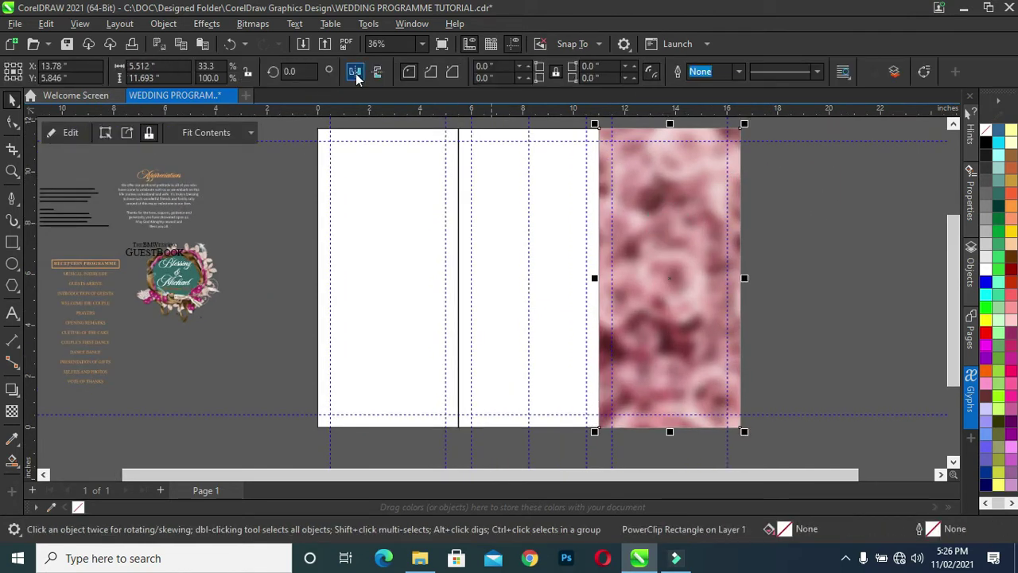
Step: Import the blue pattern and four couple/engagement photos together
click(304, 43)
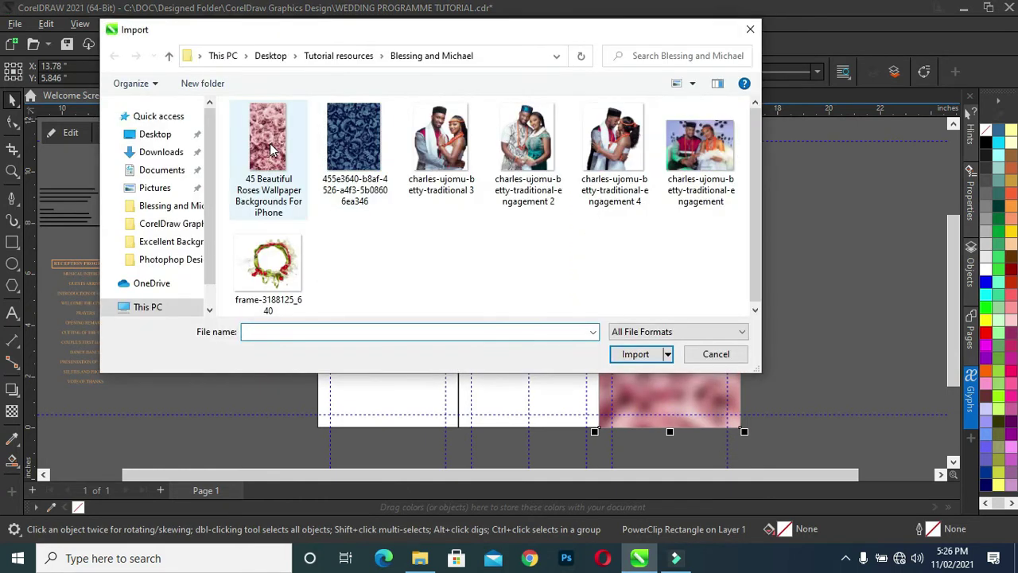
click(354, 139)
ctrl+click(444, 153)
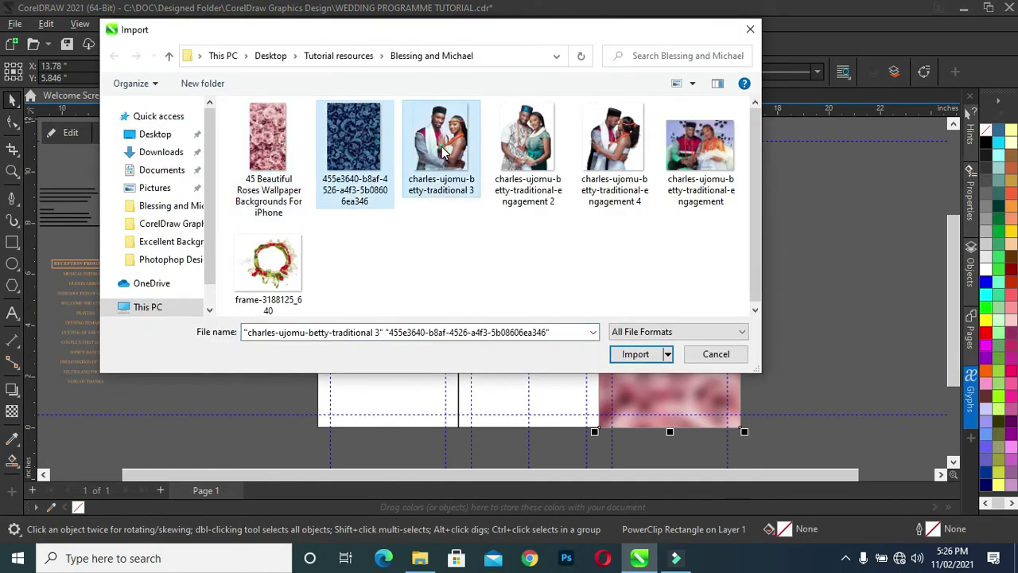
ctrl+click(528, 143)
ctrl+click(614, 143)
ctrl+click(700, 144)
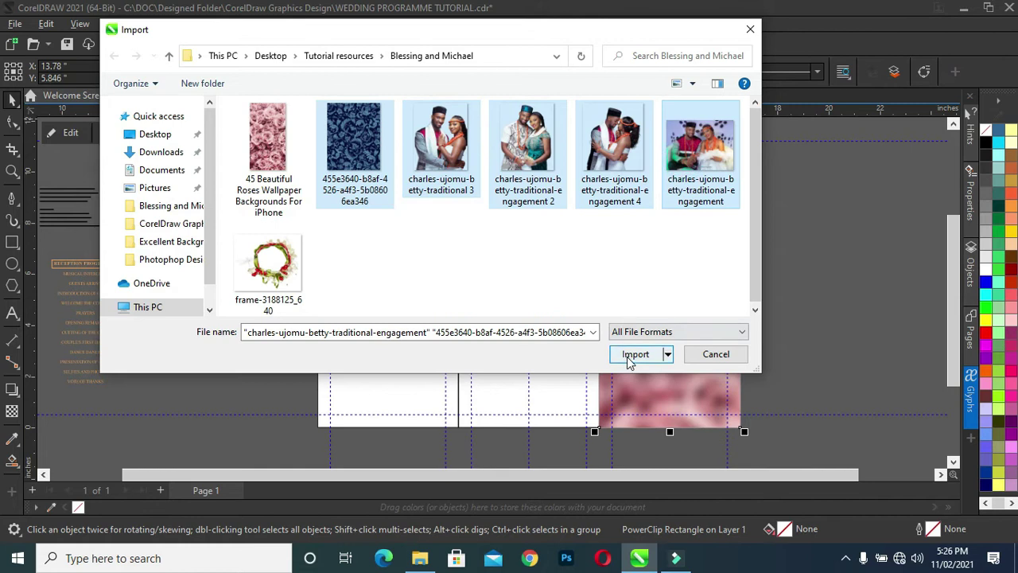
click(632, 354)
Step: Place the blue pattern and the four photos to the right of the page
drag(805, 159, 936, 378)
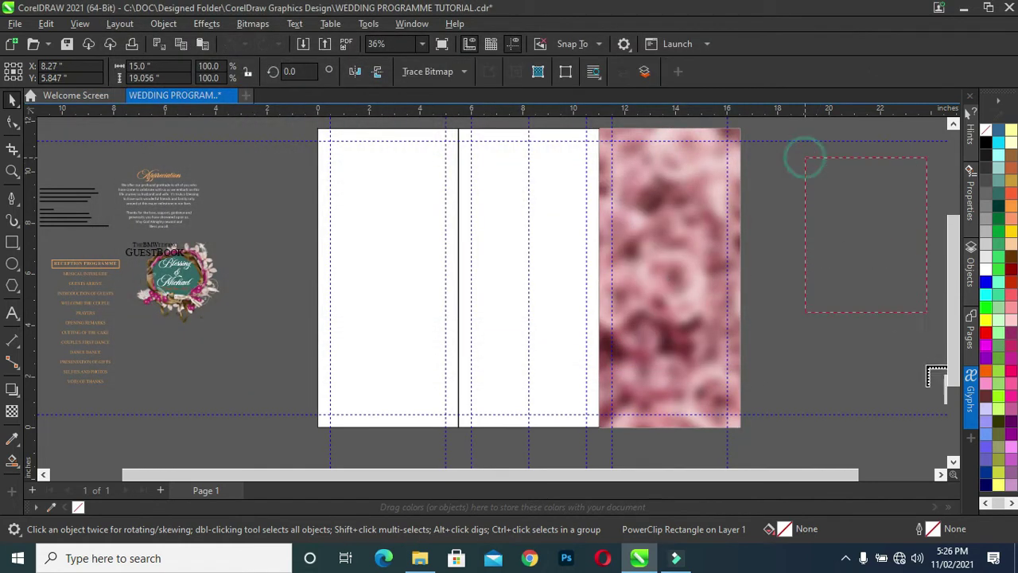
drag(772, 178, 928, 416)
mouse_move(785, 188)
mouse_down()
mouse_move(849, 290)
mouse_move(914, 358)
mouse_up()
drag(784, 189, 910, 353)
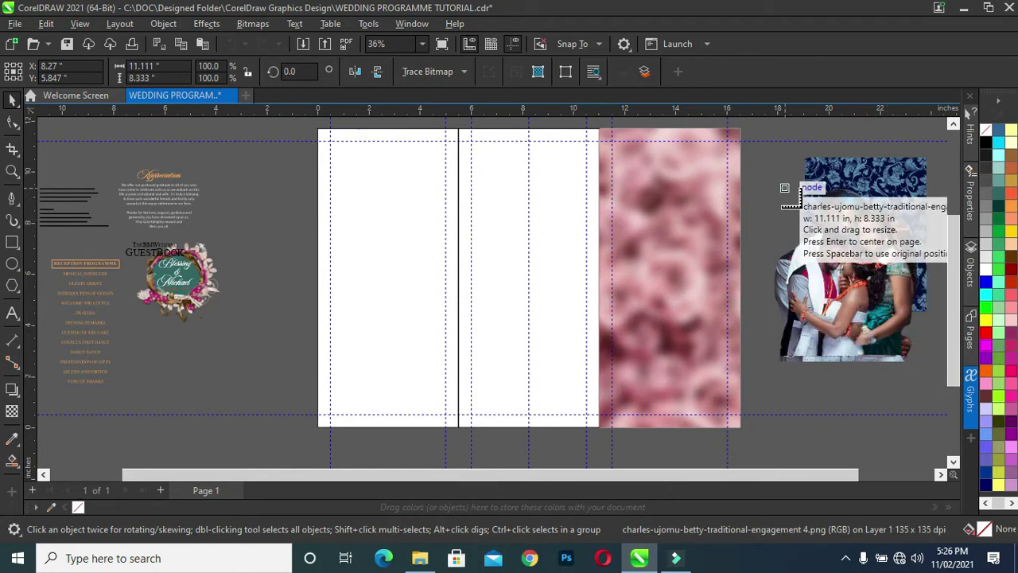
drag(781, 184, 901, 276)
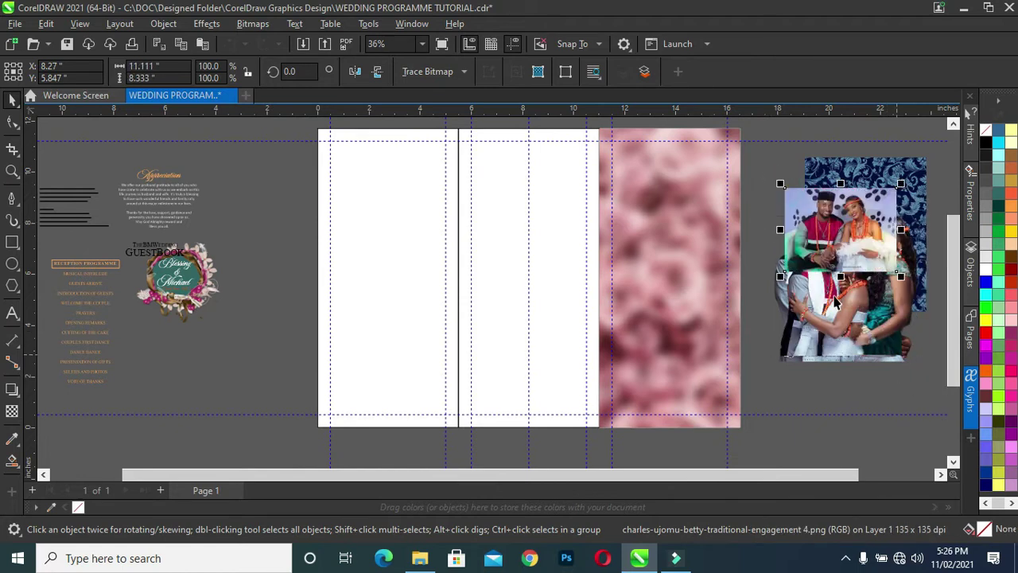
click(814, 398)
Step: Spread the placed photos out, moving one couple photo to the page's left
drag(831, 243, 887, 215)
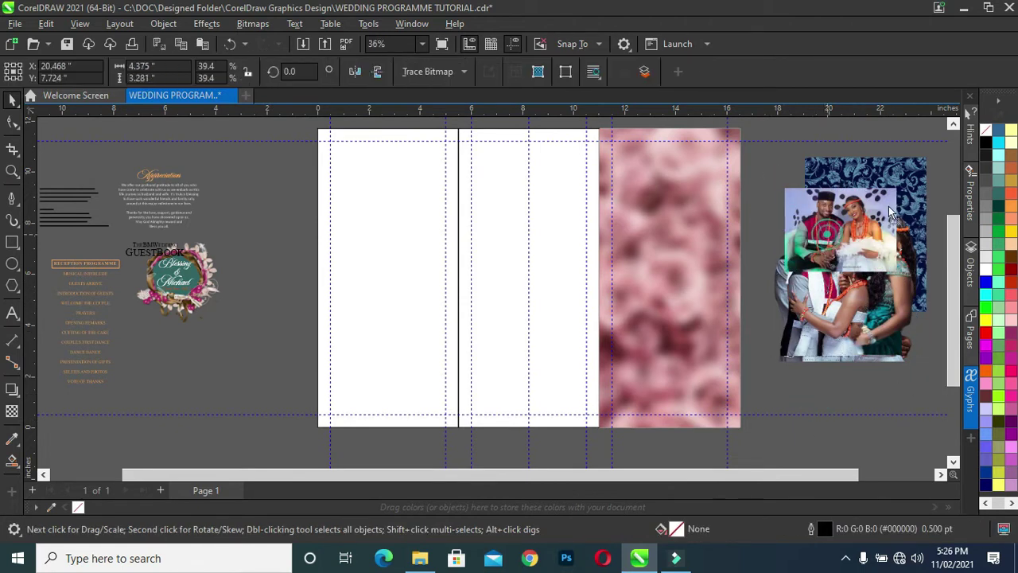
click(848, 285)
mouse_move(848, 285)
mouse_down()
mouse_move(847, 351)
mouse_move(921, 351)
mouse_up()
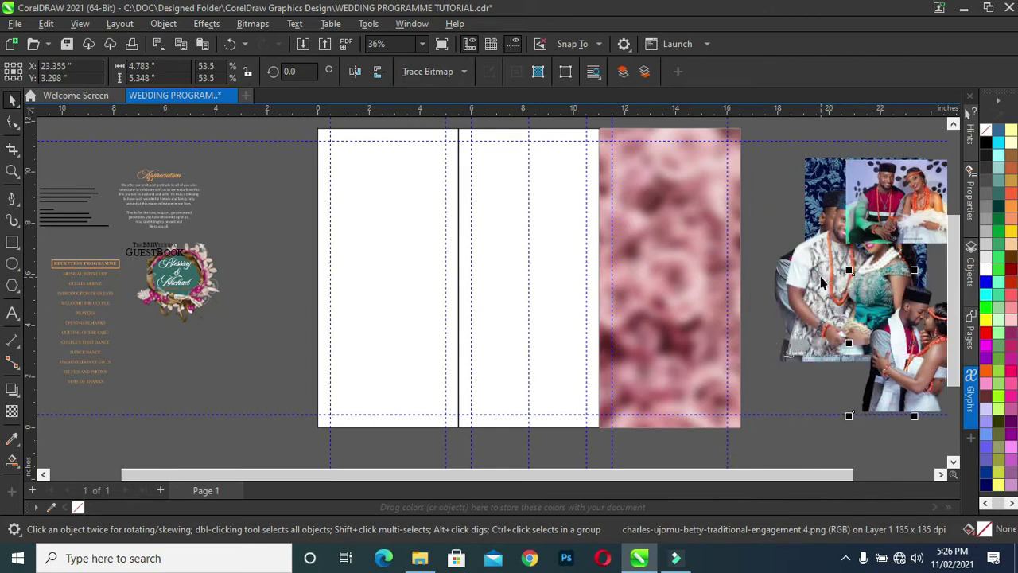
drag(817, 237, 817, 301)
mouse_move(755, 283)
mouse_down()
mouse_move(789, 298)
mouse_move(231, 339)
mouse_up()
mouse_move(808, 301)
mouse_down()
mouse_move(773, 341)
mouse_move(833, 315)
mouse_up()
click(237, 334)
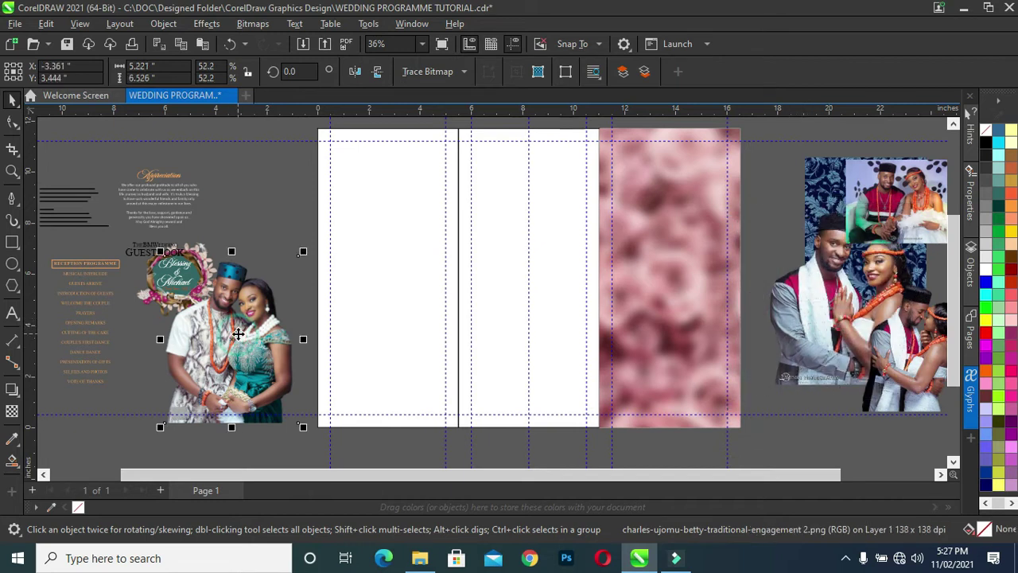
Step: Carry the cut-out couple photo onto the rose panel
drag(238, 334, 695, 317)
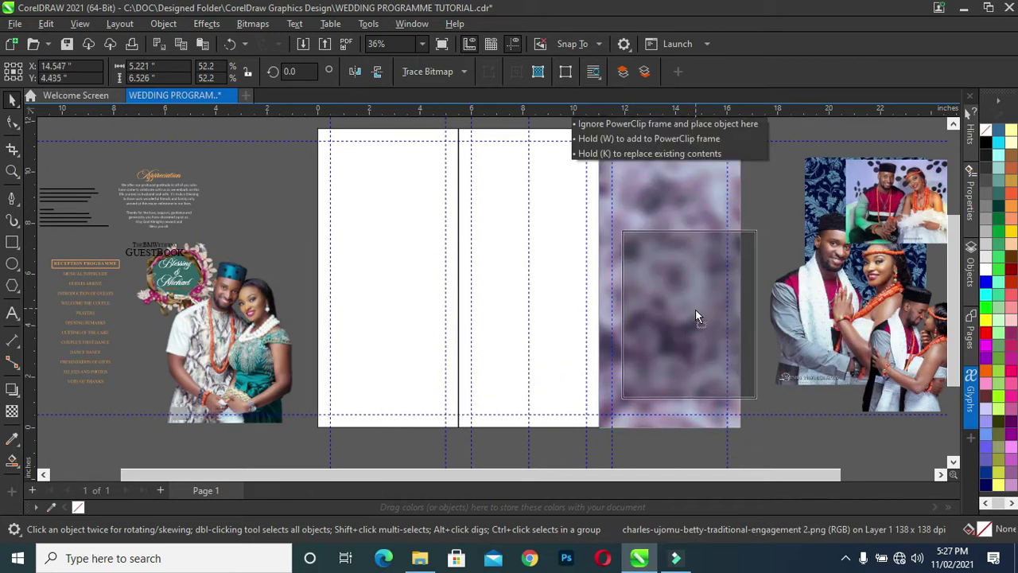
drag(696, 317, 675, 327)
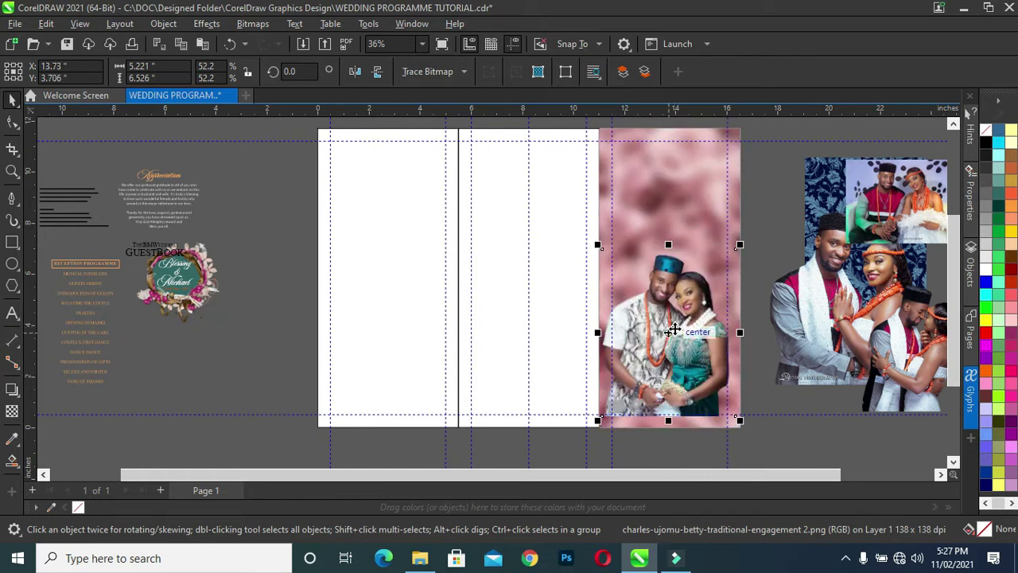
right_click(668, 323)
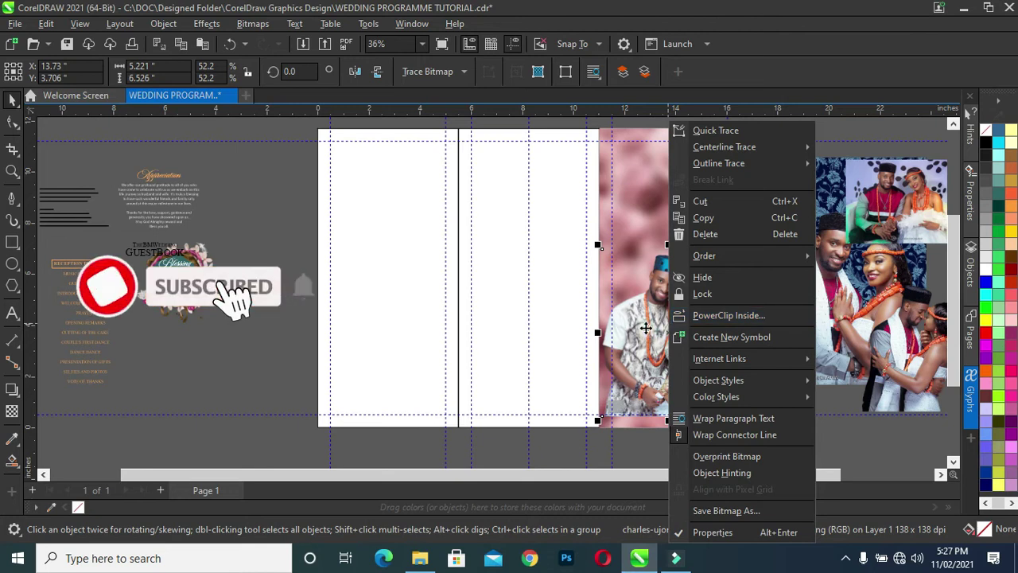
click(717, 315)
click(615, 402)
click(645, 373)
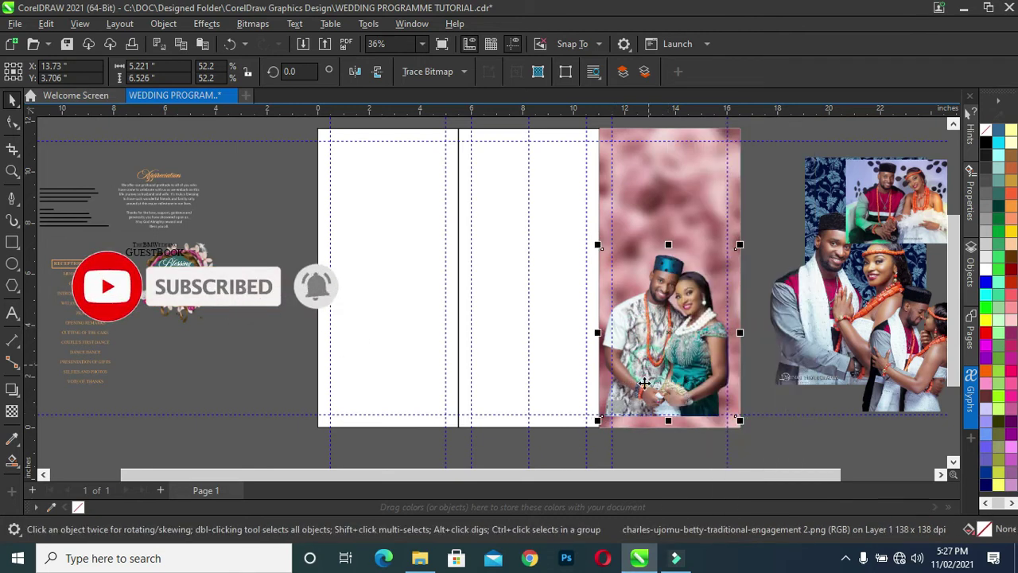
drag(599, 418, 513, 506)
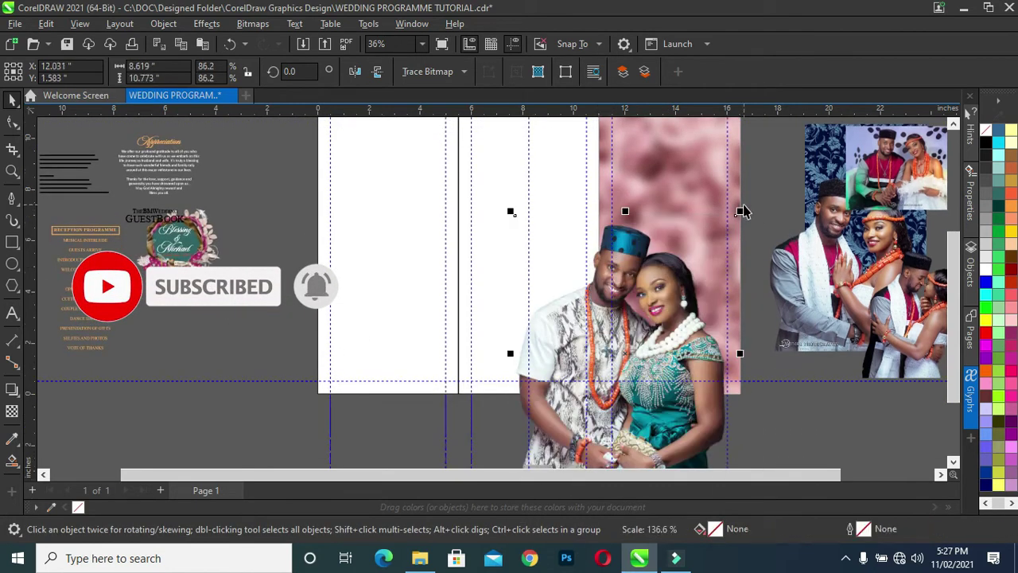
Step: Resize the couple photo to about 73% and position it over the right panel
drag(740, 211, 764, 185)
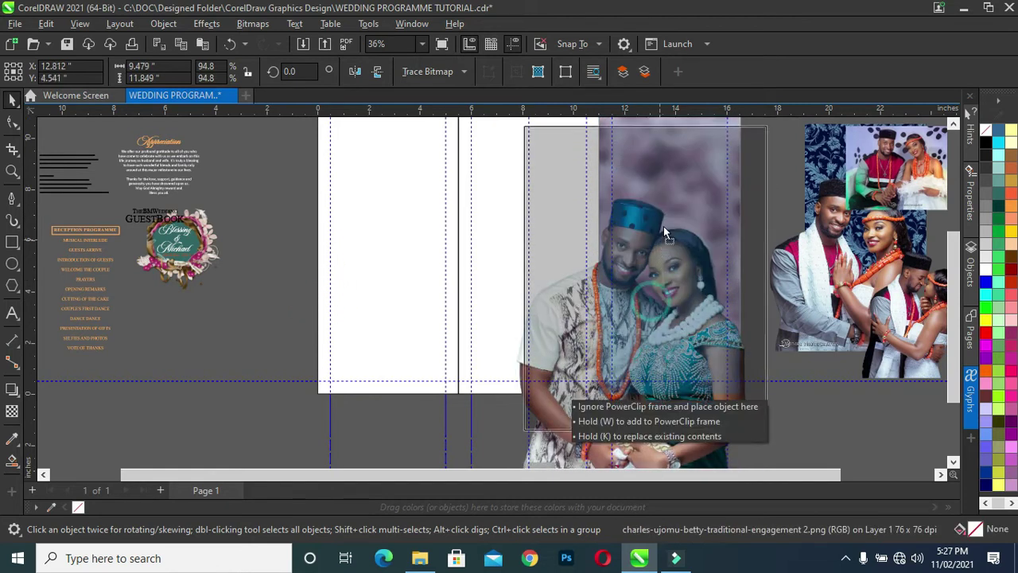
mouse_move(665, 333)
mouse_down()
mouse_move(671, 253)
mouse_move(688, 253)
mouse_up()
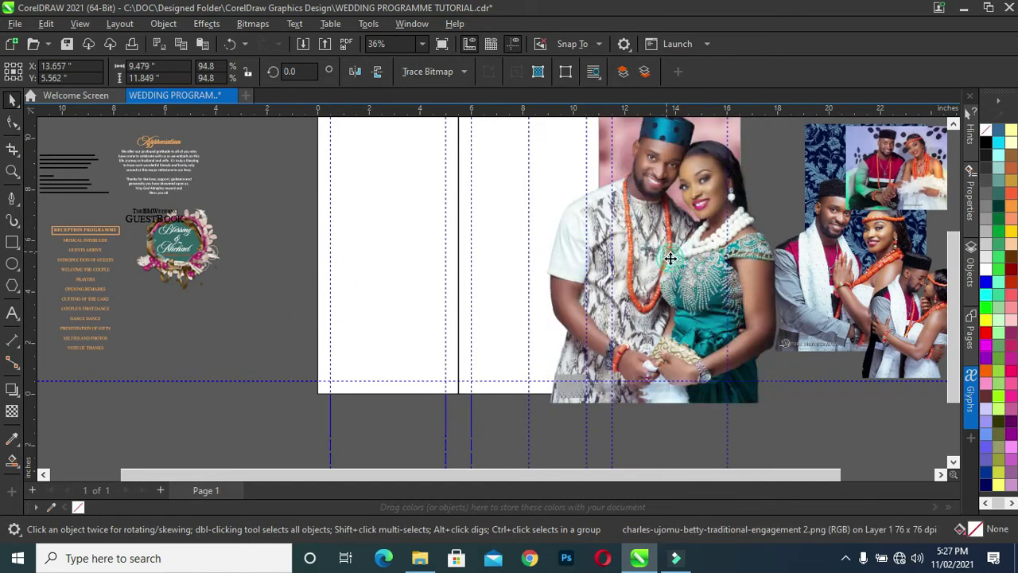
click(704, 258)
drag(952, 338, 952, 309)
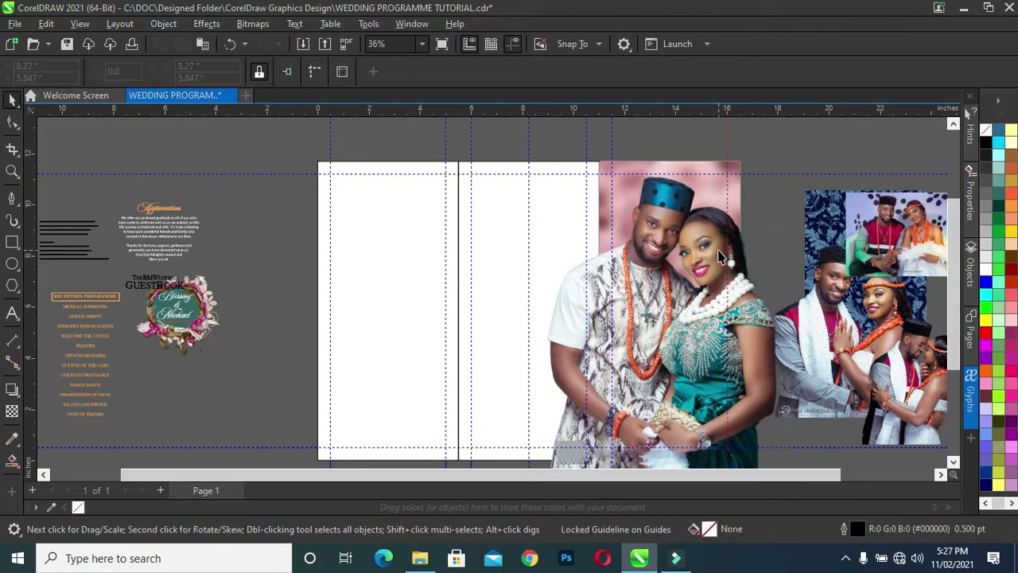
click(788, 165)
drag(791, 165, 735, 235)
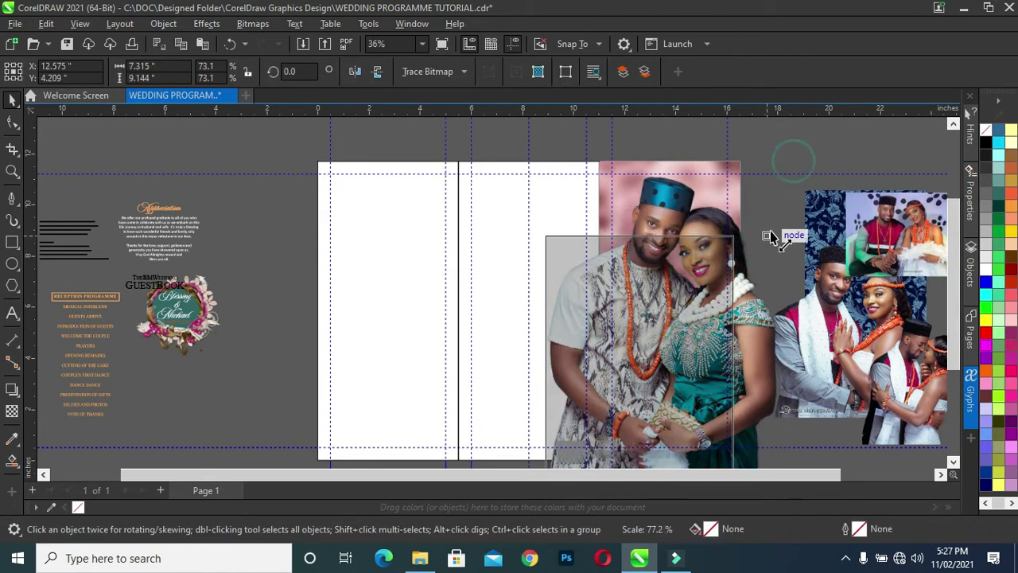
mouse_move(650, 307)
mouse_down()
mouse_move(671, 298)
mouse_move(673, 313)
mouse_up()
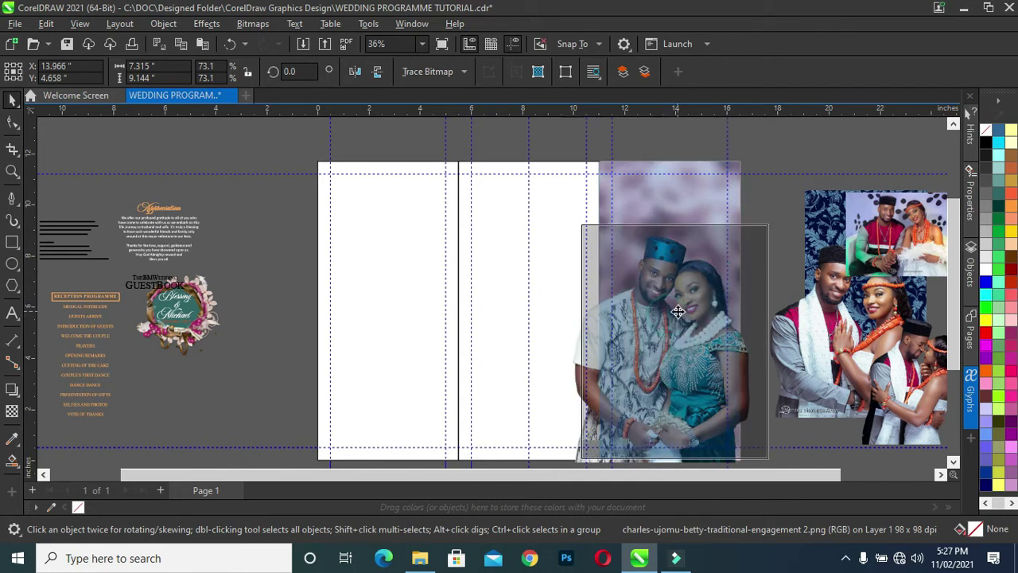
drag(673, 313, 674, 325)
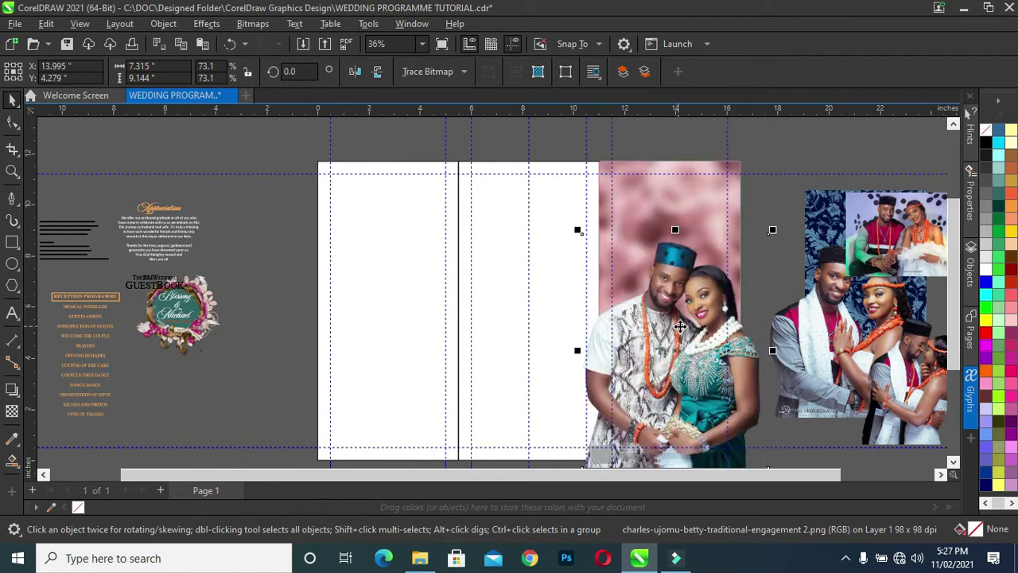
Step: Fine-tune the couple photo to about 84.7%, straddling the second fold
scroll(955, 374, down, 1)
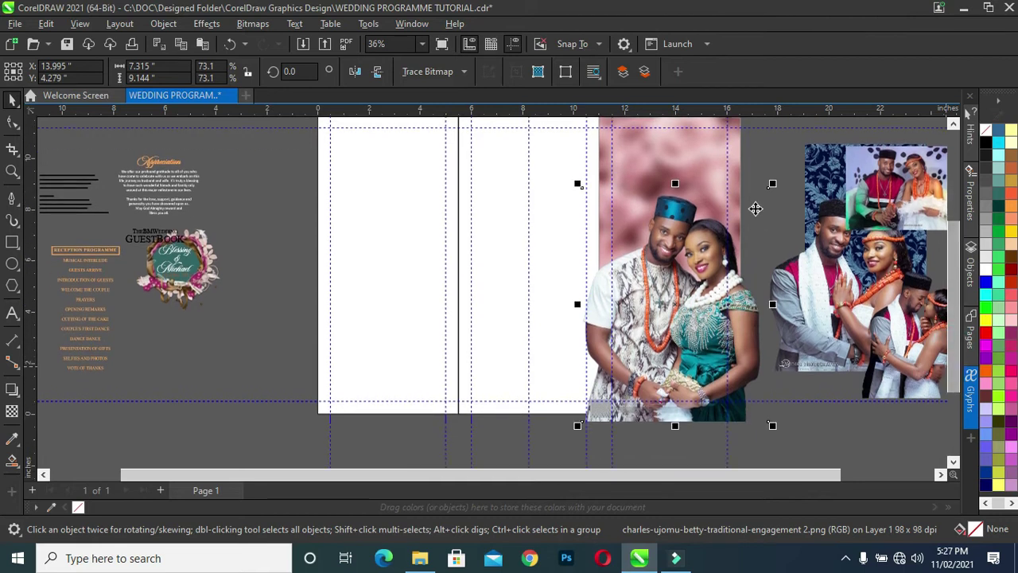
drag(695, 256, 687, 255)
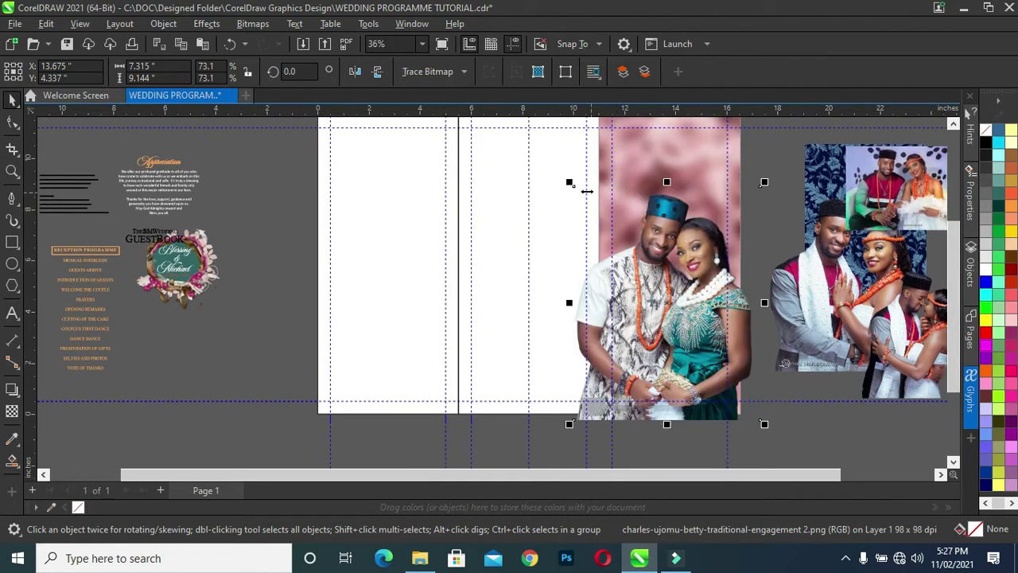
drag(569, 184, 557, 168)
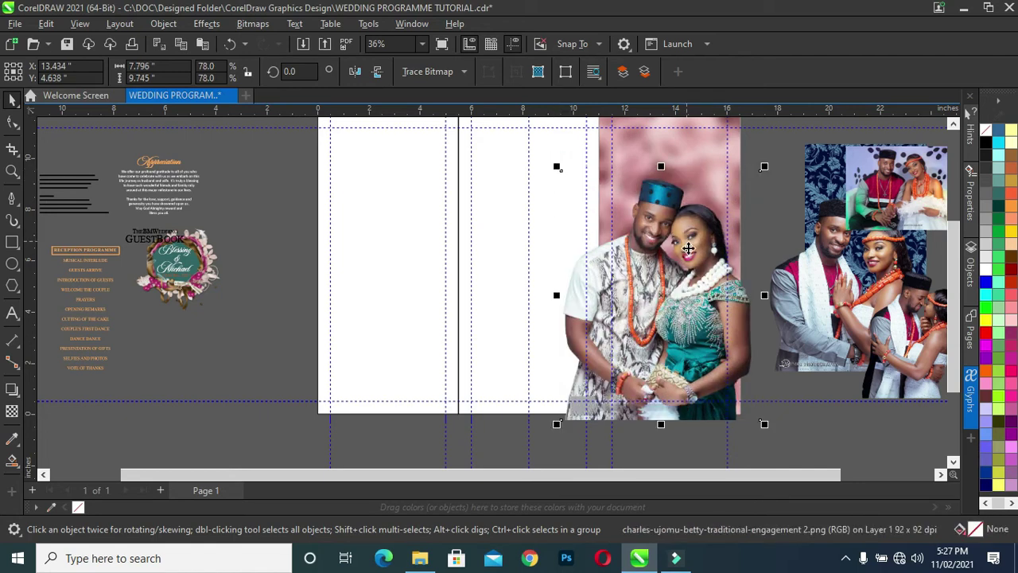
drag(682, 272, 692, 282)
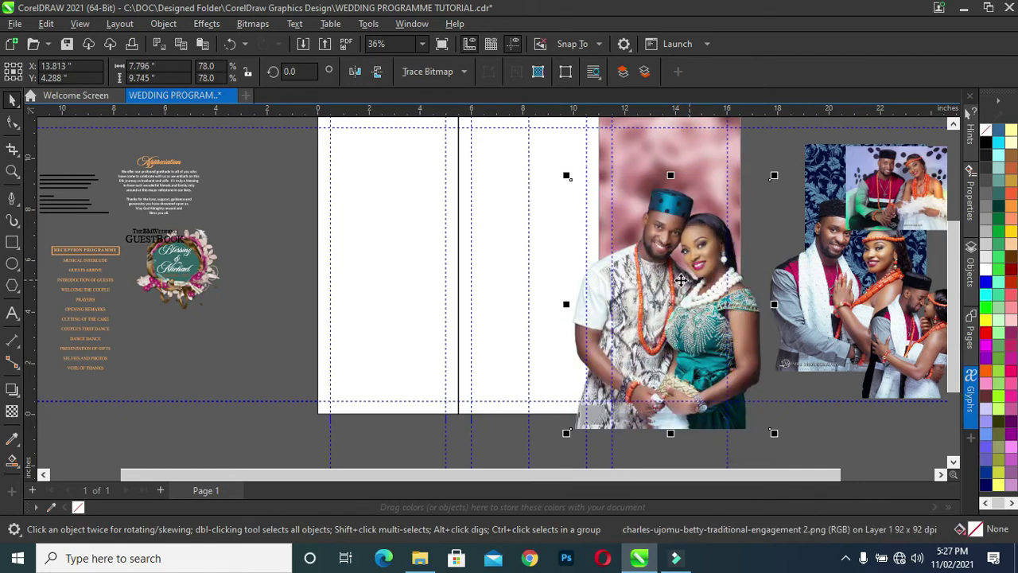
drag(567, 175, 548, 156)
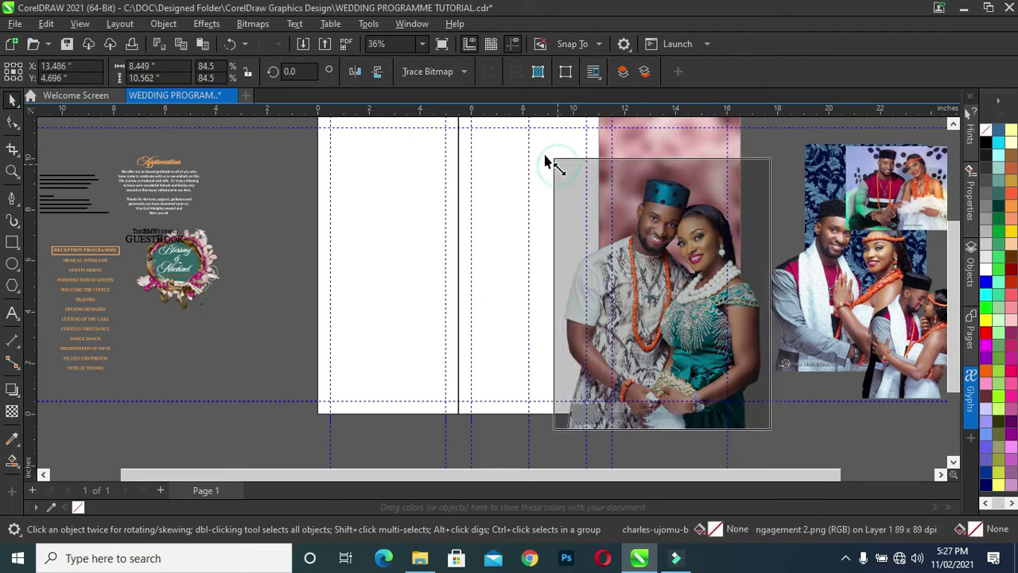
click(941, 475)
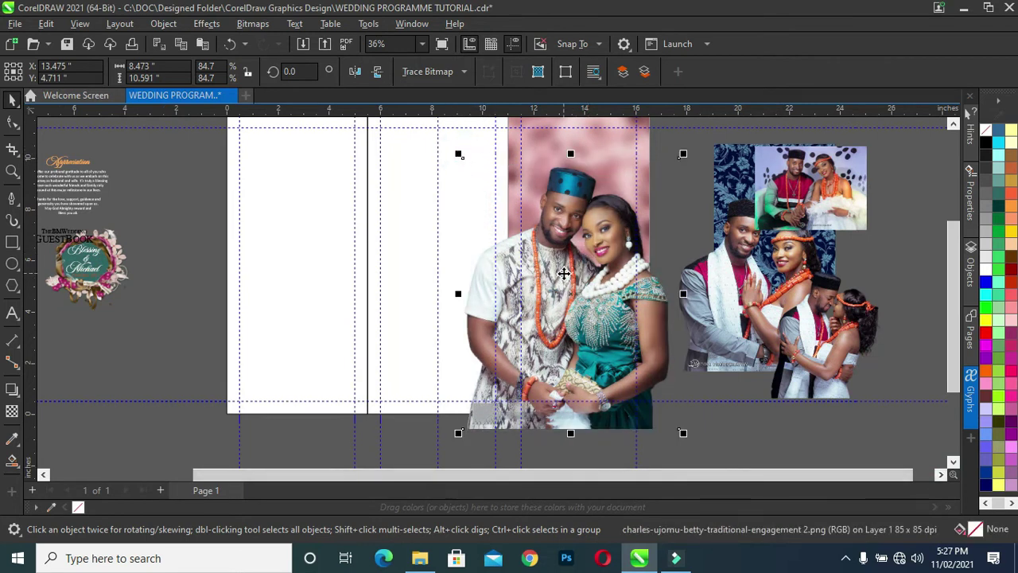
drag(563, 273, 558, 271)
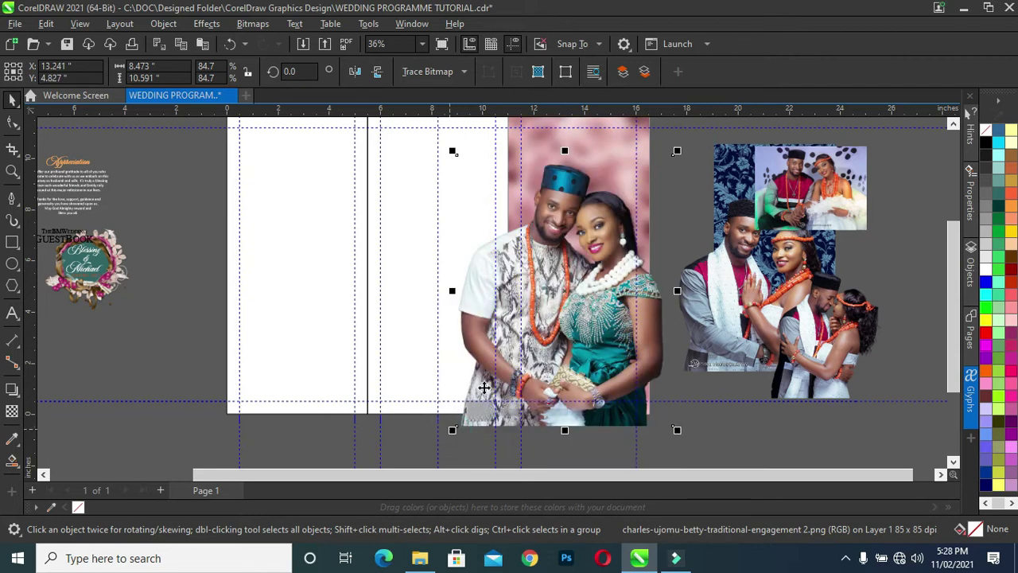
drag(526, 341, 532, 343)
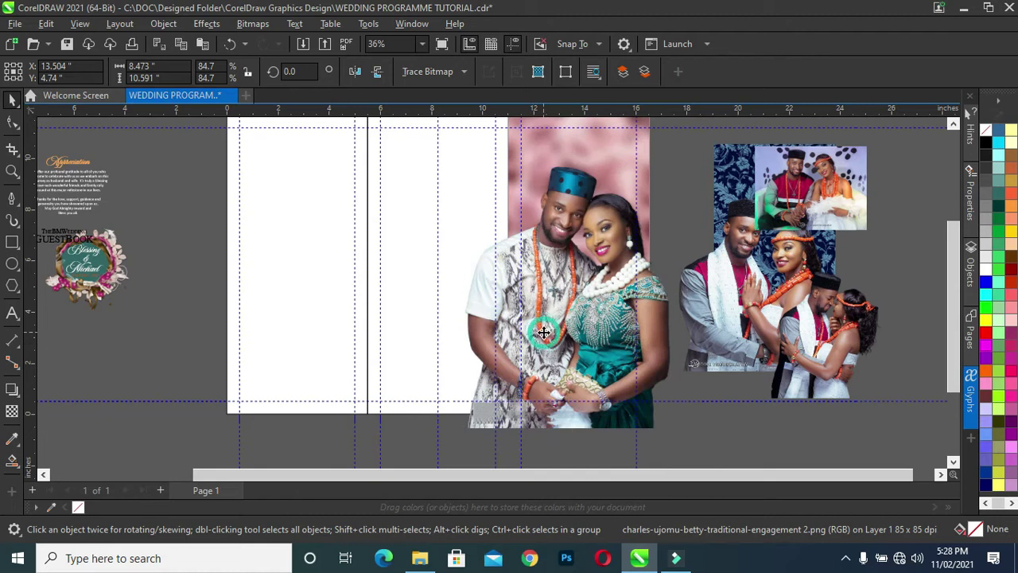
Step: PowerClip the couple photo into the pink right-panel rectangle over the blurred roses
click(544, 333)
right_click(579, 291)
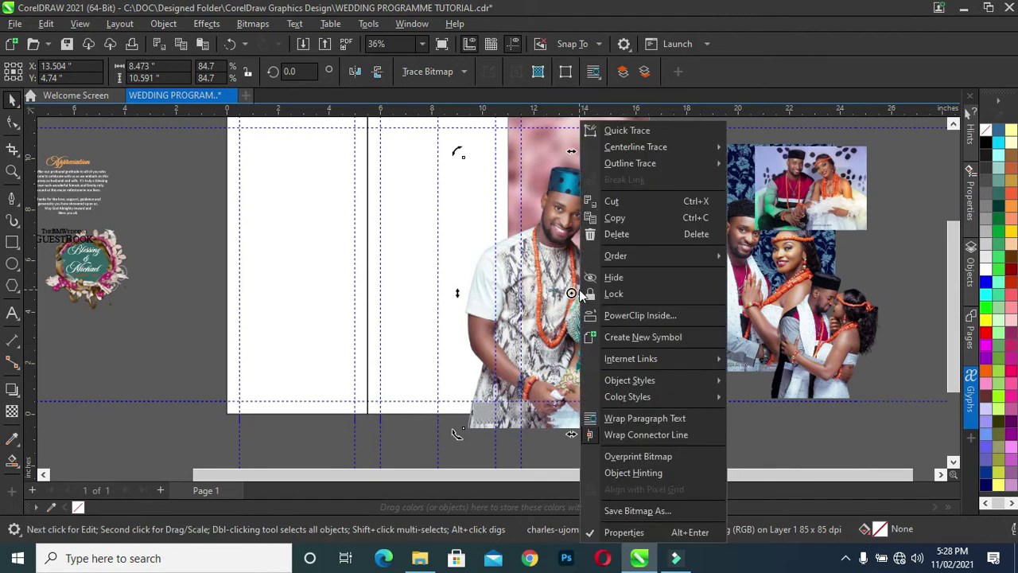
click(620, 316)
click(600, 138)
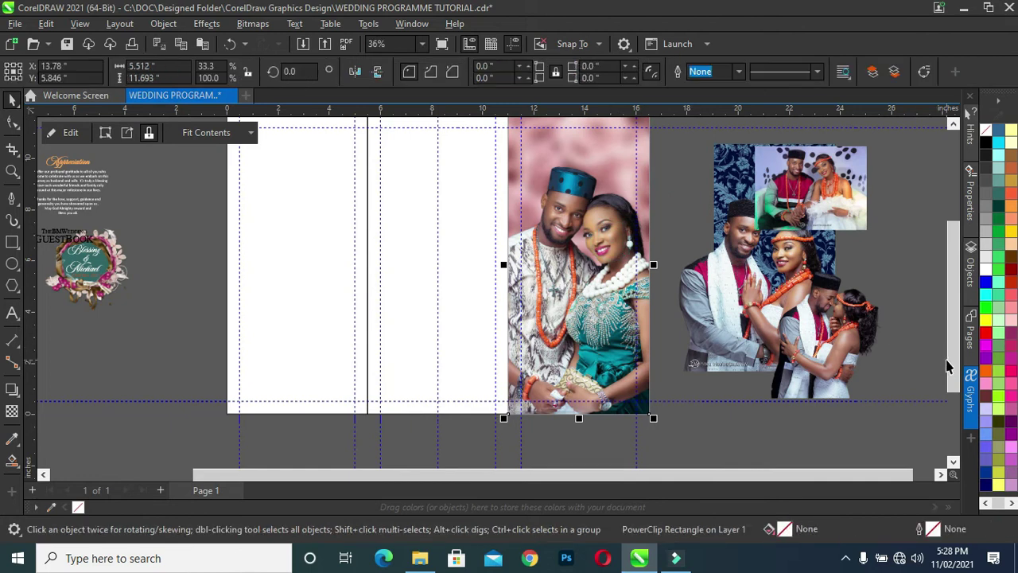
scroll(955, 356, up, 1)
click(701, 227)
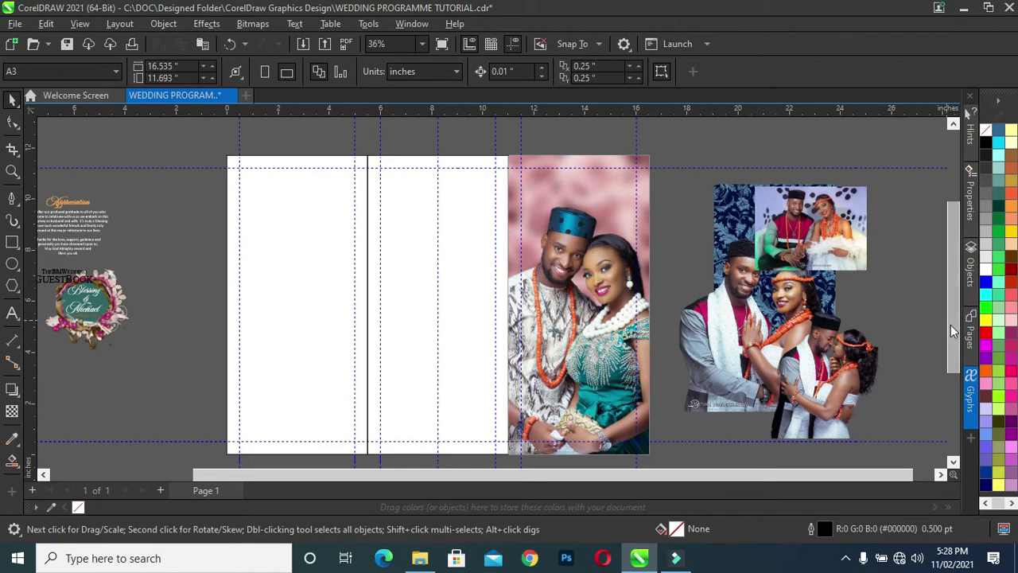
scroll(950, 324, down, 1)
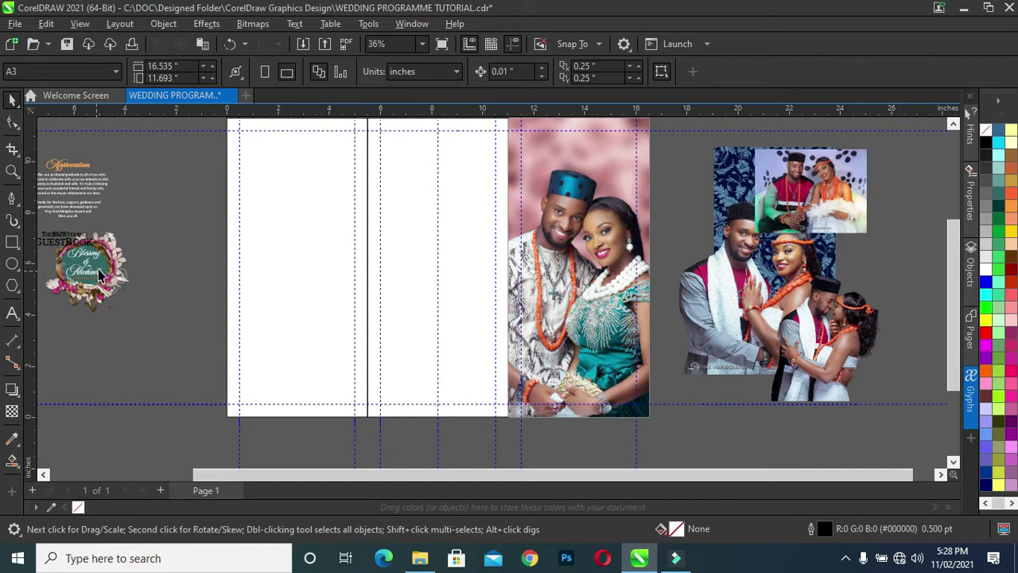
scroll(143, 254, left, 3)
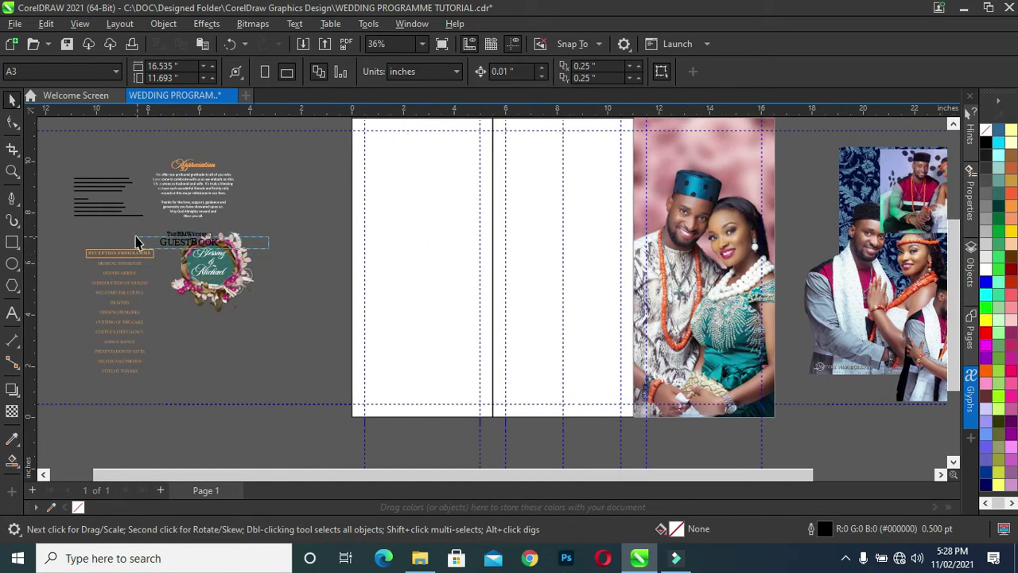
Step: Move the TheBMWedding GUESTBOOK title onto the photo's top and centre it horizontally
drag(159, 239, 704, 151)
scroll(716, 149, up, 1)
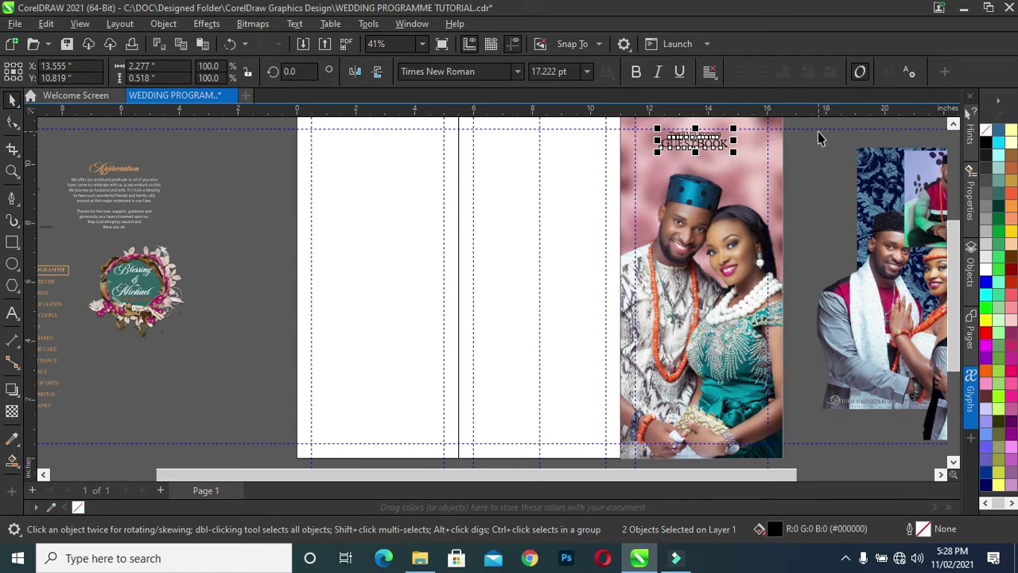
scroll(809, 149, up, 3)
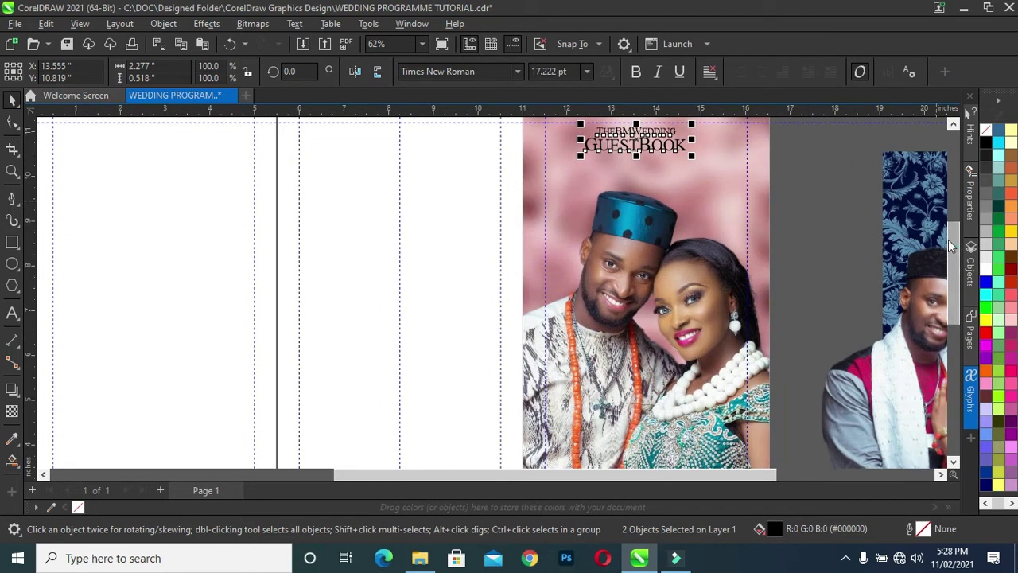
scroll(959, 214, up, 3)
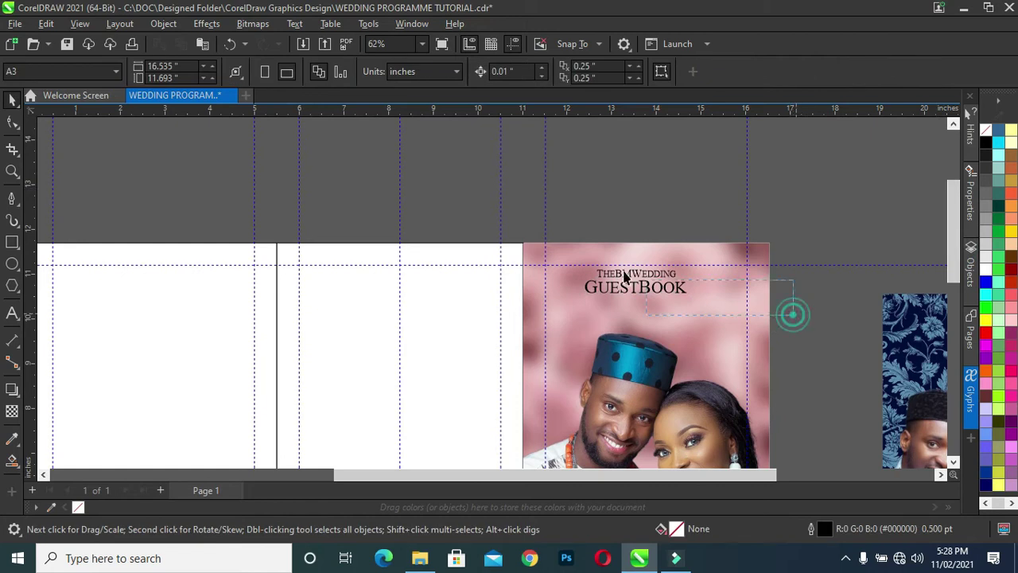
drag(790, 311, 557, 246)
drag(643, 277, 648, 280)
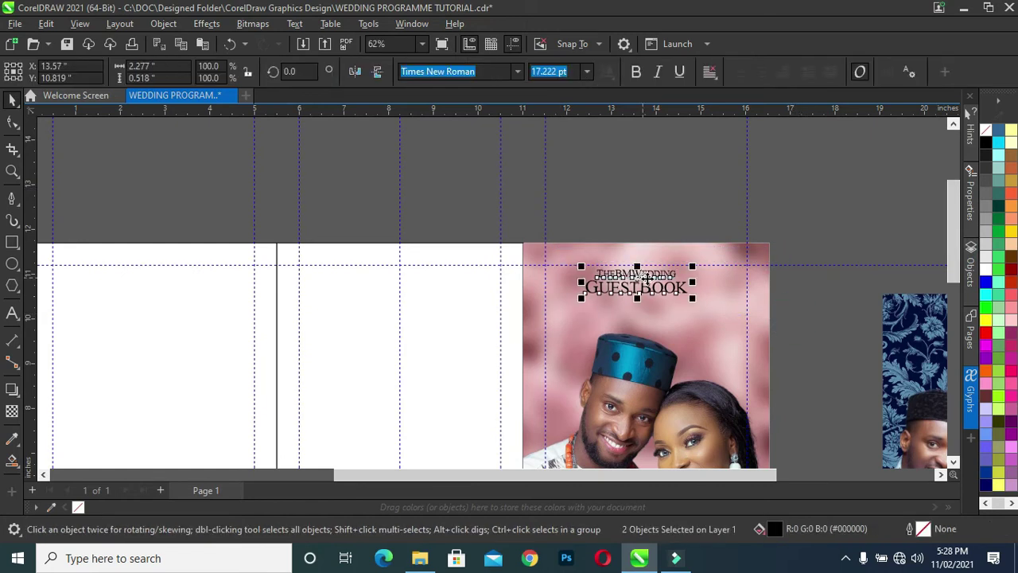
shift+click(726, 311)
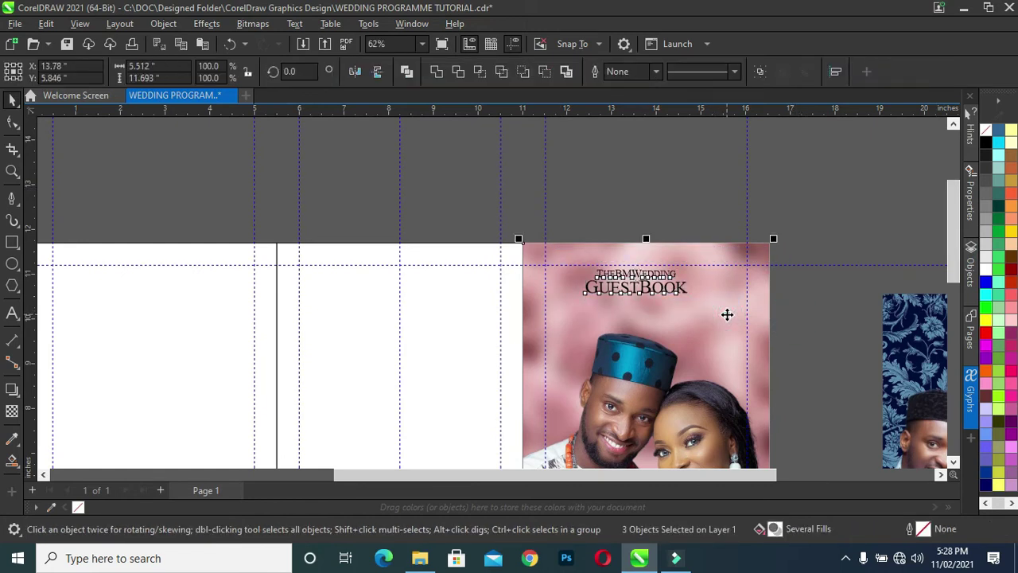
key(c)
click(813, 314)
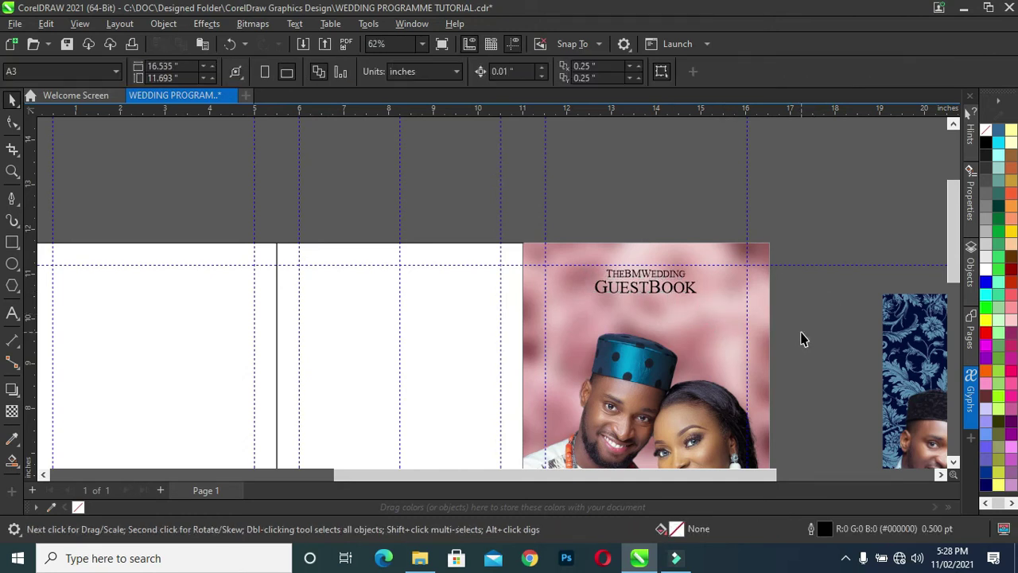
Step: Enlarge the title to about 127% and set it in Times New Roman
drag(800, 331, 572, 255)
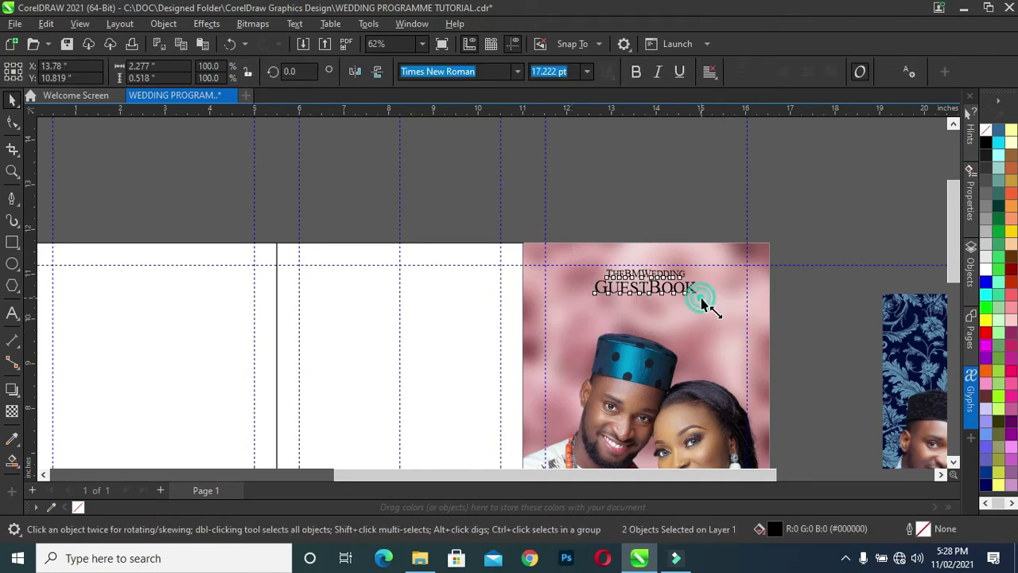
drag(701, 299, 730, 317)
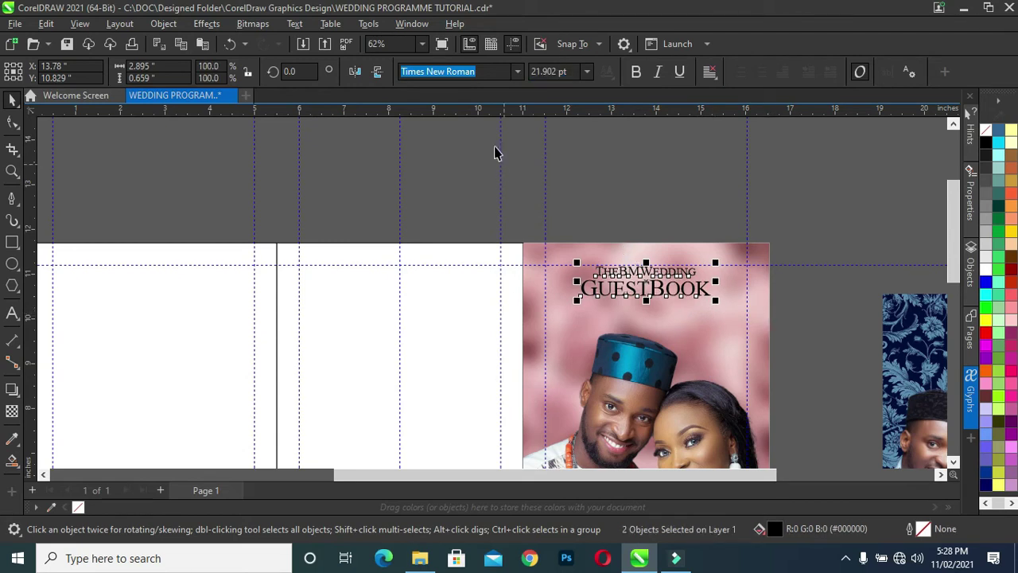
click(519, 72)
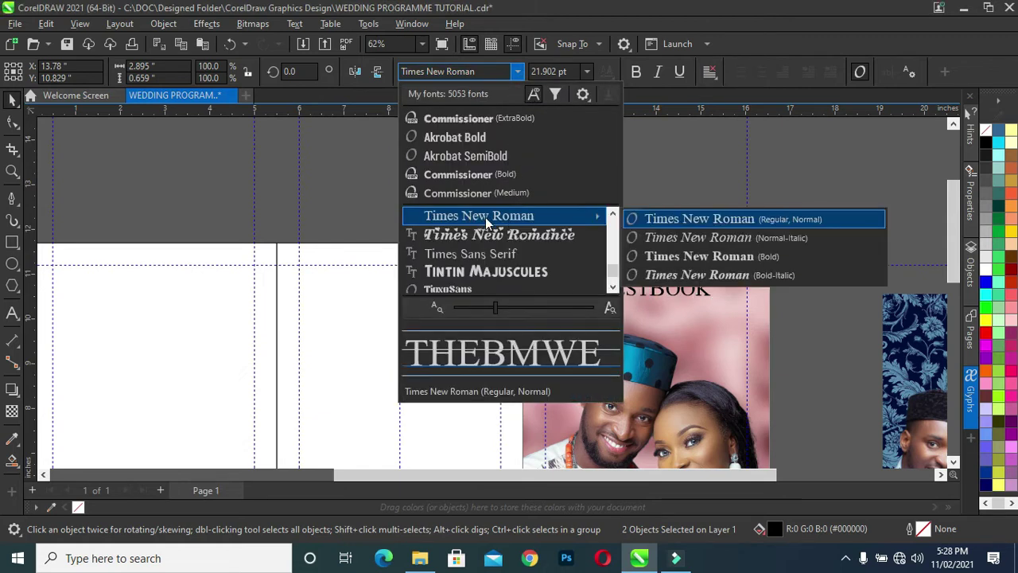
click(655, 155)
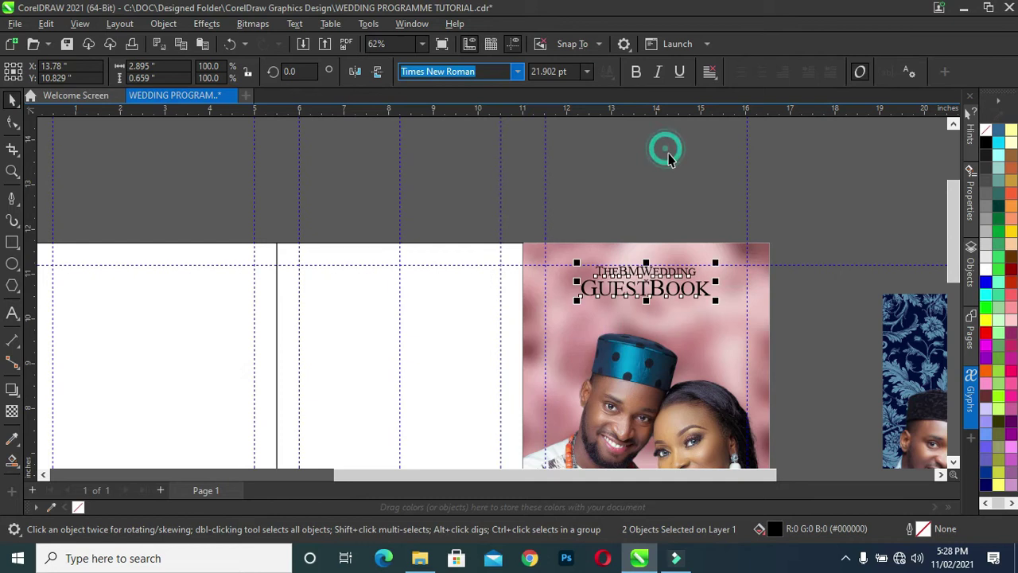
click(793, 211)
scroll(954, 294, down, 5)
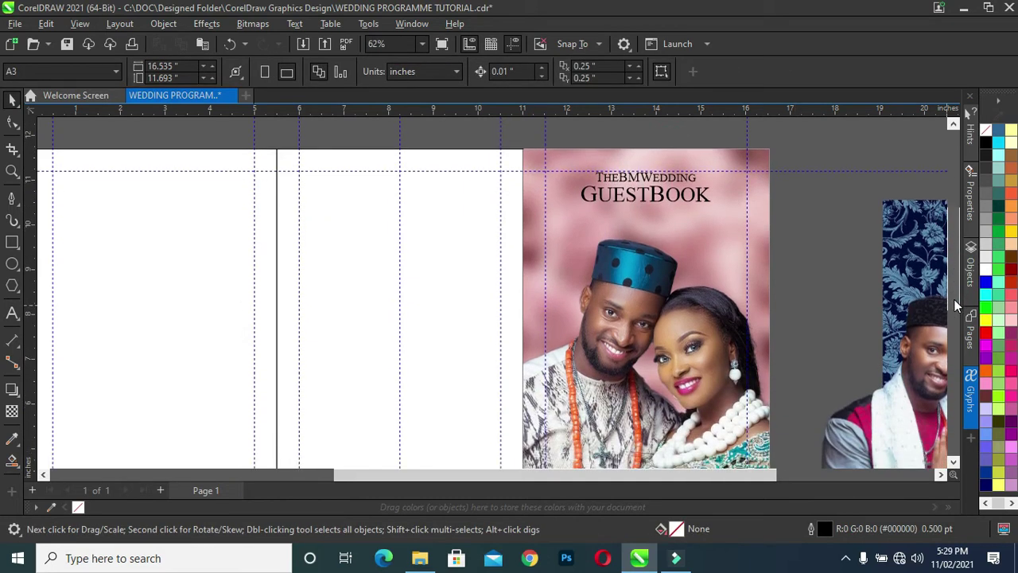
scroll(954, 301, down, 1)
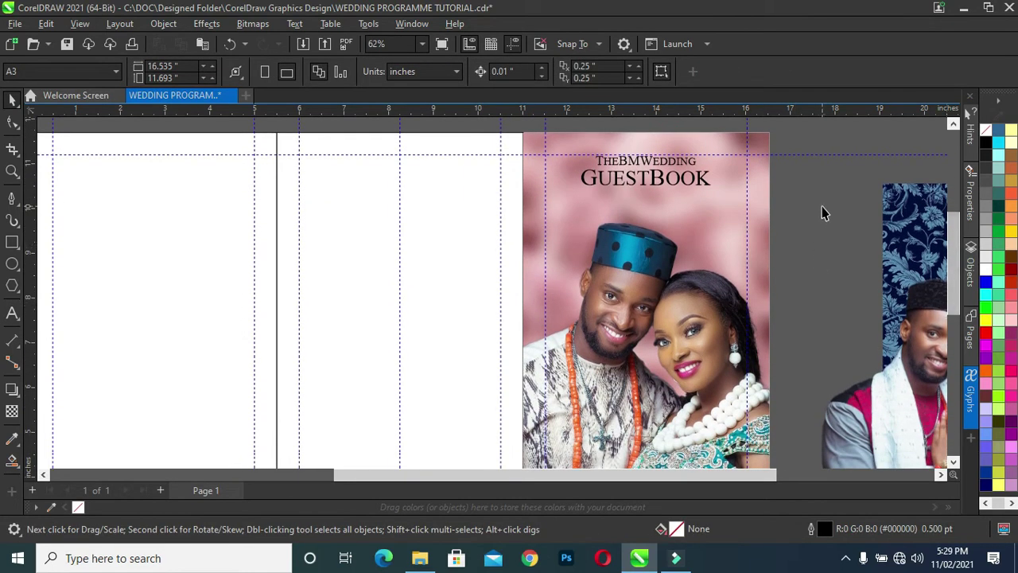
scroll(821, 206, down, 2)
scroll(820, 209, down, 1)
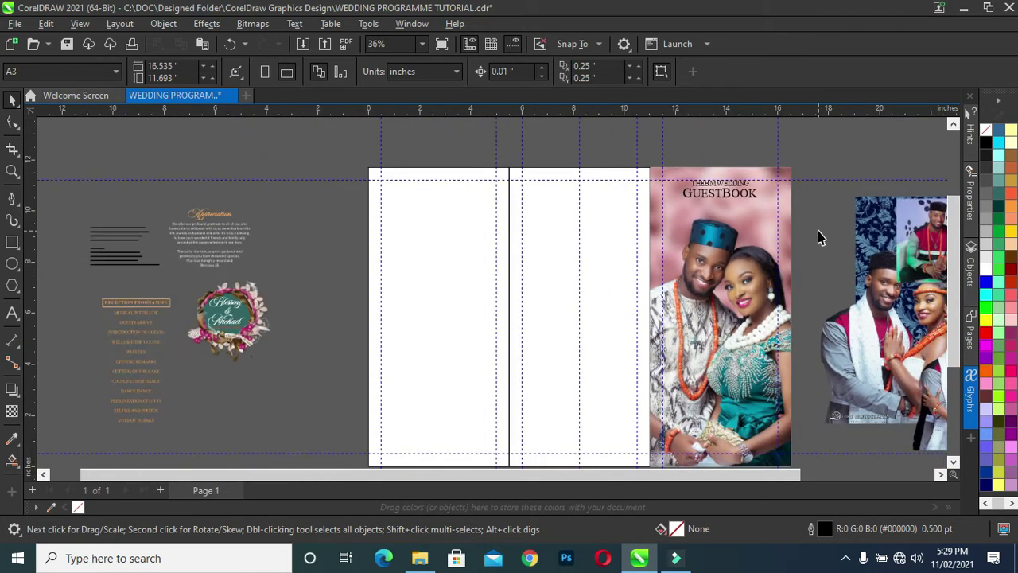
scroll(818, 230, down, 1)
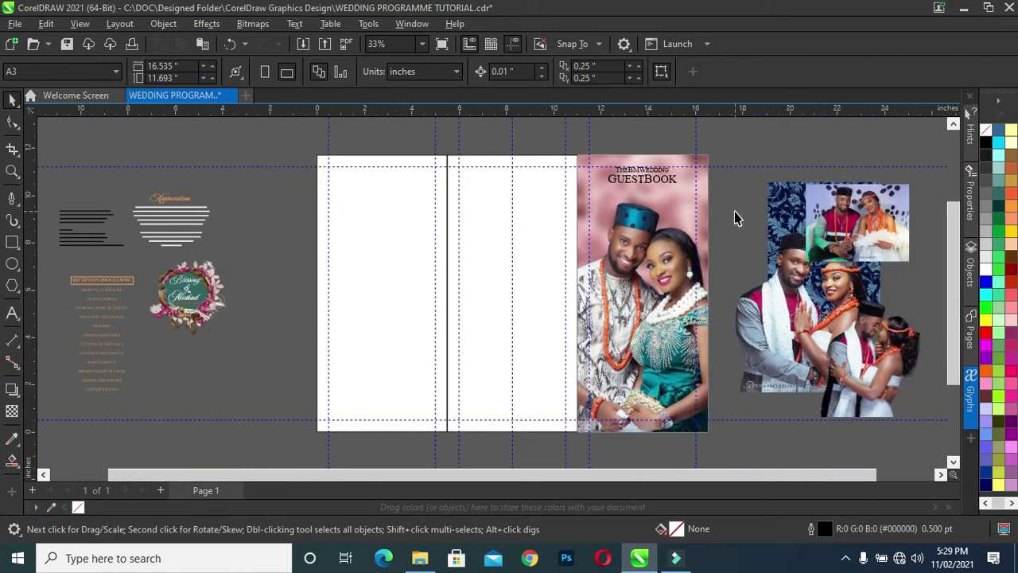
Step: Move the green floral emblem onto the lower part of the couple photo
click(208, 313)
drag(227, 297, 292, 296)
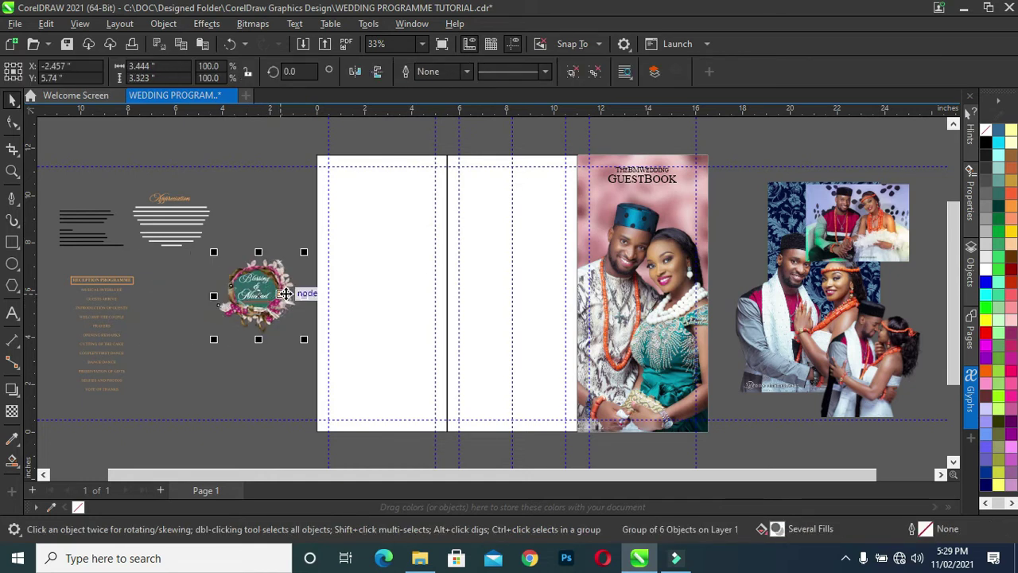
drag(284, 294, 643, 378)
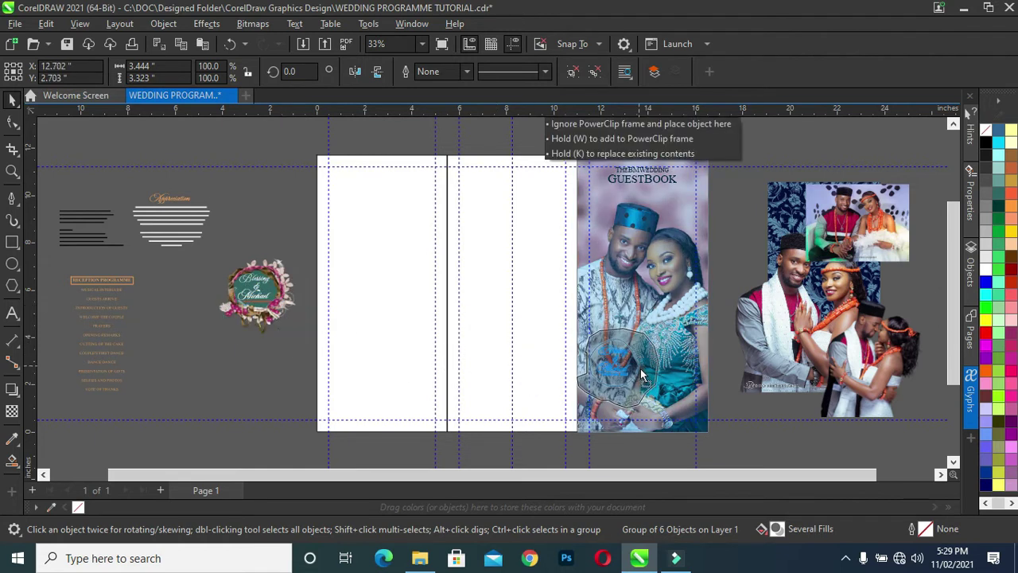
drag(643, 378, 662, 381)
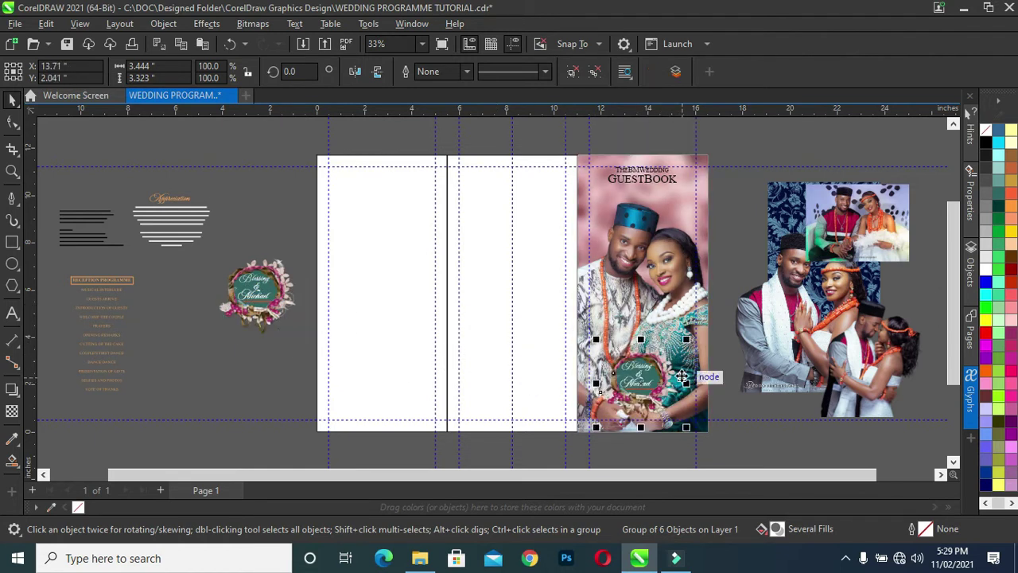
scroll(681, 377, up, 2)
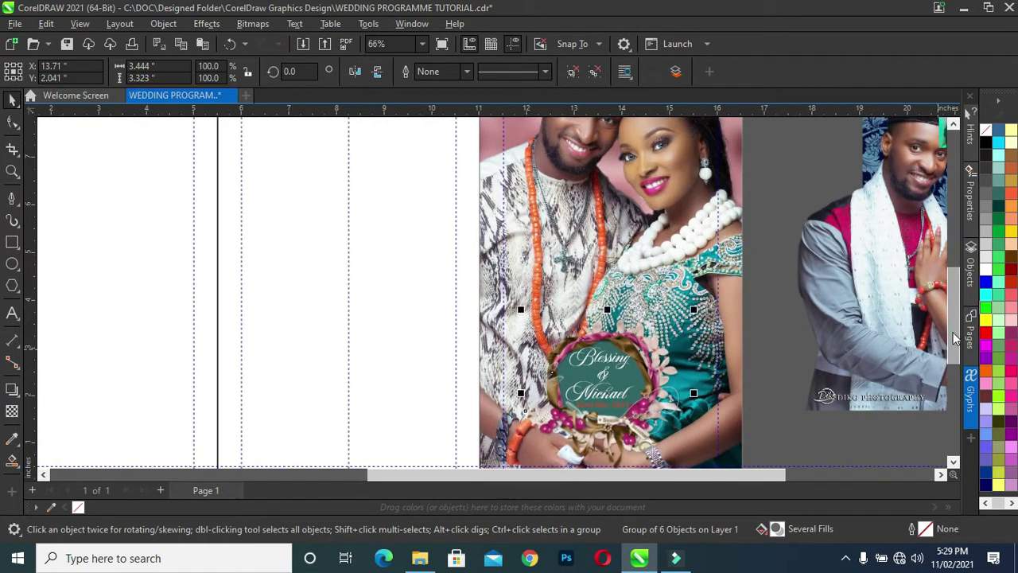
scroll(957, 338, down, 5)
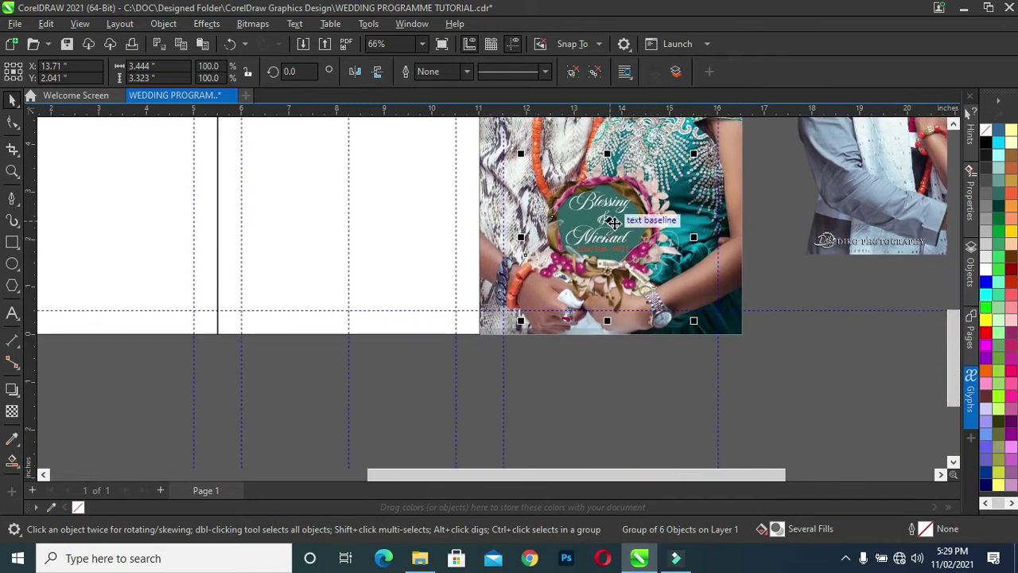
Step: Enlarge the Blessing & Michael emblem slightly and nudge it into its final position
drag(613, 223, 661, 246)
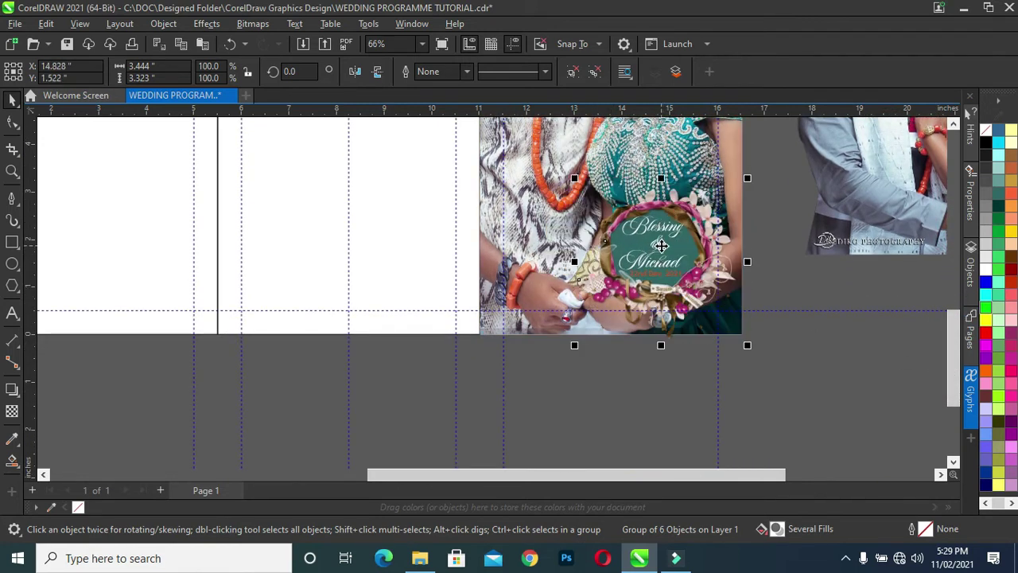
drag(661, 246, 654, 242)
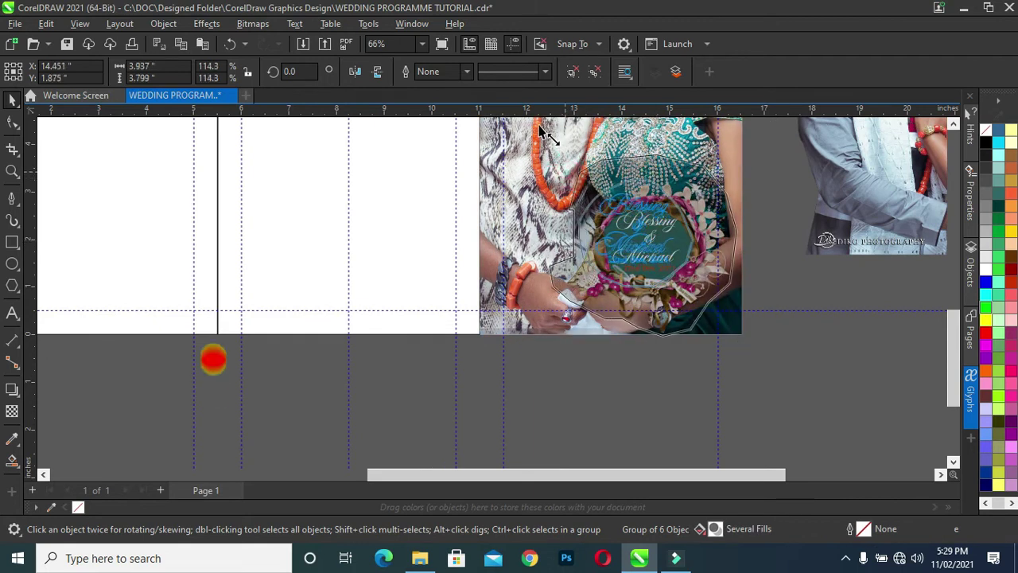
mouse_move(567, 176)
mouse_down()
mouse_move(597, 224)
mouse_move(589, 213)
mouse_up()
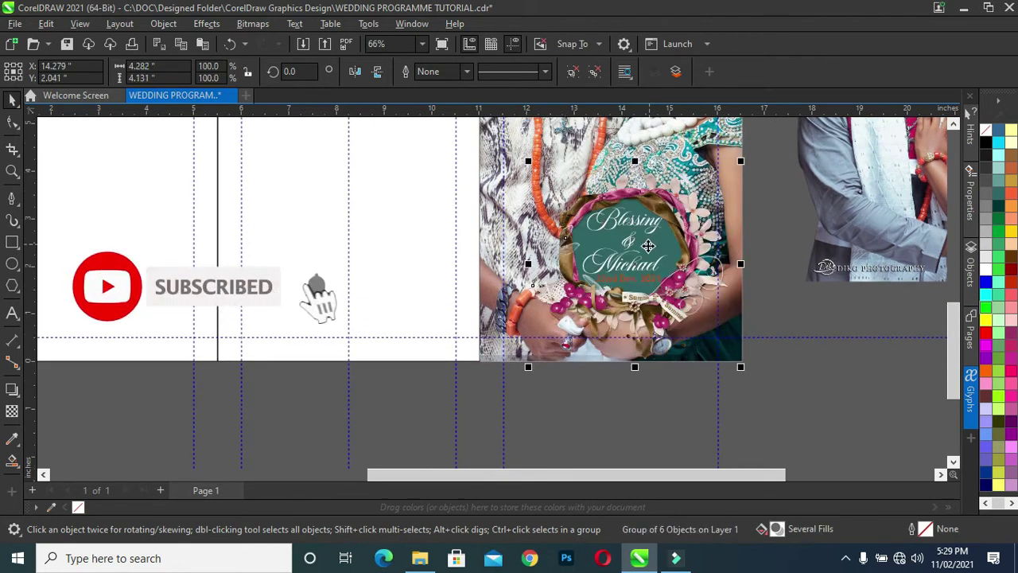
drag(662, 241, 669, 241)
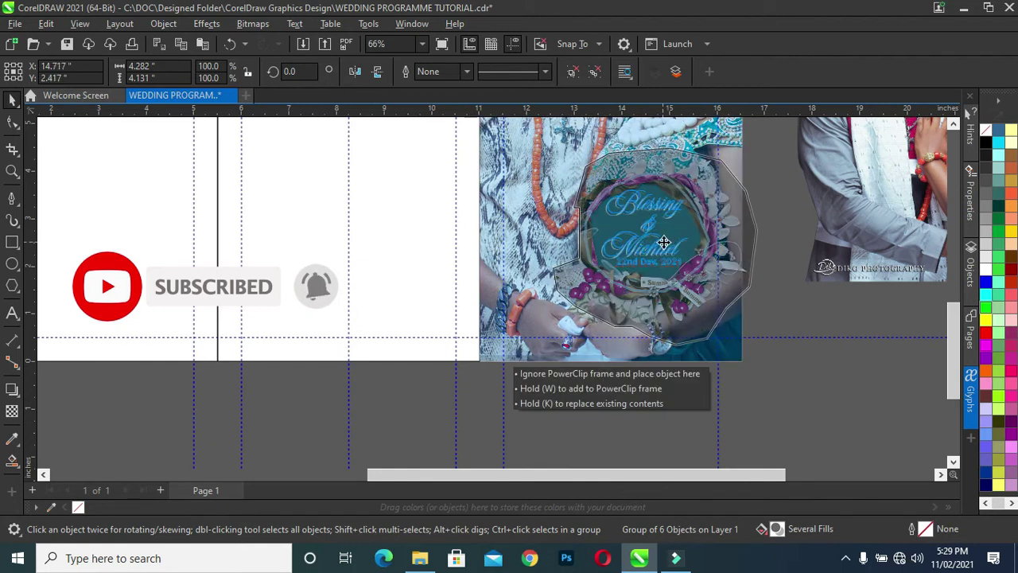
click(670, 241)
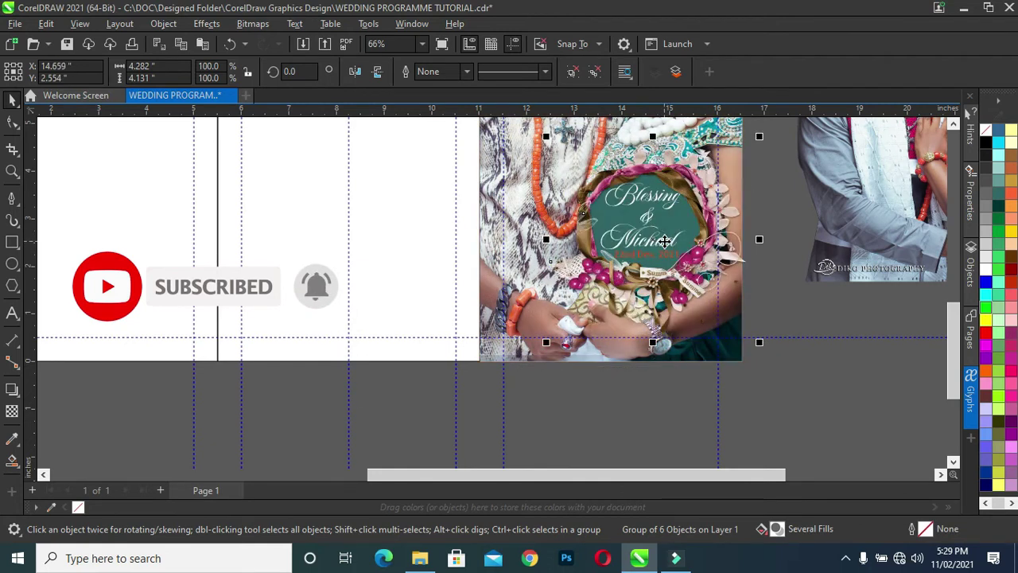
click(820, 296)
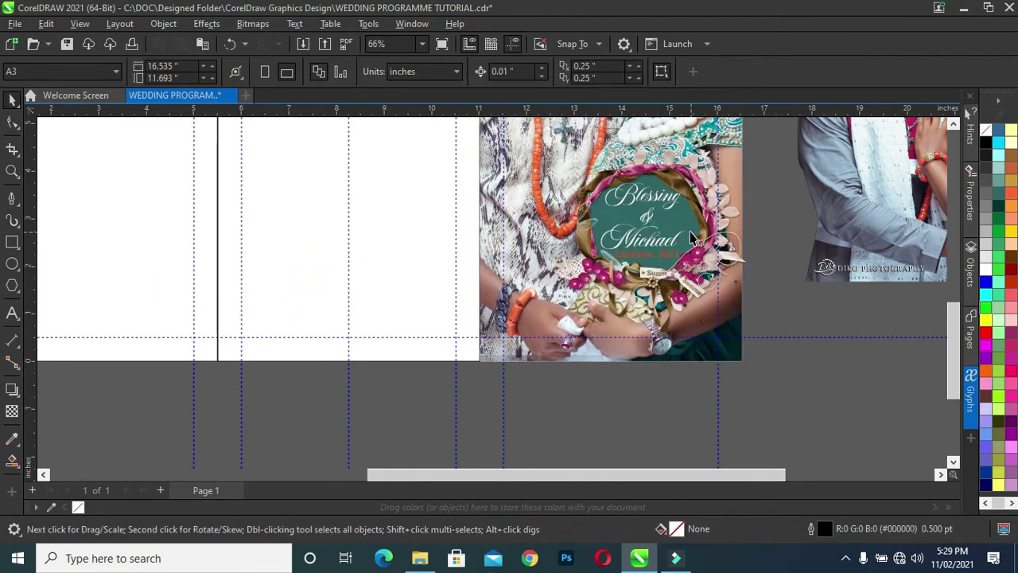
scroll(692, 236, down, 2)
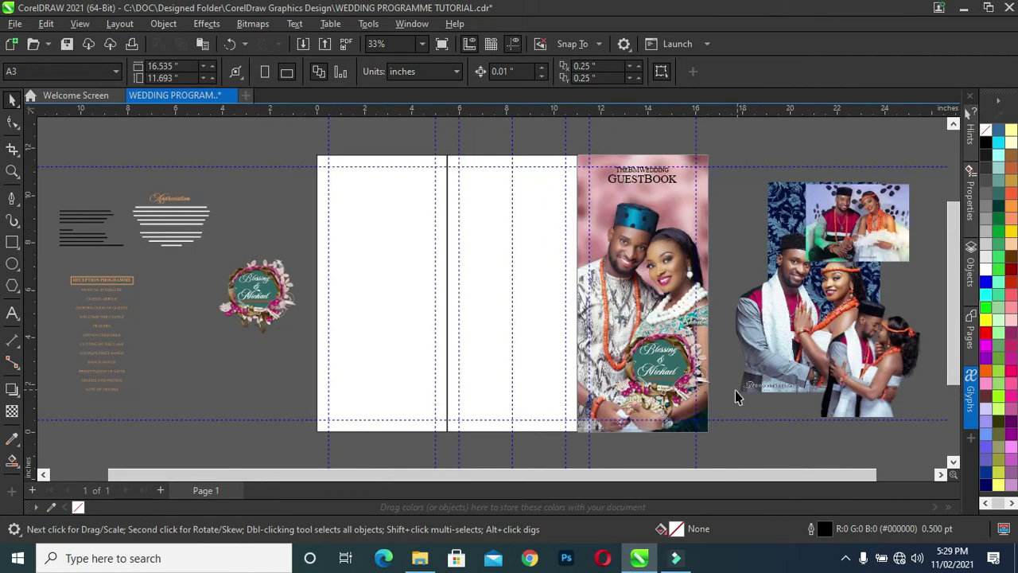
Step: Ungroup the emblem into its six pieces and select its floral frame image
scroll(729, 390, up, 1)
scroll(709, 368, up, 1)
scroll(693, 353, up, 1)
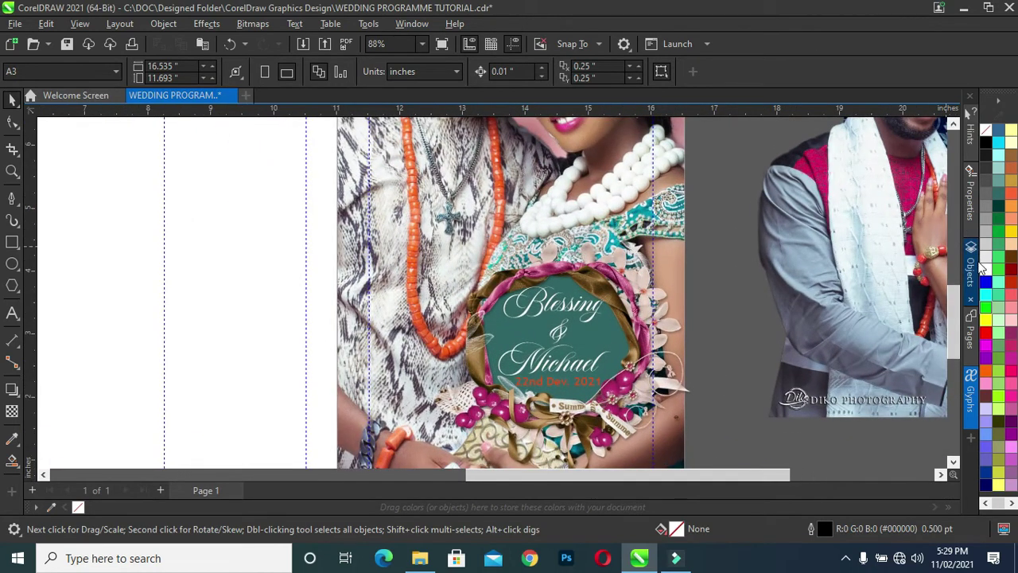
drag(954, 302, 941, 326)
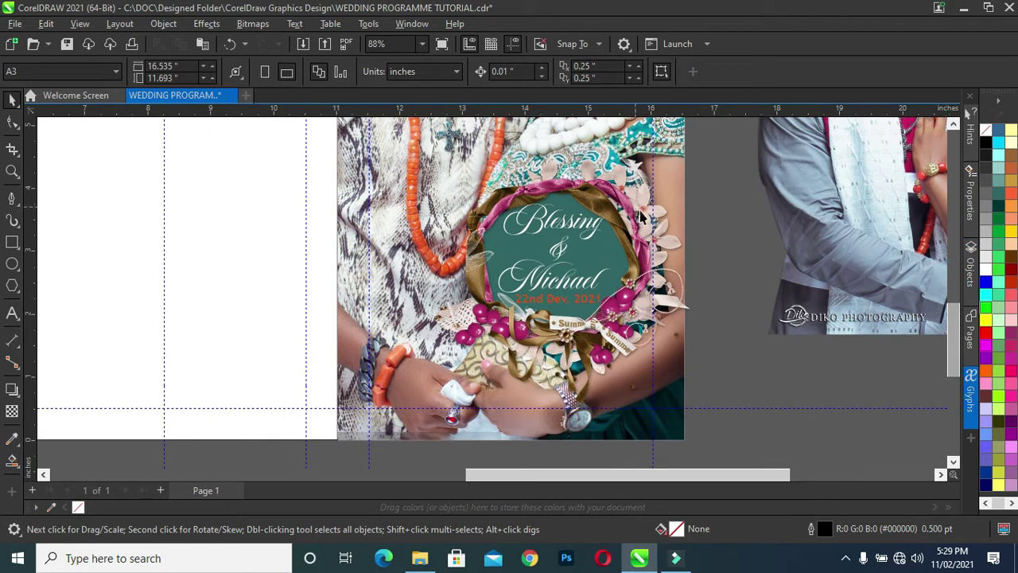
click(646, 293)
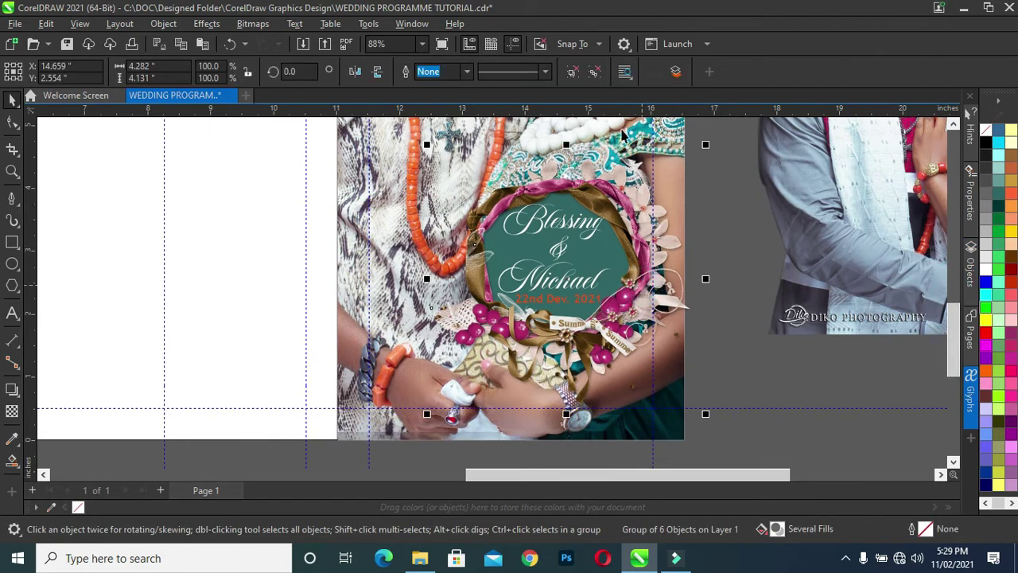
click(573, 72)
key(Escape)
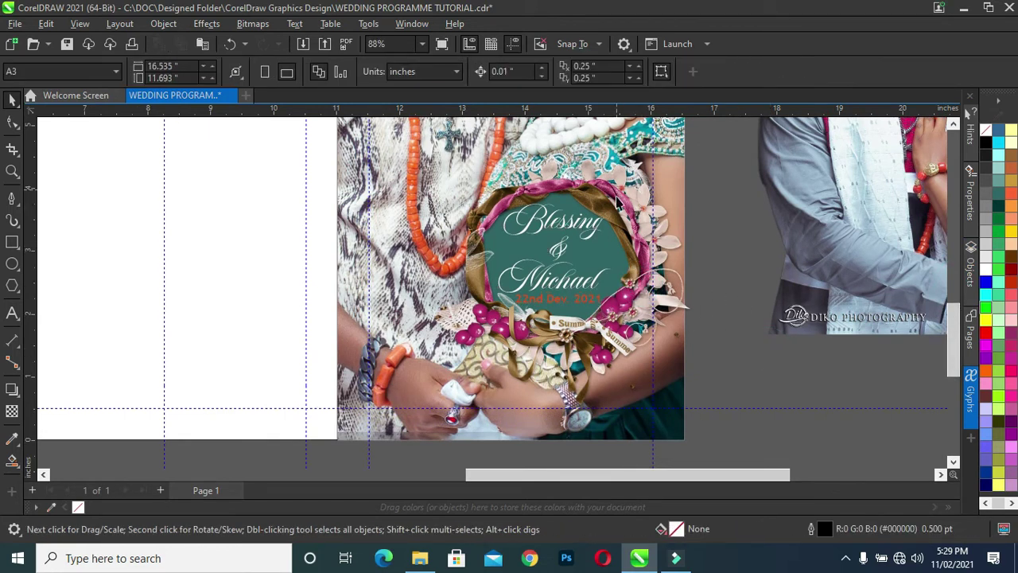
click(619, 193)
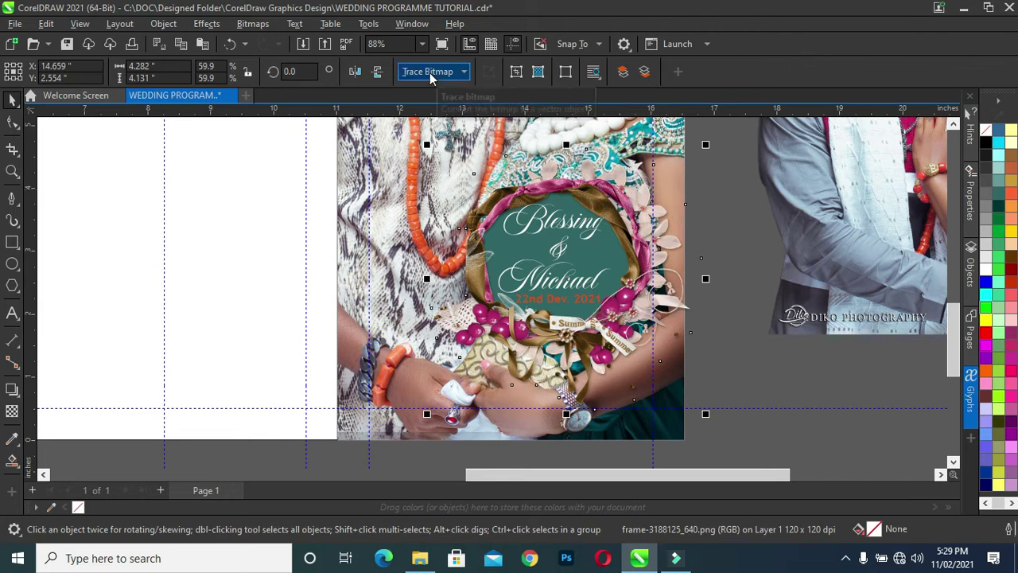
Step: Recolour the floral frame green via Hue/Saturation/Lightness: hue 119, saturation -13
click(220, 26)
mouse_move(223, 80)
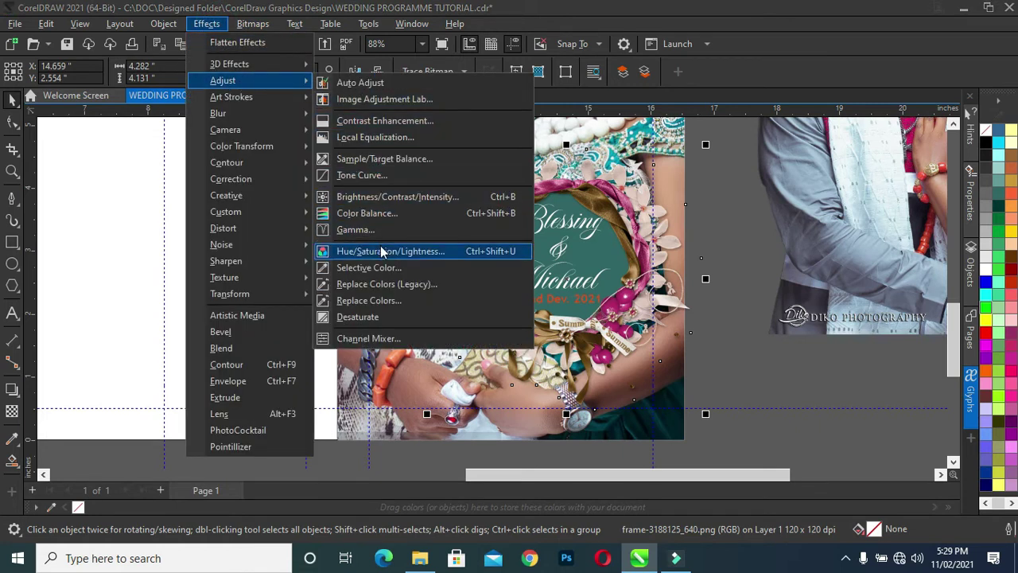
click(382, 248)
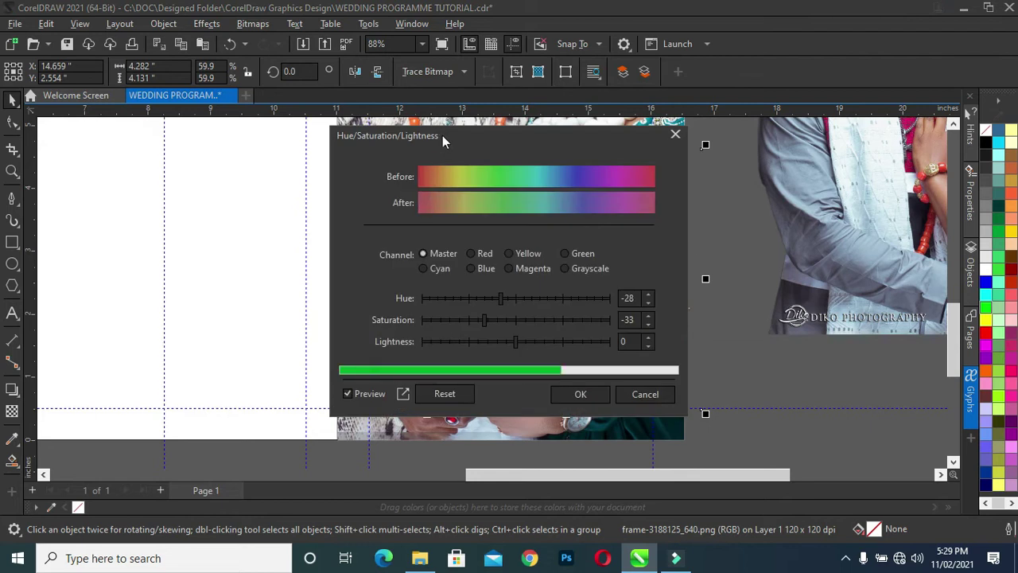
drag(455, 128, 169, 88)
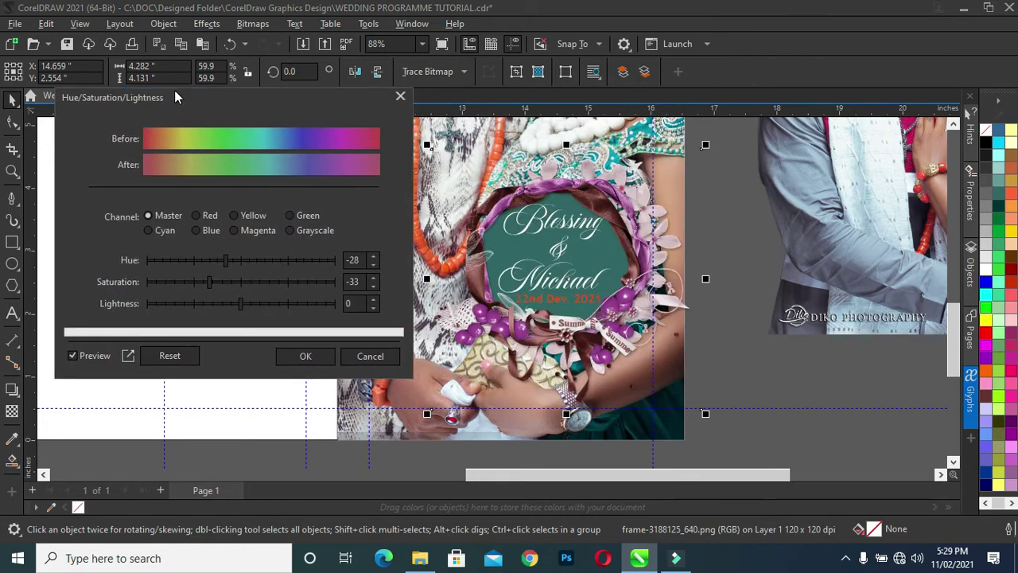
click(236, 260)
click(261, 259)
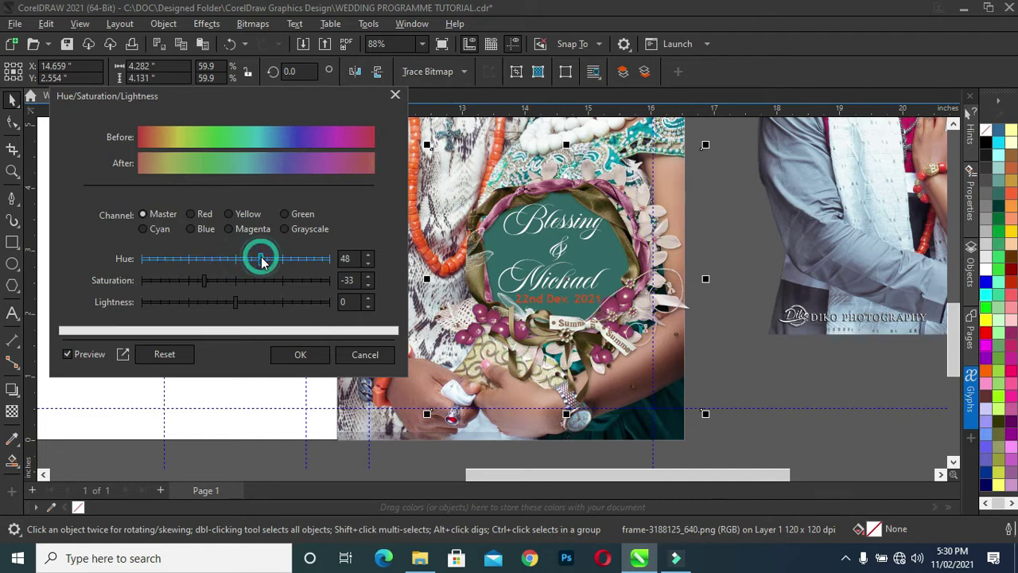
click(279, 258)
click(297, 259)
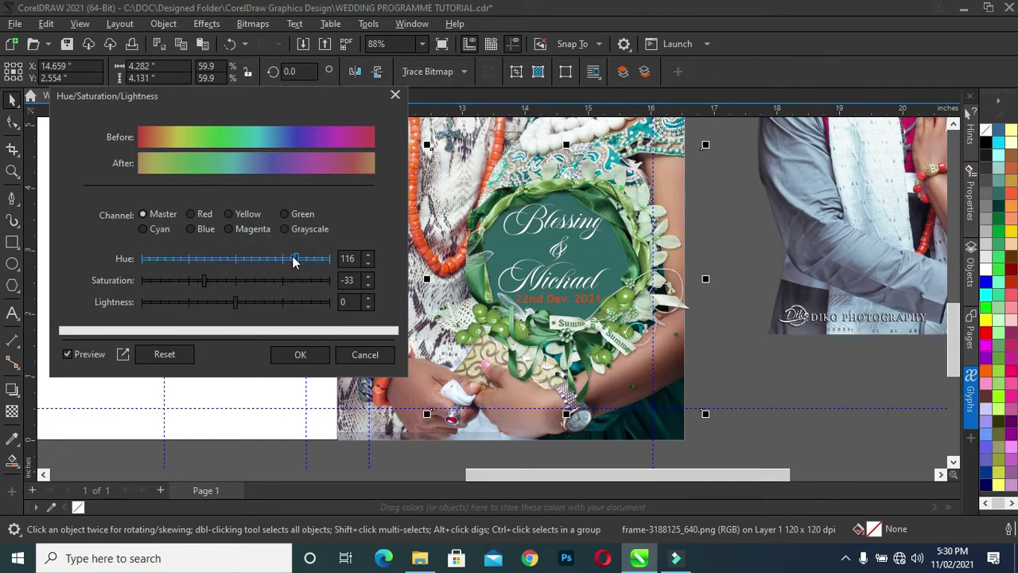
click(295, 258)
click(298, 258)
click(220, 285)
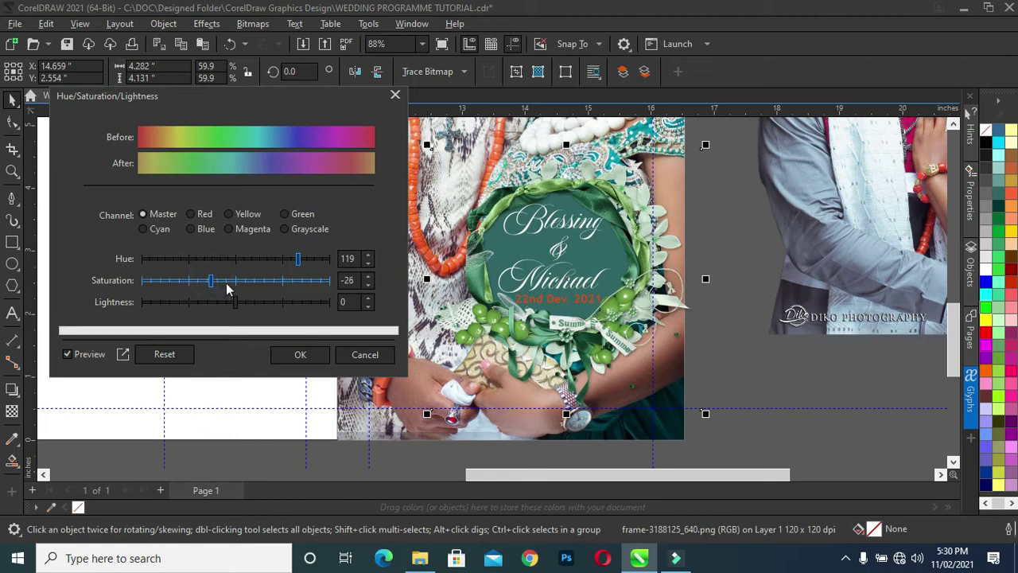
click(223, 281)
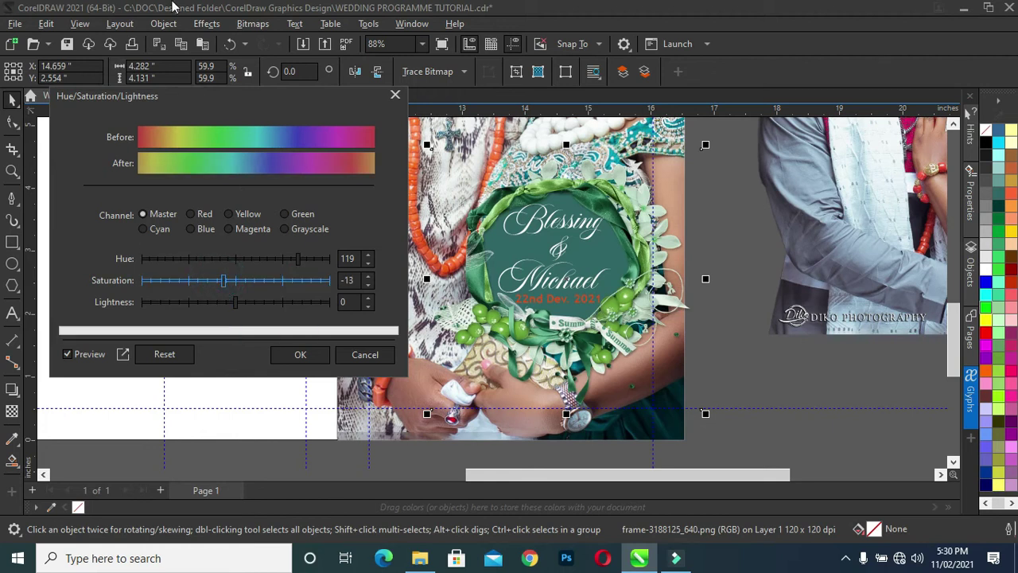
click(296, 357)
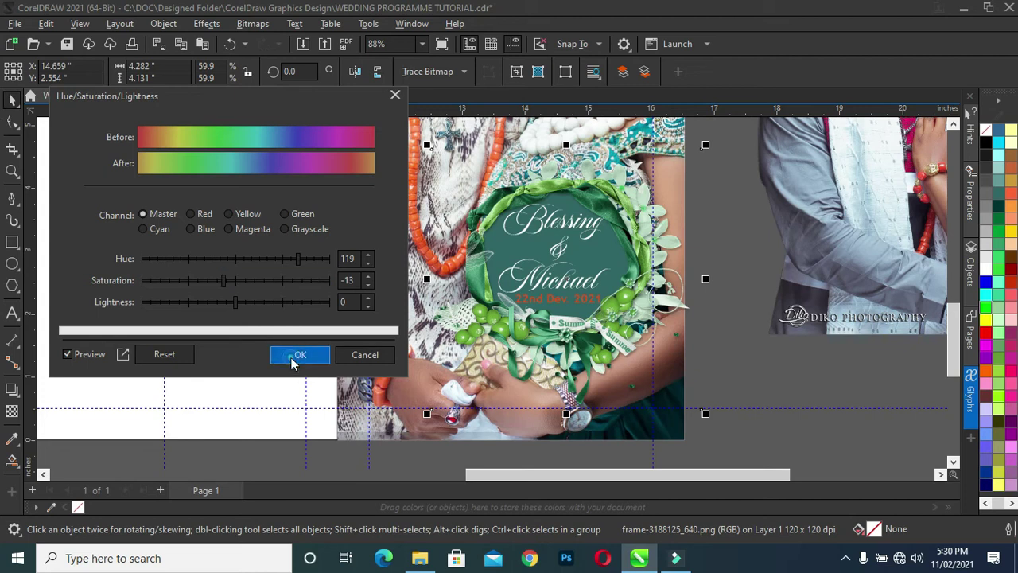
Step: Move the small engagement photo from the collage onto the lower middle panel
scroll(510, 317, down, 5)
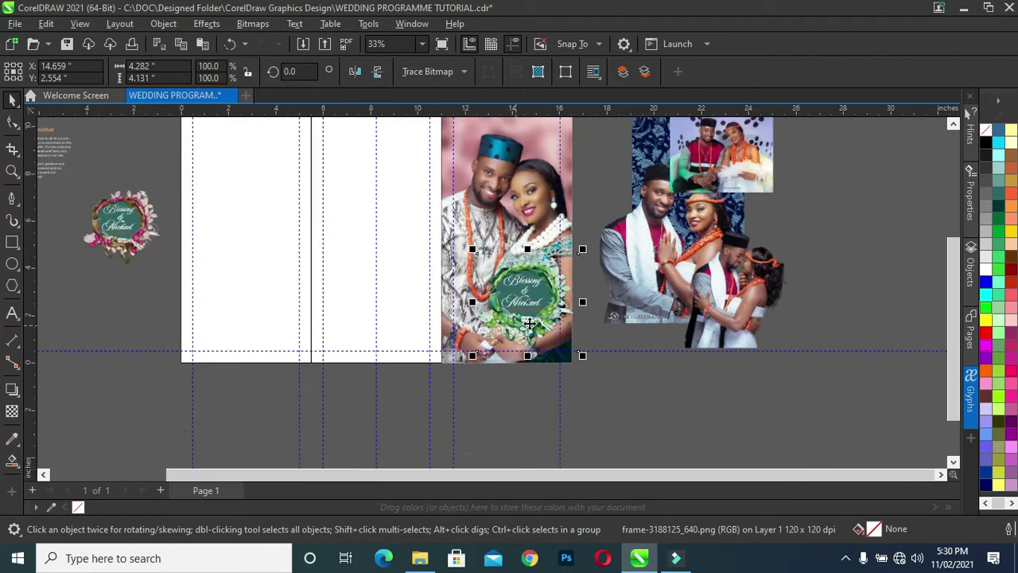
click(883, 352)
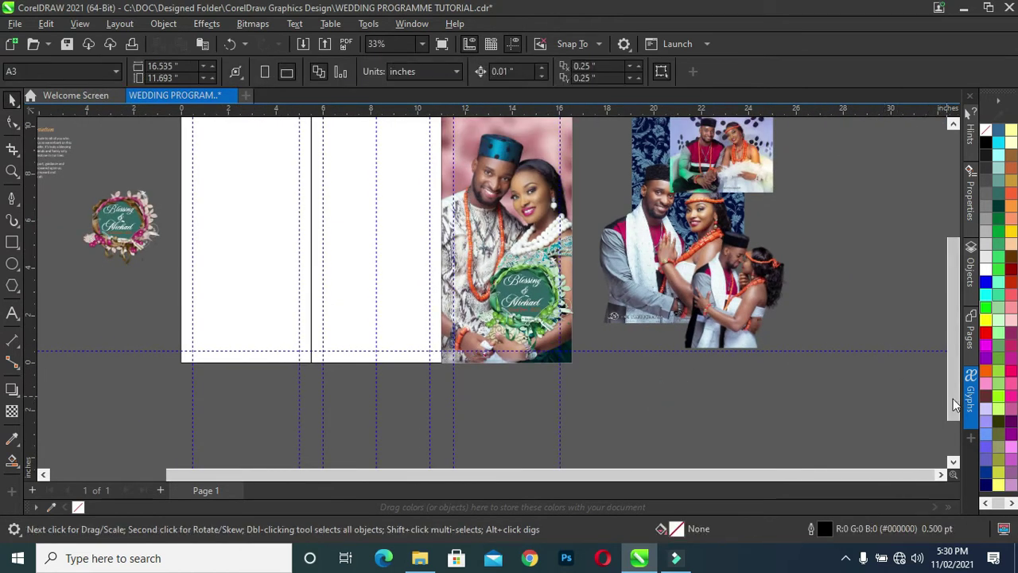
drag(953, 398, 945, 370)
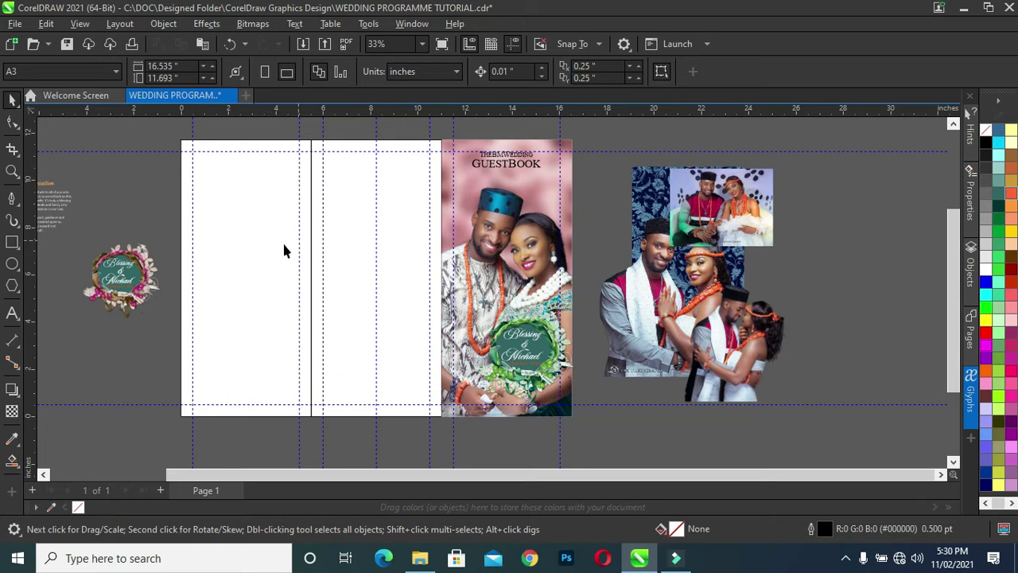
click(636, 284)
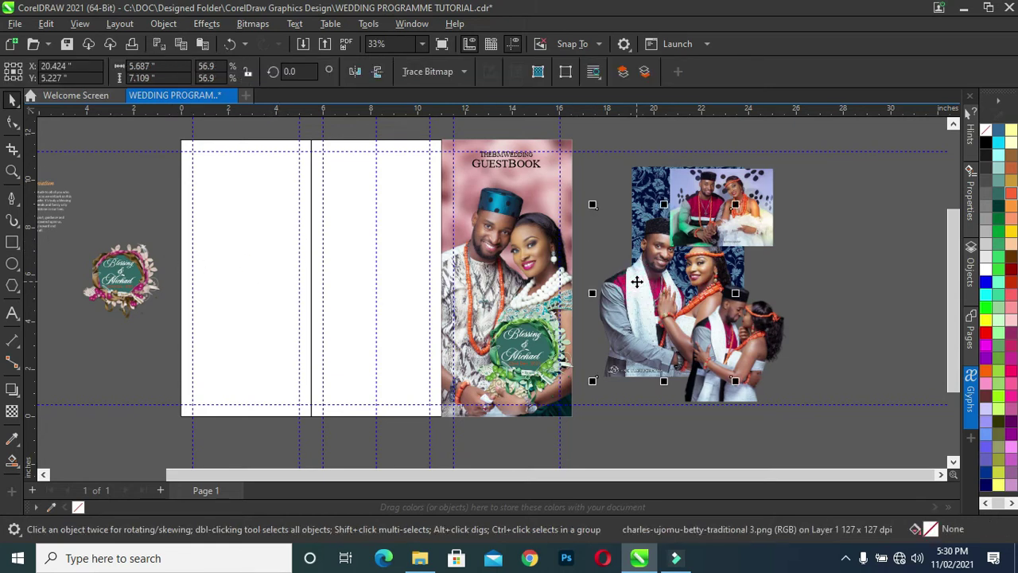
click(749, 214)
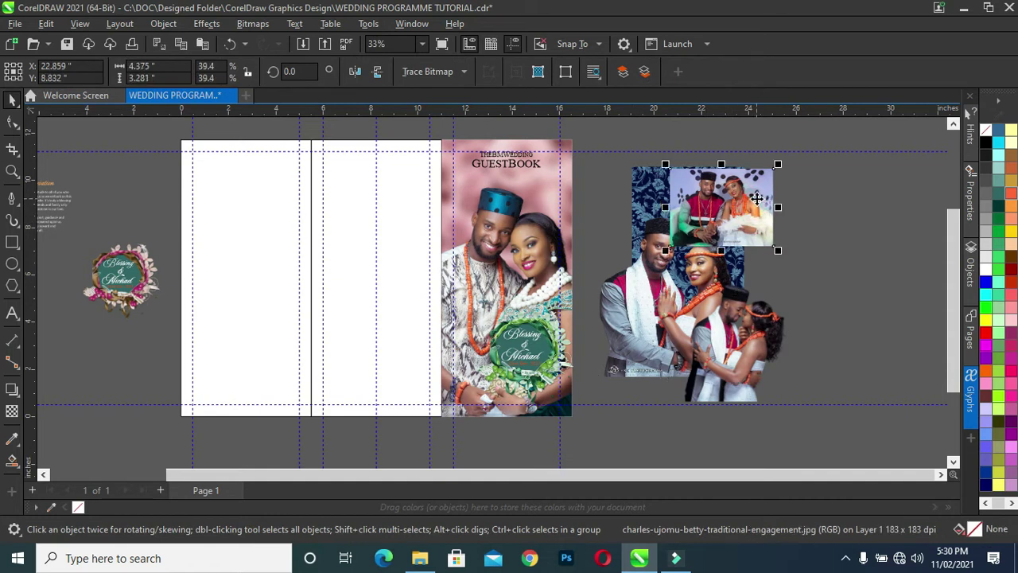
drag(748, 212, 399, 359)
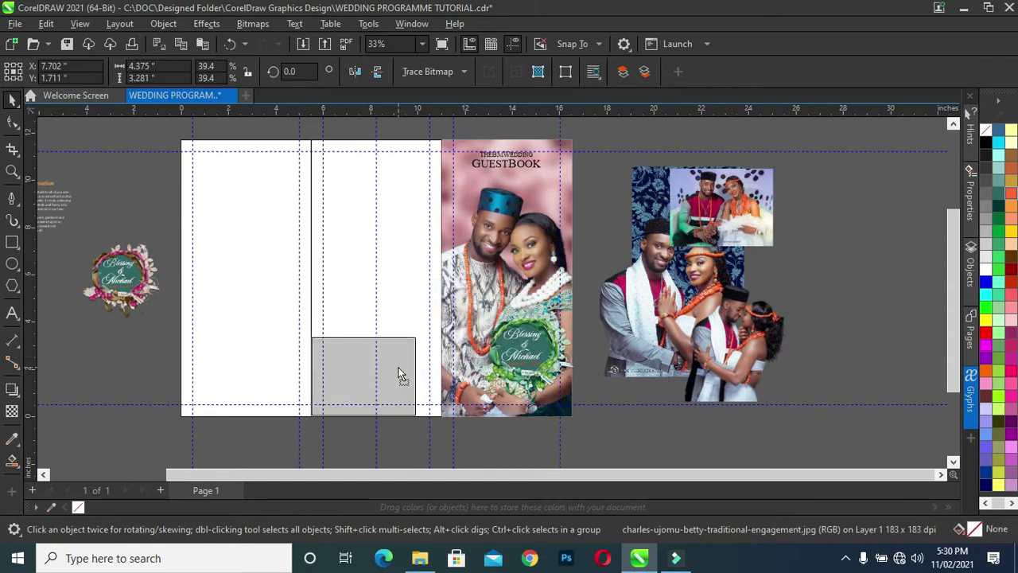
drag(399, 360, 403, 370)
Step: Enlarge the engagement photo proportionally and nudge it into place on the middle panel
scroll(424, 350, up, 1)
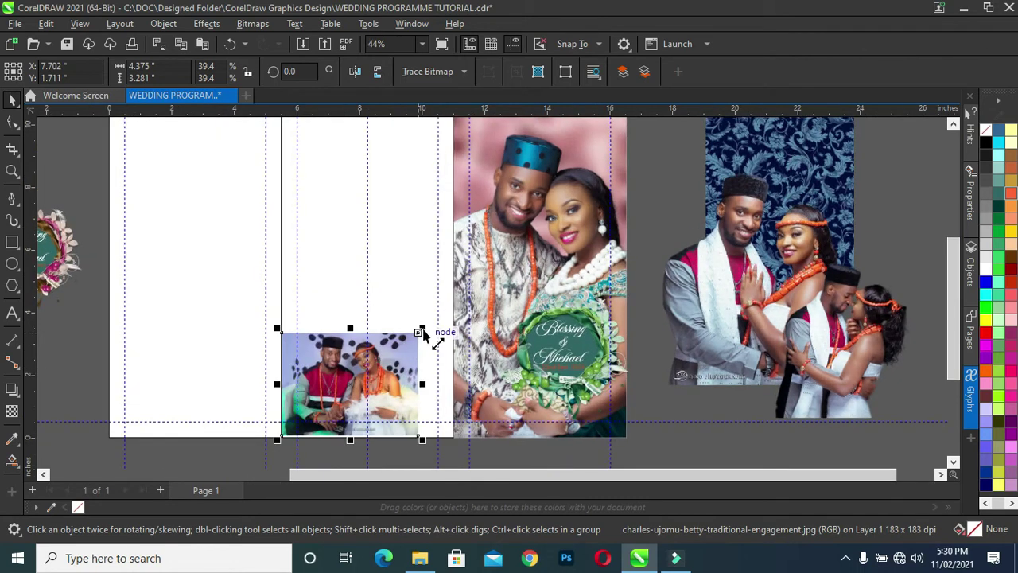
drag(422, 331, 454, 296)
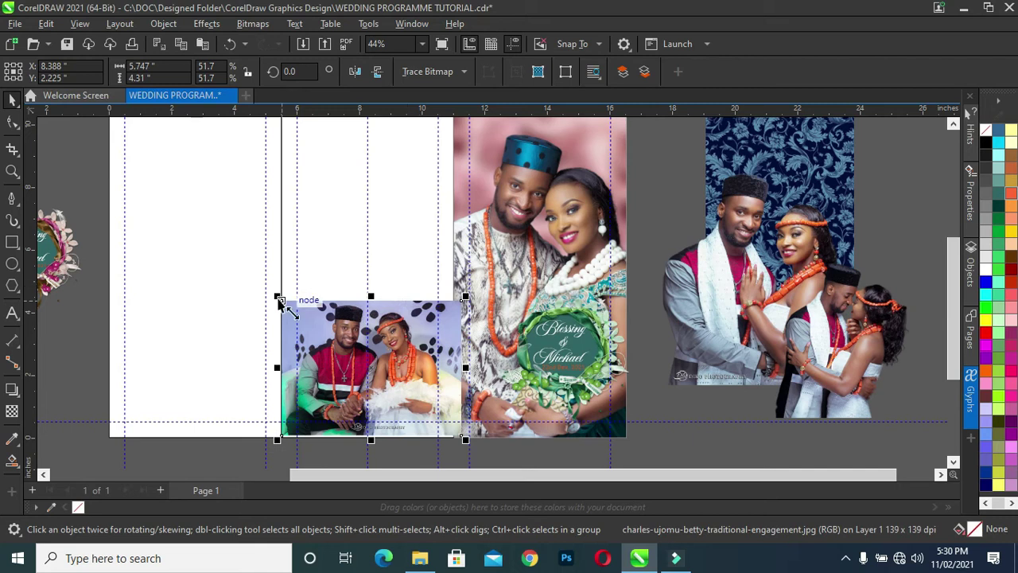
drag(277, 297, 265, 285)
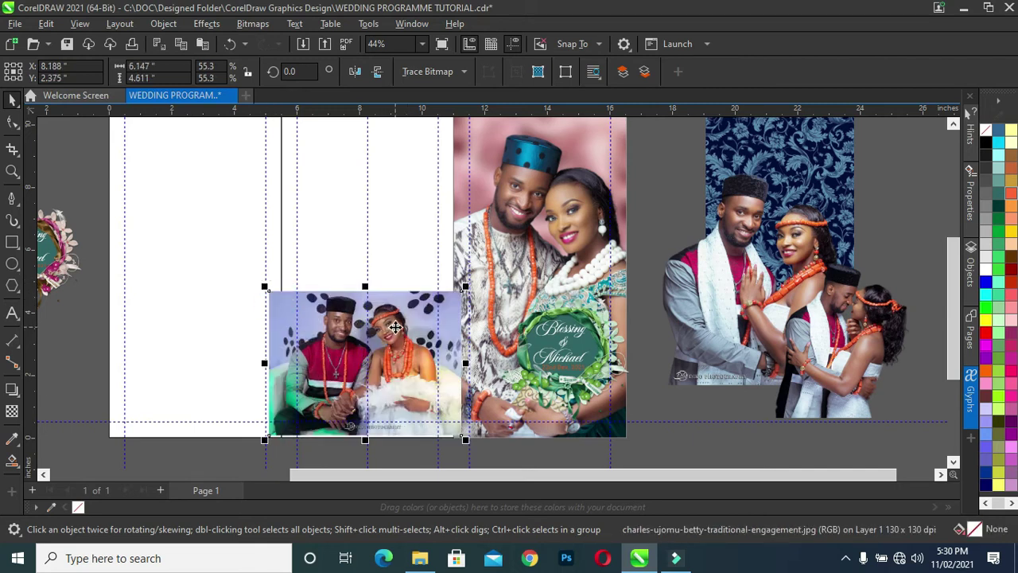
drag(399, 330, 402, 335)
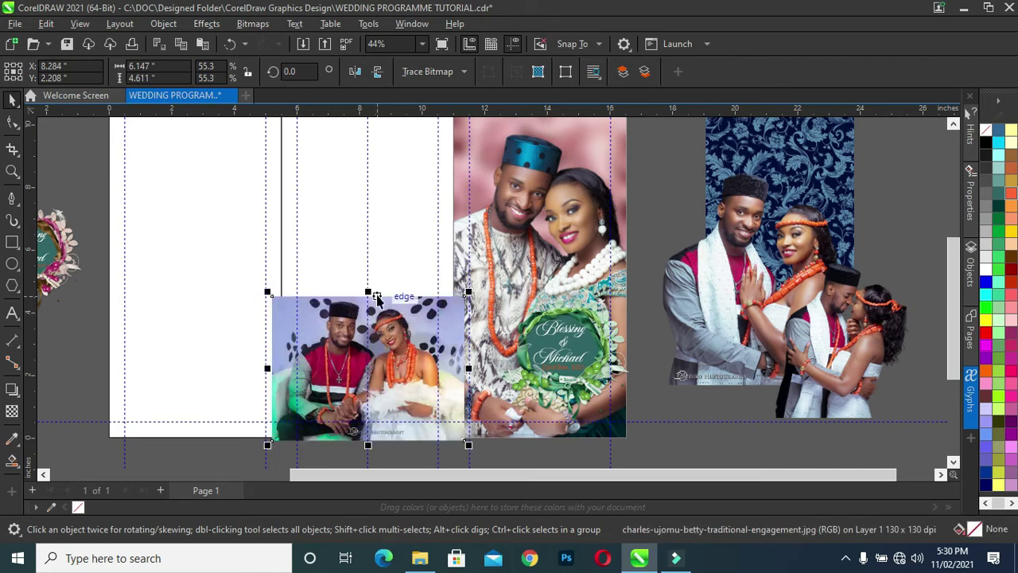
scroll(409, 292, down, 1)
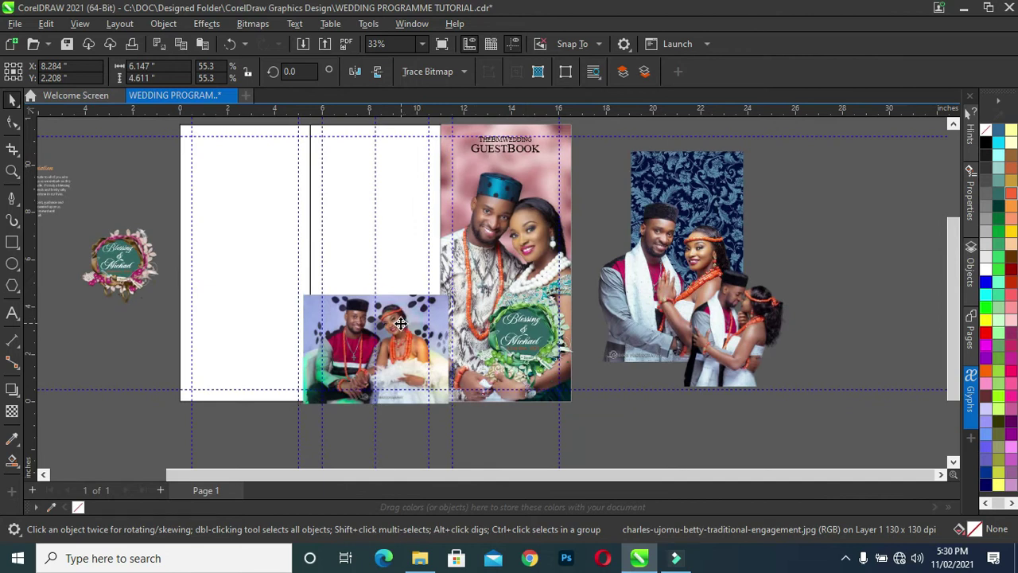
drag(403, 322, 398, 323)
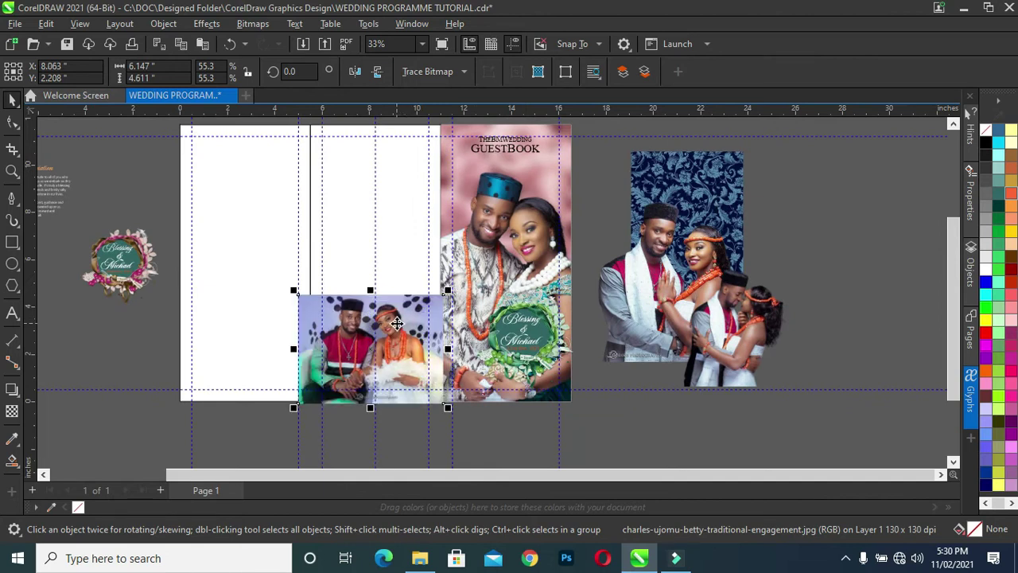
Step: Scale the engagement photo up to about 86.8% and nudge it slightly lower
key(F10)
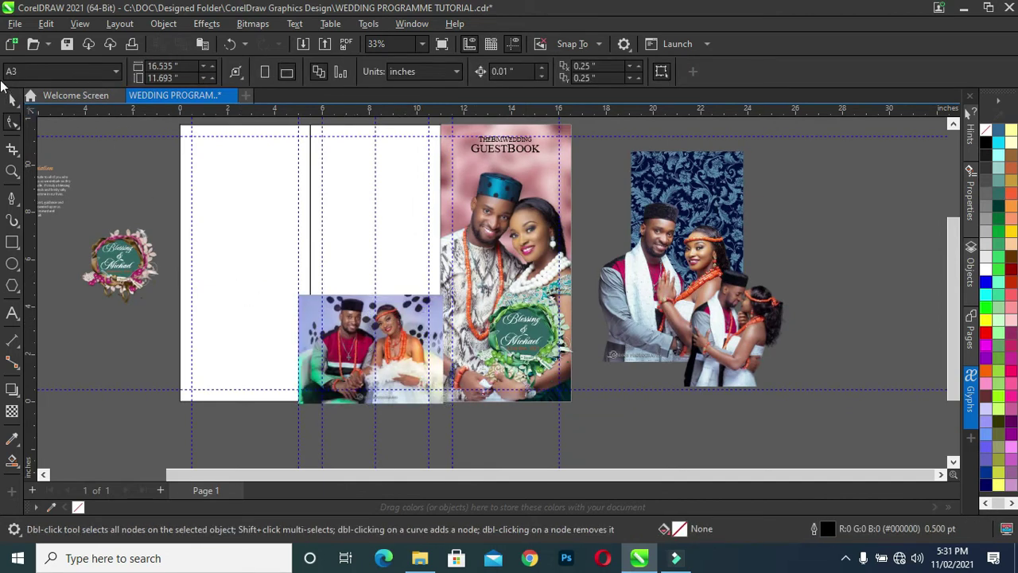
click(12, 99)
click(338, 307)
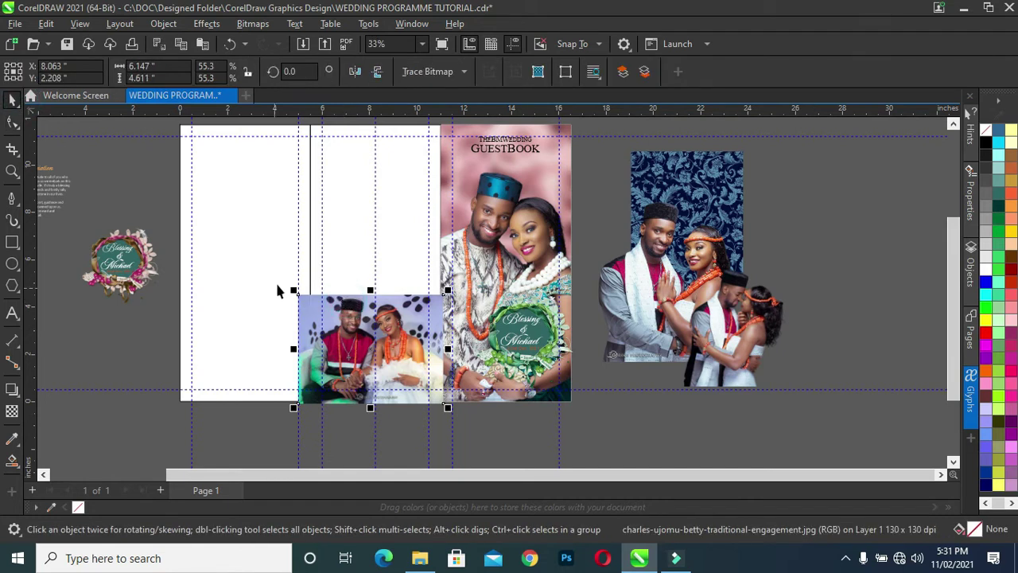
drag(294, 291, 248, 256)
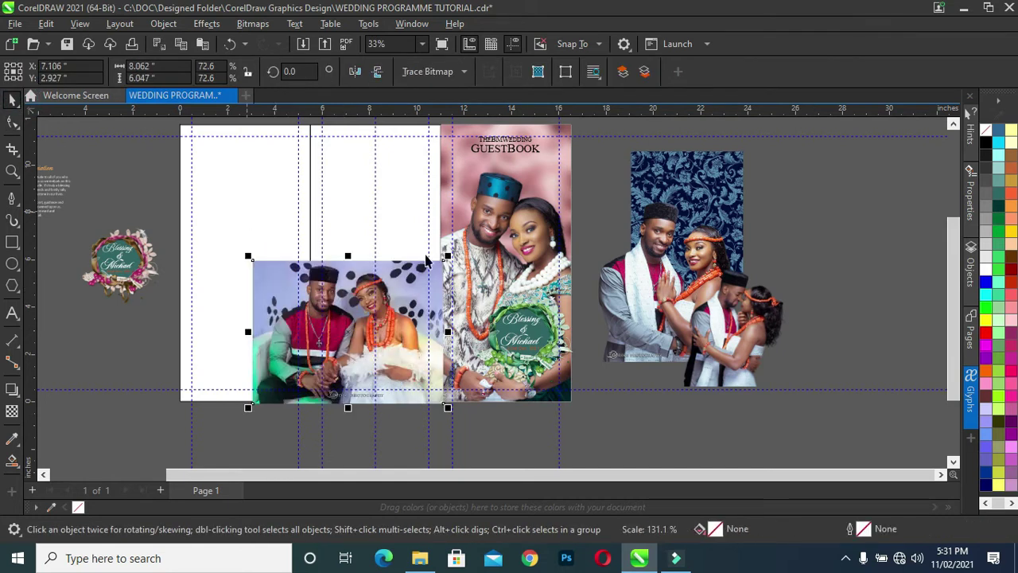
drag(447, 256, 484, 228)
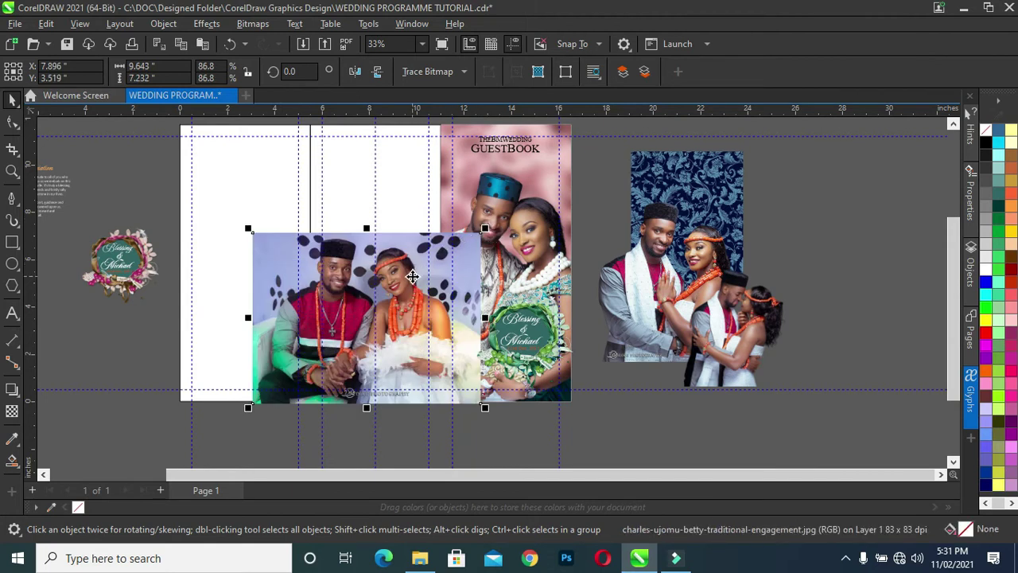
drag(413, 276, 413, 284)
scroll(413, 285, up, 1)
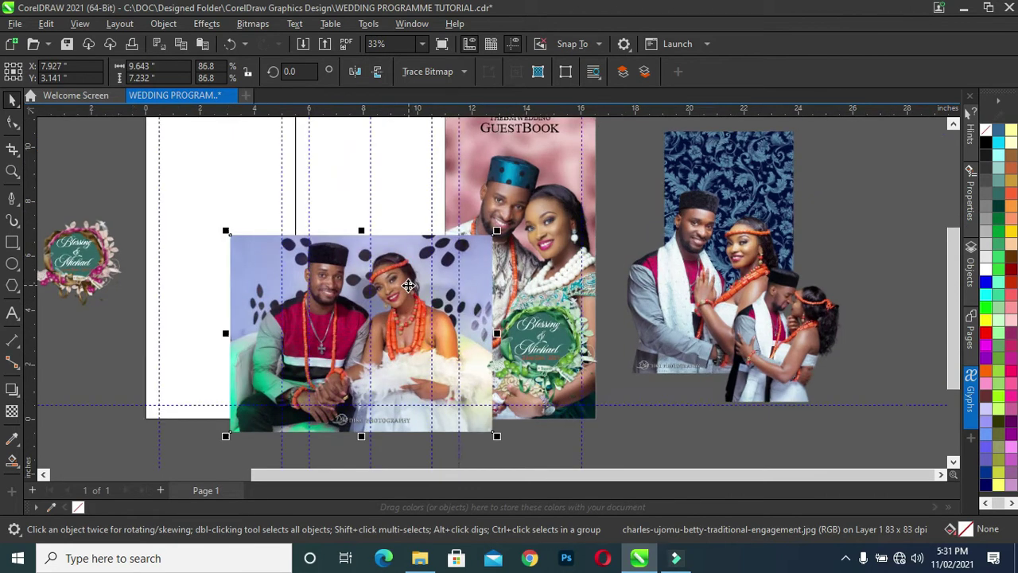
Step: PowerClip the engagement photo inside the middle panel's lower frame
right_click(405, 286)
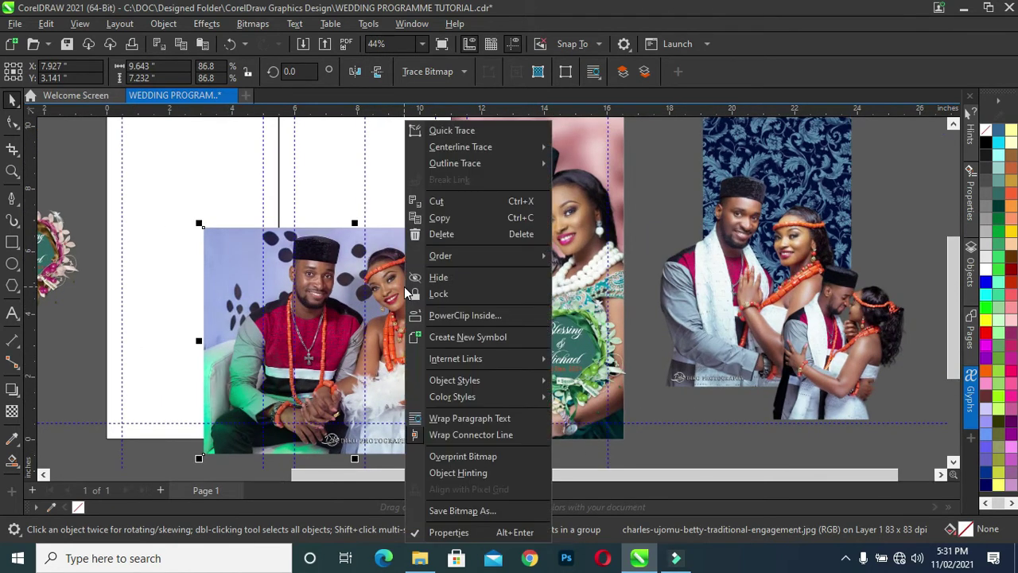
click(445, 315)
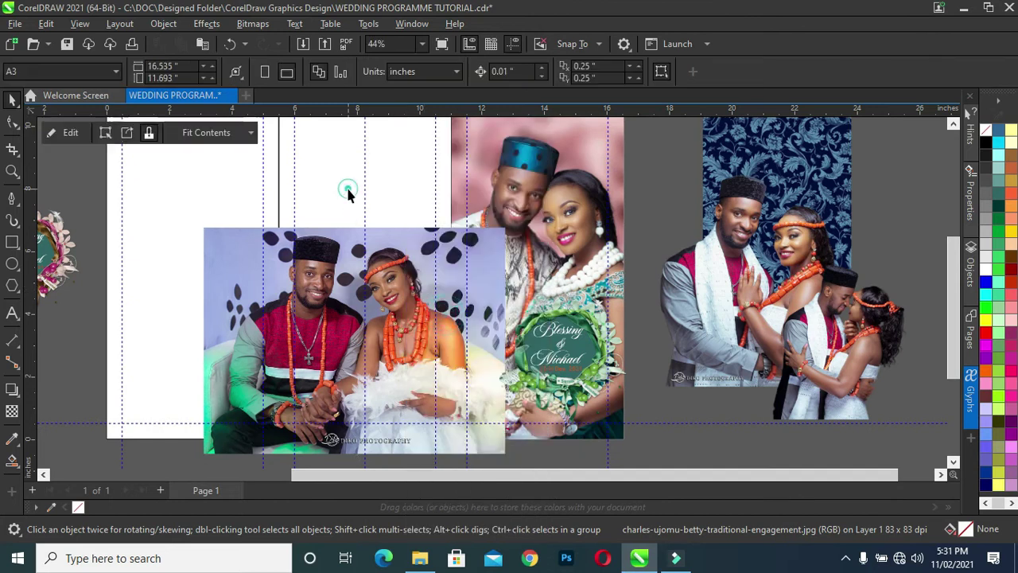
click(346, 189)
scroll(385, 243, down, 1)
scroll(384, 243, down, 1)
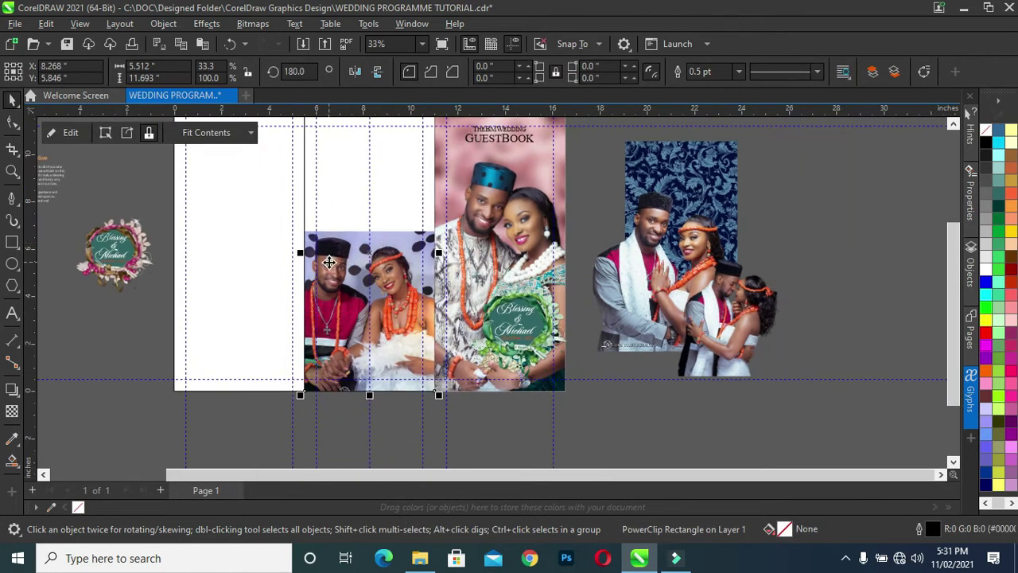
scroll(329, 261, up, 1)
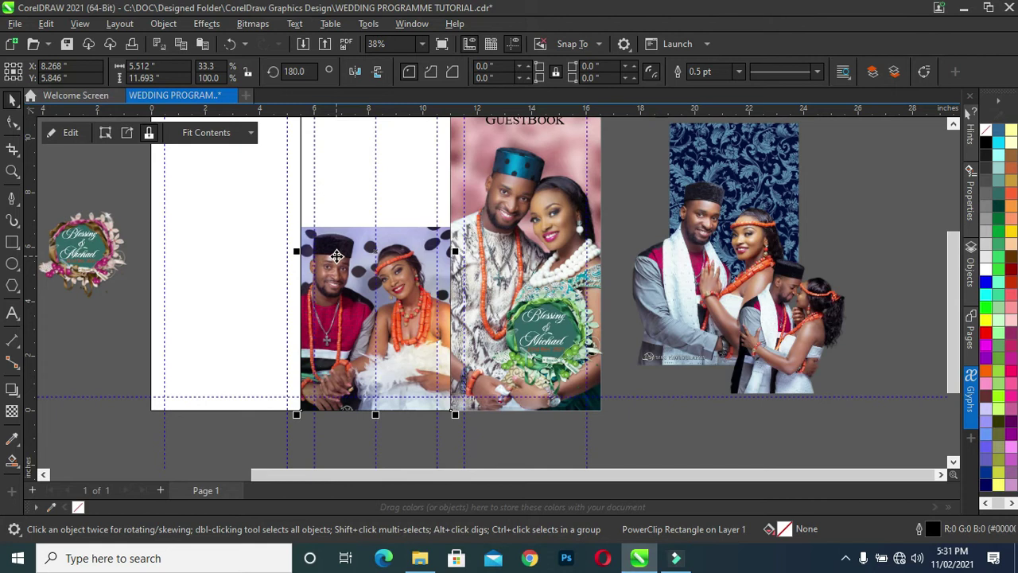
Step: Edit the PowerClip contents, enlarging the photo slightly and recentring it, then finish
click(64, 132)
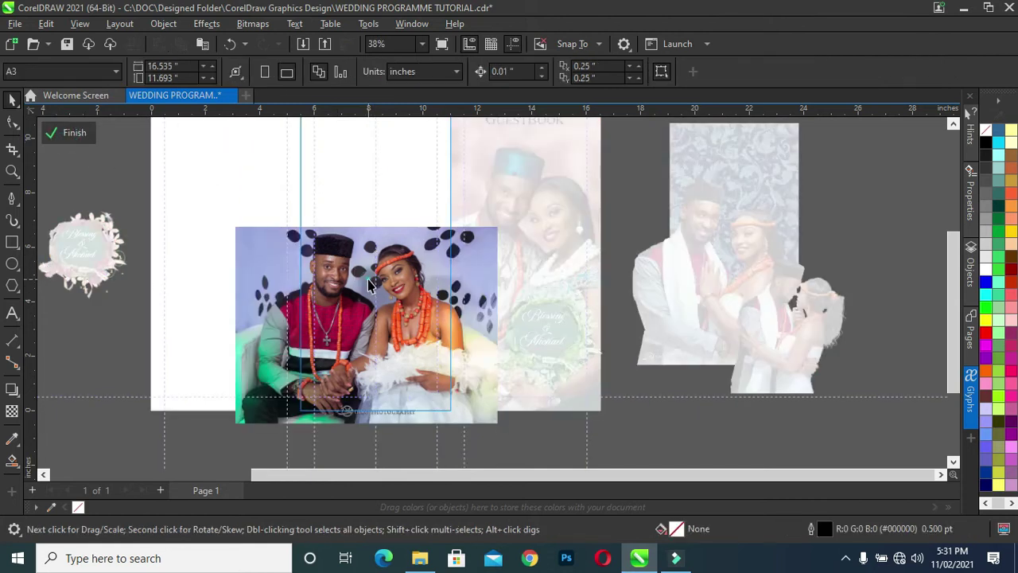
drag(502, 223, 512, 215)
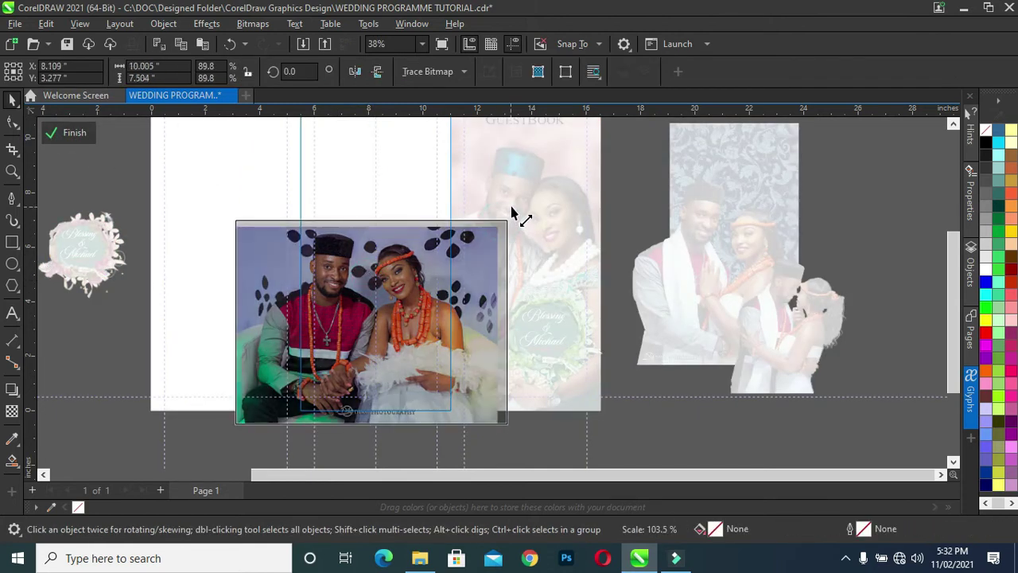
drag(397, 249, 395, 246)
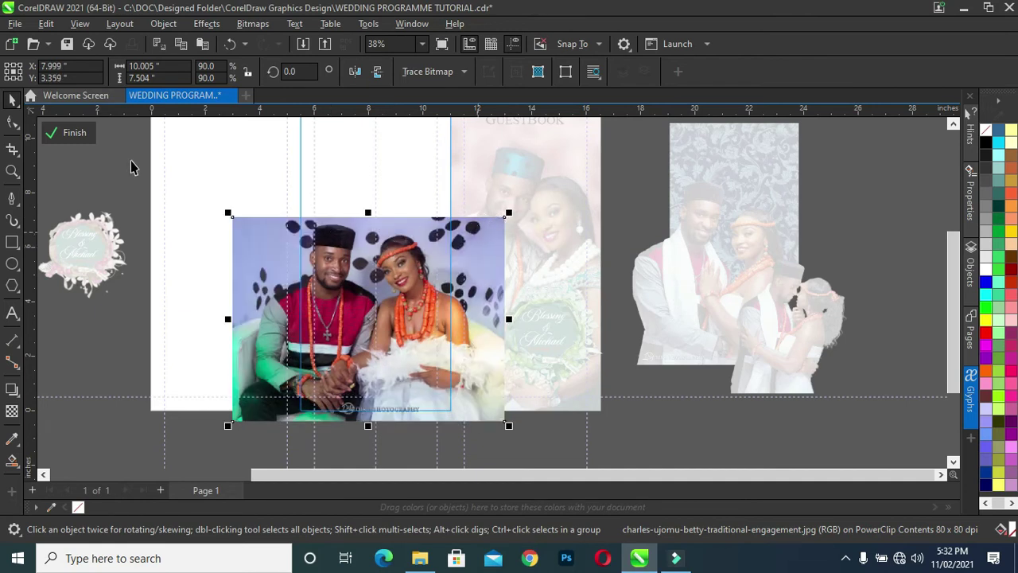
click(72, 133)
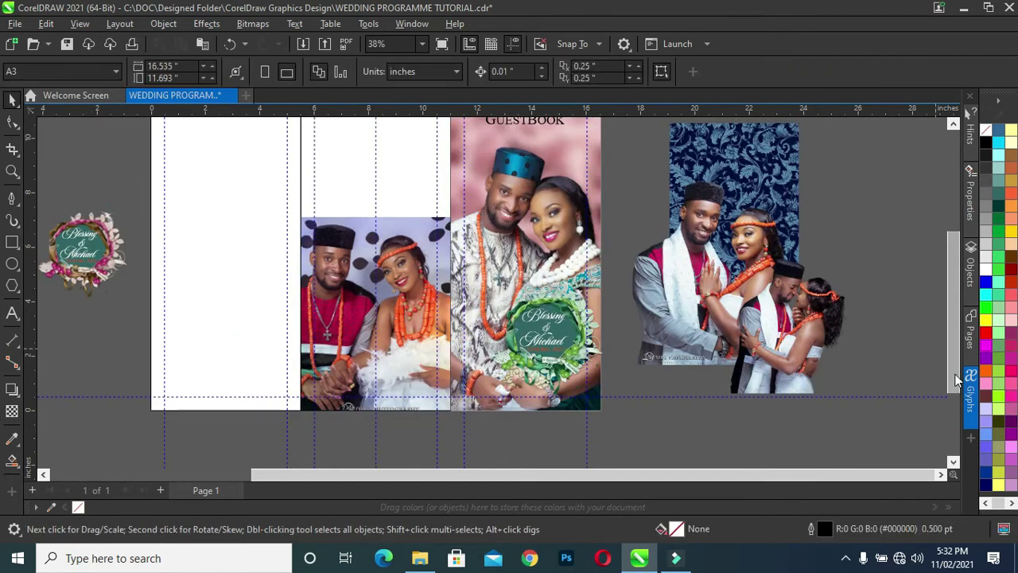
scroll(950, 363, up, 2)
click(427, 252)
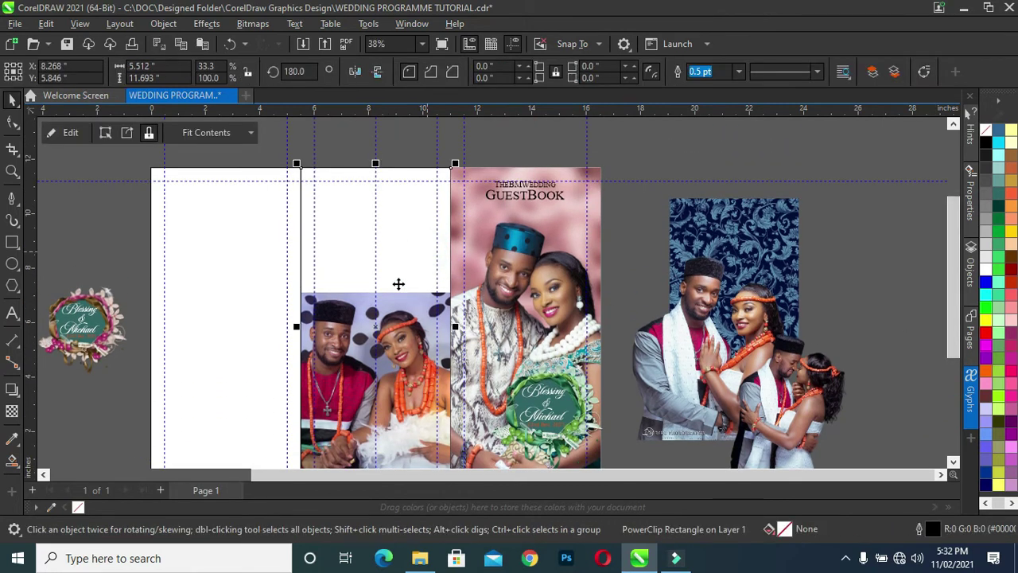
click(125, 432)
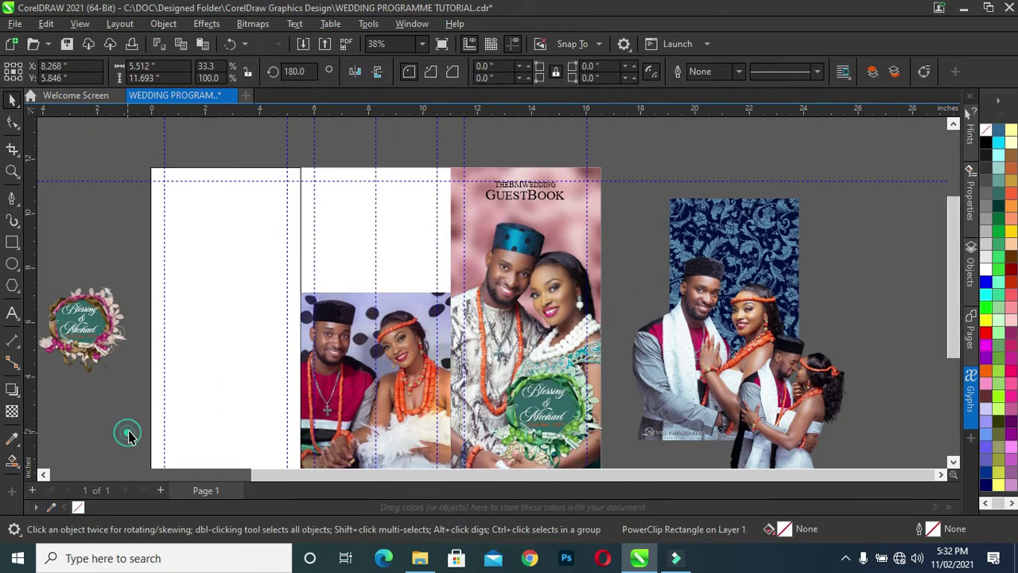
scroll(388, 246, down, 1)
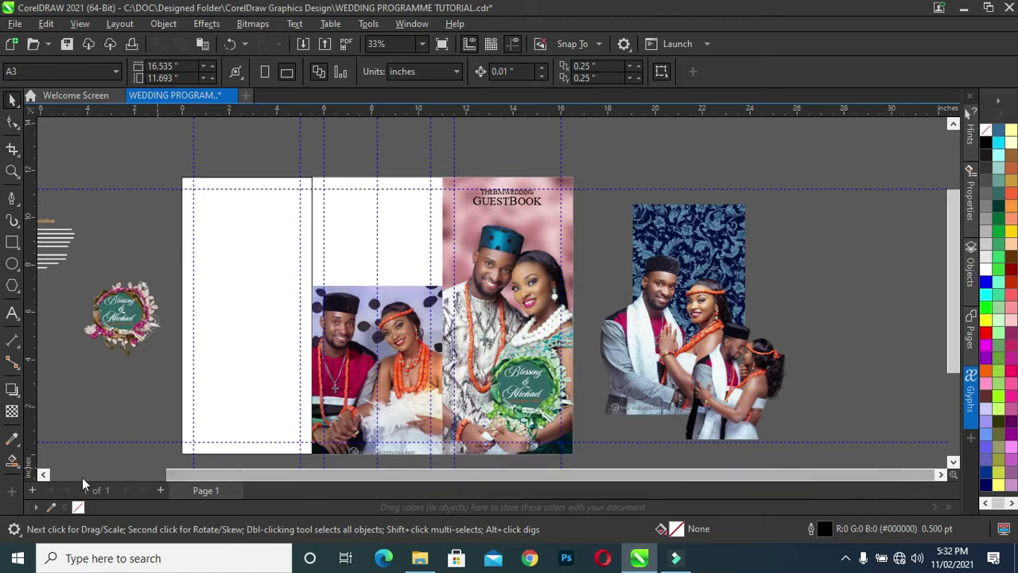
Step: Draw an eight-sided polygon on the page
click(50, 473)
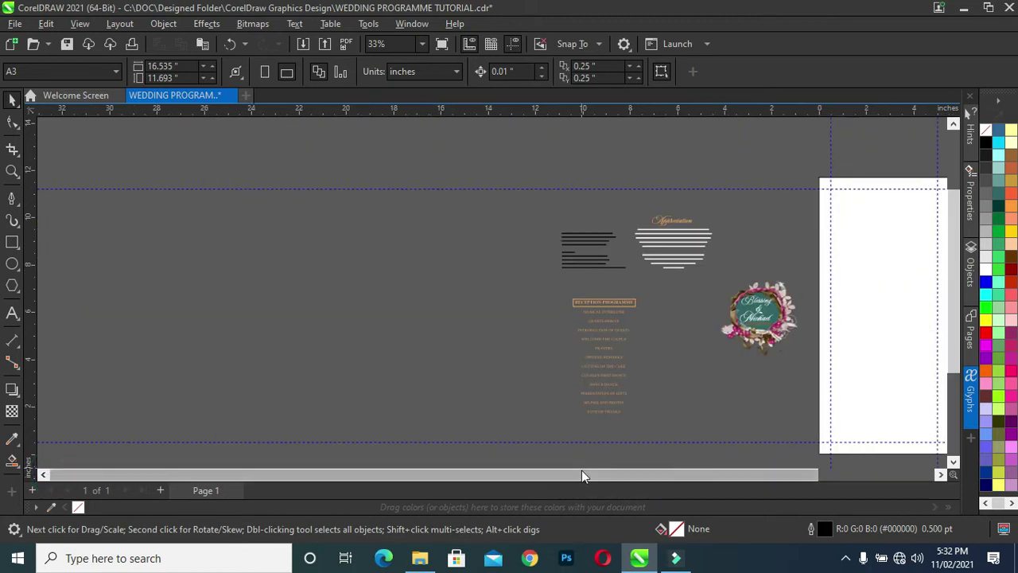
drag(581, 475, 646, 479)
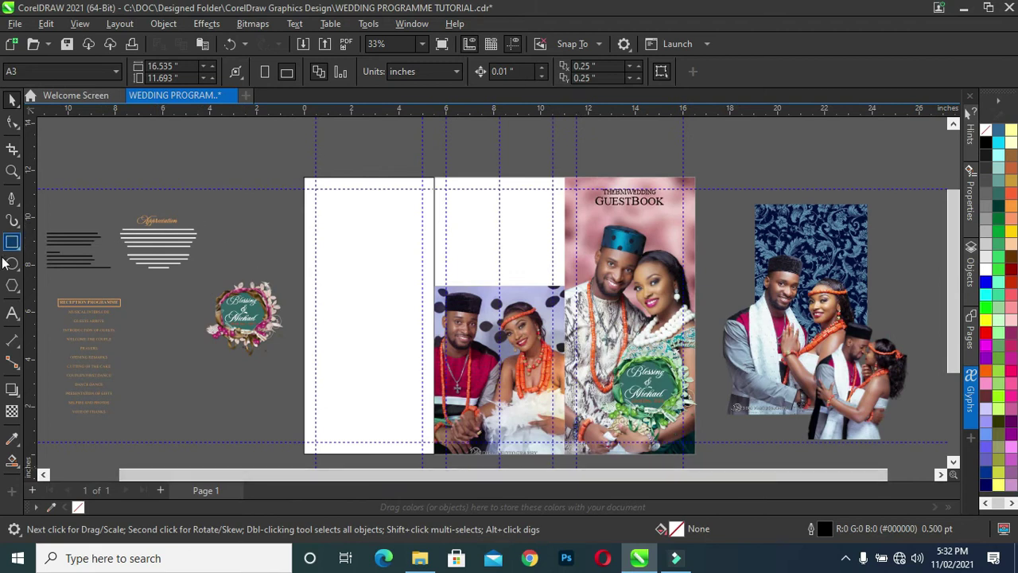
click(13, 285)
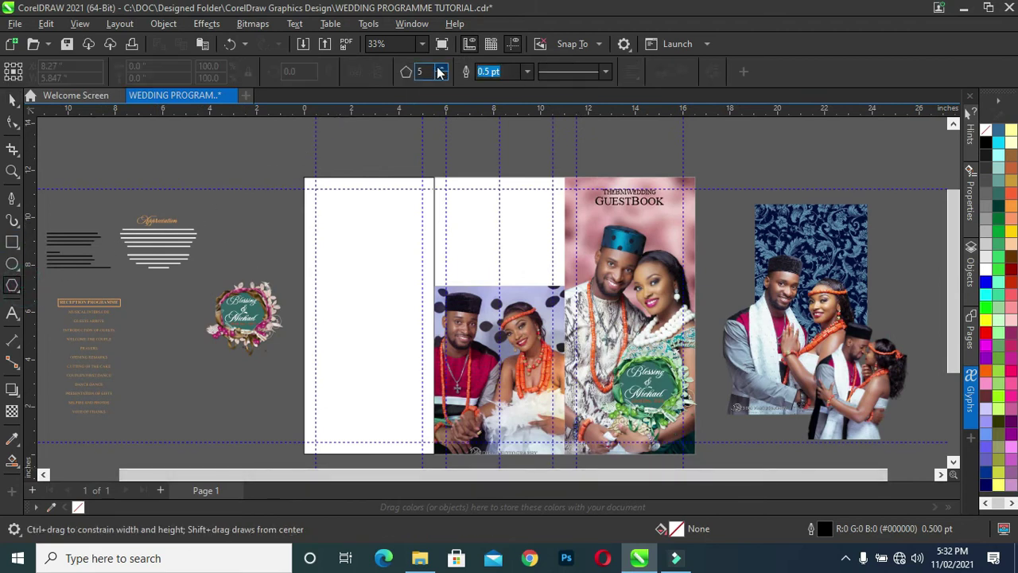
click(443, 70)
drag(329, 143, 418, 208)
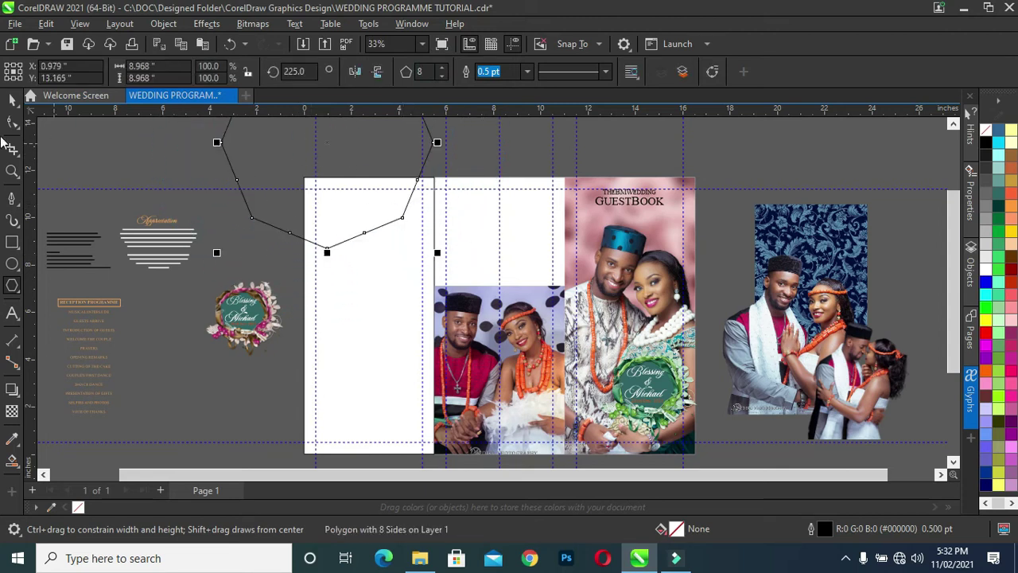
Step: Scale the octagon to 39% and centre it in the middle panel's upper area
click(11, 98)
drag(357, 155, 426, 233)
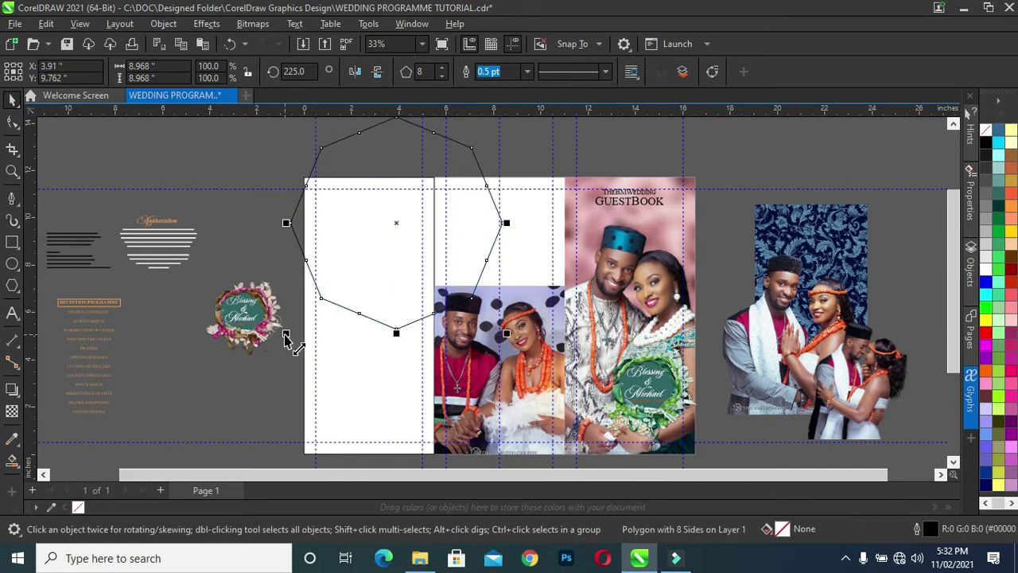
drag(287, 338, 418, 263)
mouse_move(479, 159)
mouse_down()
mouse_move(516, 244)
mouse_move(489, 236)
mouse_up()
scroll(457, 242, up, 3)
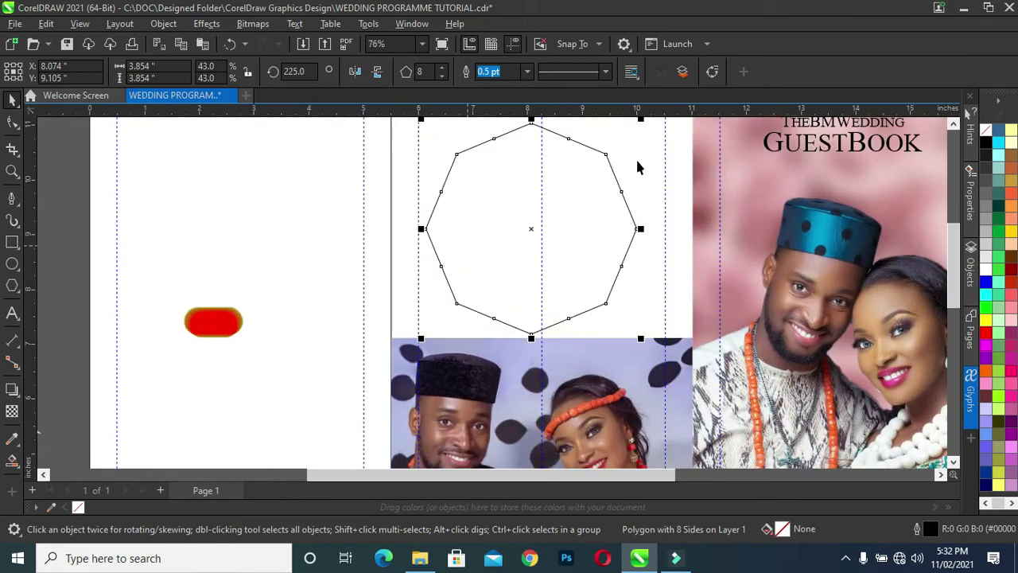
scroll(637, 167, up, 2)
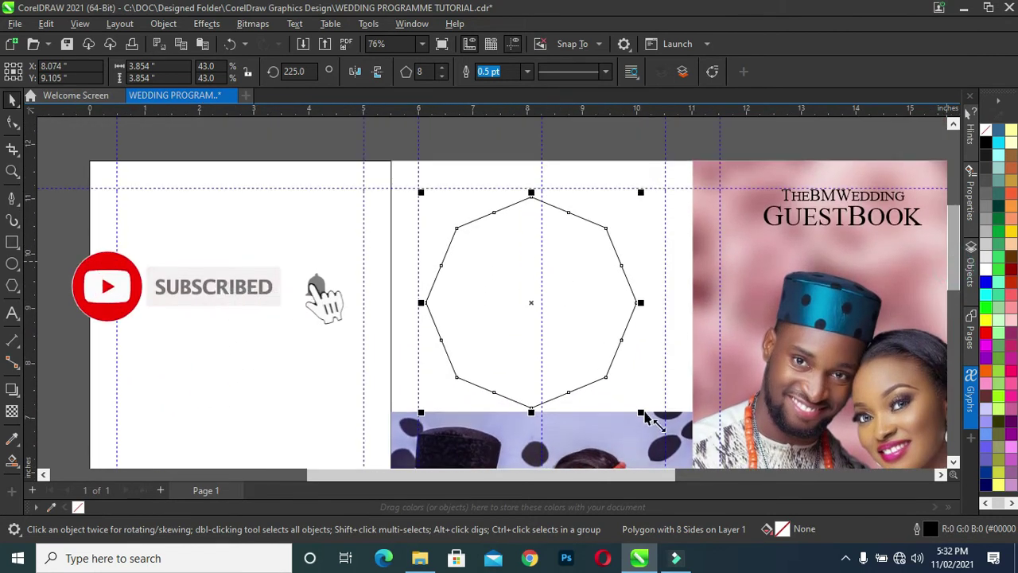
drag(645, 416, 629, 398)
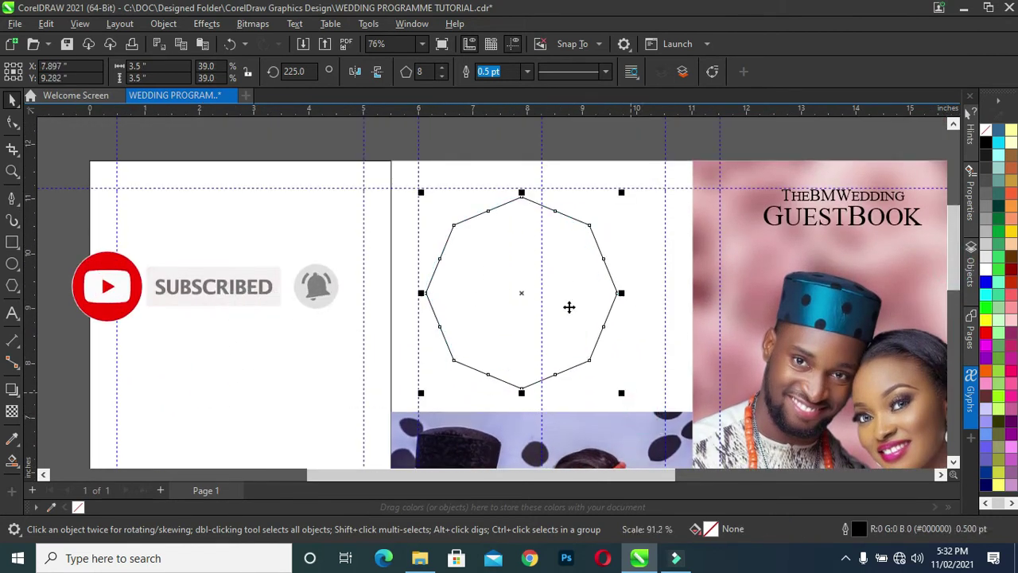
drag(569, 306, 589, 316)
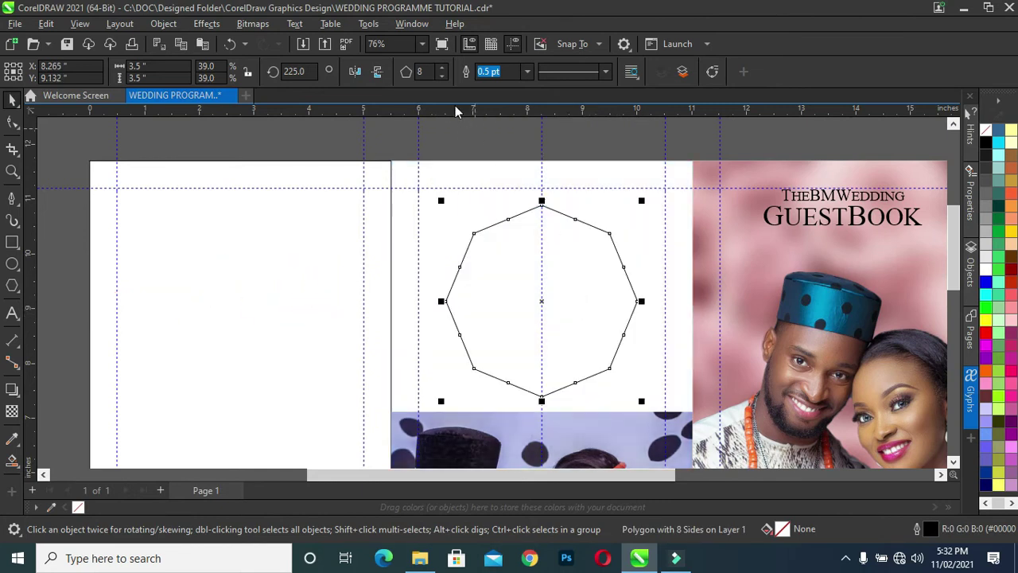
click(13, 123)
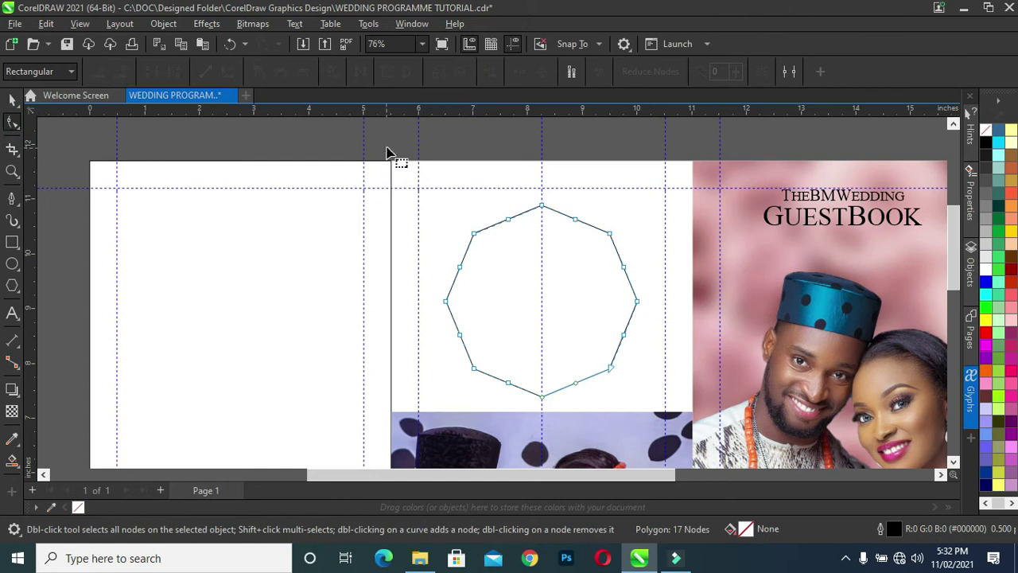
Step: Convert the octagon's right-side segment to a curve and drag its node left to bend it
drag(655, 414, 561, 376)
click(625, 337)
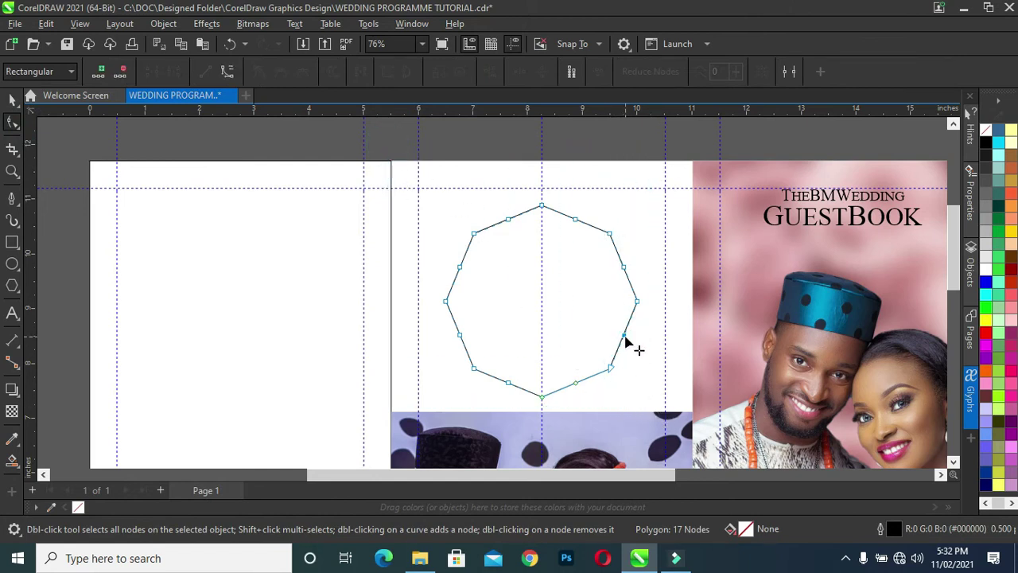
click(229, 72)
mouse_move(623, 337)
mouse_down()
mouse_move(622, 326)
mouse_move(614, 353)
mouse_up()
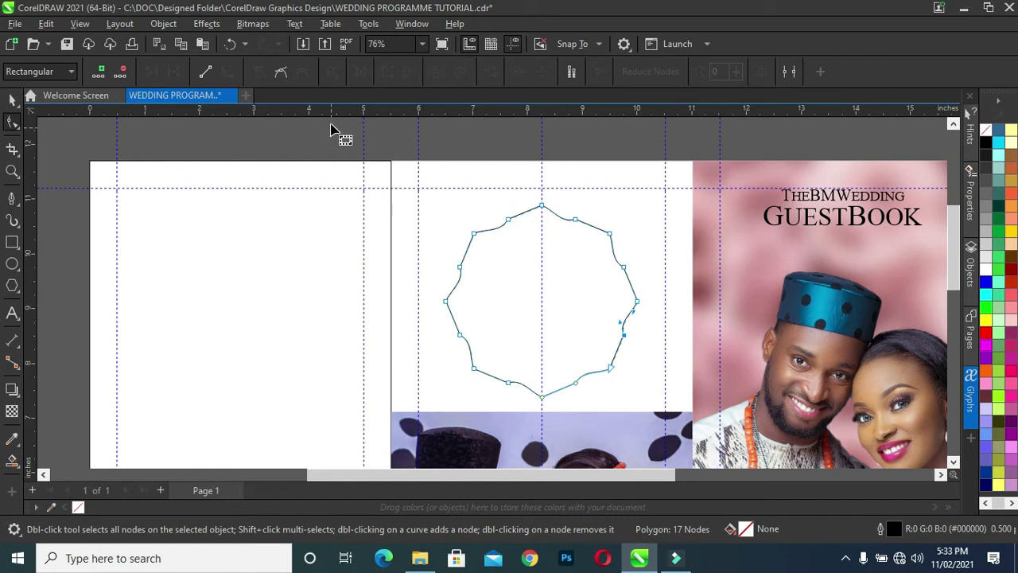
Step: Remove extra polygon nodes and bend the top-left curves into a smooth scalloped outline
double_click(509, 221)
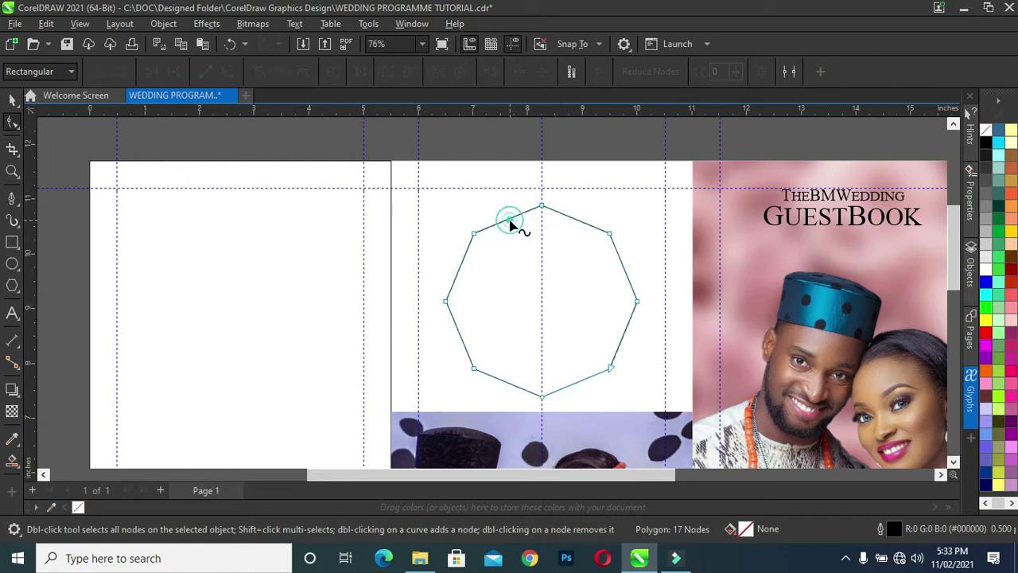
key(ctrl+z)
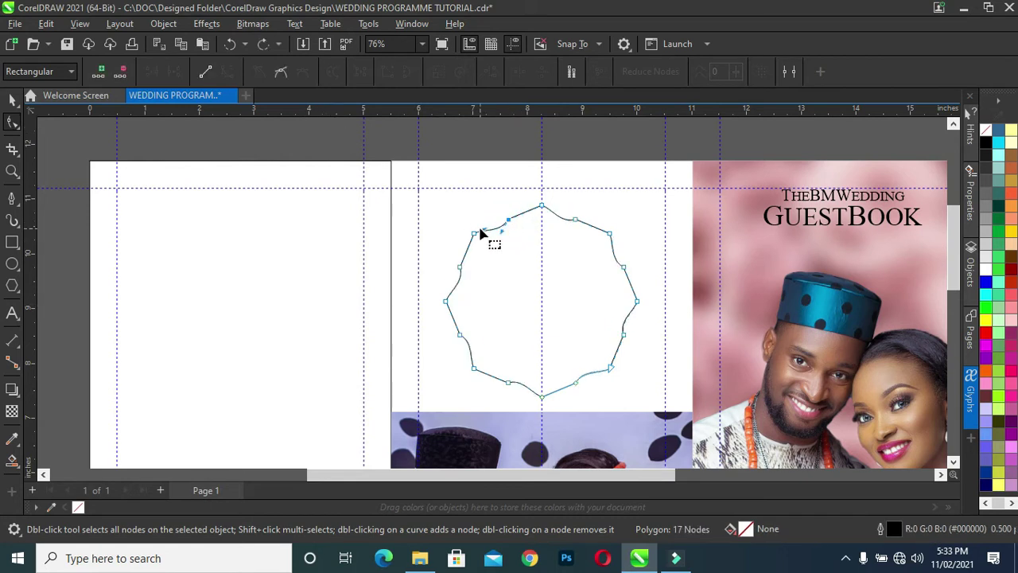
click(507, 220)
click(474, 234)
double_click(474, 234)
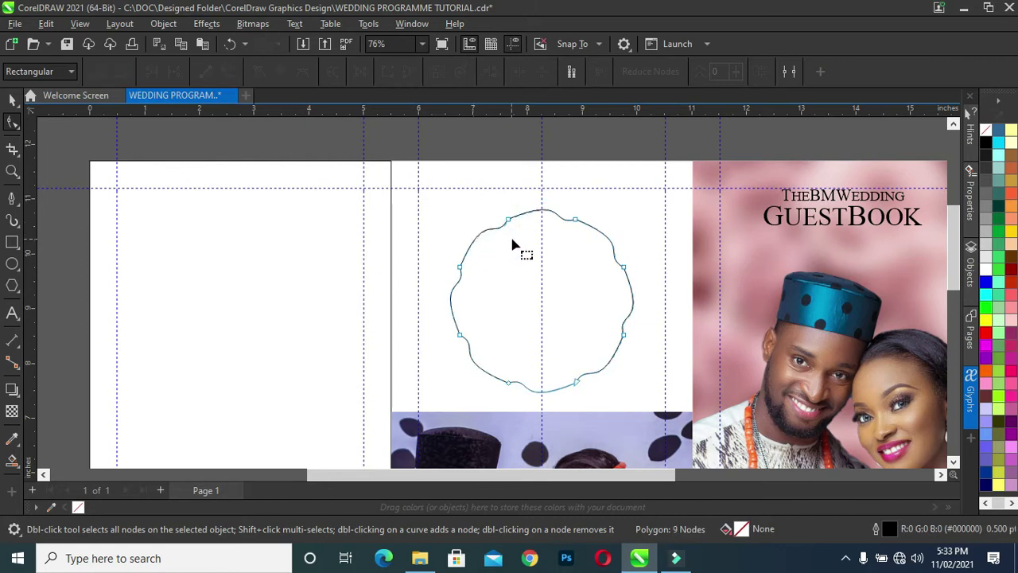
click(509, 221)
drag(485, 212, 480, 215)
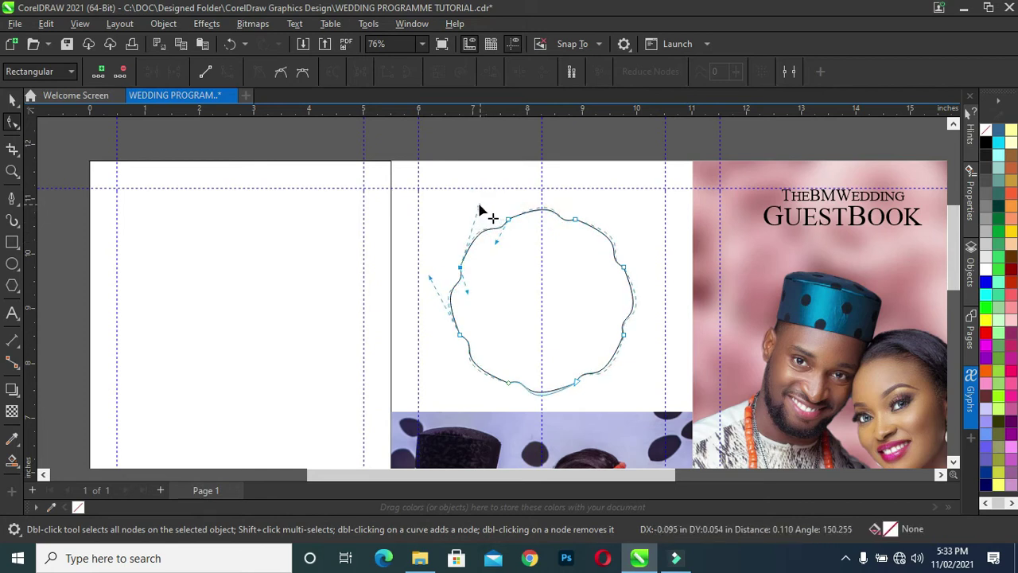
mouse_move(481, 215)
mouse_down()
mouse_move(488, 249)
mouse_move(501, 251)
mouse_up()
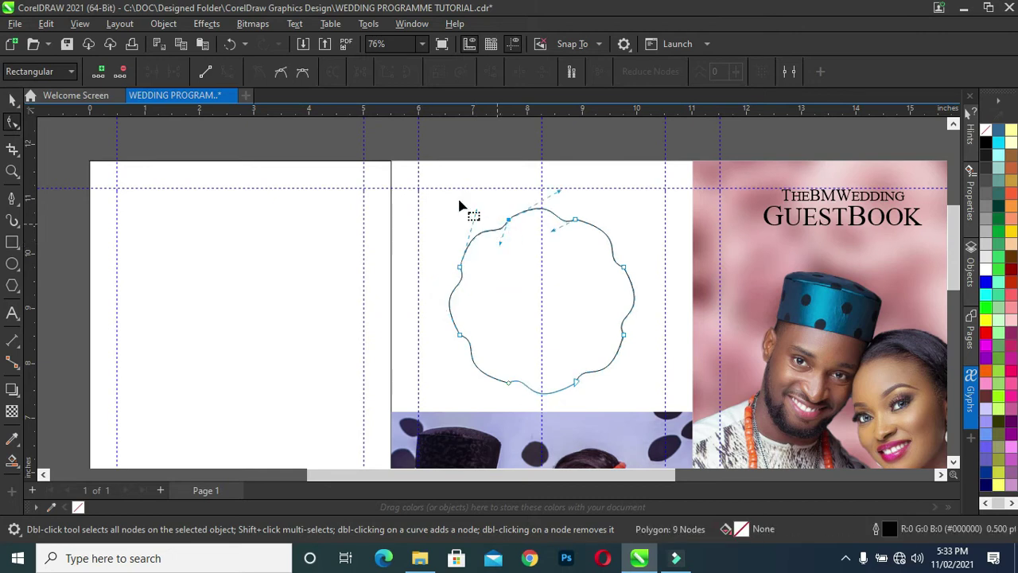
click(12, 99)
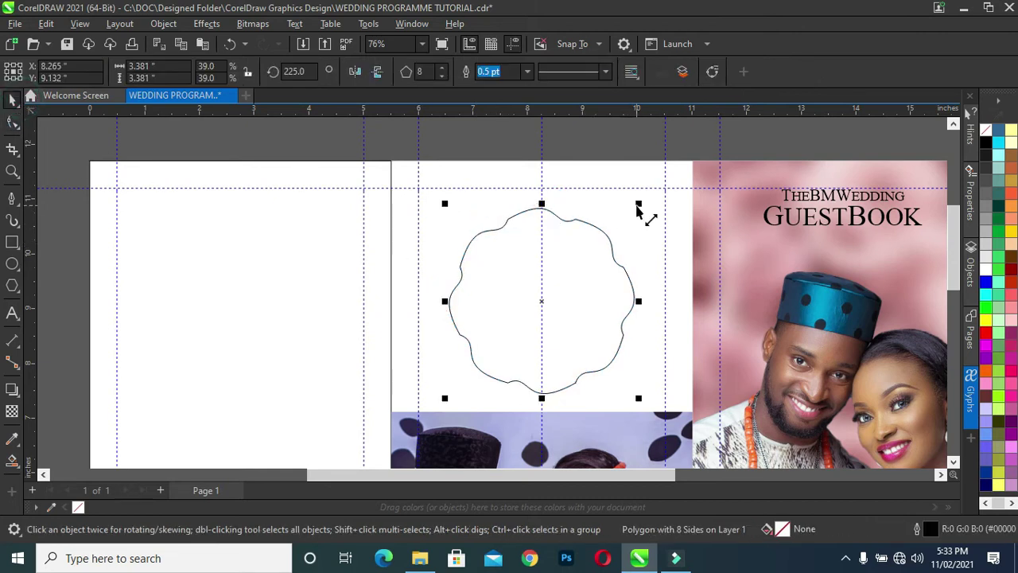
Step: Fill the wavy badge with deep pink #DB3585 sampled from the bride's lips
click(529, 266)
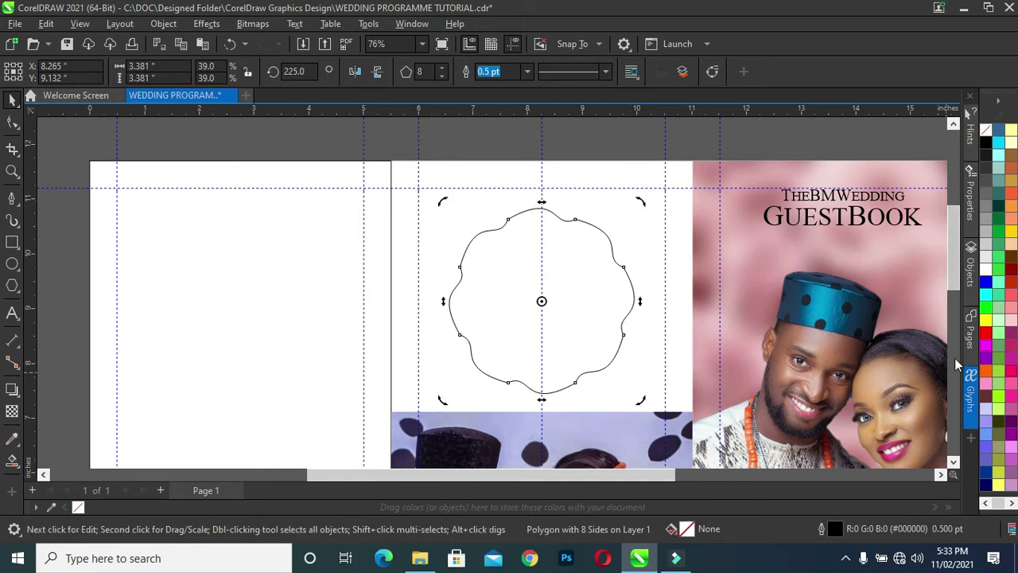
scroll(957, 289, down, 2)
scroll(958, 289, down, 1)
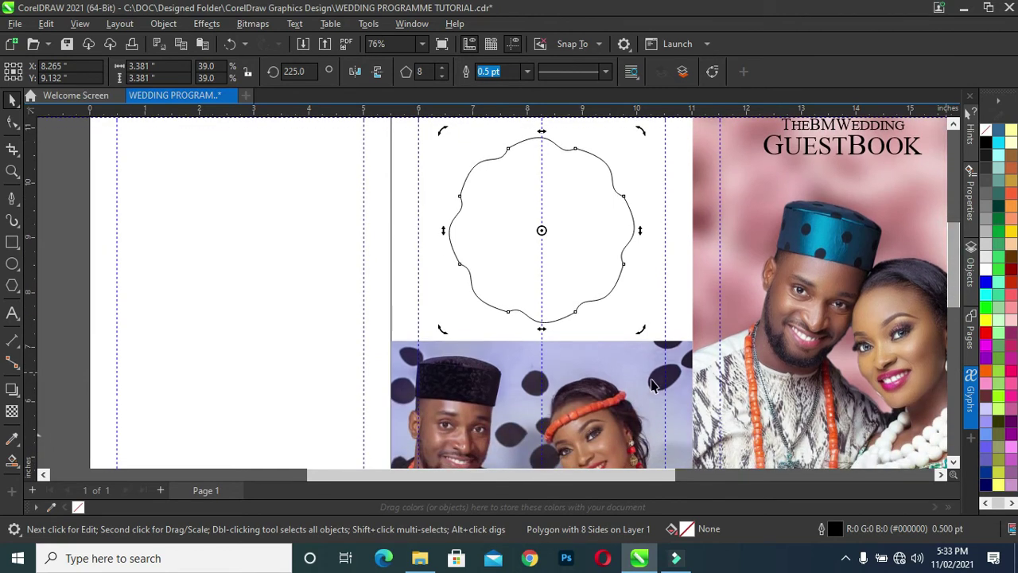
click(11, 443)
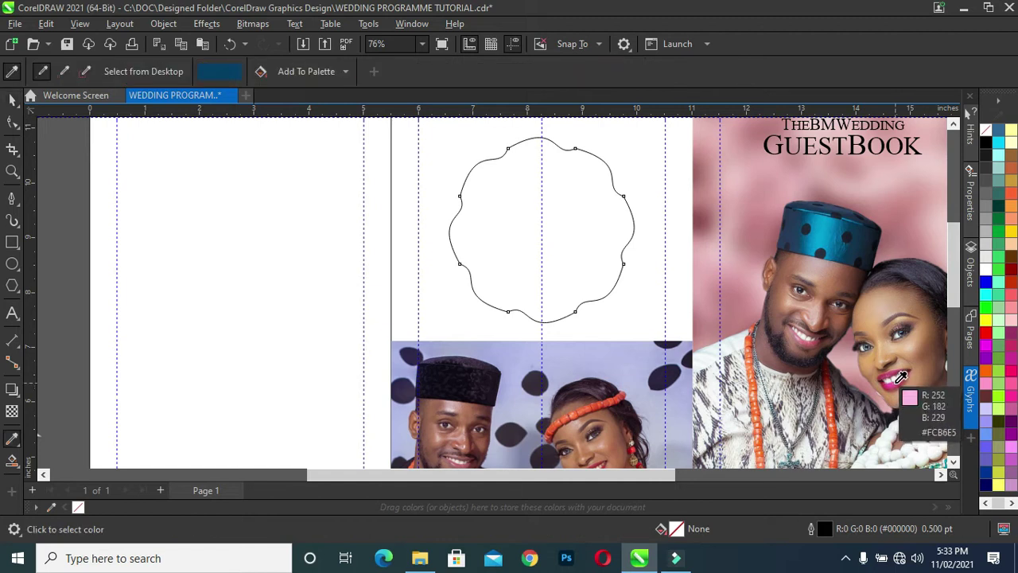
click(893, 376)
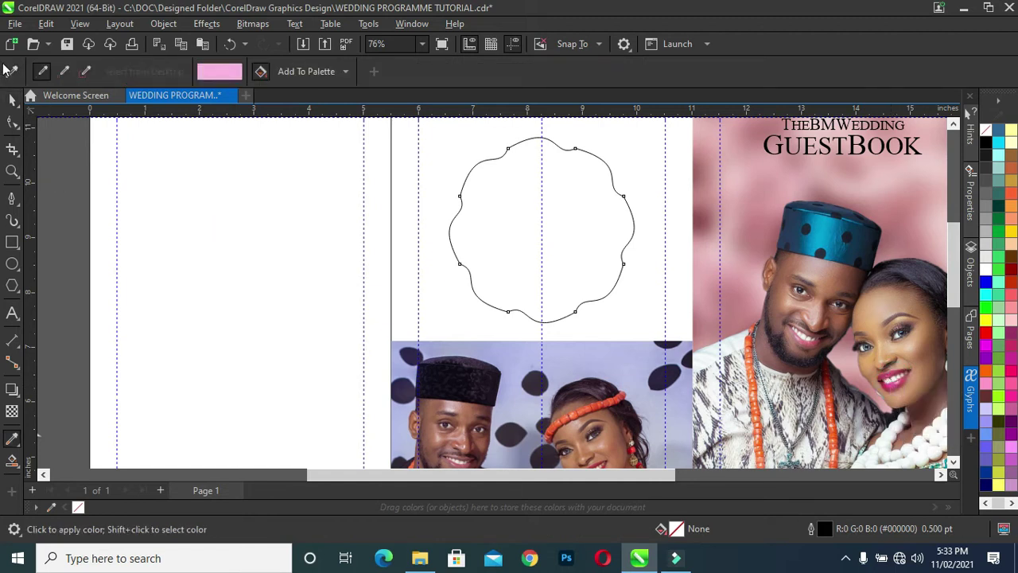
click(11, 70)
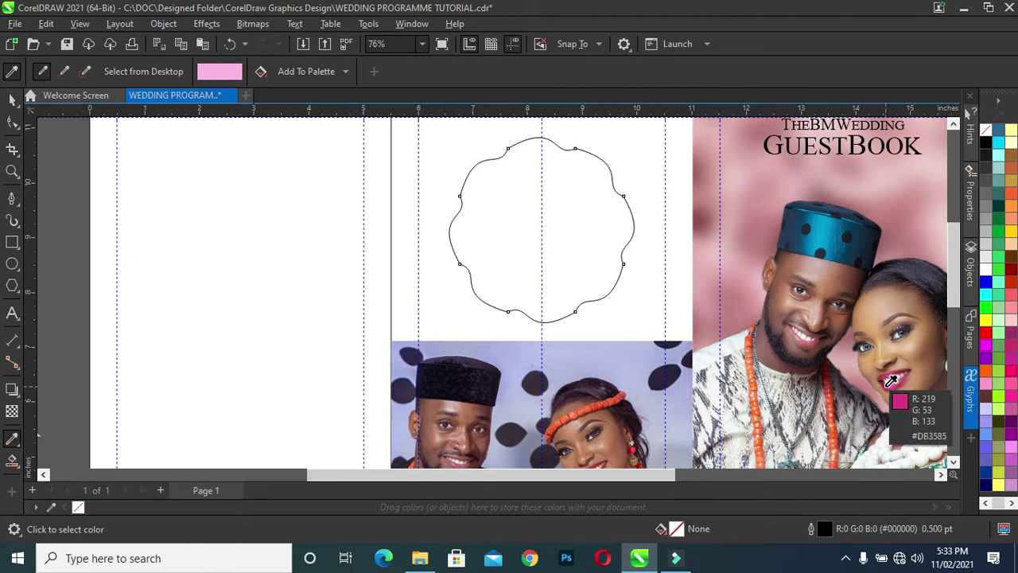
click(890, 383)
click(509, 229)
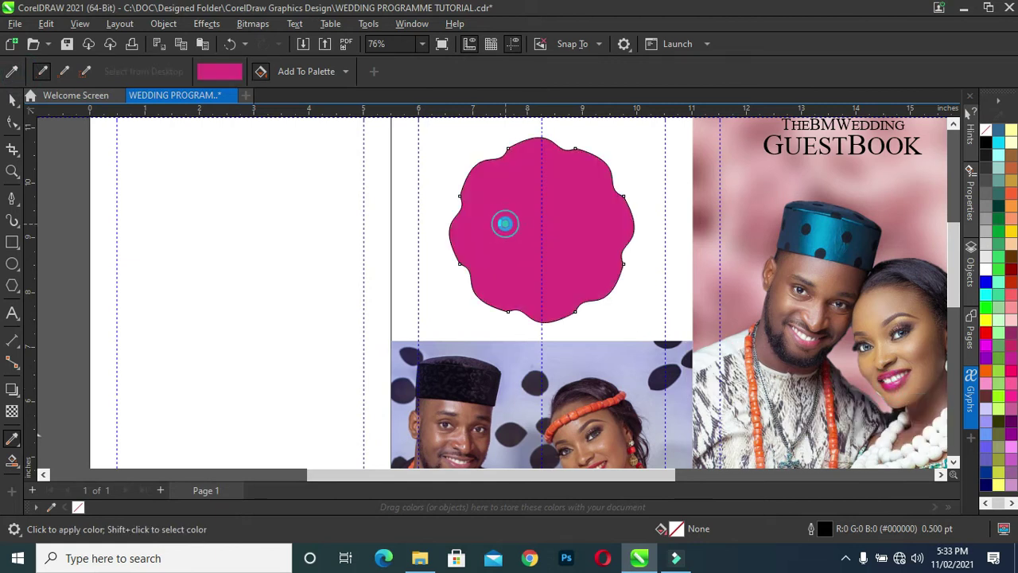
click(13, 100)
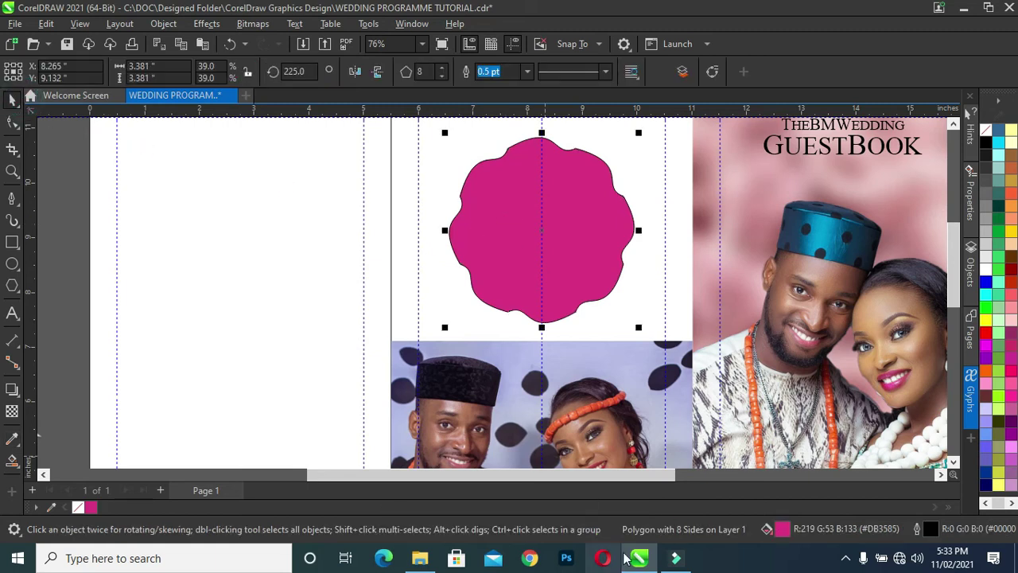
Step: Darken the badge's fill from pink to deep maroon #8A0043 in the fill colour dialog
double_click(782, 530)
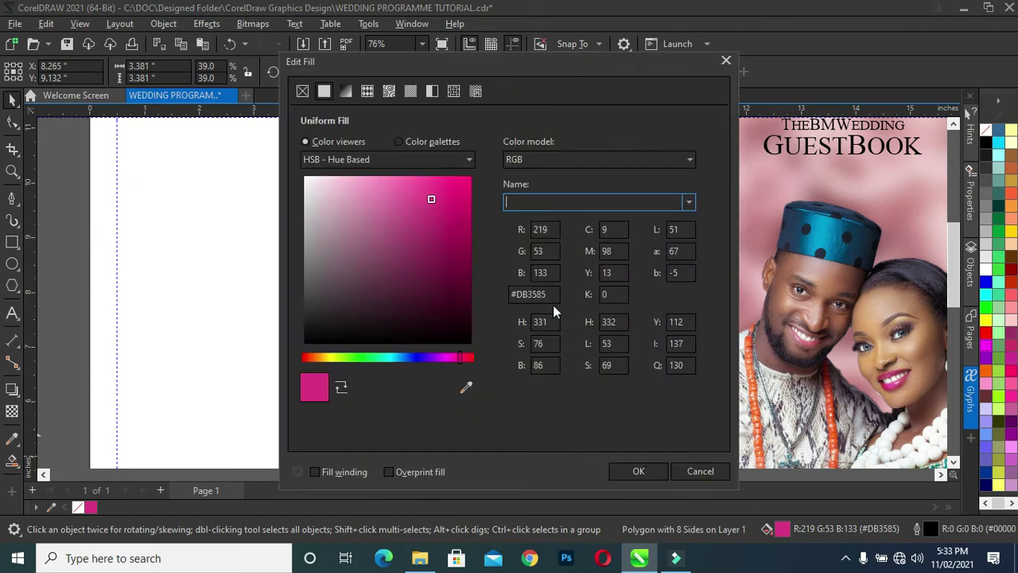
drag(467, 244, 472, 247)
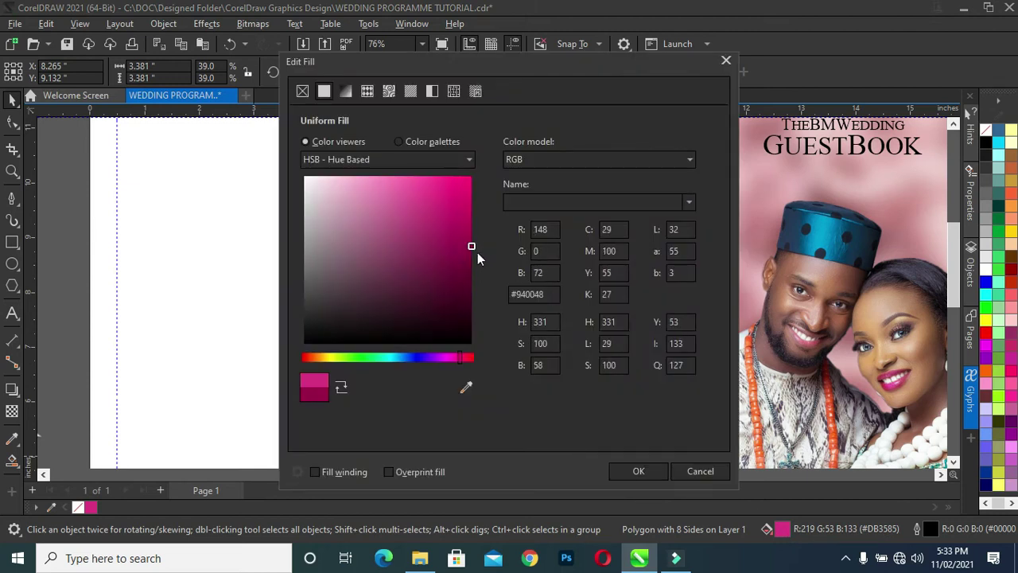
click(632, 471)
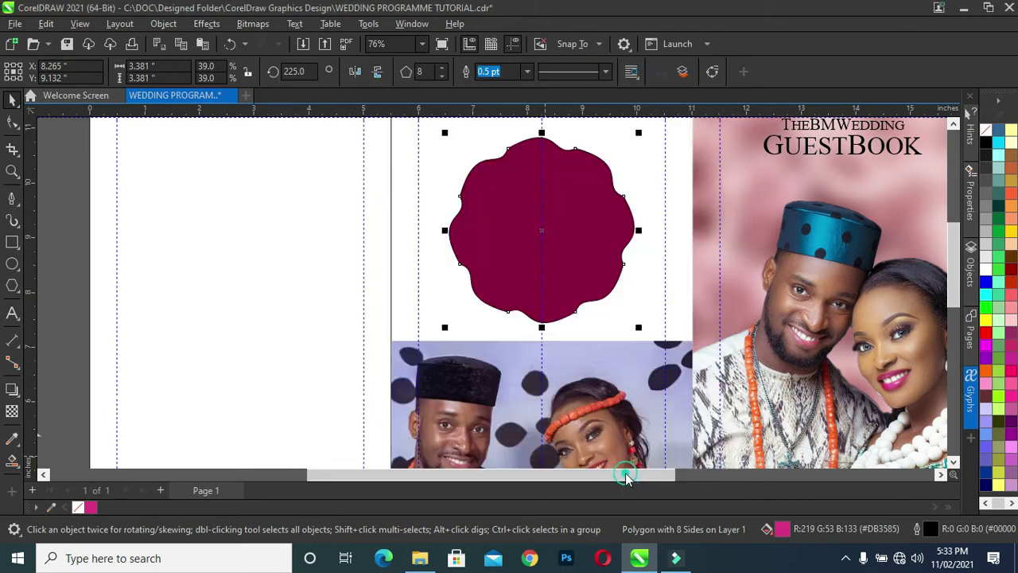
click(547, 257)
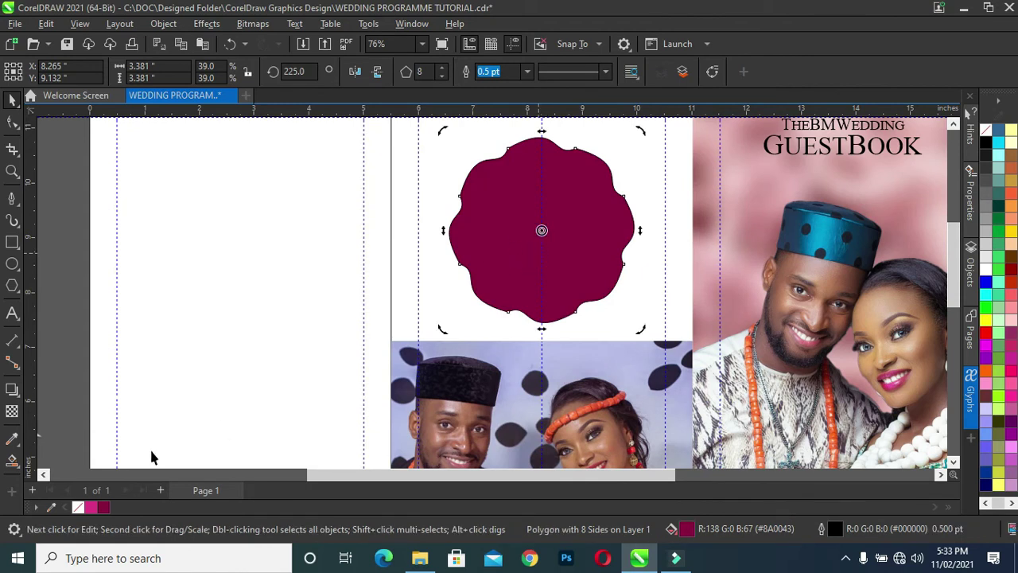
Step: Remove the badge's outline, rotate it slightly and enlarge it a little
right_click(78, 508)
click(75, 374)
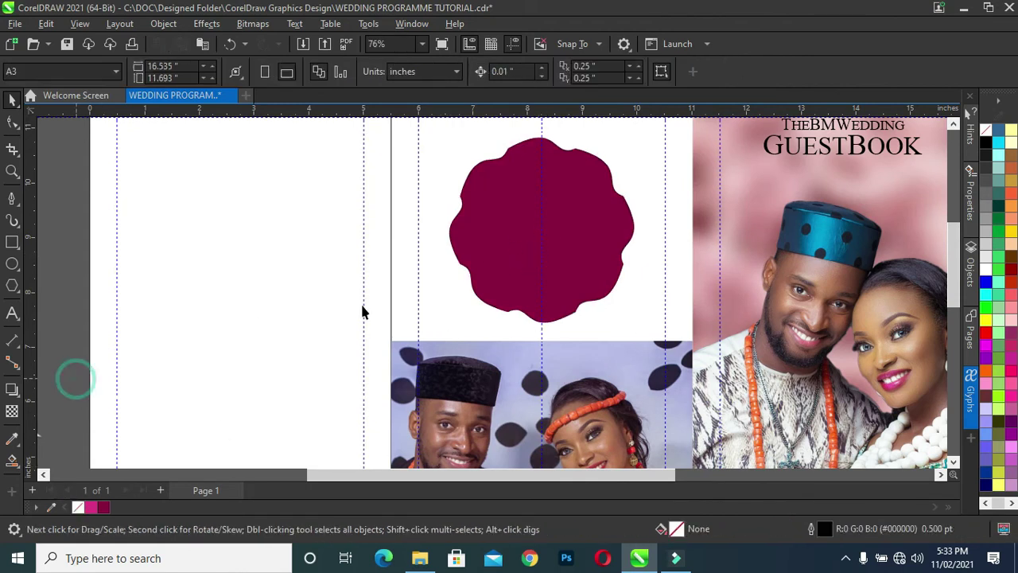
click(513, 186)
click(589, 202)
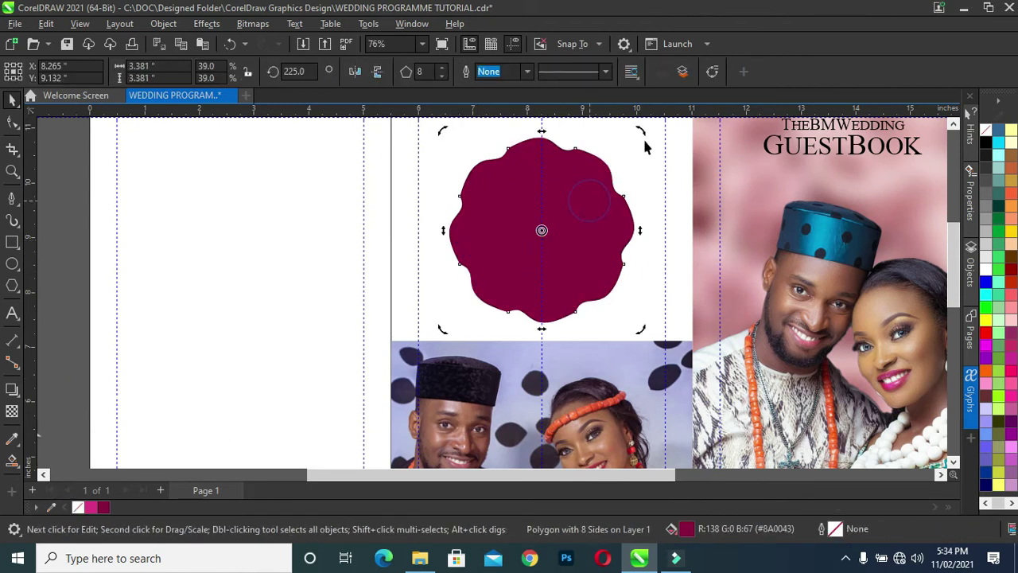
click(644, 135)
drag(644, 135, 638, 151)
click(604, 192)
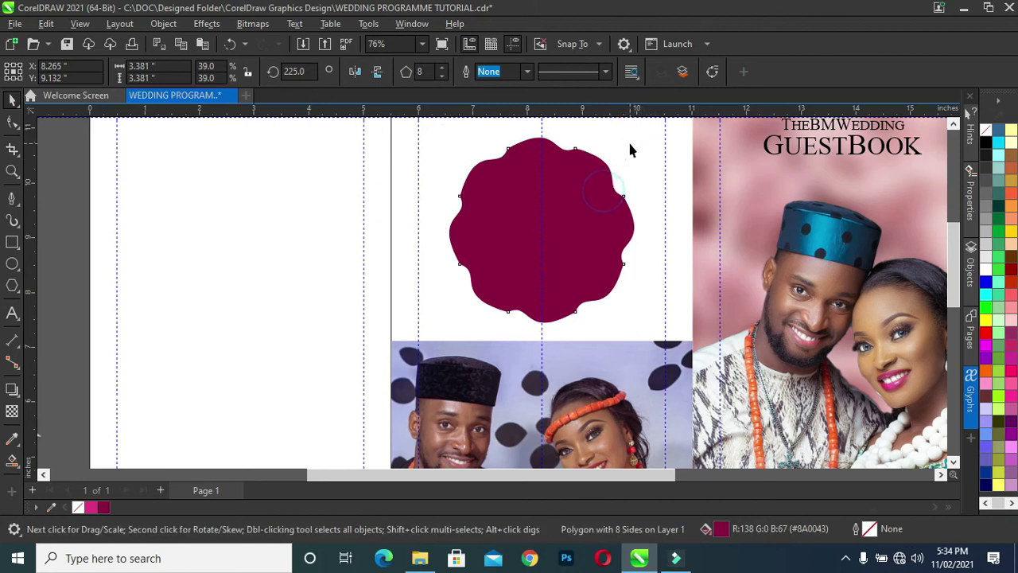
mouse_move(639, 326)
mouse_down()
mouse_move(650, 340)
mouse_move(643, 336)
mouse_up()
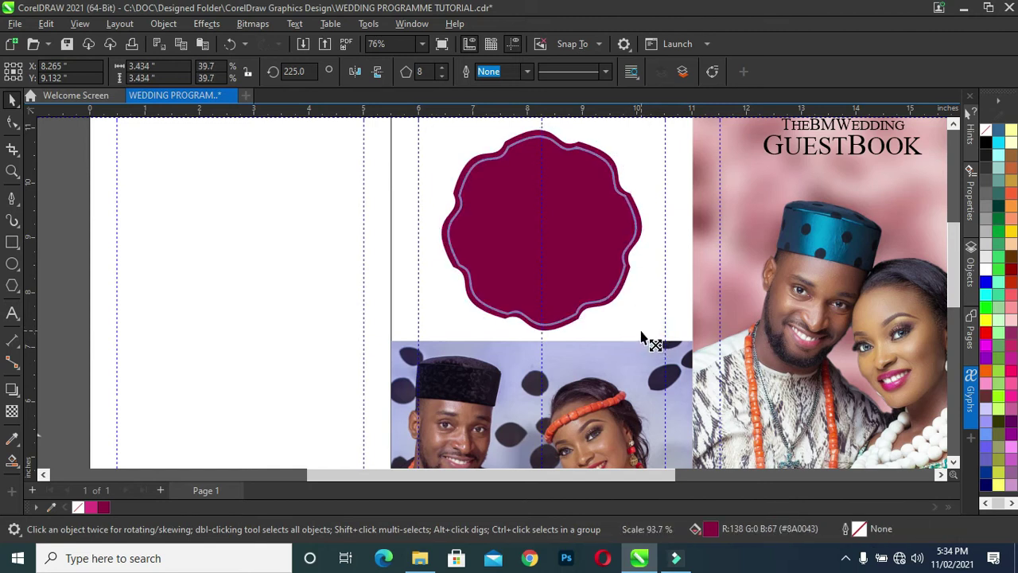
click(589, 252)
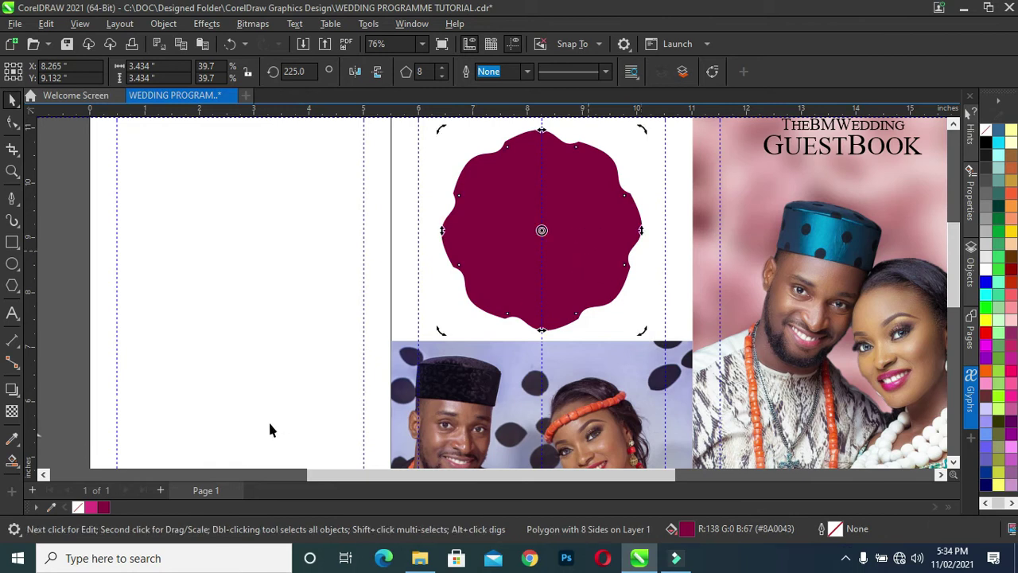
Step: Give the badge a 2.0 pt white outline and rotate it to about 208.7°
click(525, 73)
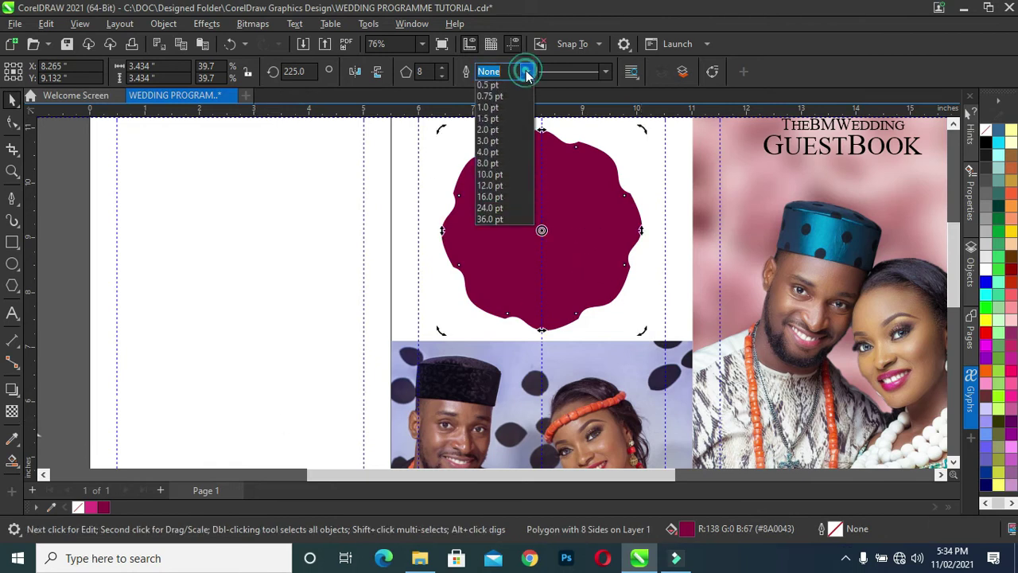
click(505, 153)
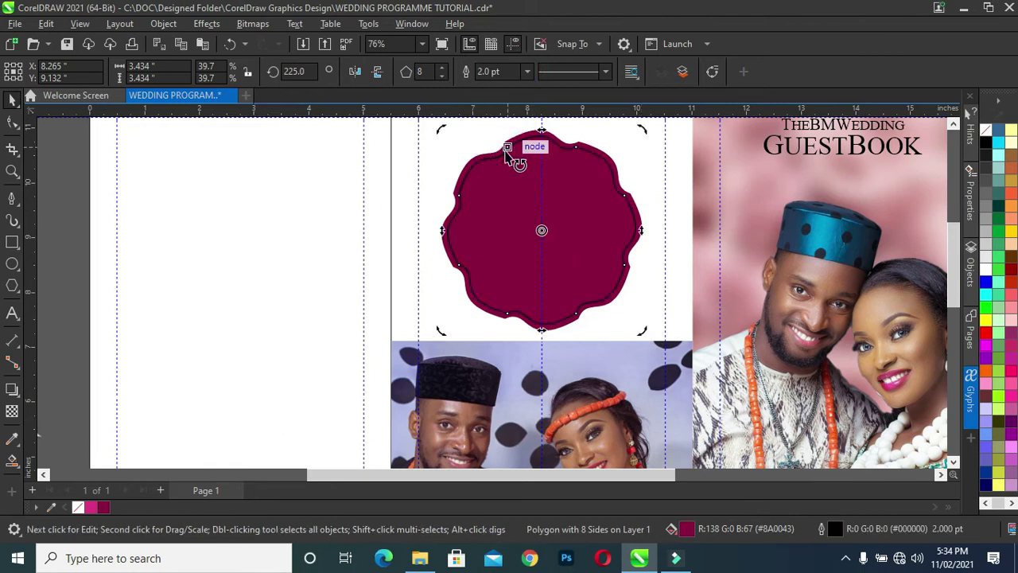
right_click(985, 272)
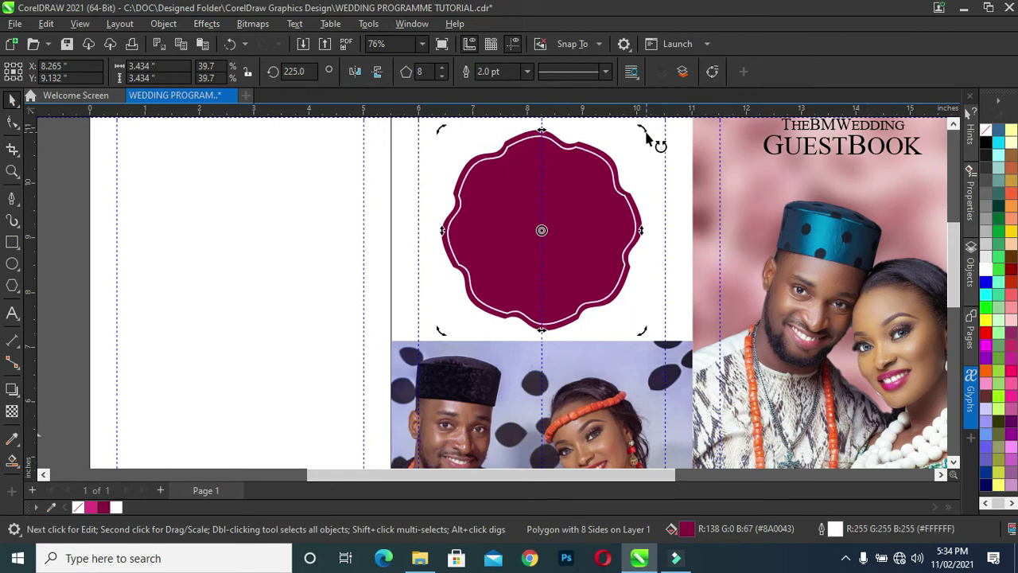
drag(646, 137, 663, 157)
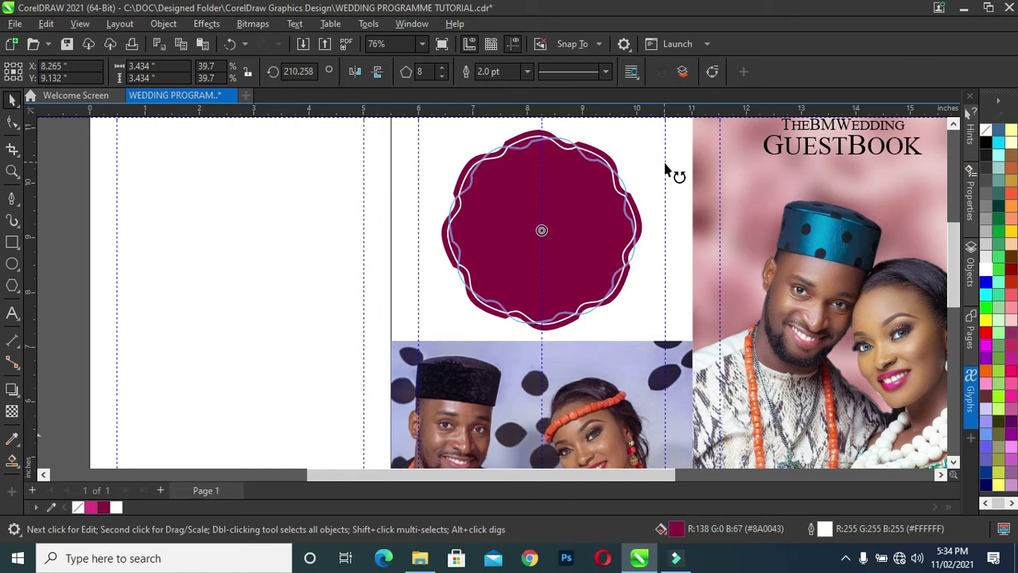
drag(662, 162, 666, 164)
scroll(566, 170, down, 1)
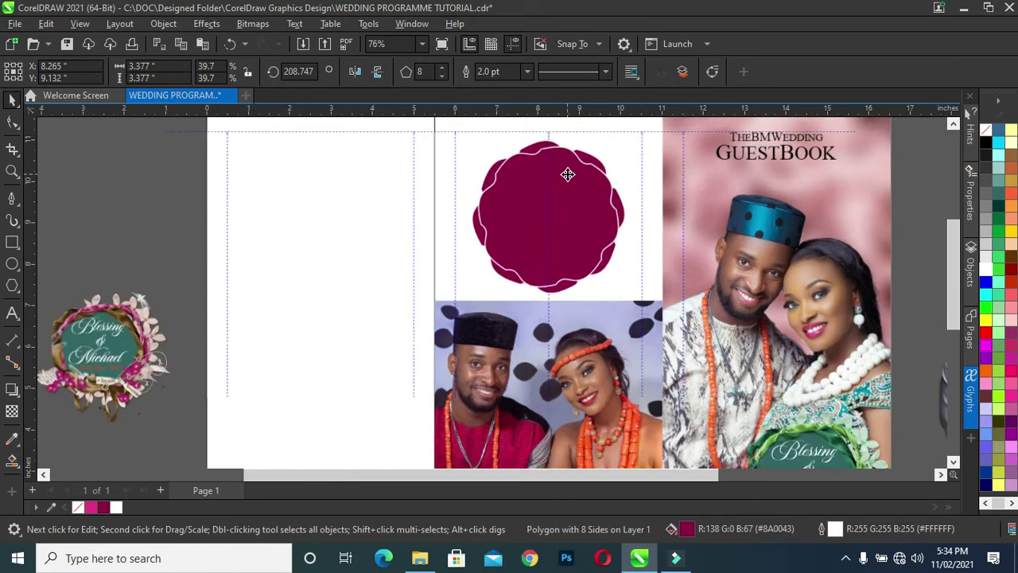
scroll(557, 179, down, 1)
Step: Marquee-select the Appreciation text group and drag it onto the maroon badge
click(111, 222)
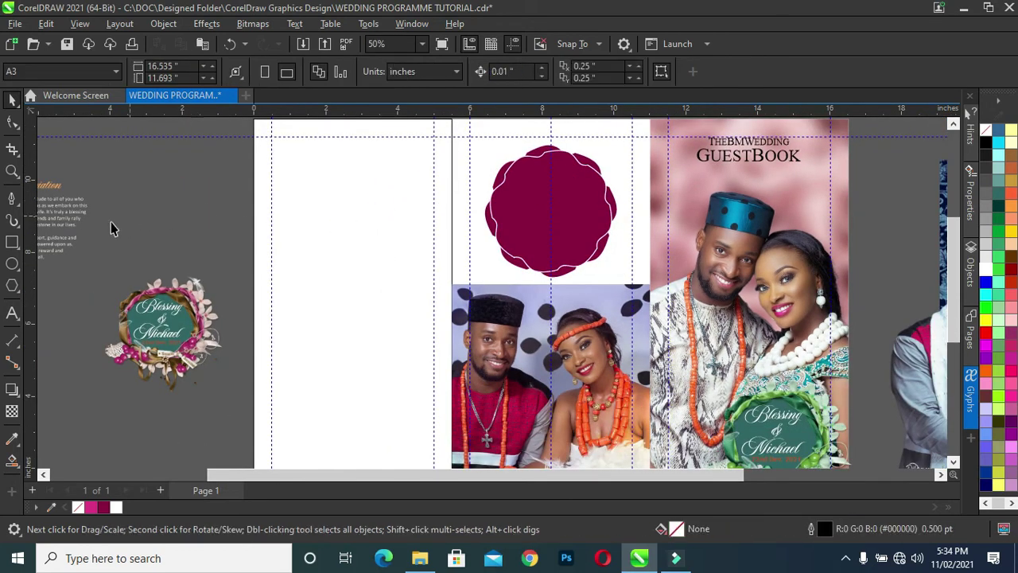
scroll(106, 222, down, 1)
drag(278, 474, 210, 474)
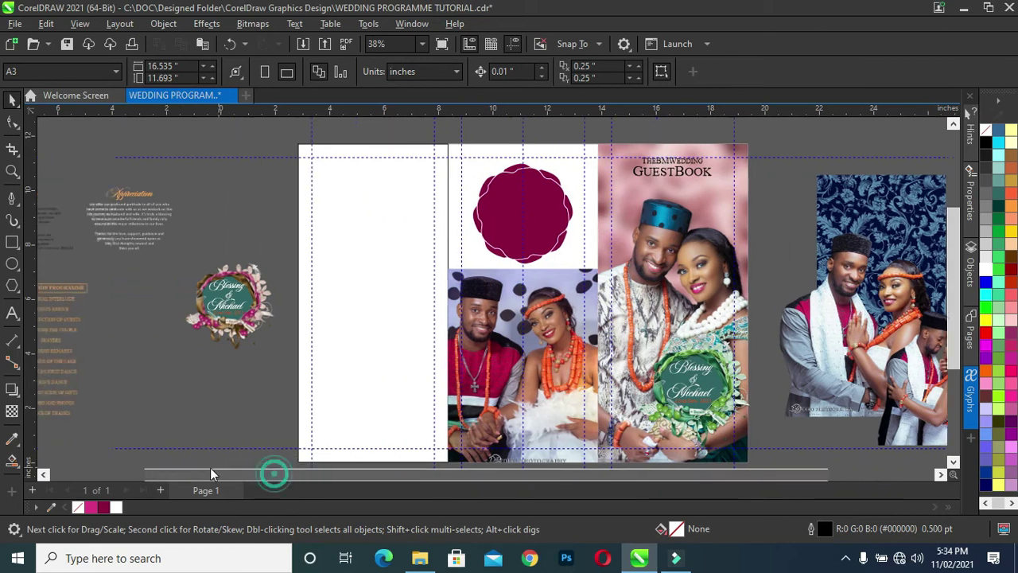
drag(80, 171, 232, 279)
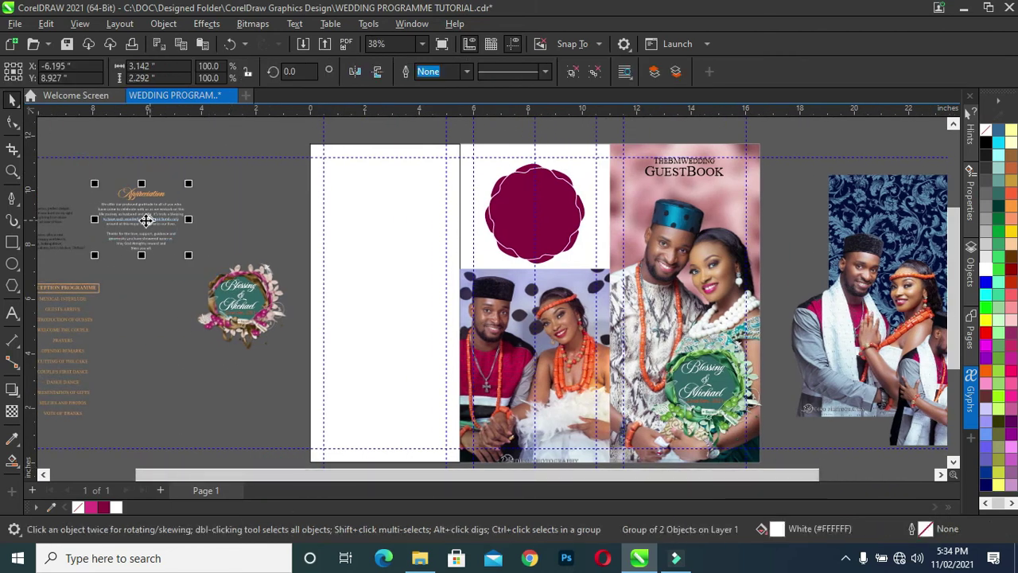
mouse_move(148, 216)
mouse_down()
mouse_move(551, 219)
mouse_move(538, 214)
mouse_up()
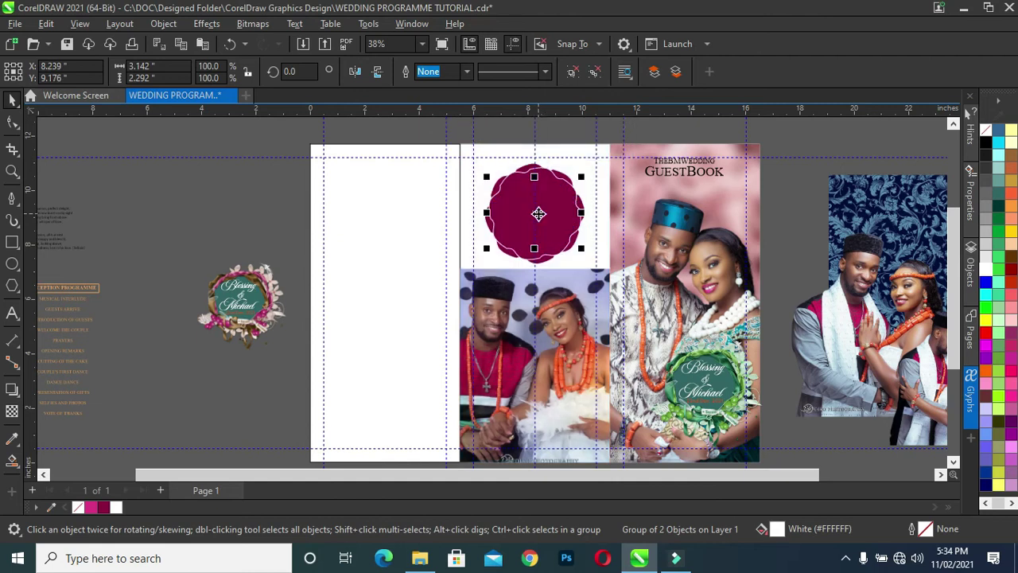
scroll(544, 225, up, 2)
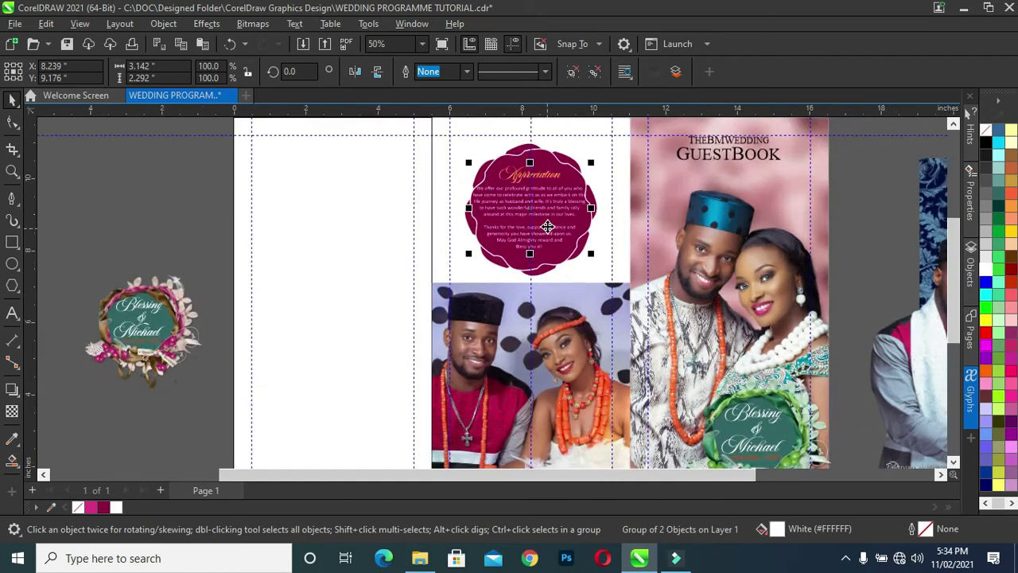
scroll(546, 228, up, 1)
scroll(549, 228, up, 1)
scroll(573, 170, up, 1)
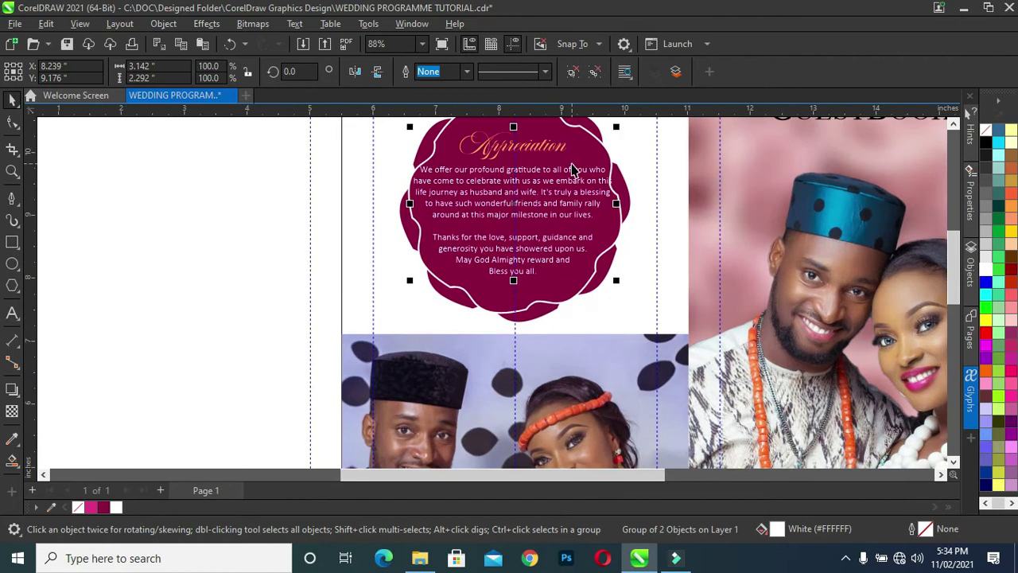
scroll(570, 170, up, 1)
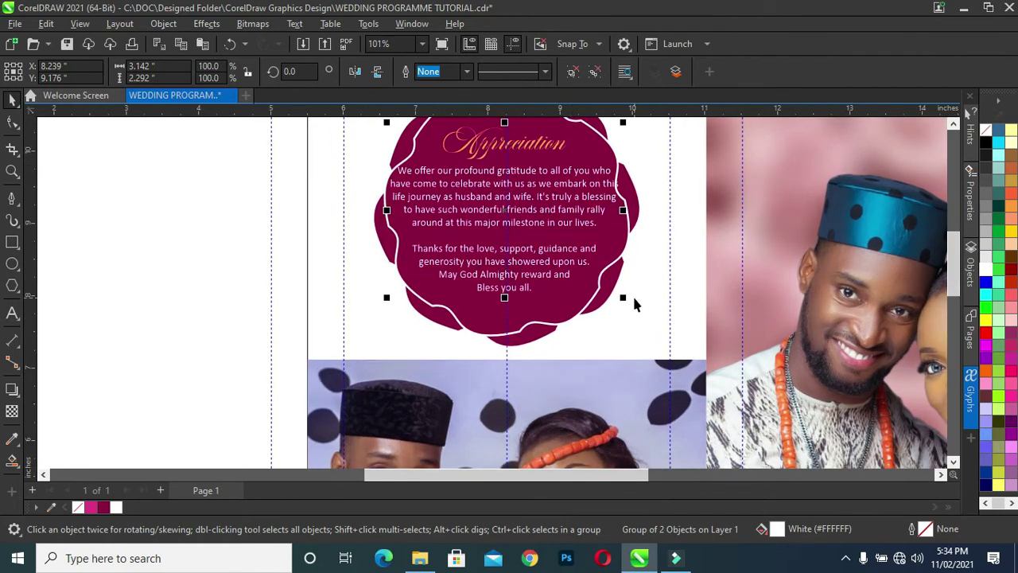
Step: Nudge the Appreciation text, scale it to 90.8% and centre it in the badge
key(Down)
key(Down)
key(Down)
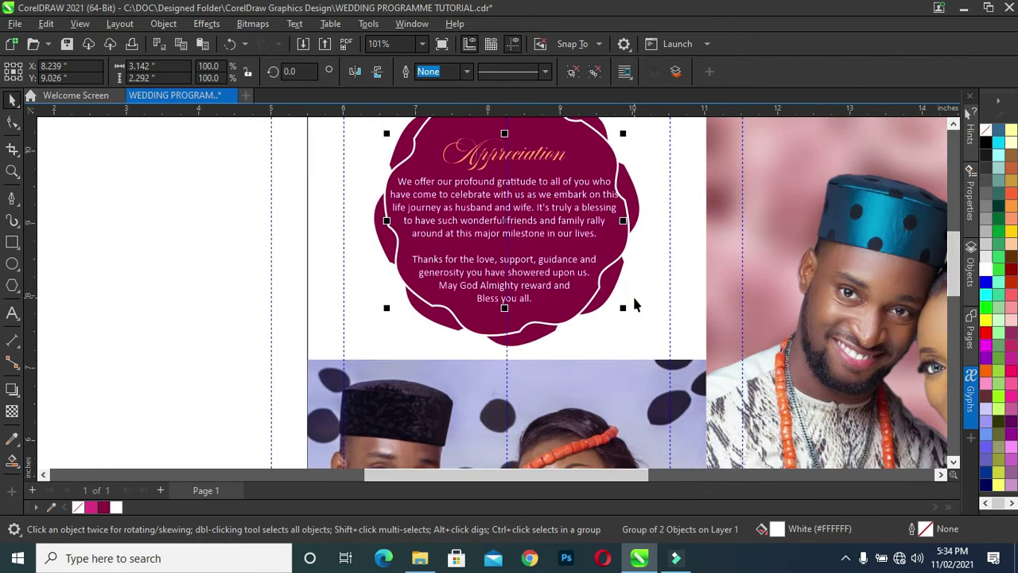
key(Down)
key(Down)
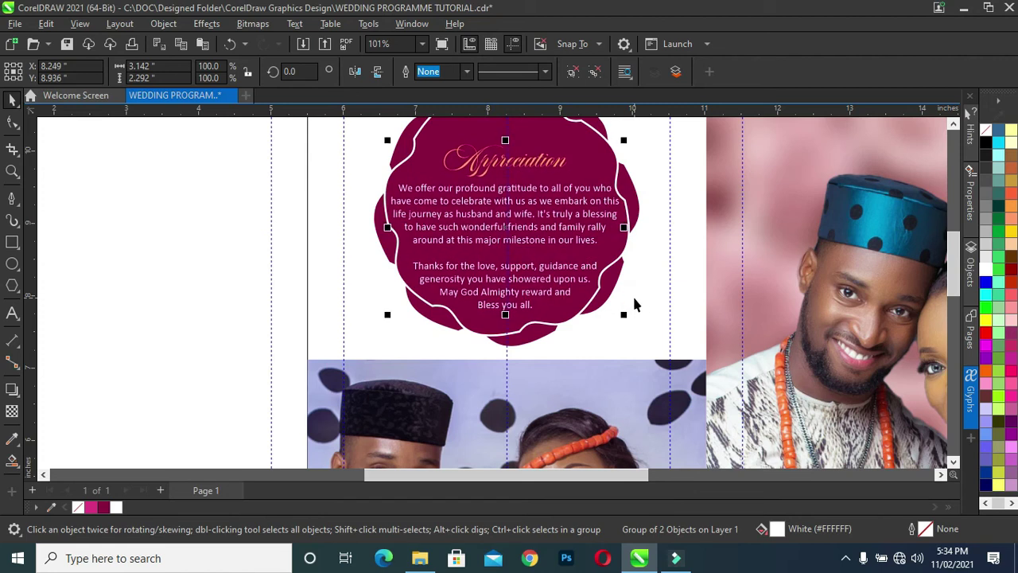
key(Right)
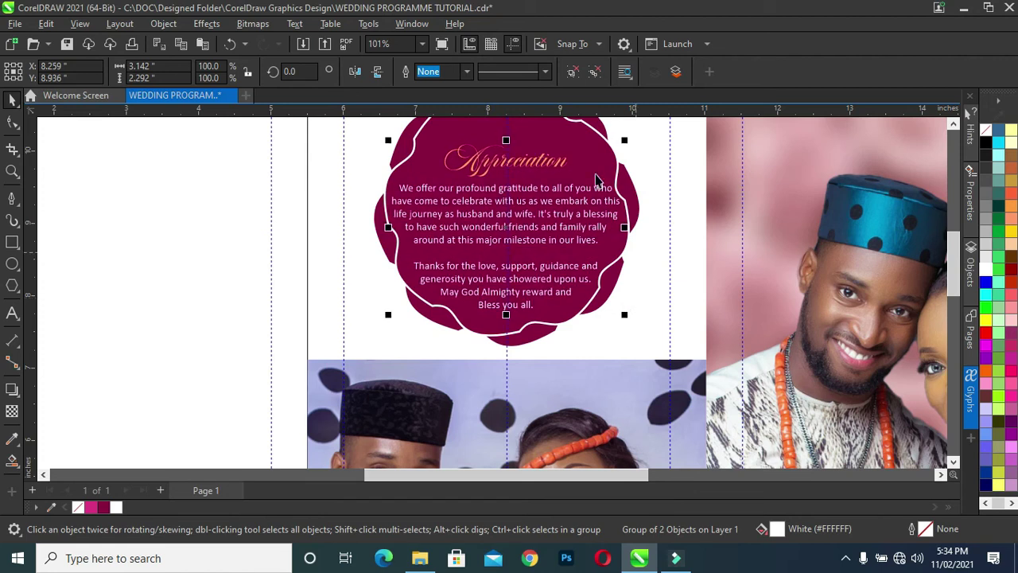
scroll(595, 178, down, 2)
scroll(595, 178, down, 1)
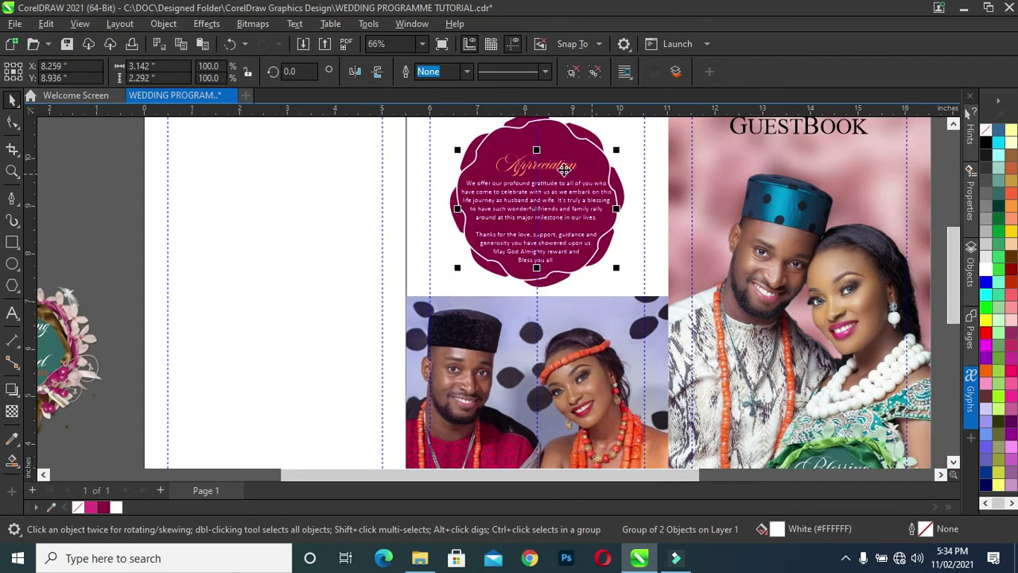
scroll(558, 168, up, 1)
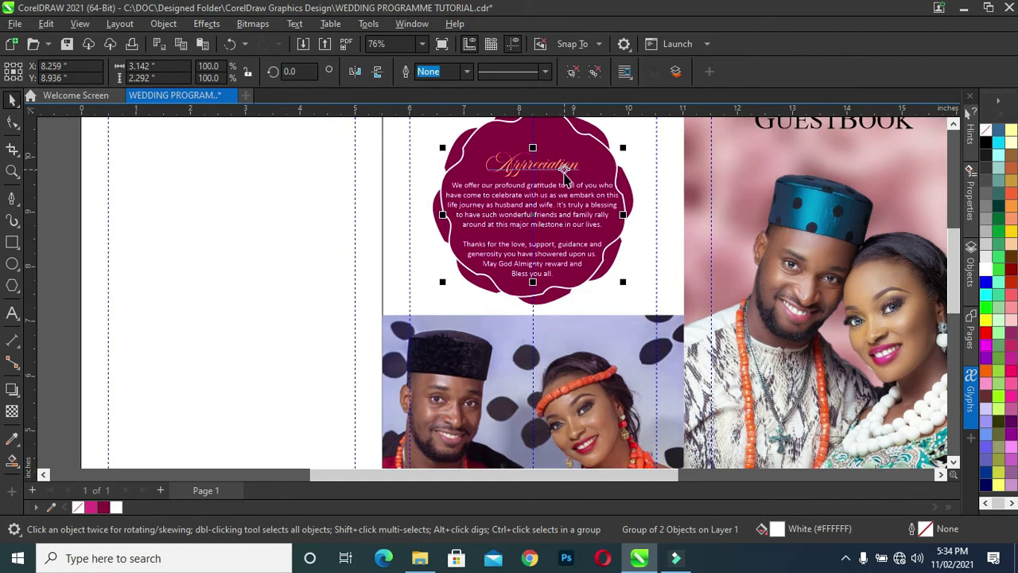
scroll(561, 179, up, 1)
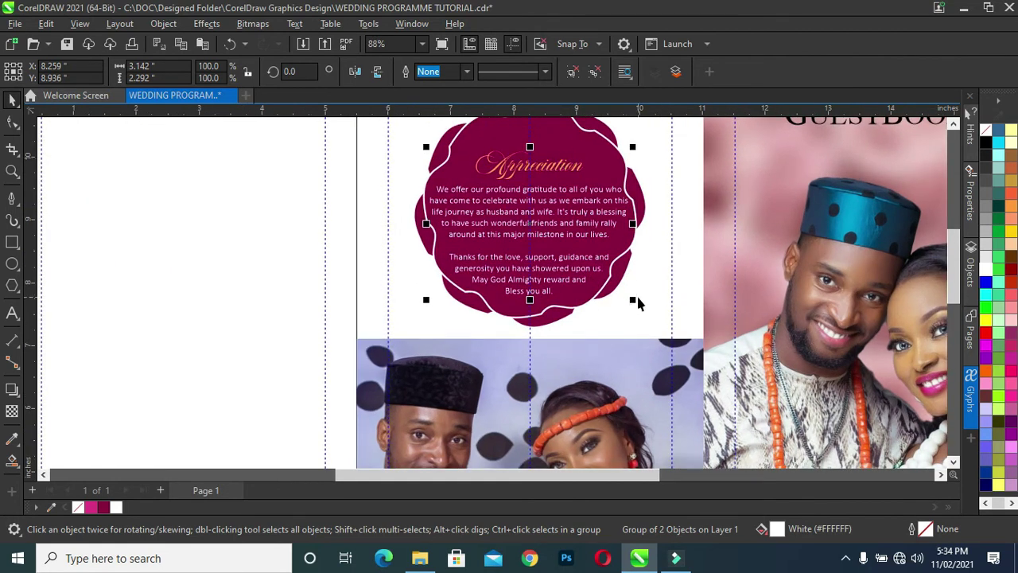
drag(634, 304, 625, 301)
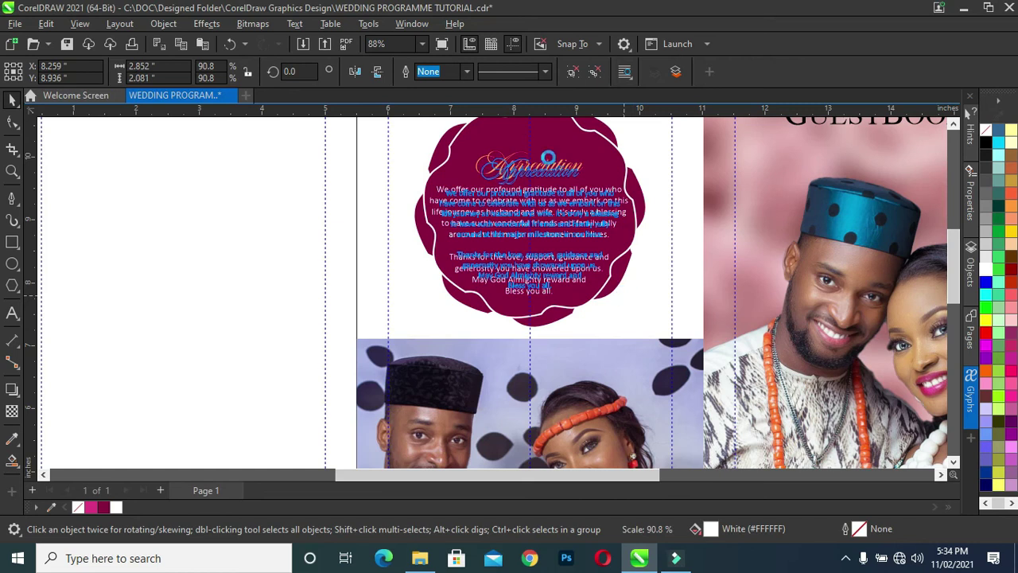
key(Escape)
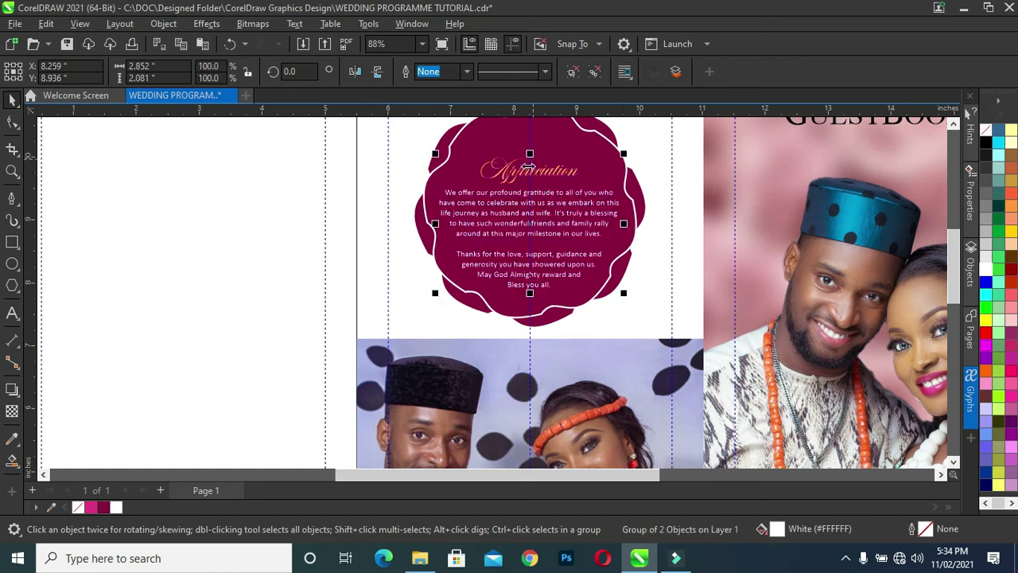
drag(520, 210, 518, 195)
Step: Shorten the left panel rectangle from the top to cover only the lower portion
scroll(518, 195, down, 2)
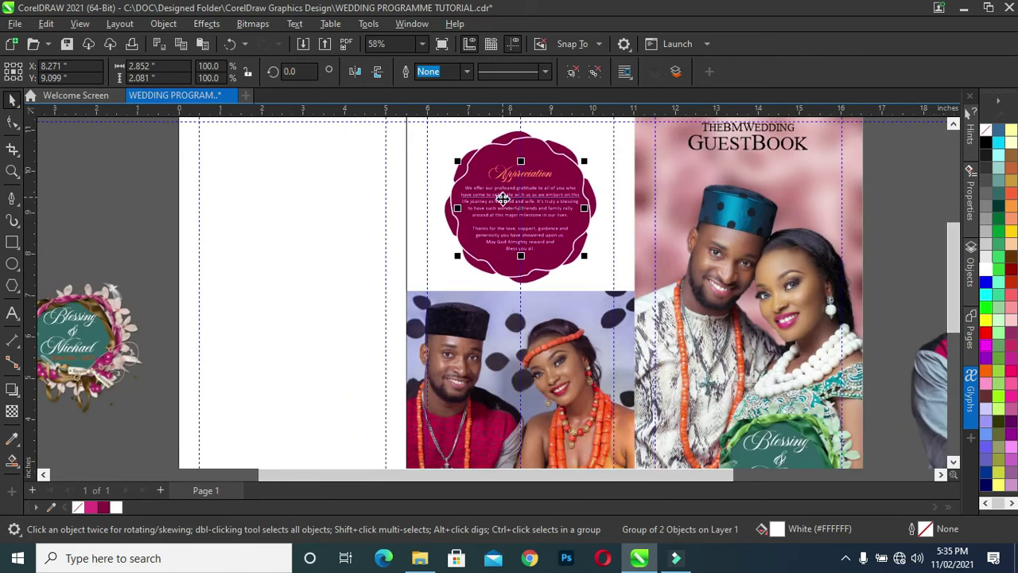
click(139, 188)
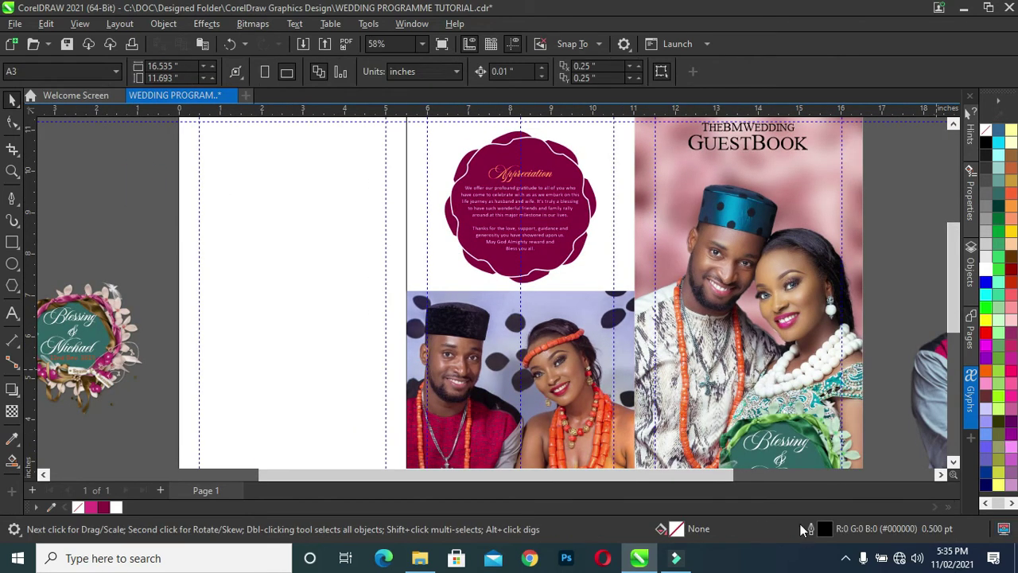
key(F4)
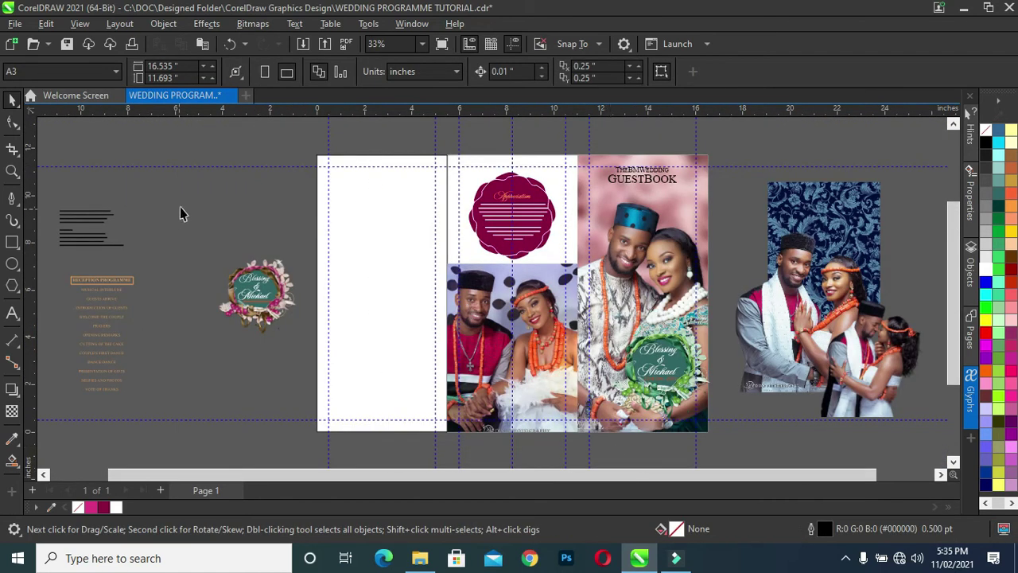
click(398, 289)
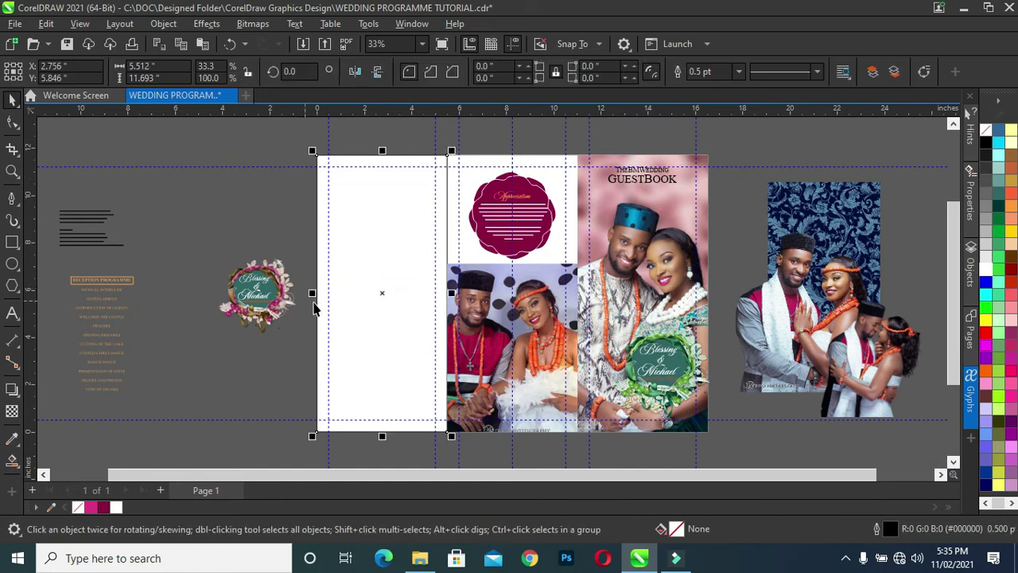
scroll(301, 311, up, 1)
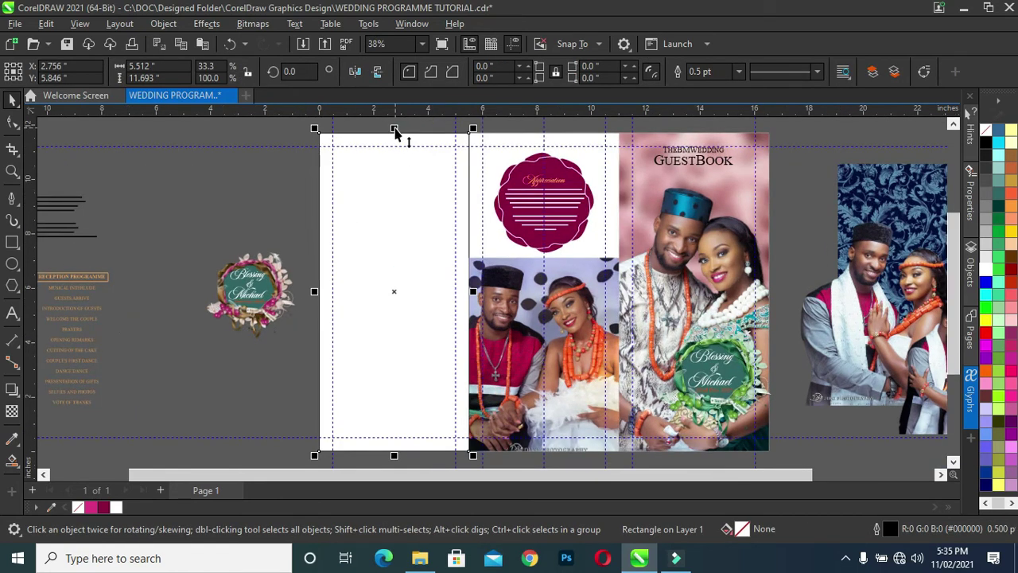
drag(394, 129, 398, 257)
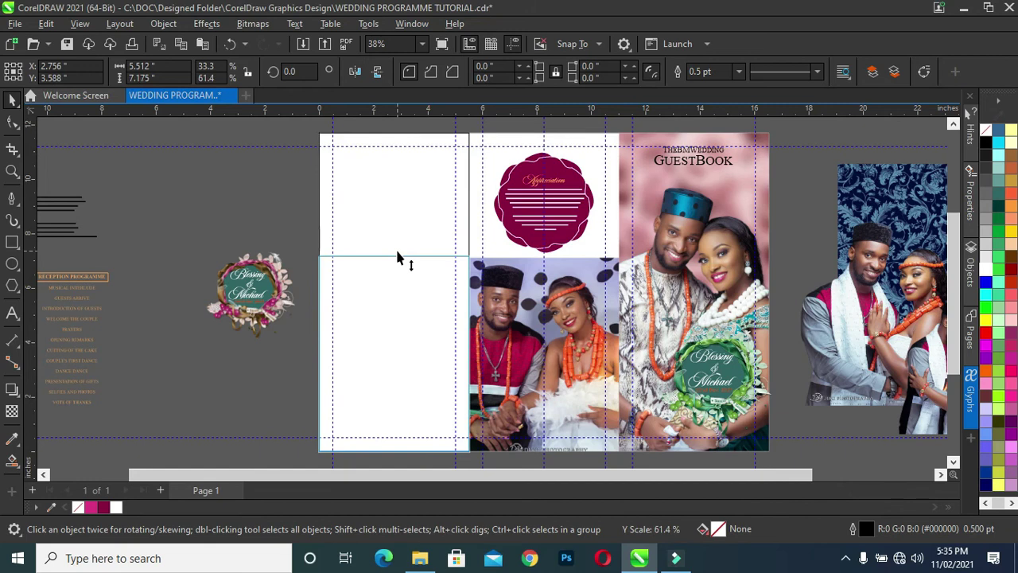
Step: Fill the shortened panel burgundy and remove outlines from it and the tall white panel
click(227, 189)
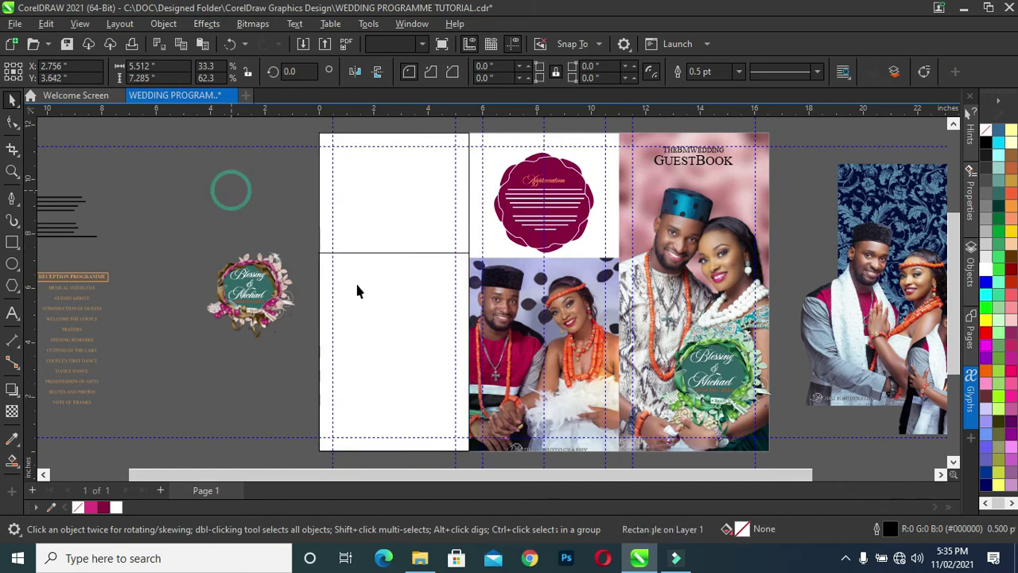
click(363, 291)
click(103, 509)
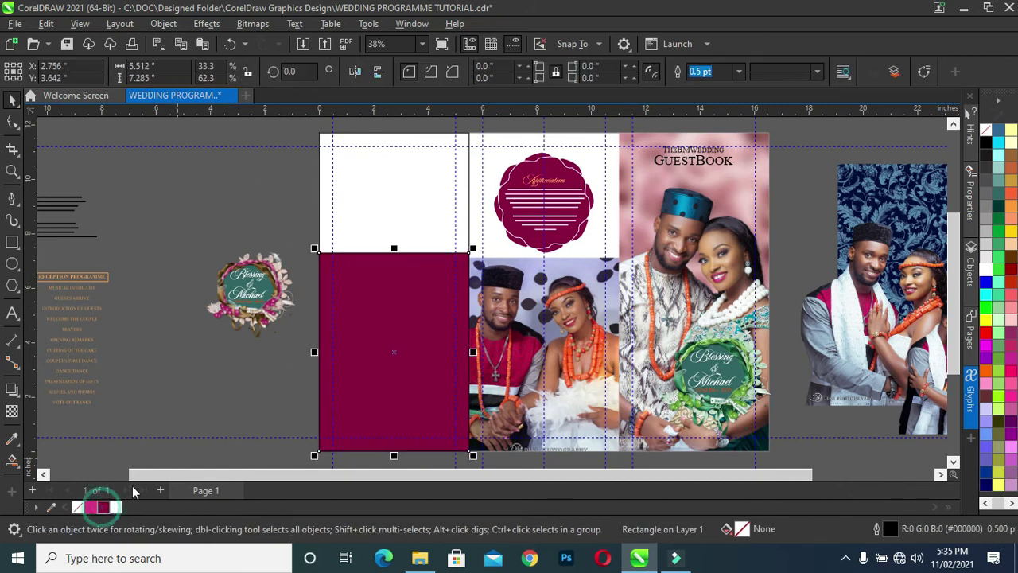
right_click(77, 507)
click(227, 225)
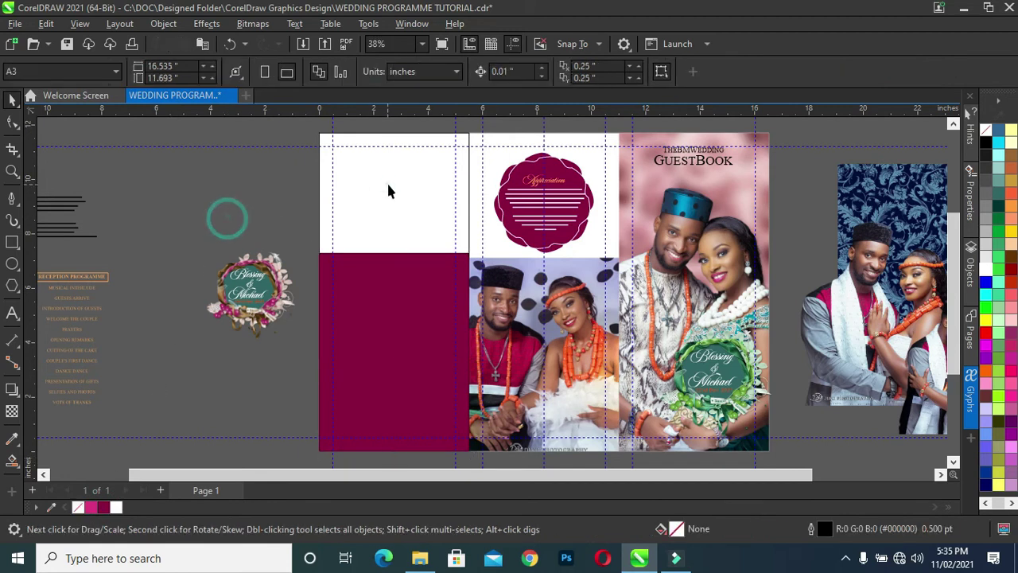
click(388, 185)
right_click(77, 508)
click(193, 365)
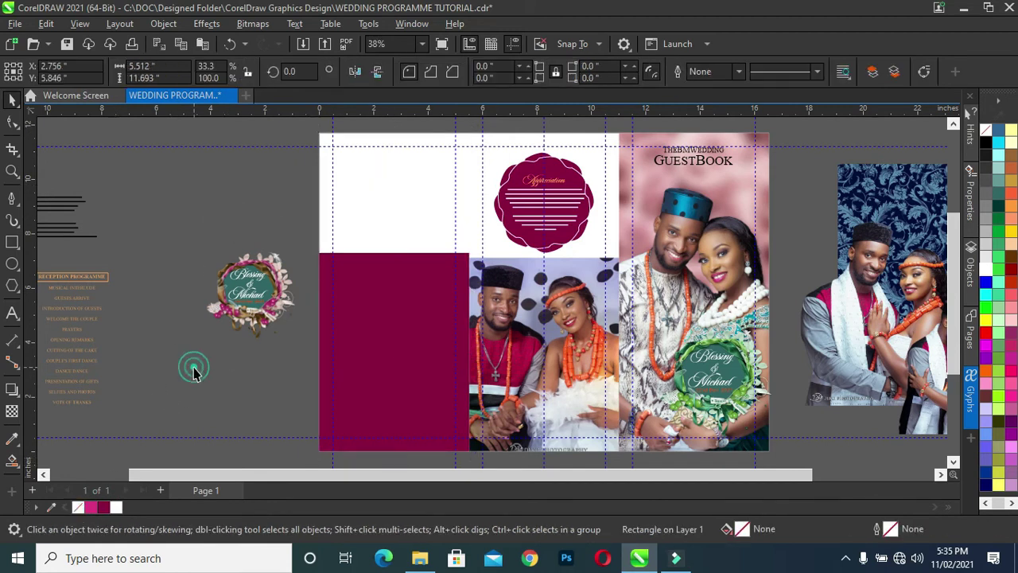
Step: Fill the middle photo panel with a soft cream-peach tint
click(482, 200)
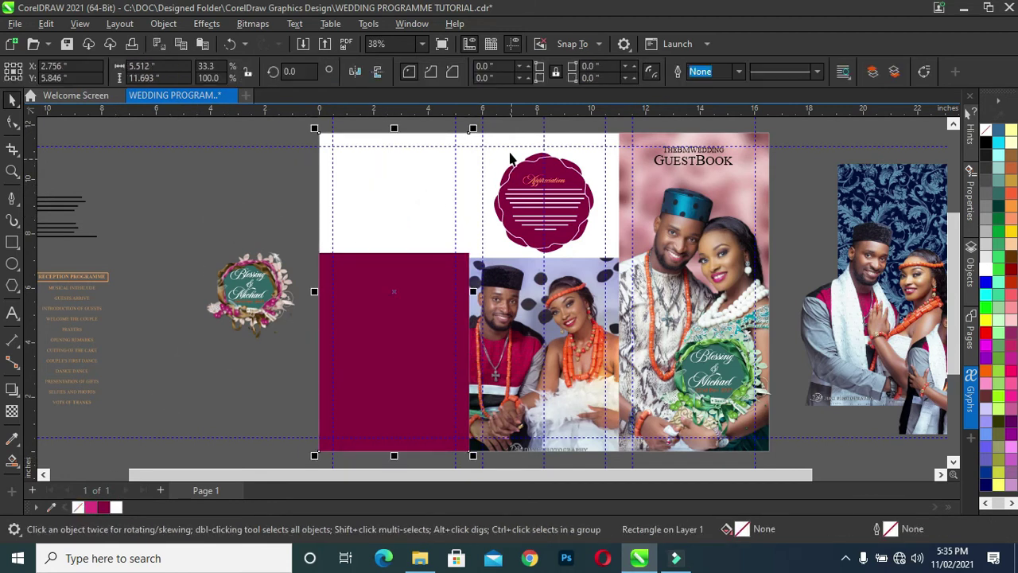
click(116, 507)
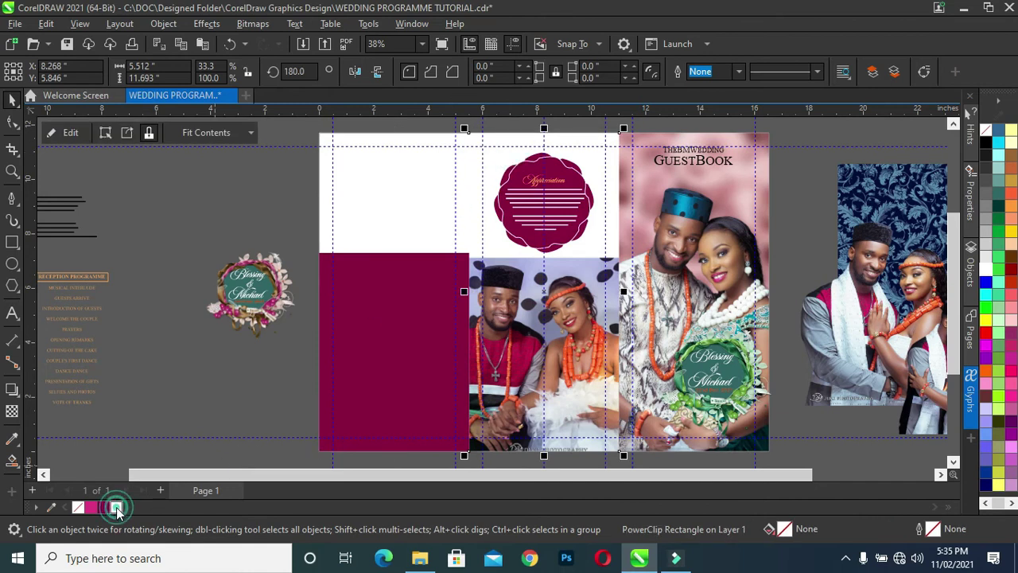
click(1007, 244)
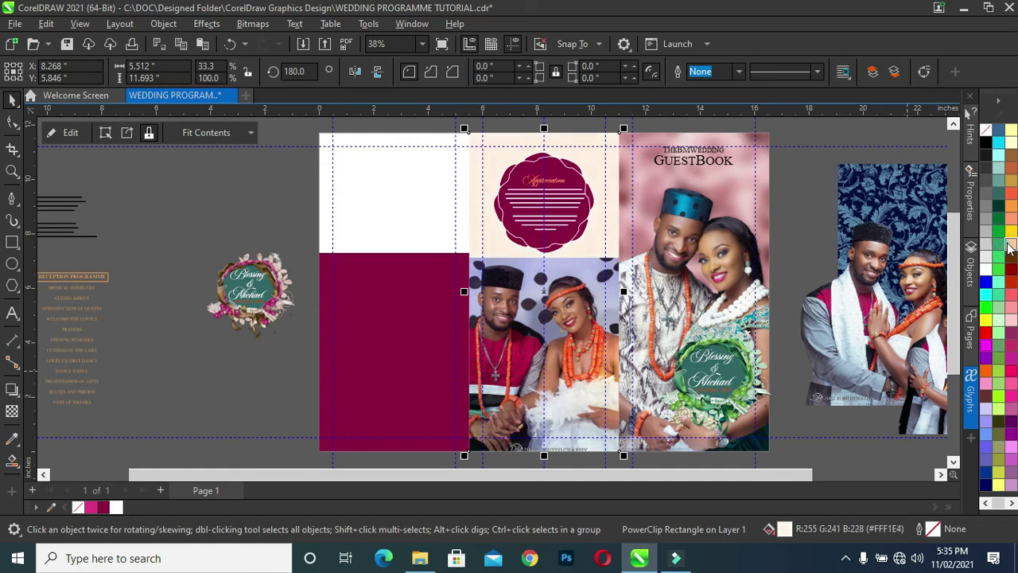
ctrl+click(1007, 244)
ctrl+click(1012, 248)
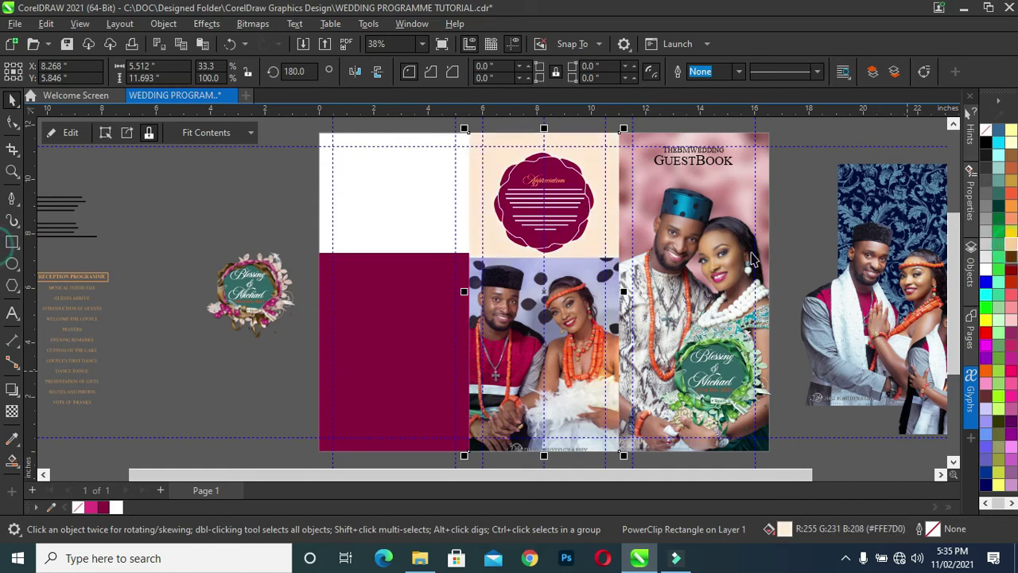
Step: Give the upper-left panel a matching pale peach (R255 G228 B203)
click(381, 230)
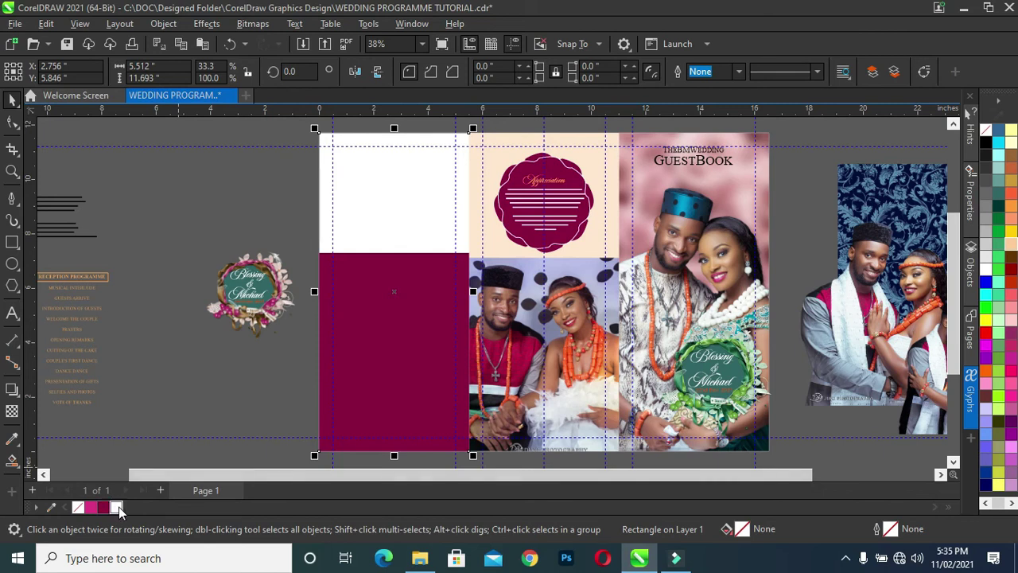
click(1012, 248)
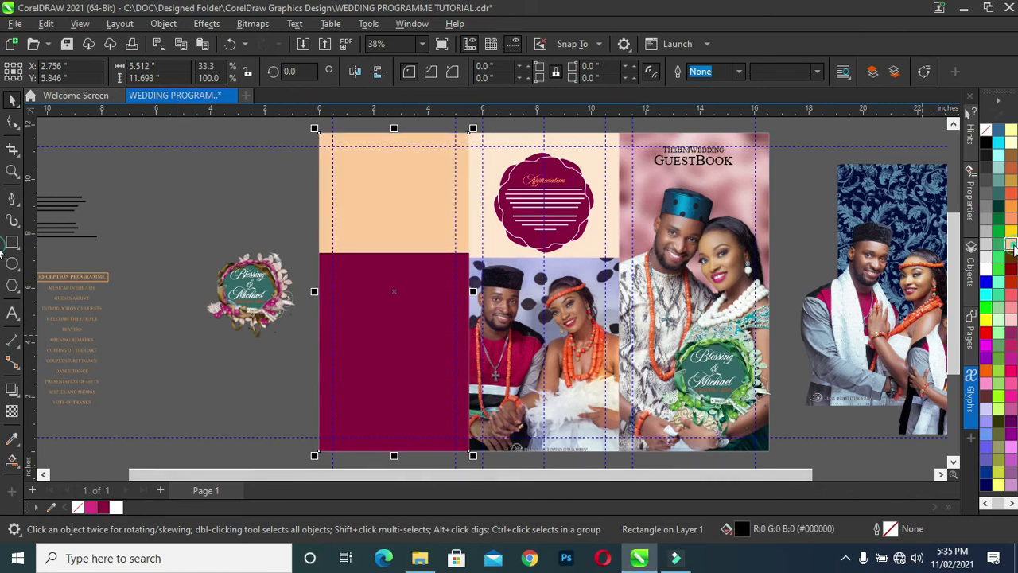
click(115, 508)
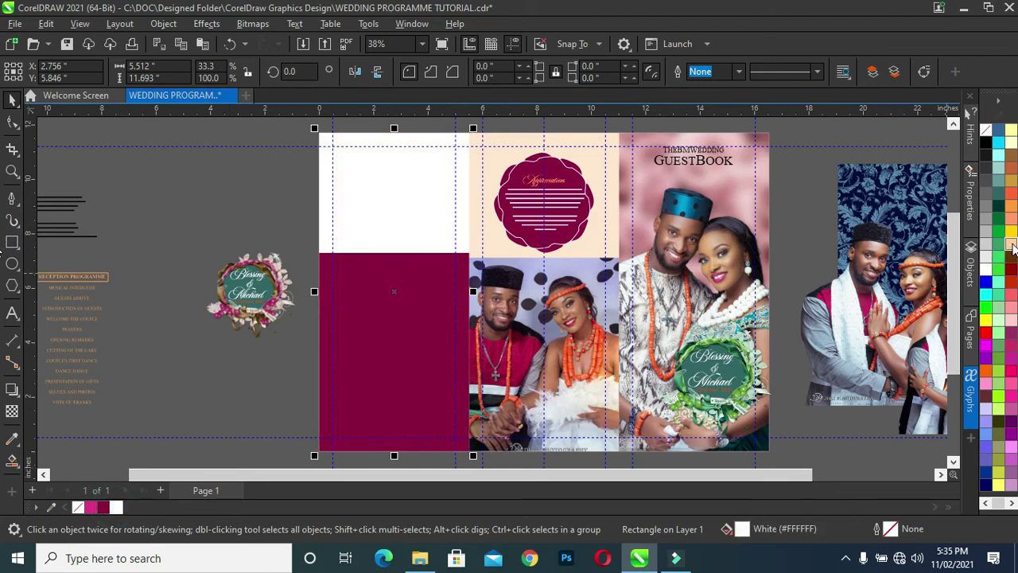
click(1012, 245)
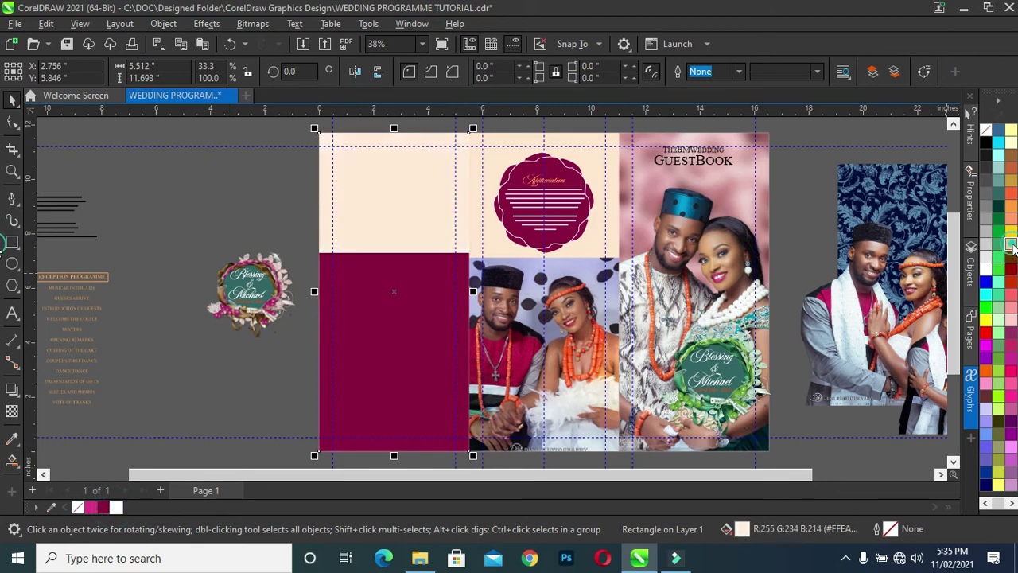
click(1011, 242)
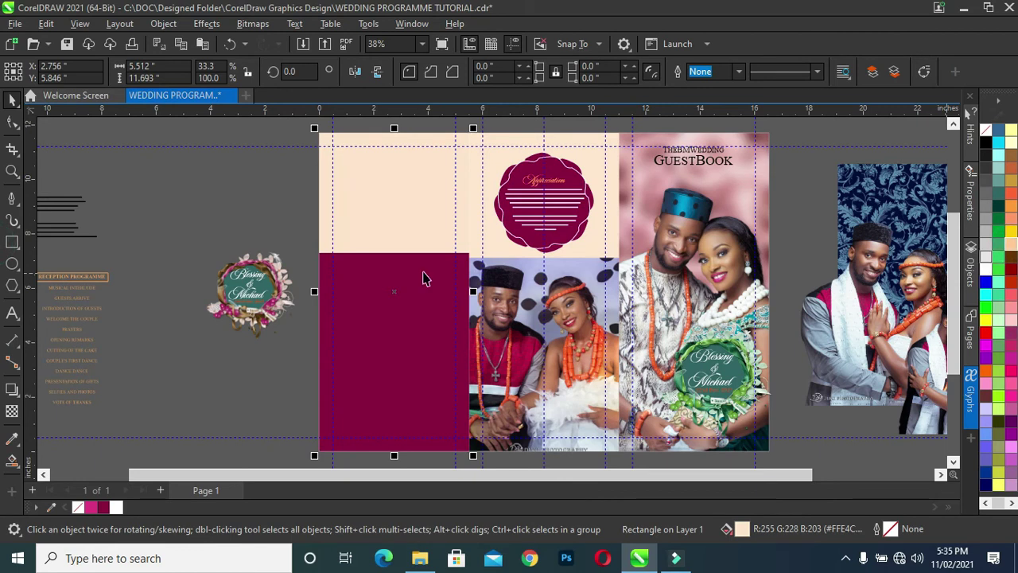
click(257, 199)
drag(403, 471, 344, 472)
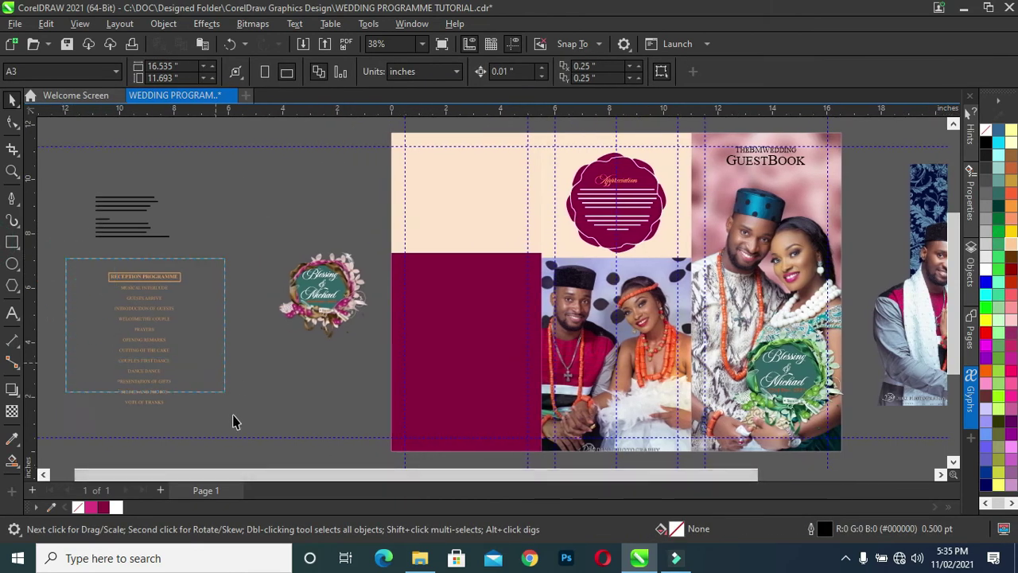
Step: Move the reception programme group onto the left panel, enlarge it and ungroup it
click(140, 285)
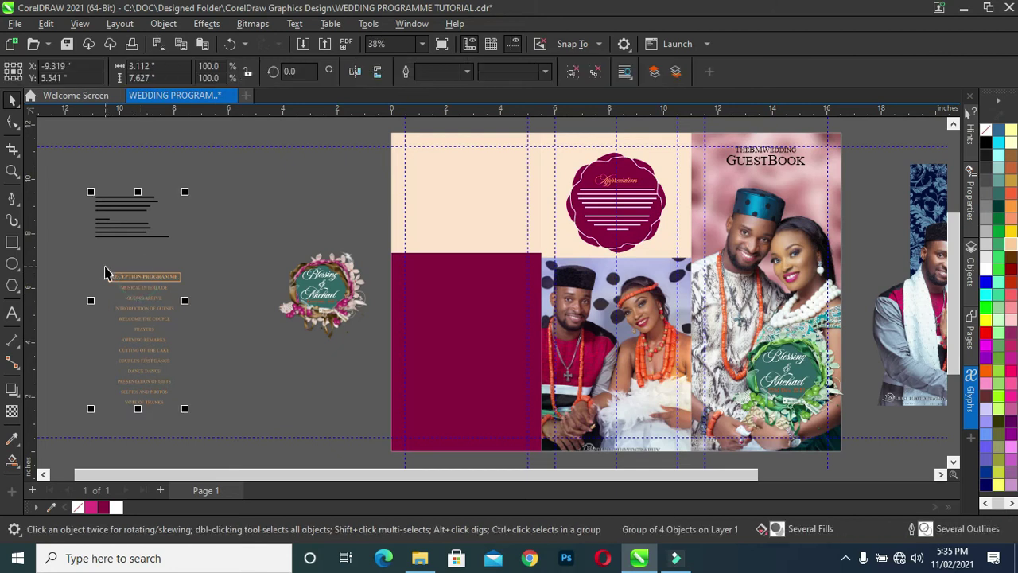
mouse_move(138, 300)
mouse_down()
mouse_move(488, 287)
mouse_move(454, 258)
mouse_up()
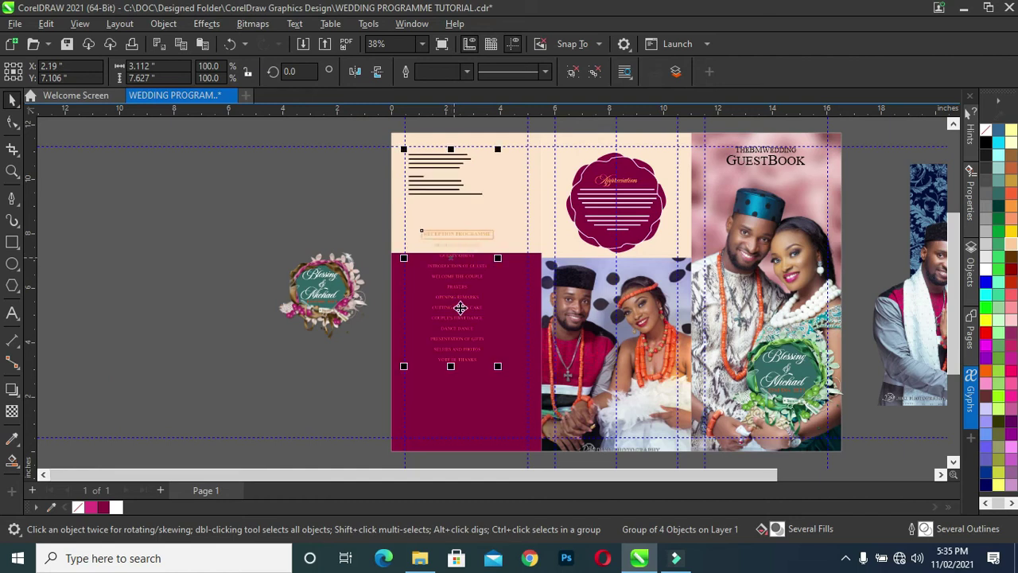
mouse_move(497, 368)
mouse_down()
mouse_move(502, 451)
mouse_move(454, 400)
mouse_up()
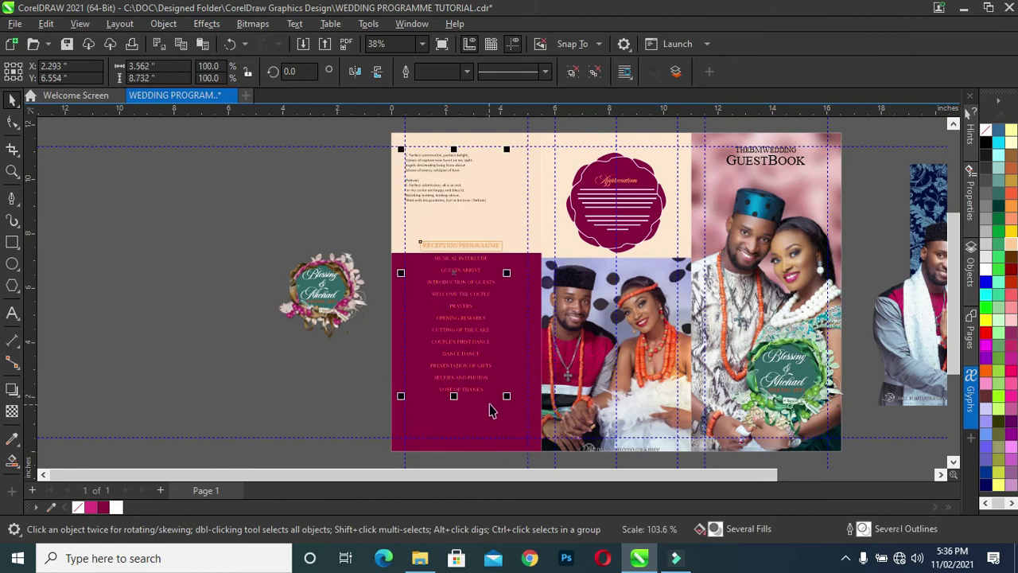
mouse_move(509, 400)
mouse_down()
mouse_move(521, 464)
mouse_move(484, 352)
mouse_up()
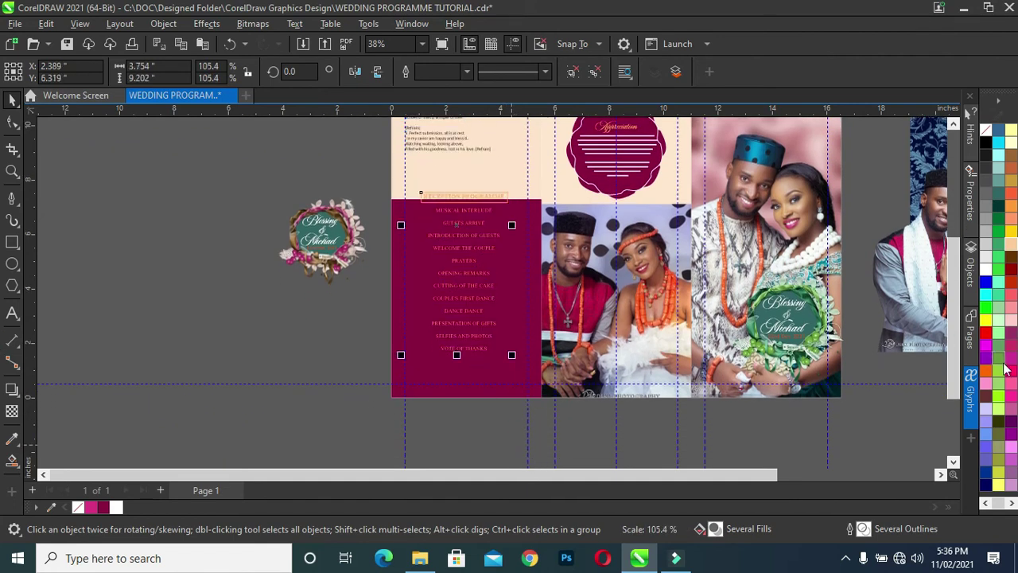
scroll(946, 374, up, 2)
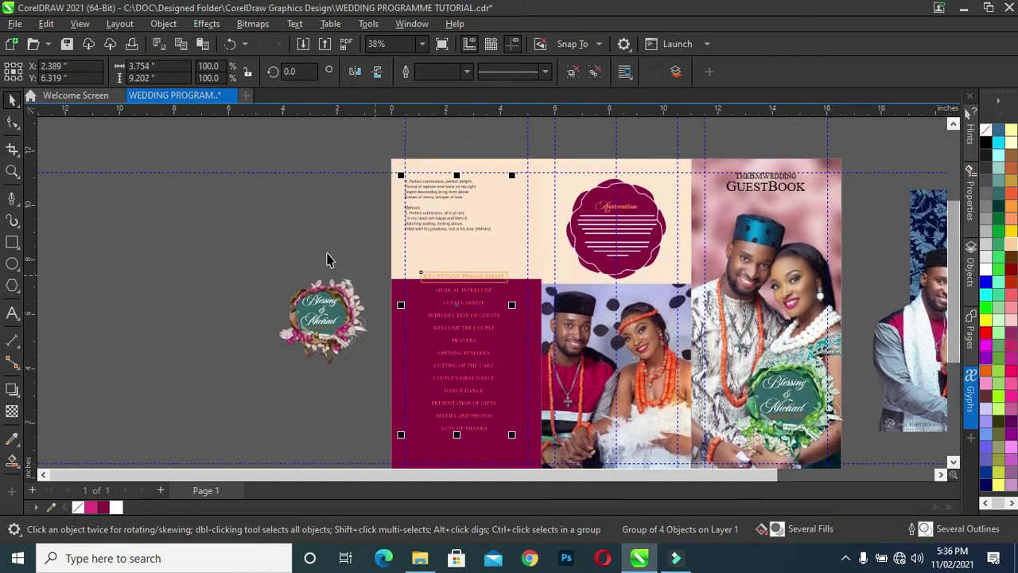
click(332, 225)
click(454, 279)
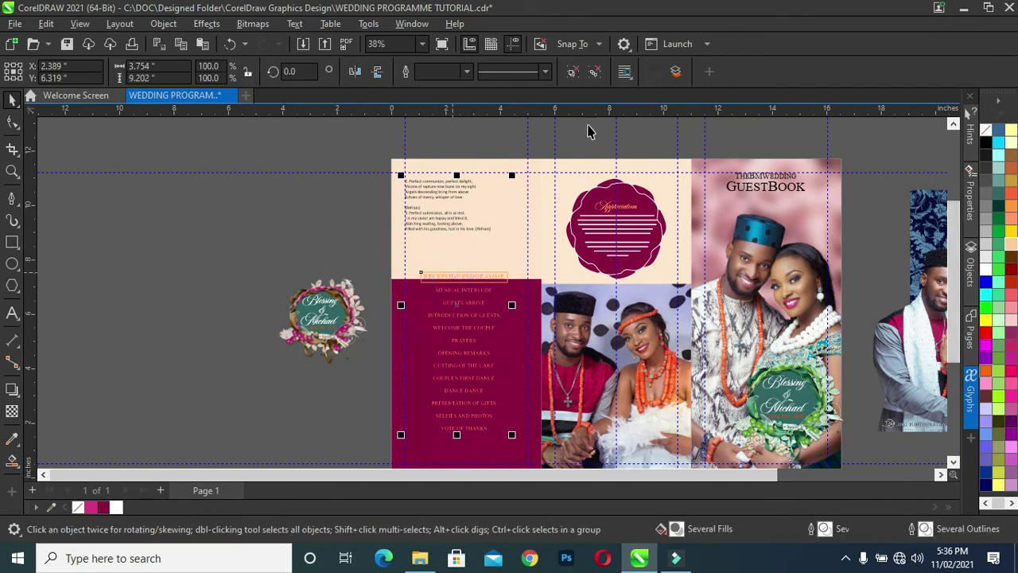
click(572, 71)
click(305, 152)
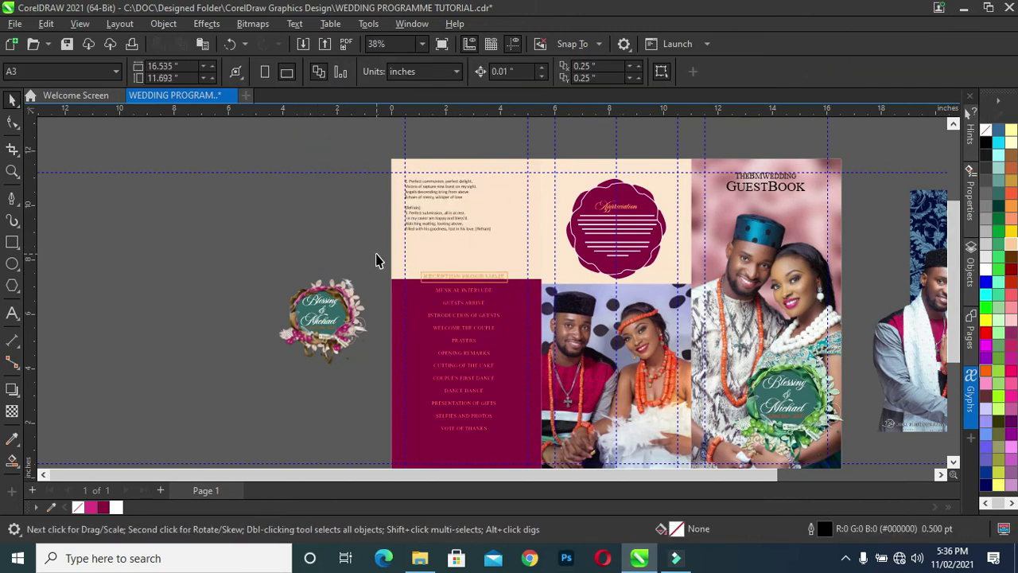
Step: Shift the programme text down and stretch the maroon panel taller upward
mouse_move(374, 246)
mouse_down()
mouse_move(446, 290)
mouse_move(546, 466)
mouse_up()
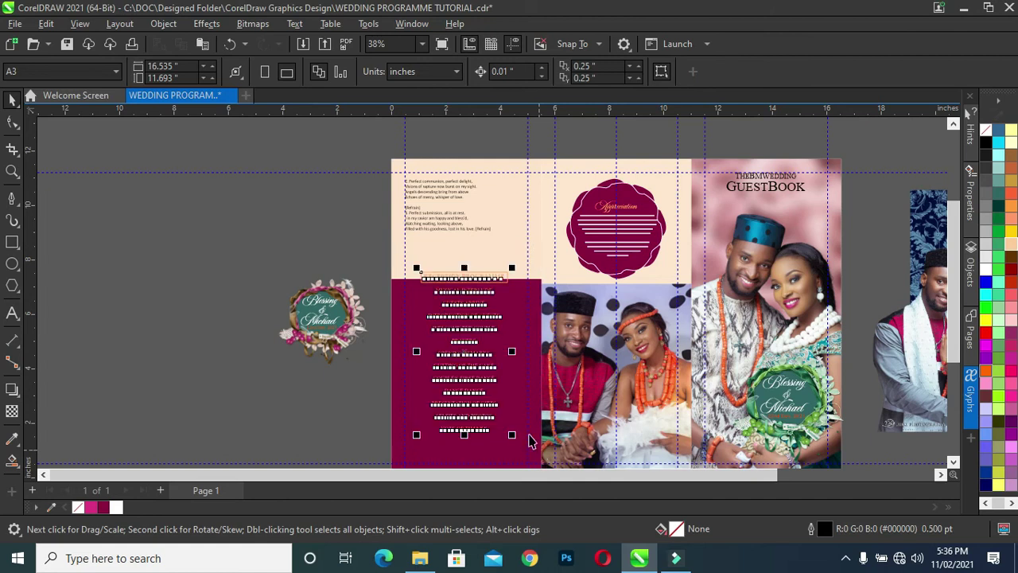
drag(468, 348, 466, 380)
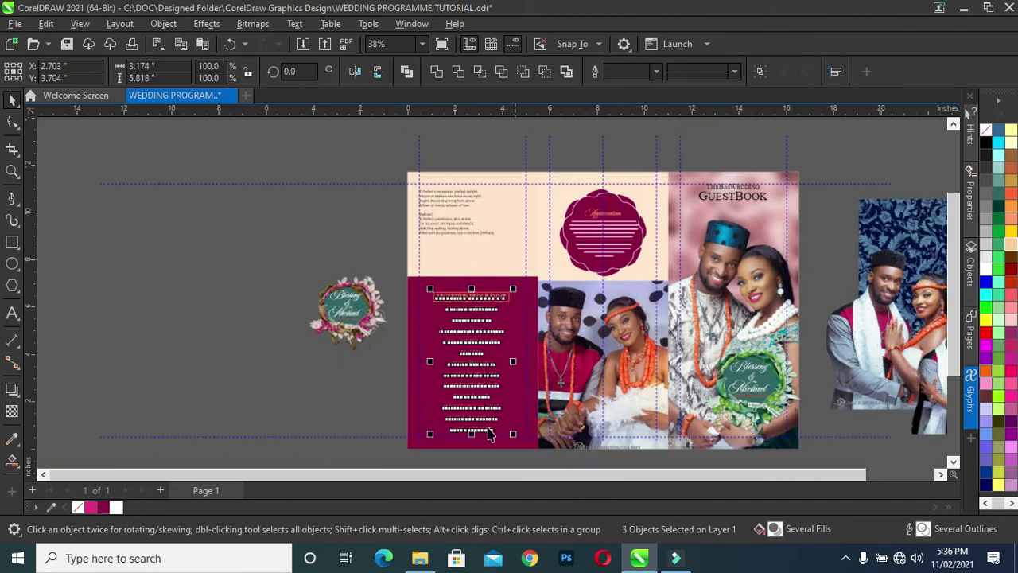
scroll(489, 434, up, 1)
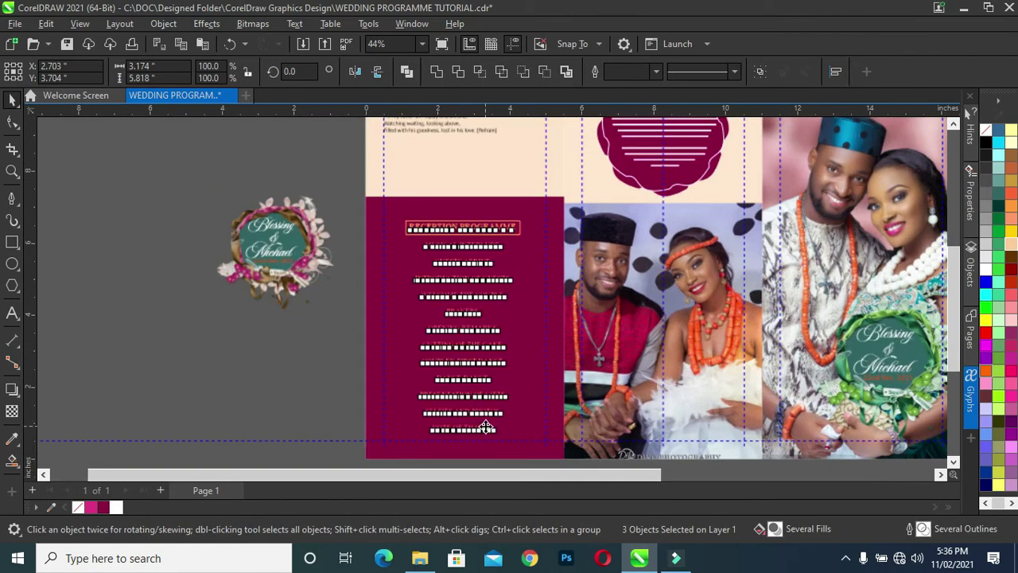
click(474, 205)
drag(466, 196, 469, 149)
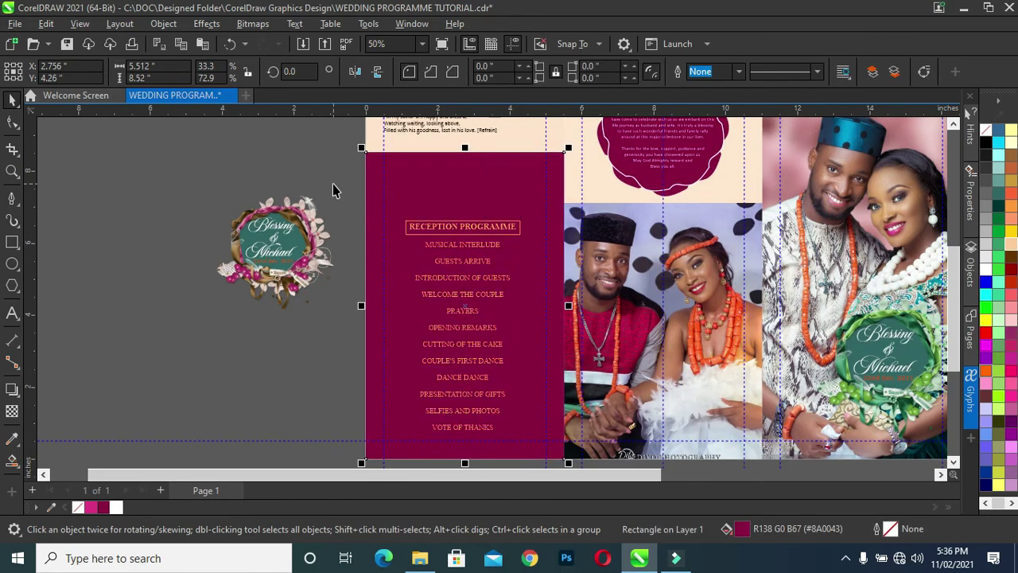
Step: Centre the programme text on the maroon panel and enlarge it to fill its height
drag(333, 190, 560, 455)
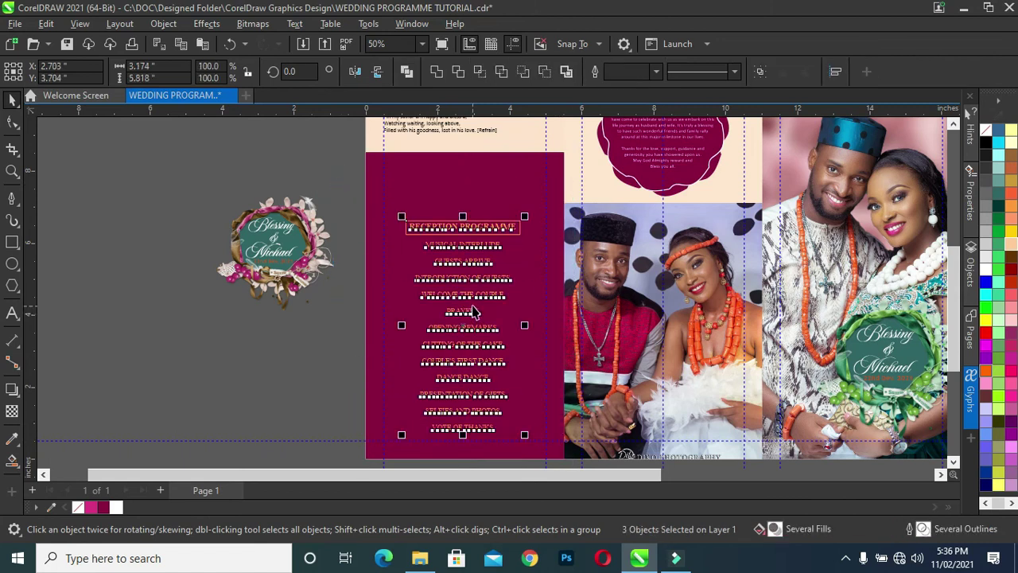
drag(464, 328, 463, 272)
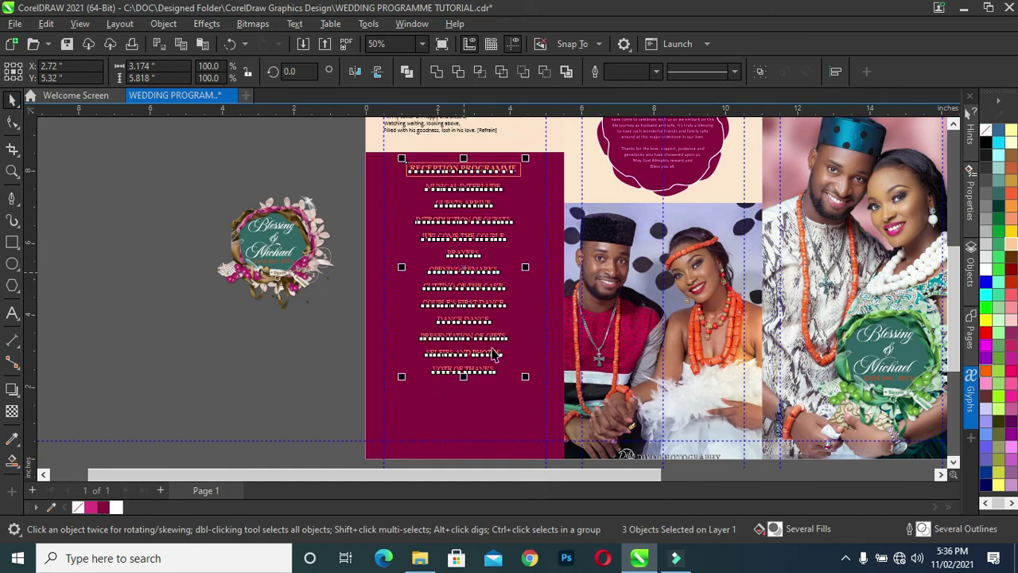
drag(525, 377, 536, 439)
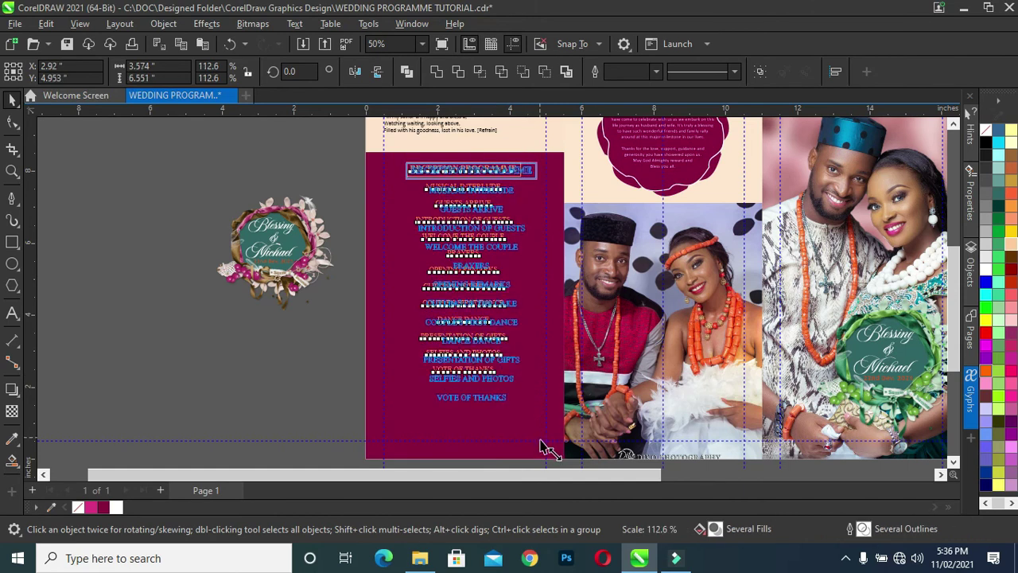
key(Escape)
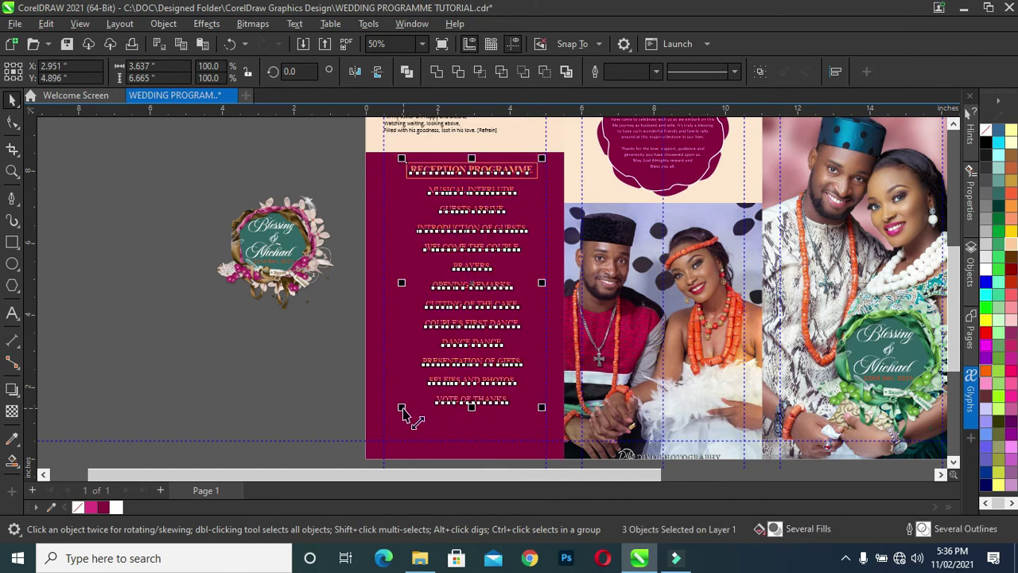
mouse_move(401, 409)
mouse_down()
mouse_move(389, 440)
mouse_move(388, 428)
mouse_up()
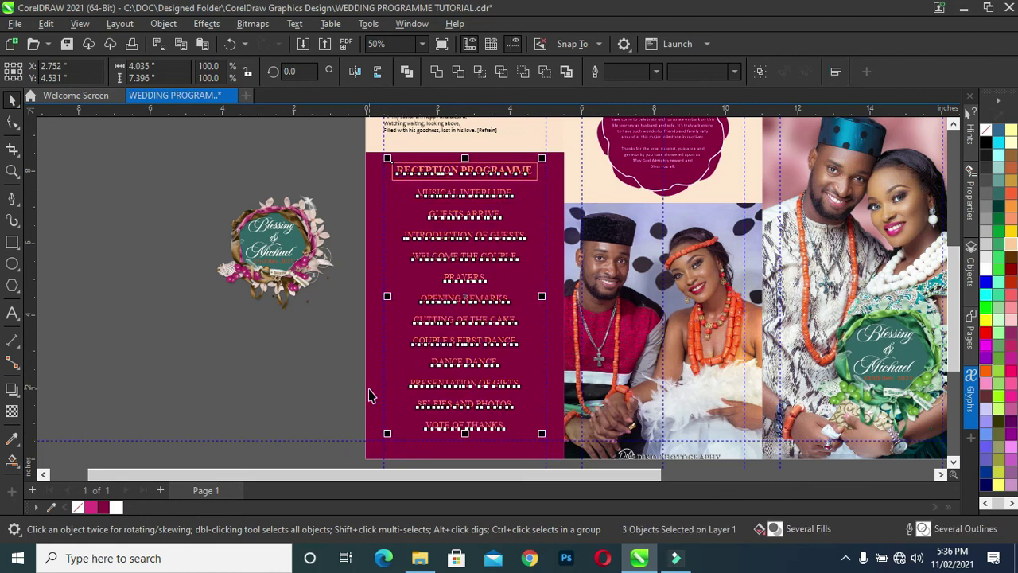
shift+click(370, 394)
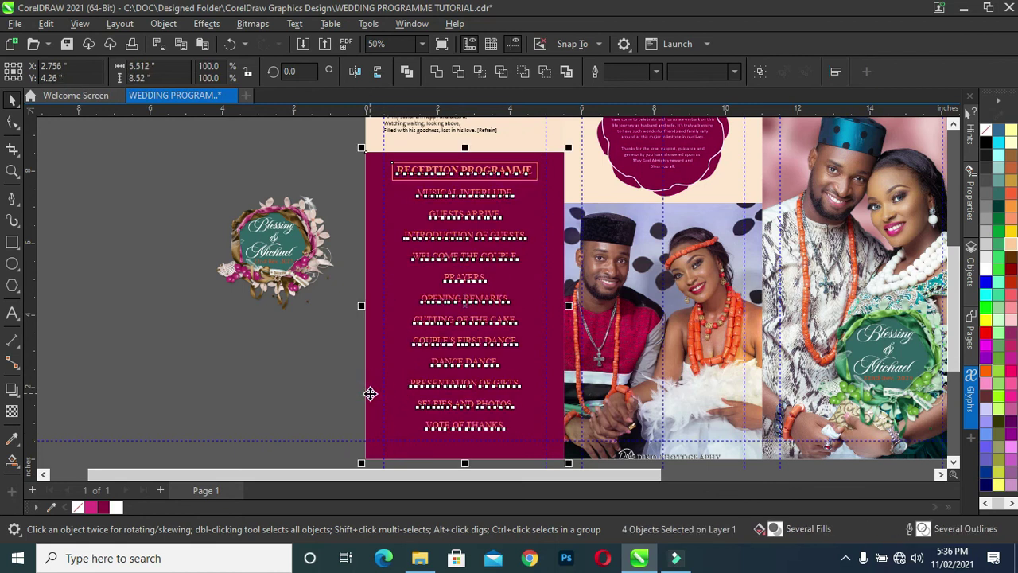
click(264, 376)
scroll(525, 229, down, 1)
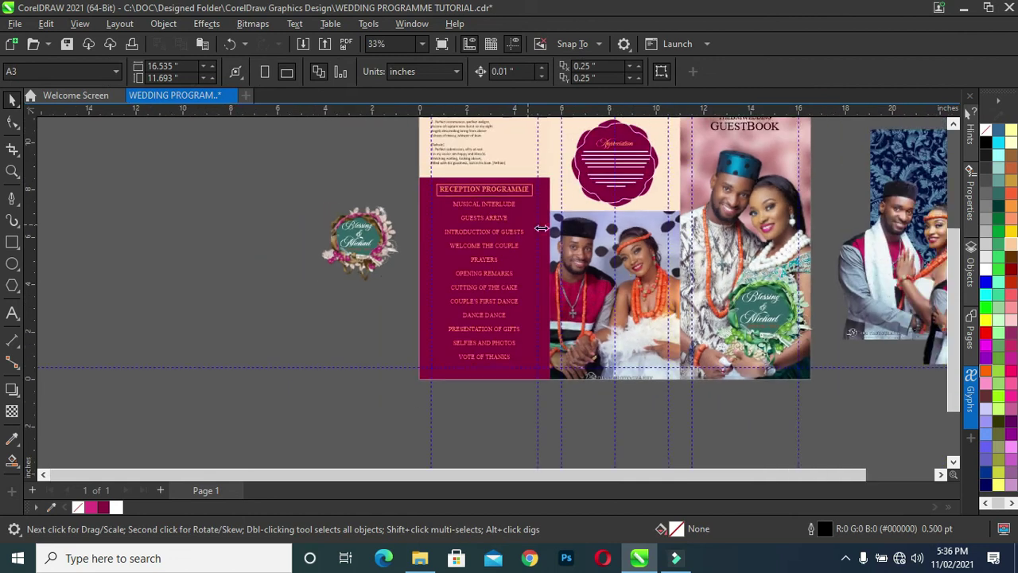
Step: Delete the leftover wreath logo lying off the page
key(F4)
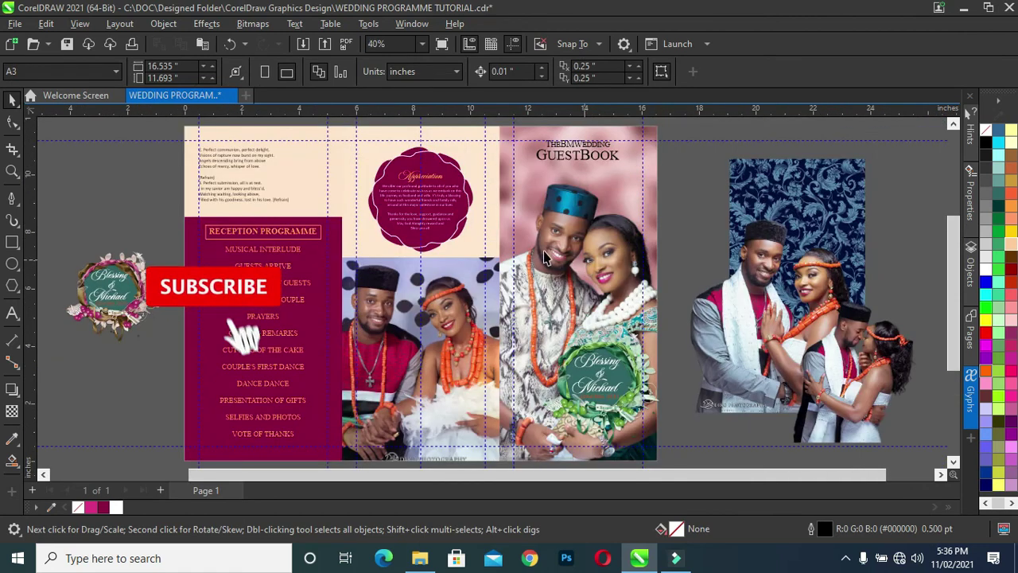
scroll(675, 213, down, 1)
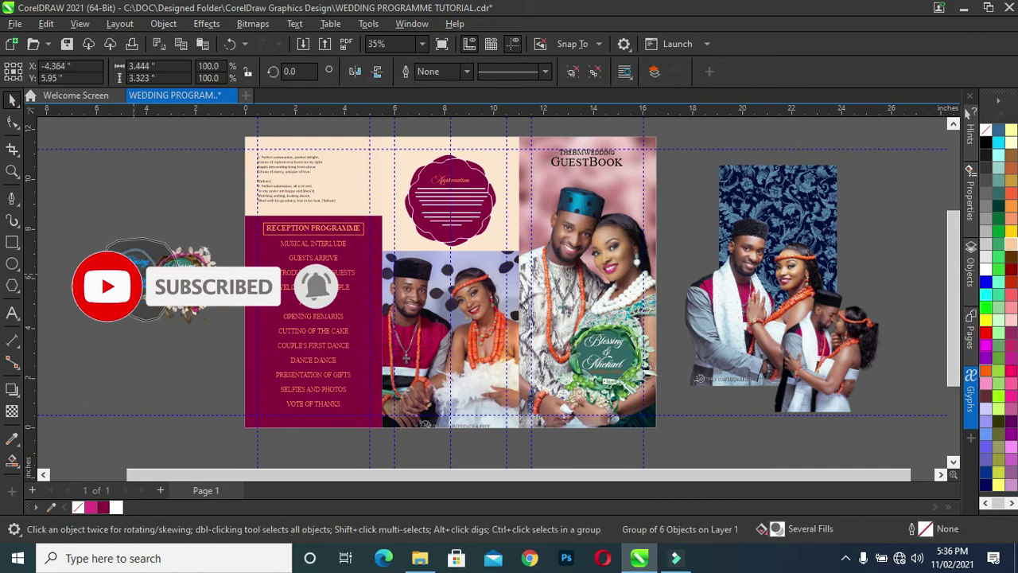
drag(187, 278, 147, 263)
key(Escape)
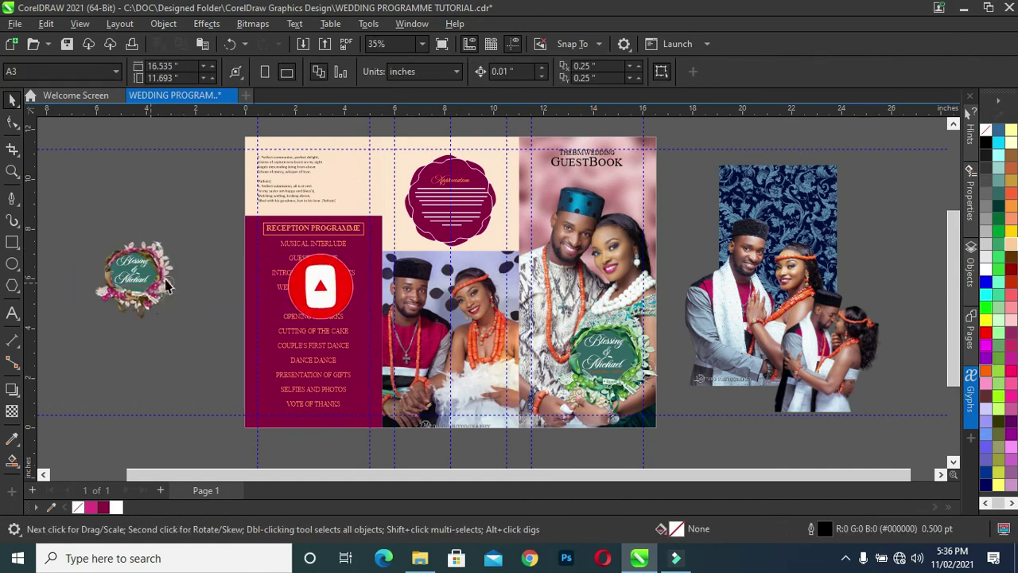
scroll(605, 263, down, 1)
scroll(611, 237, up, 1)
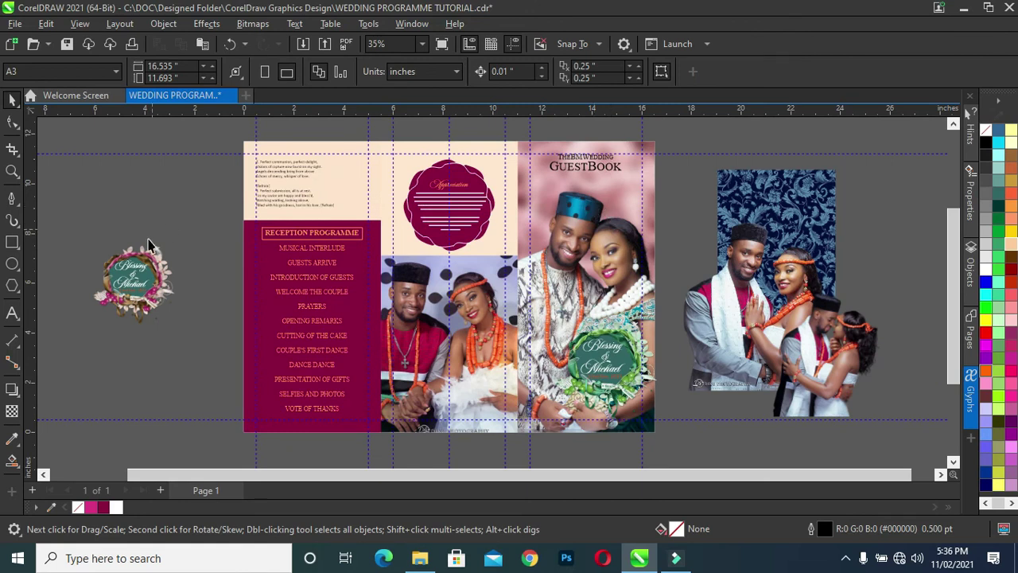
click(139, 278)
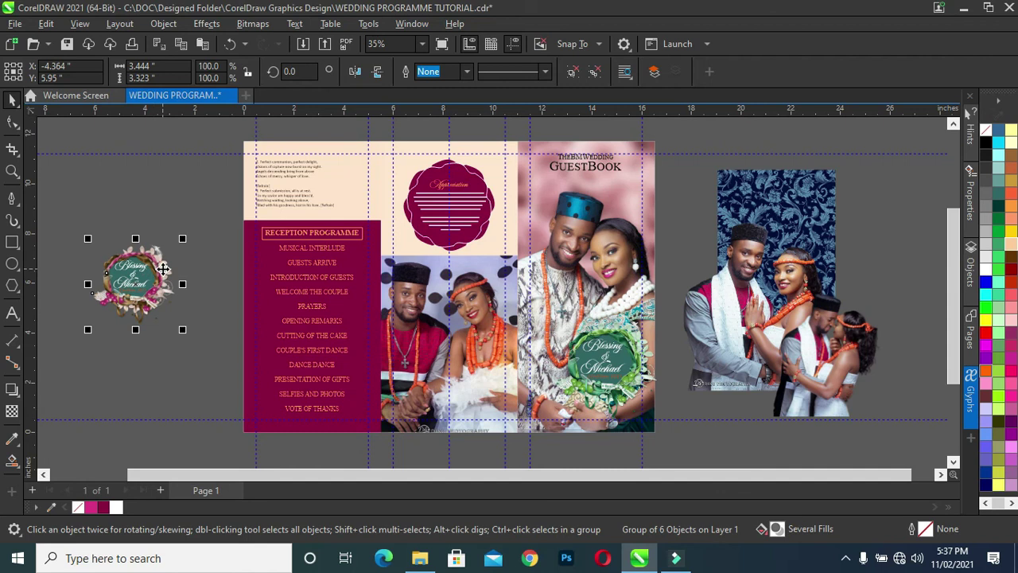
click(152, 212)
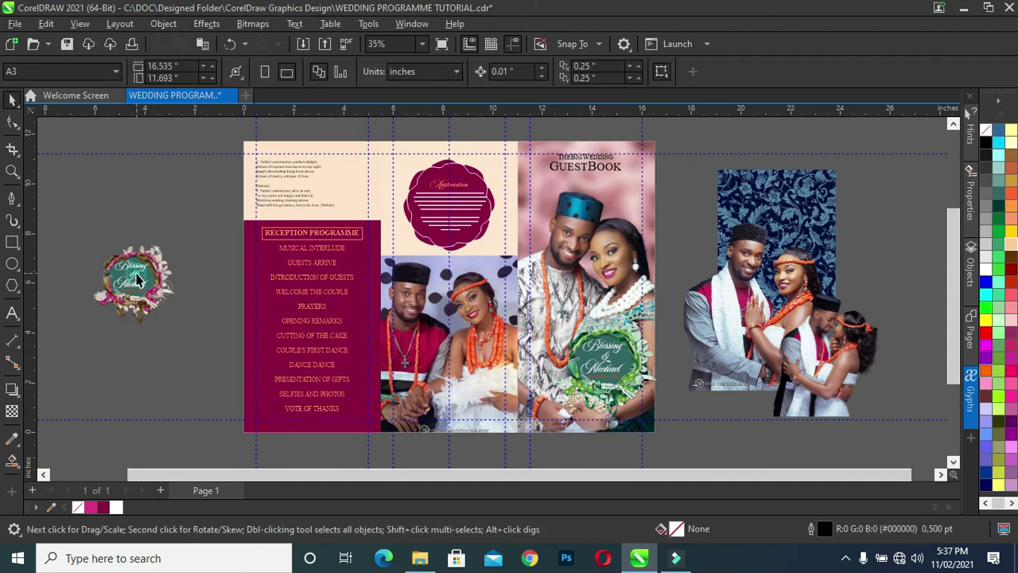
click(140, 277)
key(Delete)
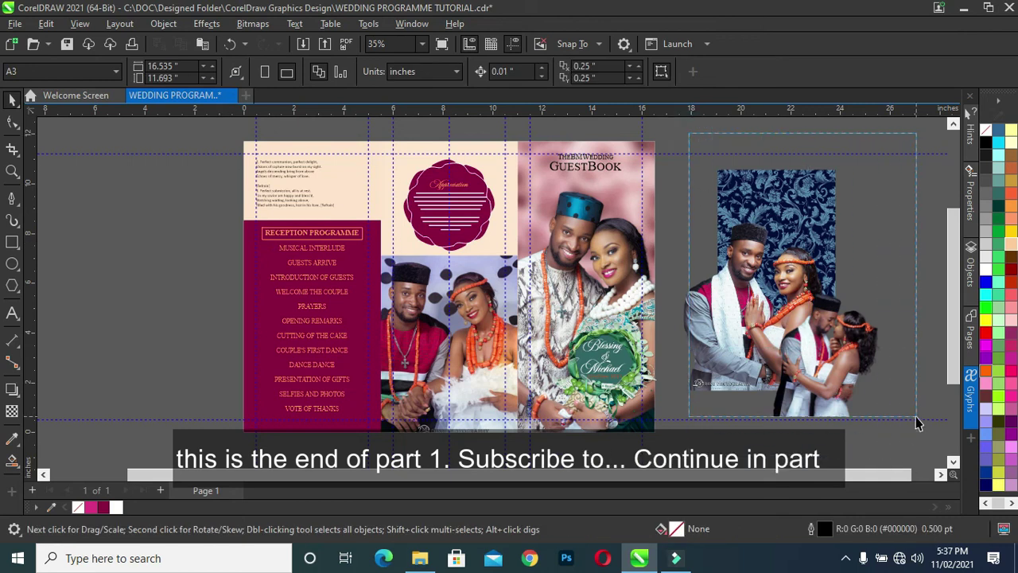
Step: Delete the blue floral background and both couple photos to the right of the spread
drag(689, 127, 914, 433)
key(Delete)
click(747, 324)
key(Delete)
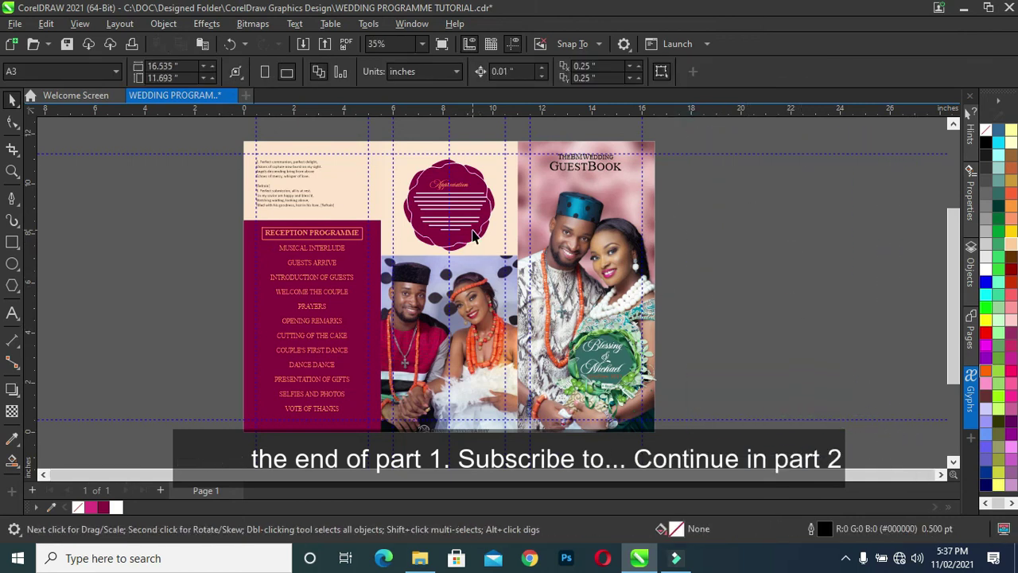
scroll(474, 233, down, 1)
scroll(470, 221, up, 1)
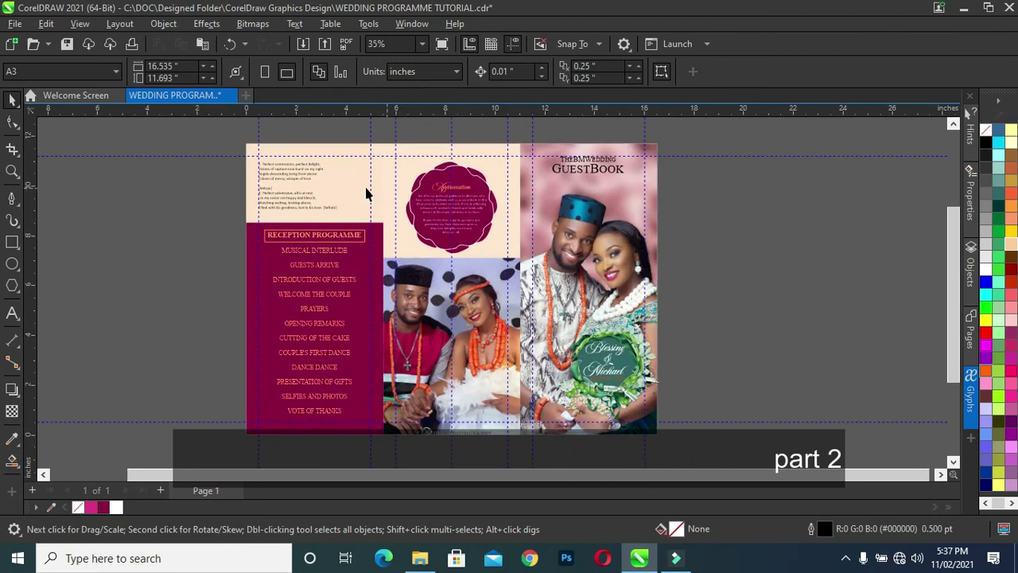
Step: Select all six vertical guidelines across the spread
click(261, 138)
shift+click(372, 136)
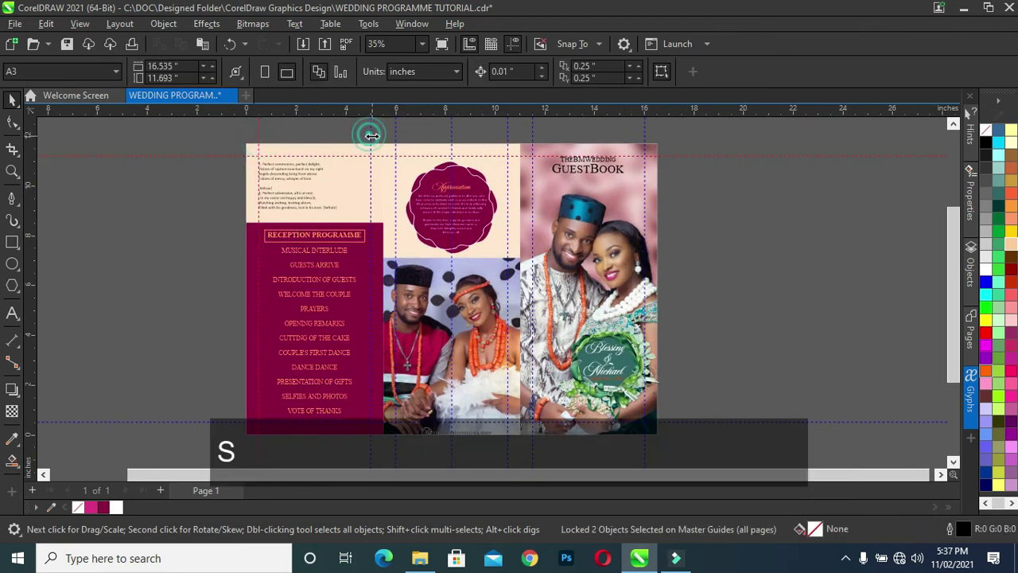
shift+click(395, 136)
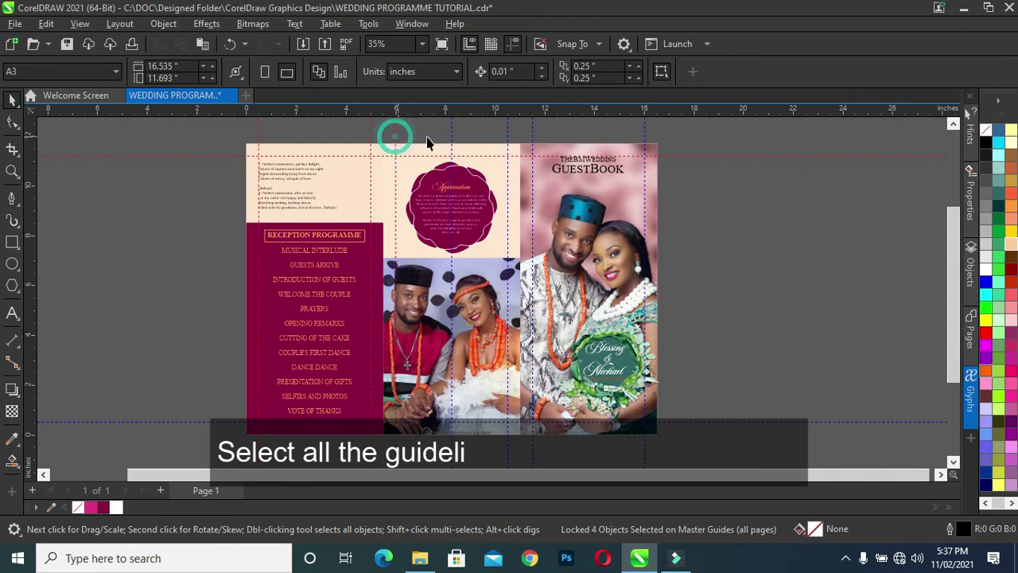
shift+click(452, 141)
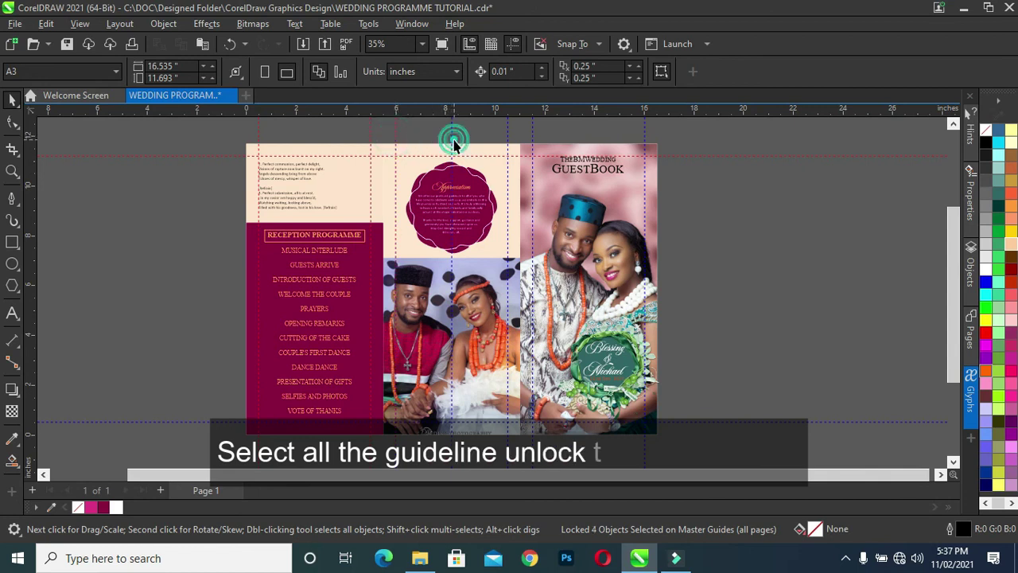
shift+click(507, 135)
shift+click(645, 136)
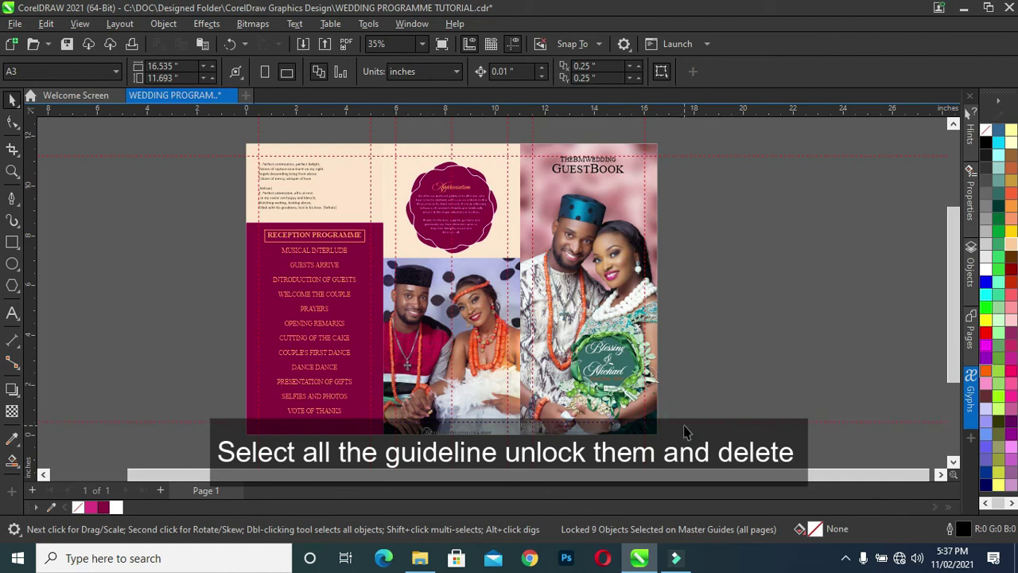
Step: Unlock the selected guidelines and delete them
click(161, 24)
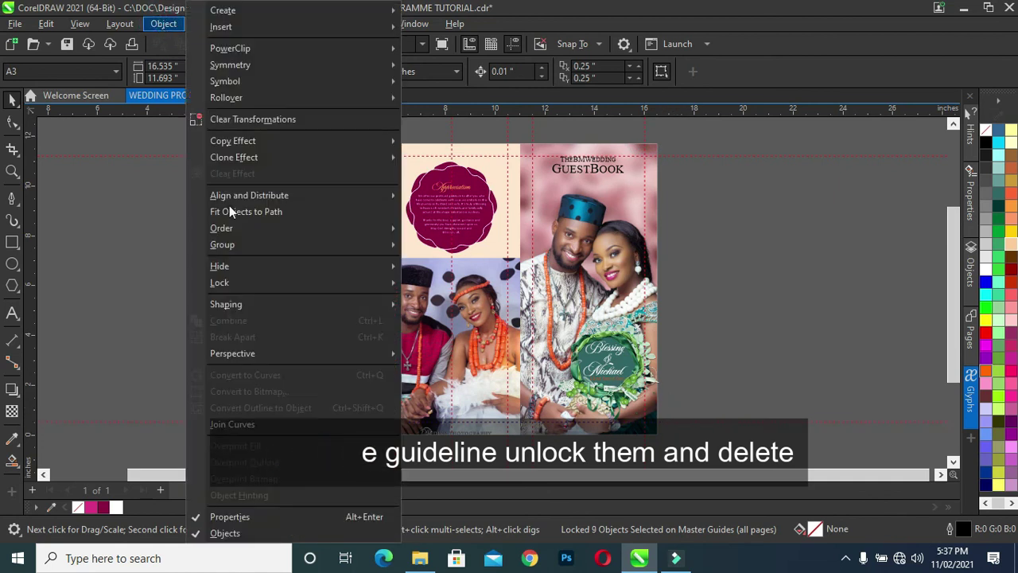
mouse_move(219, 283)
click(443, 306)
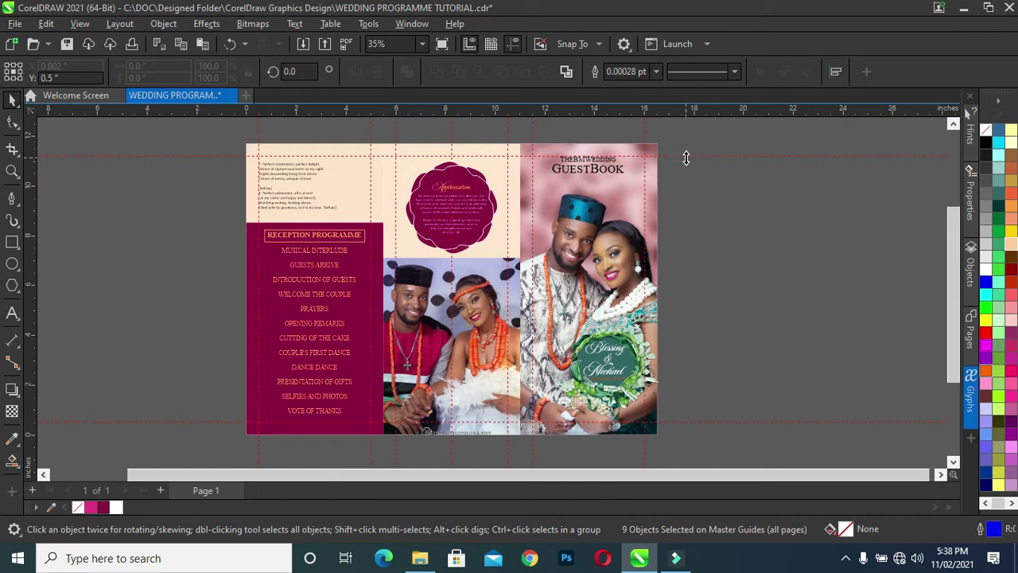
right_click(686, 158)
click(717, 261)
scroll(471, 251, up, 1)
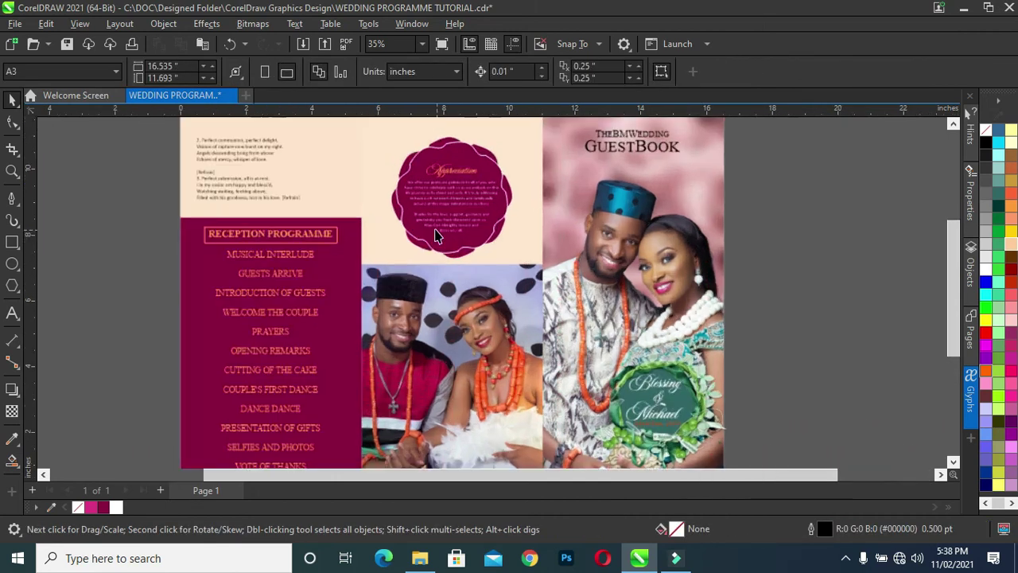
scroll(455, 229, down, 1)
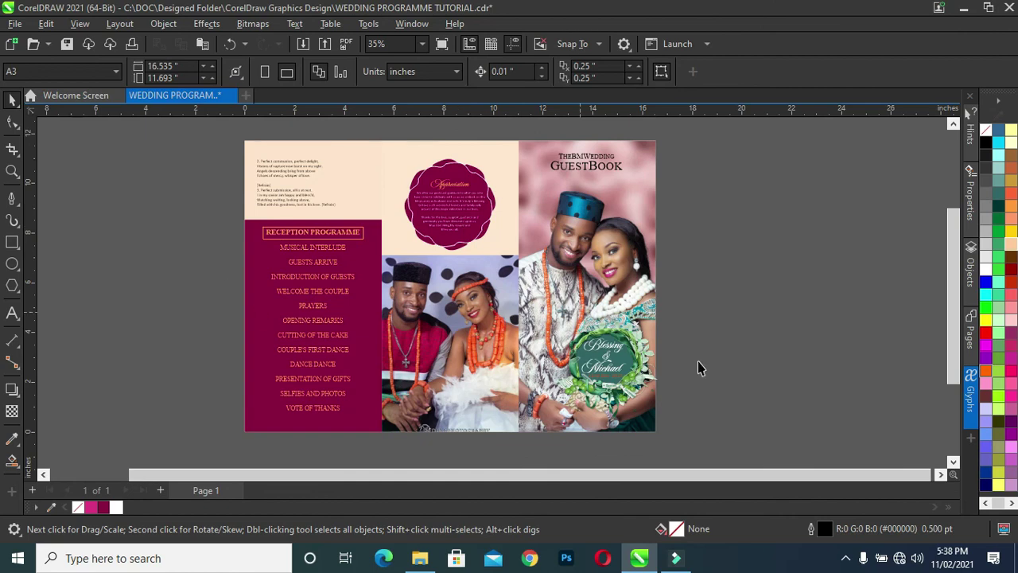